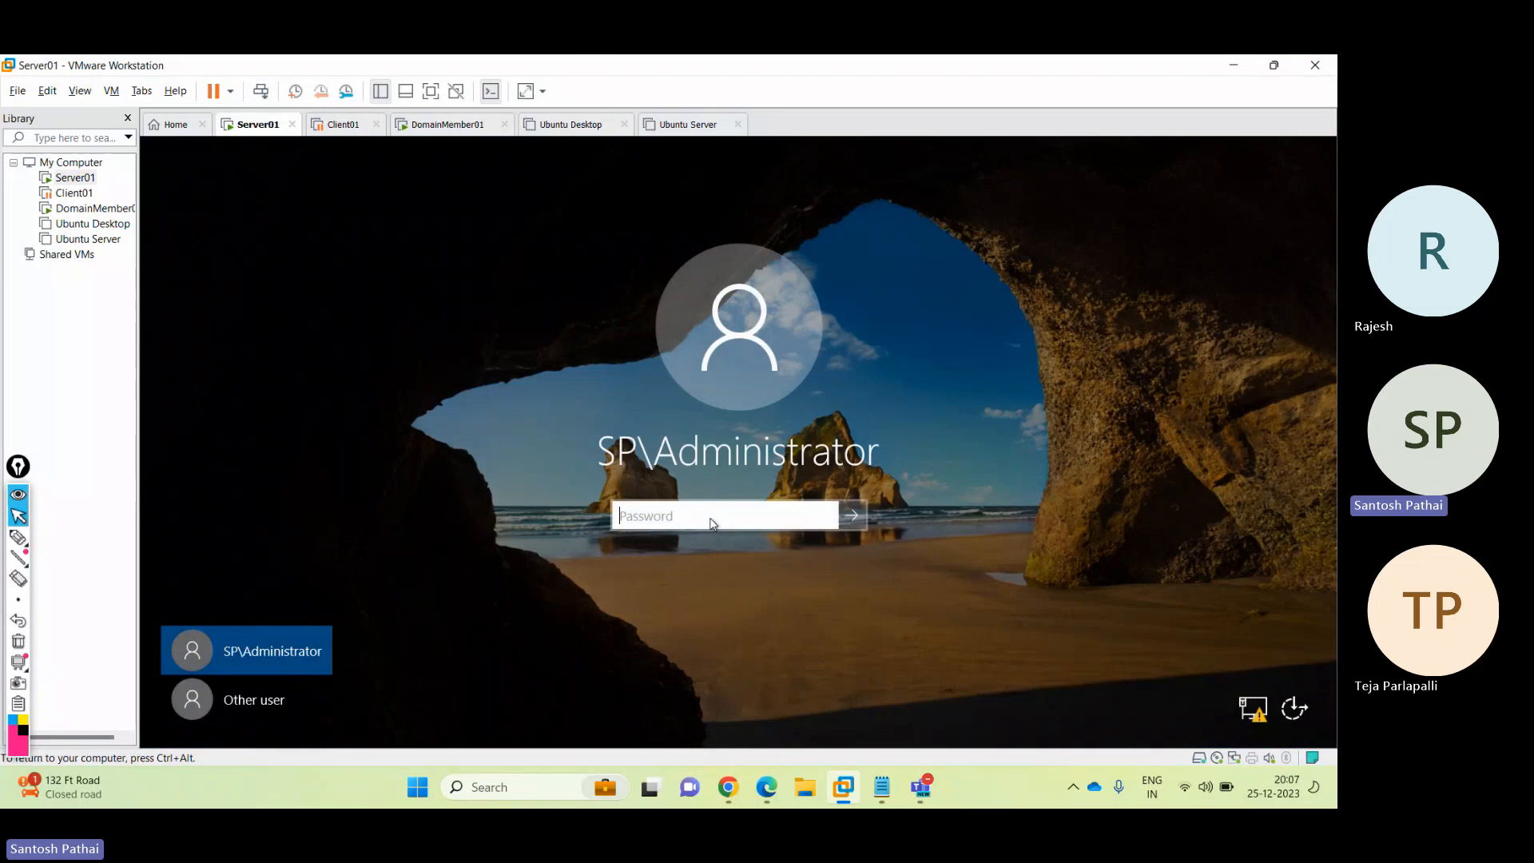
Step: Sign in to Server01 as the domain administrator with the account password
text(*********)
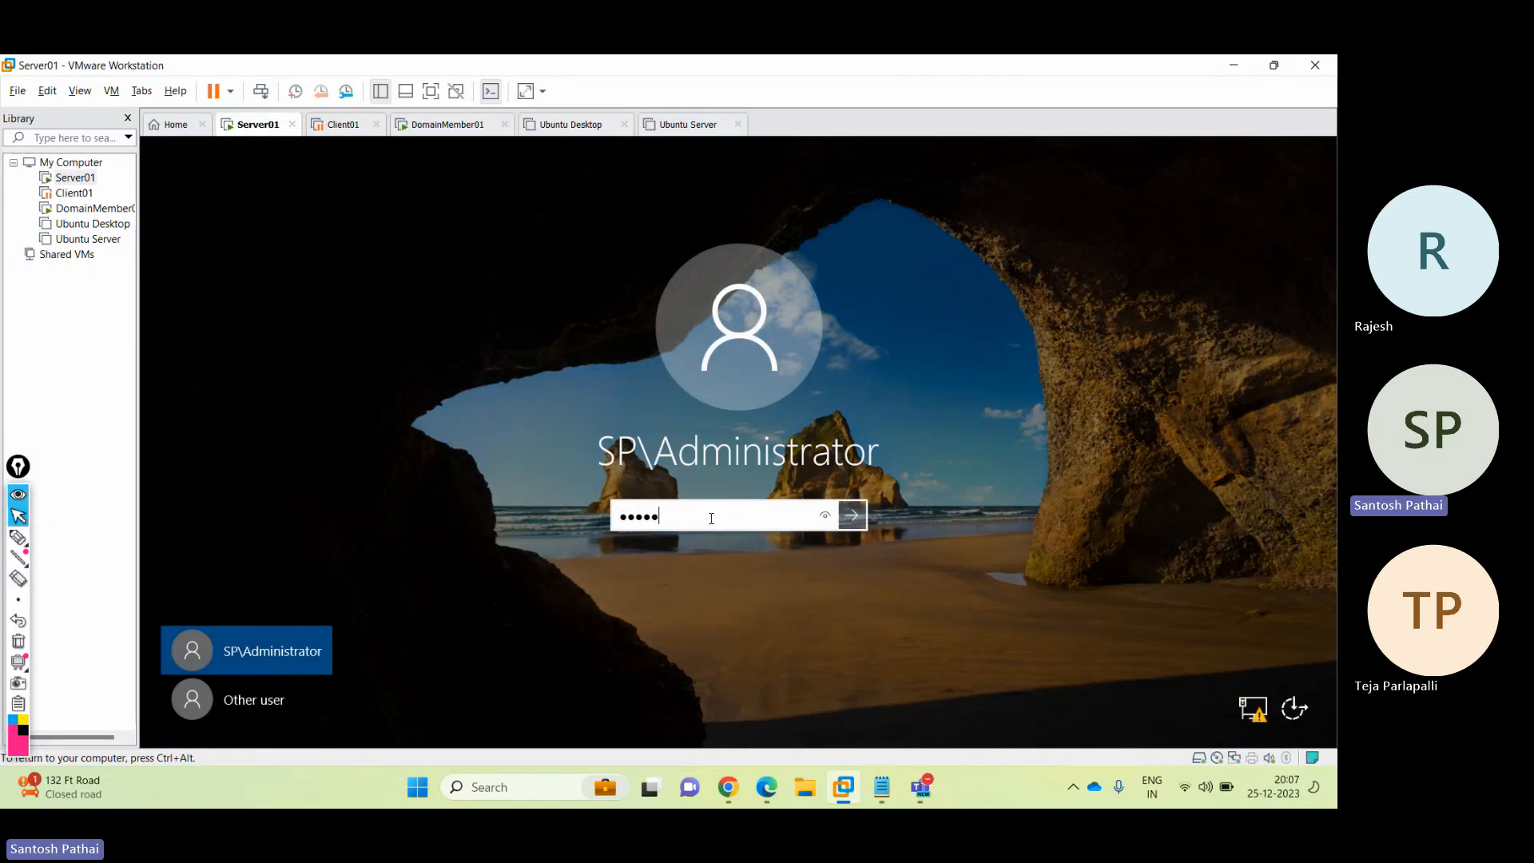
key(Return)
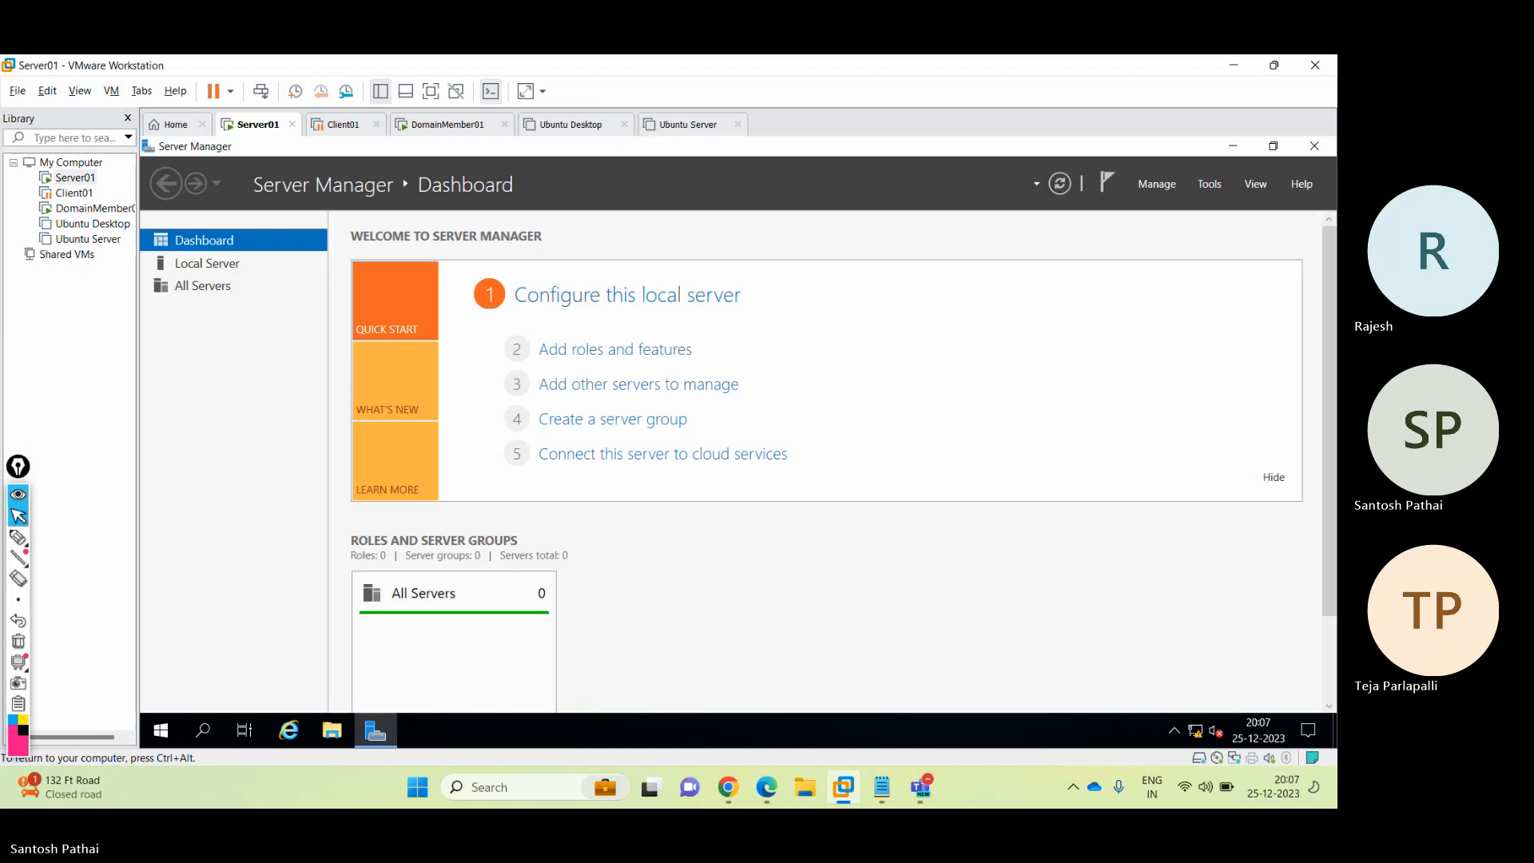
Step: Put the VM in full screen and launch Active Directory Users and Computers with dsa.msc
click(431, 91)
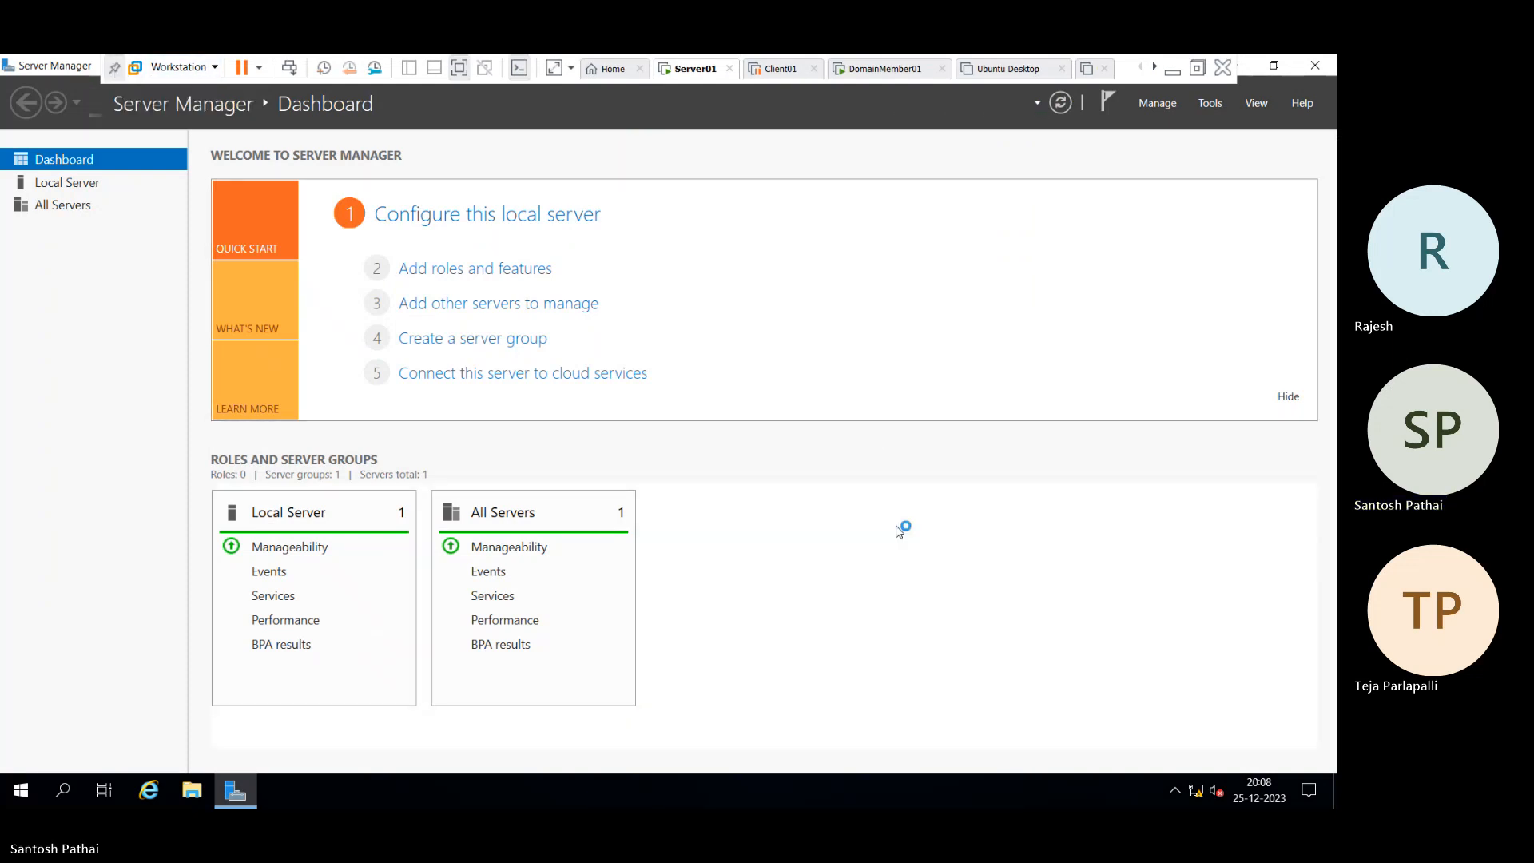
click(114, 72)
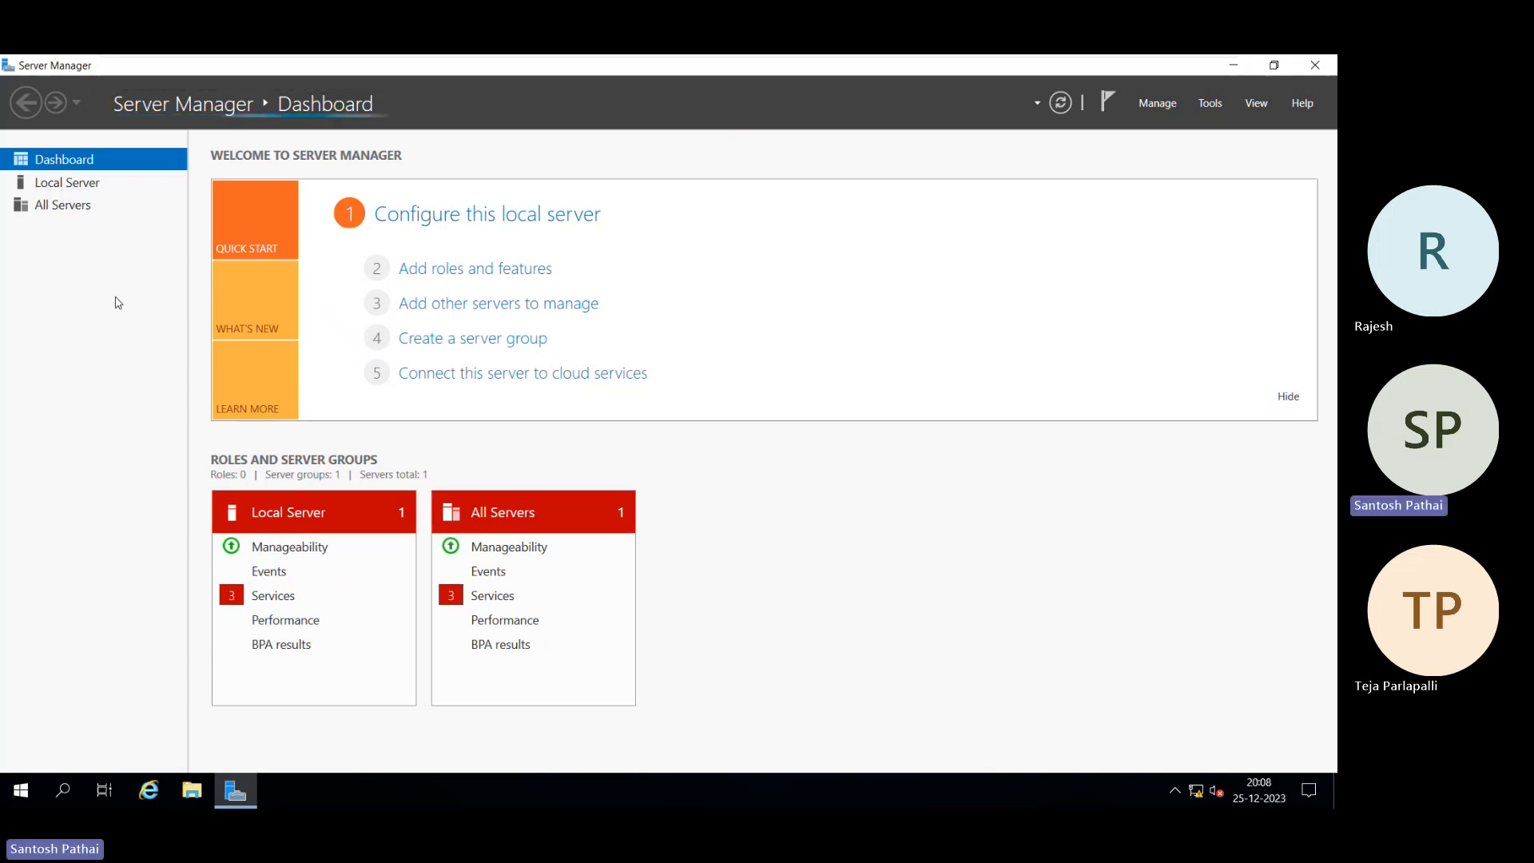
key(super+r)
text(ds)
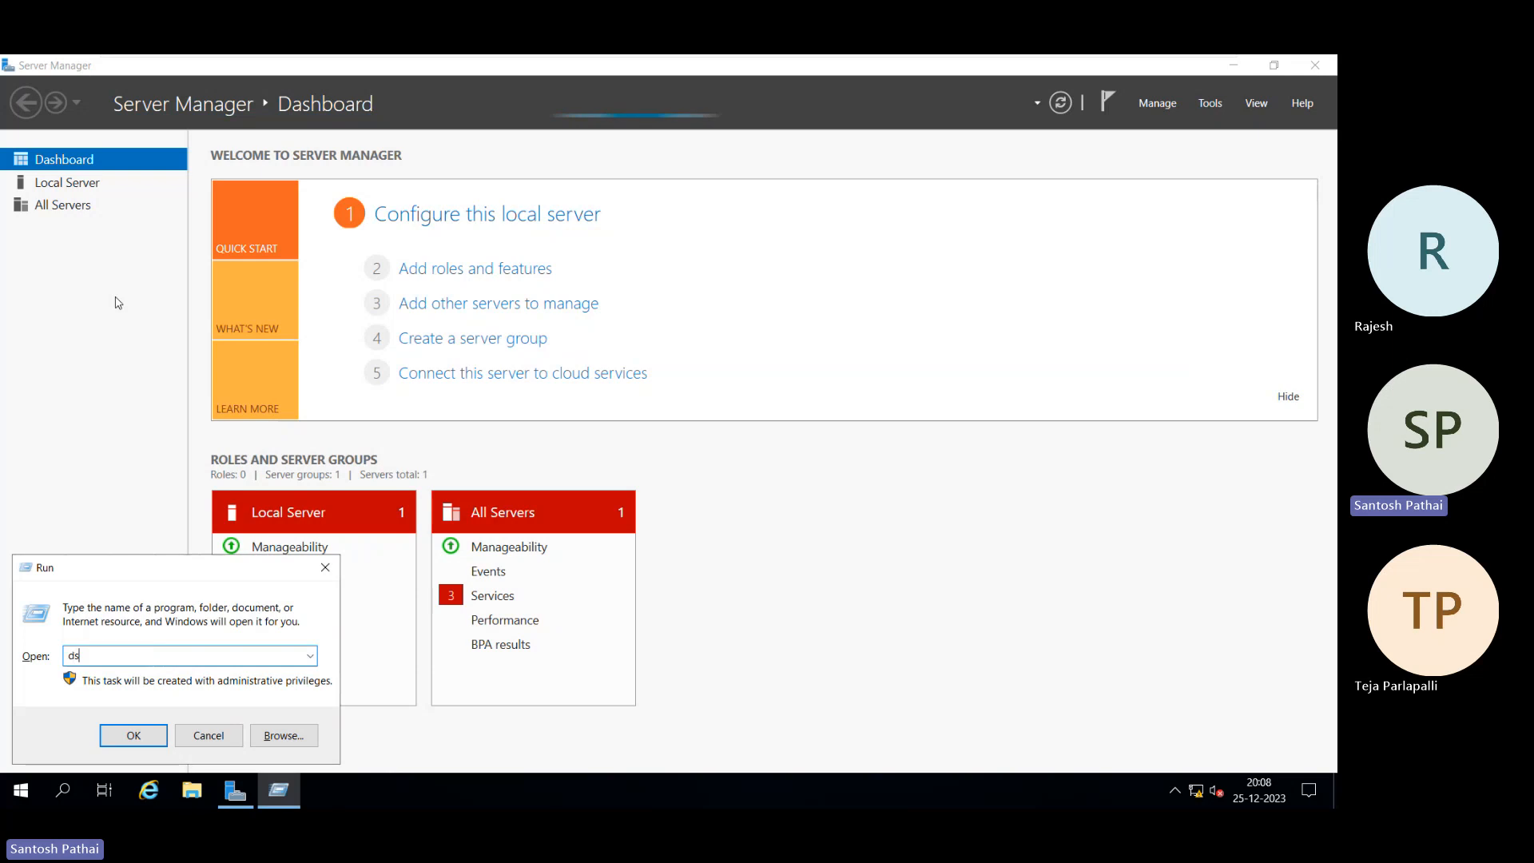
text(a.msc)
key(Return)
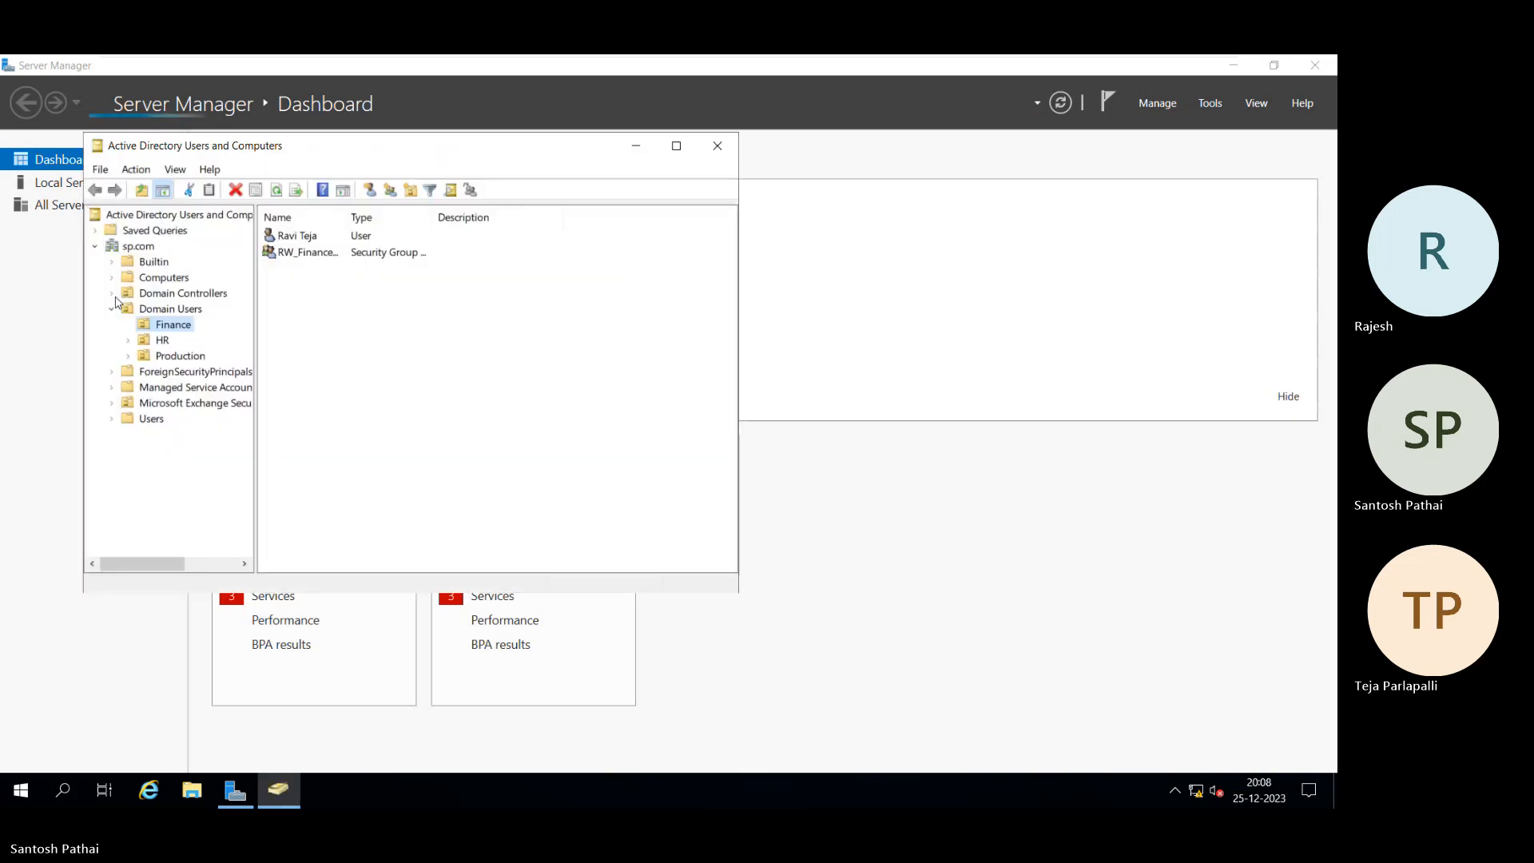
Step: Maximize the ADUC console and browse the accounts in the Finance, HR and Production OUs
click(676, 146)
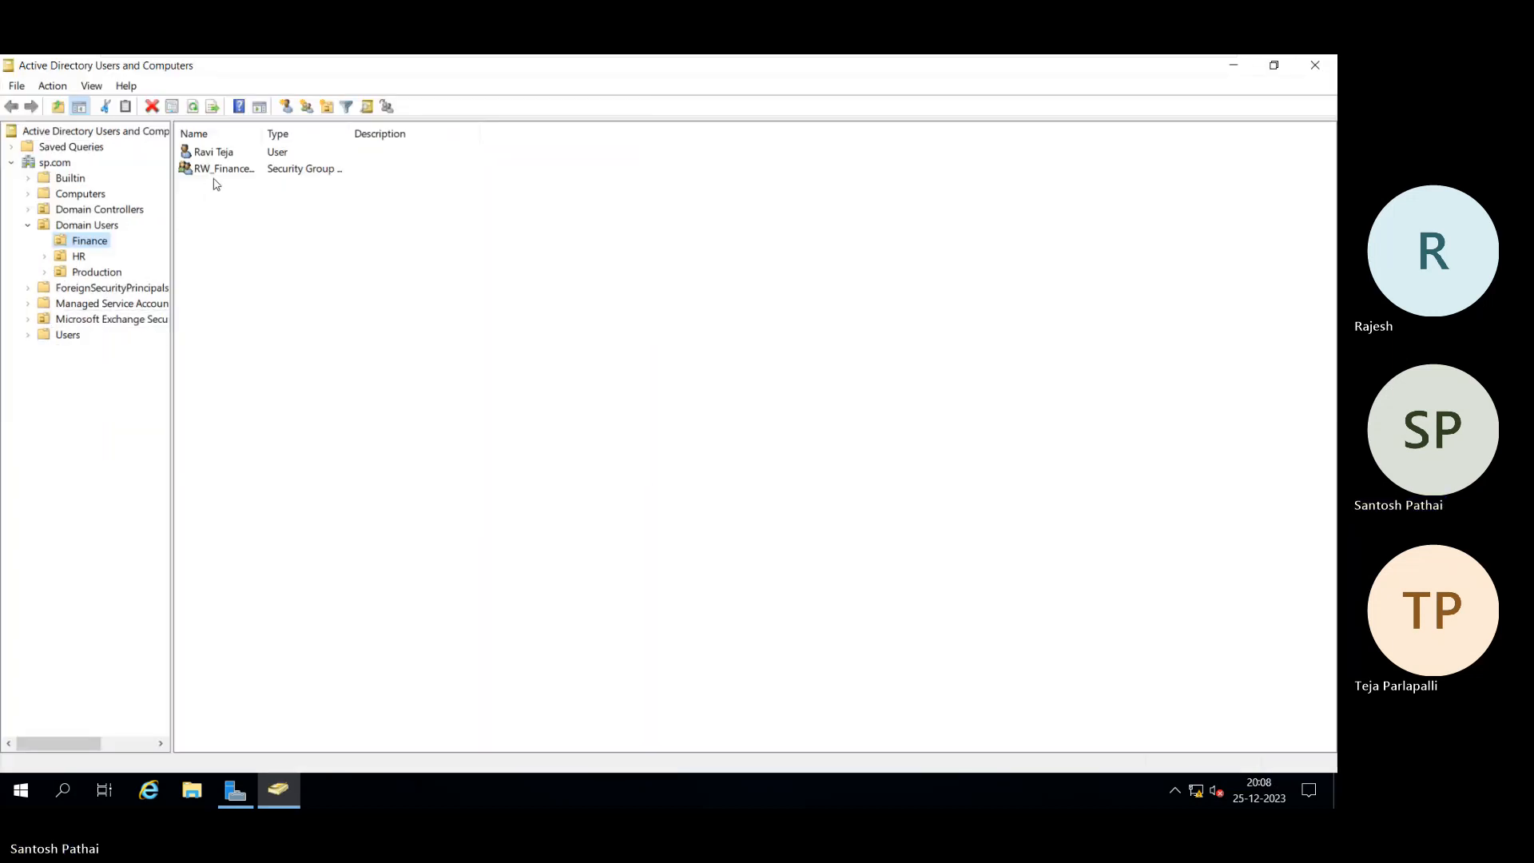
click(80, 256)
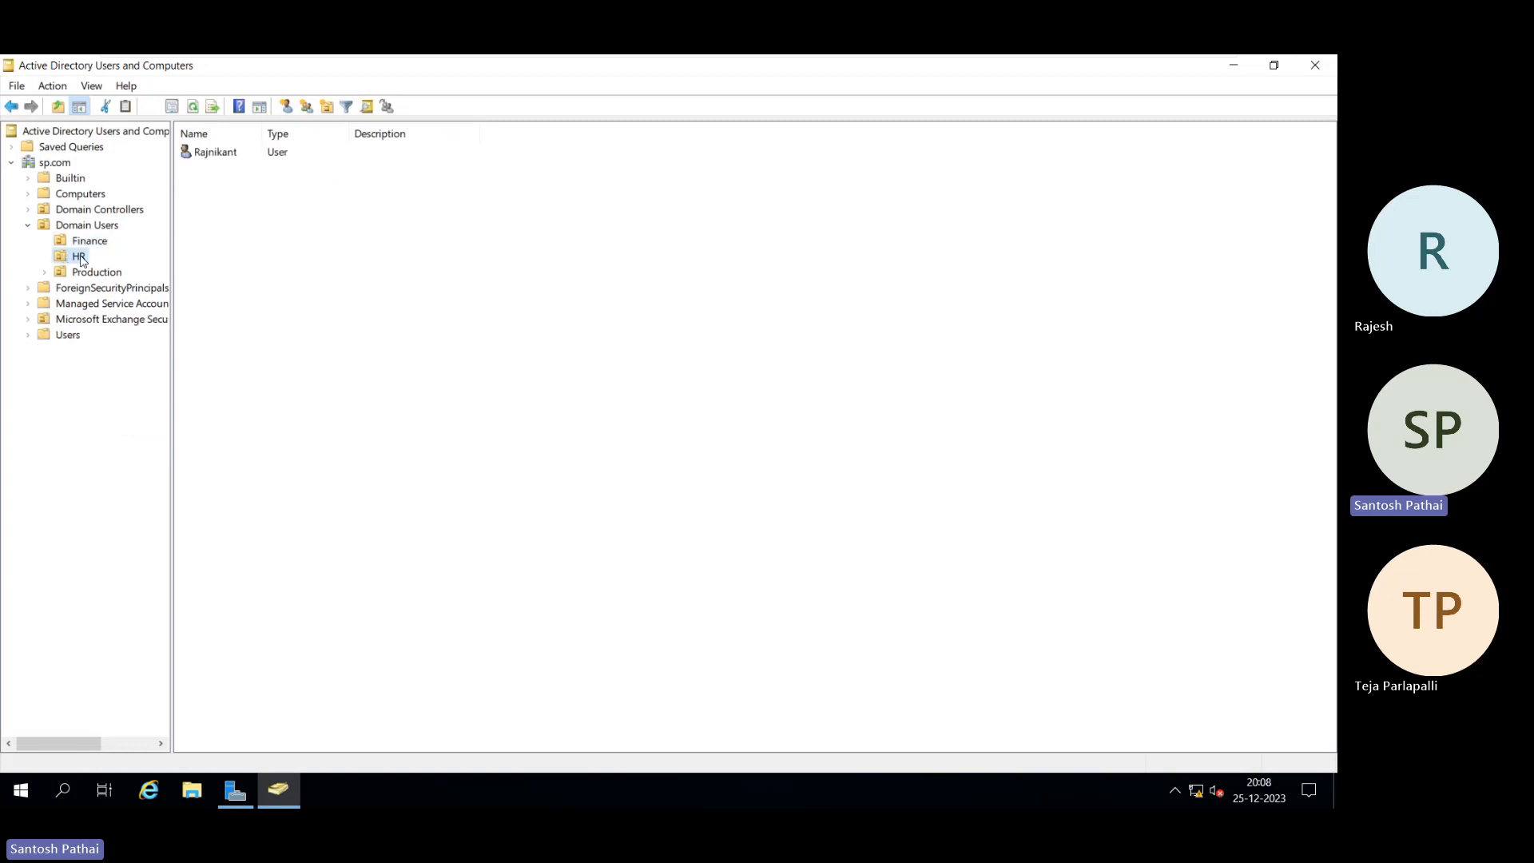
click(91, 275)
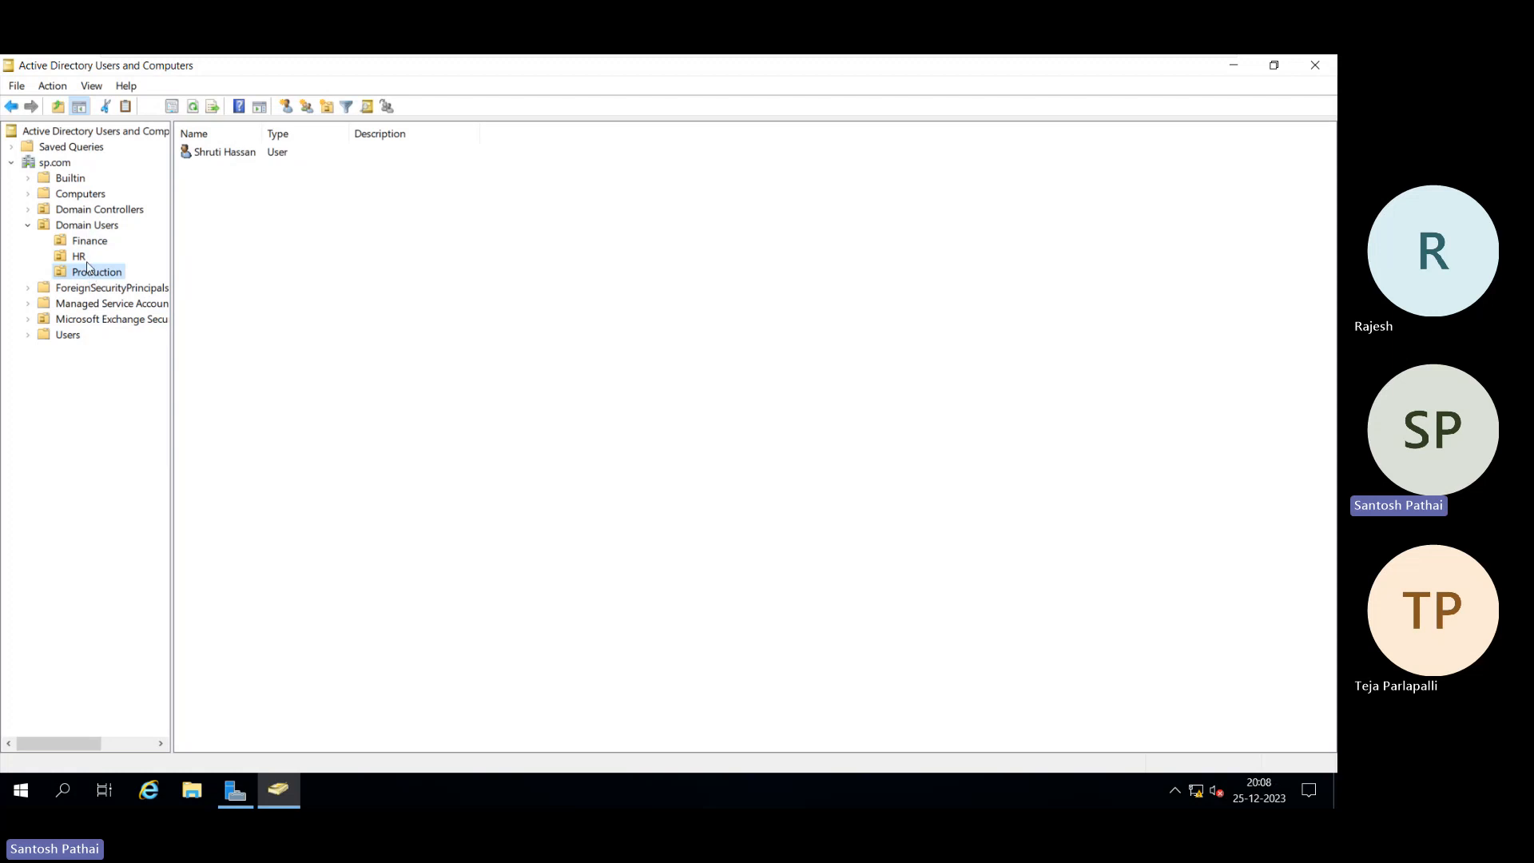
click(89, 243)
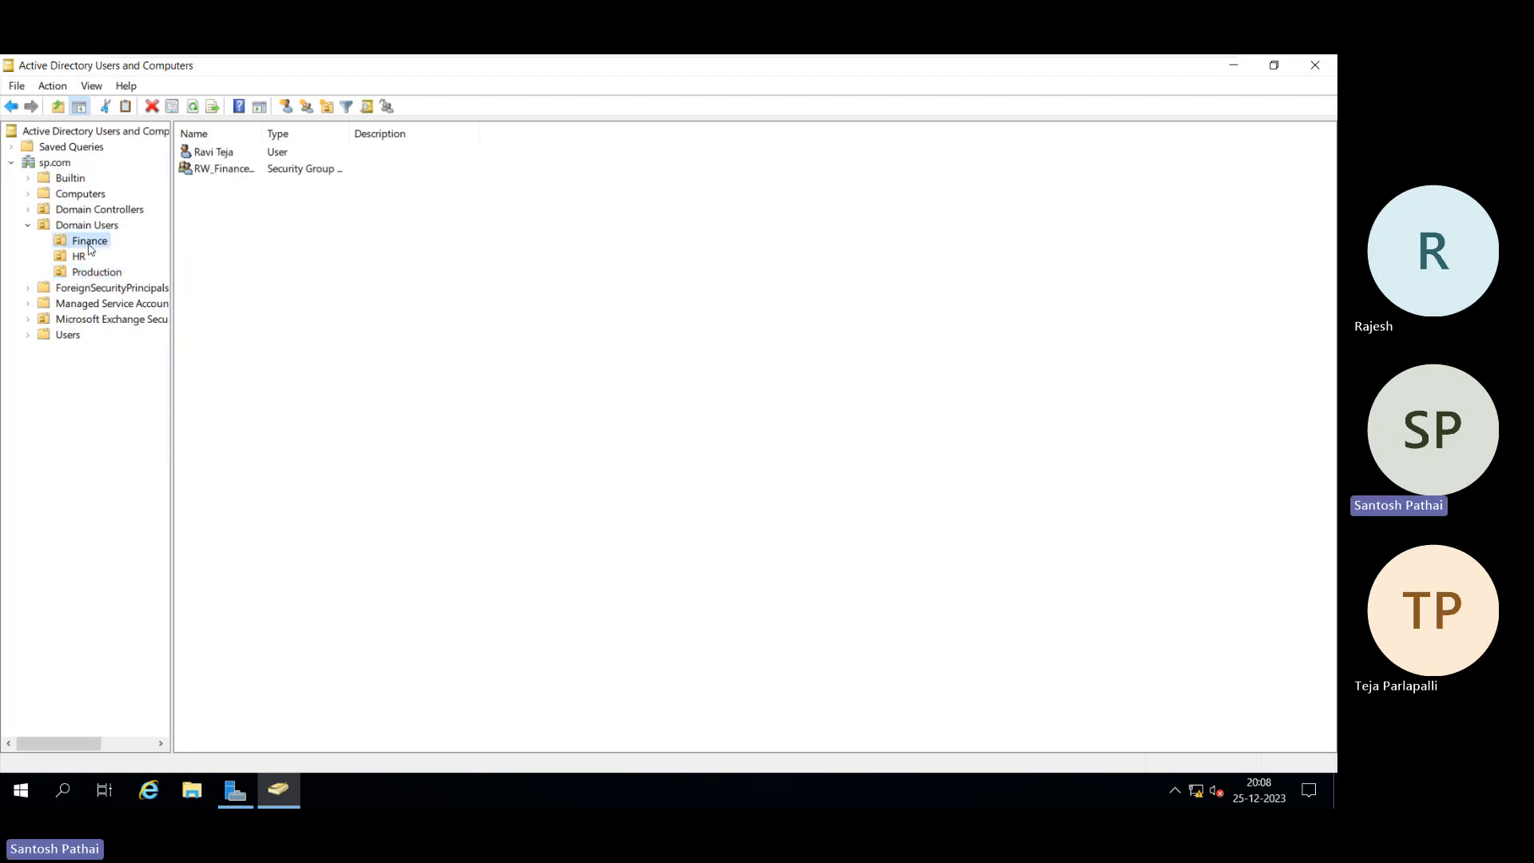
click(77, 261)
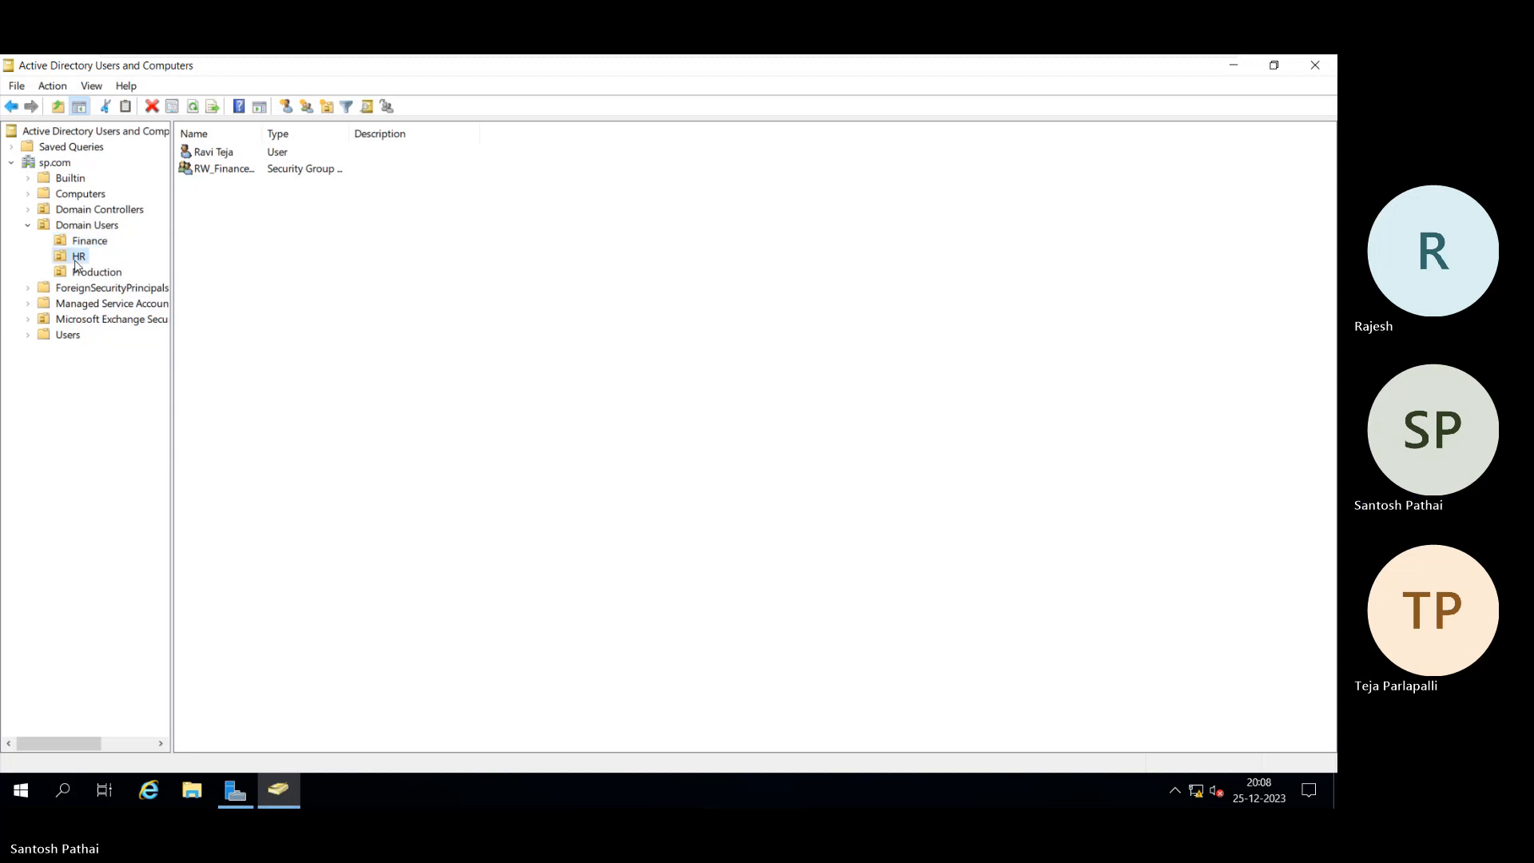
click(90, 273)
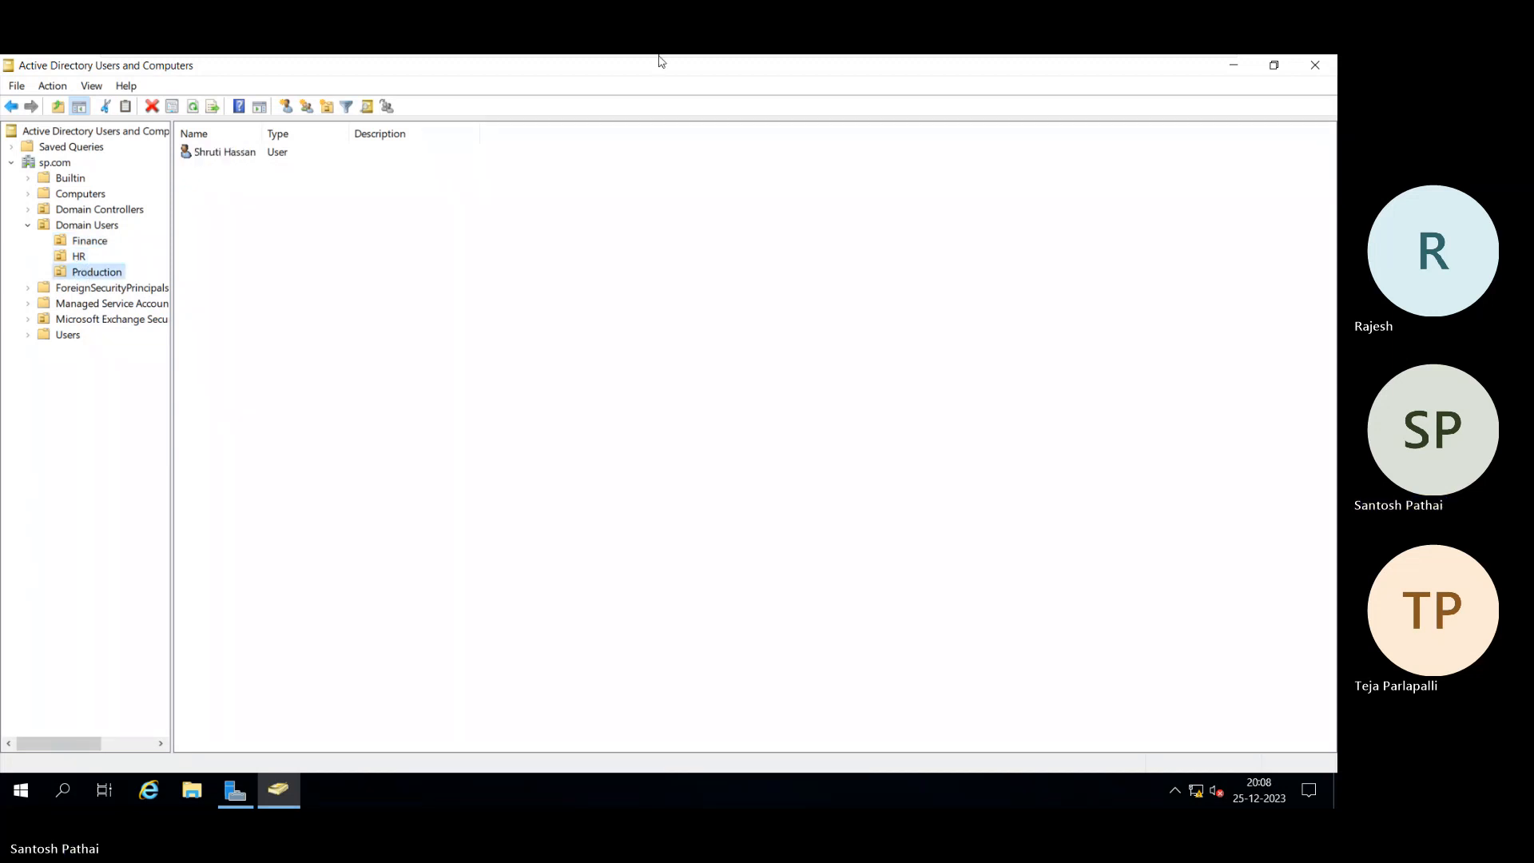
Step: On DomainMember01, finish Exchange 2019 setup with 'Launch Exchange Administration Center after finishing' ticked
mouse_move(697, 60)
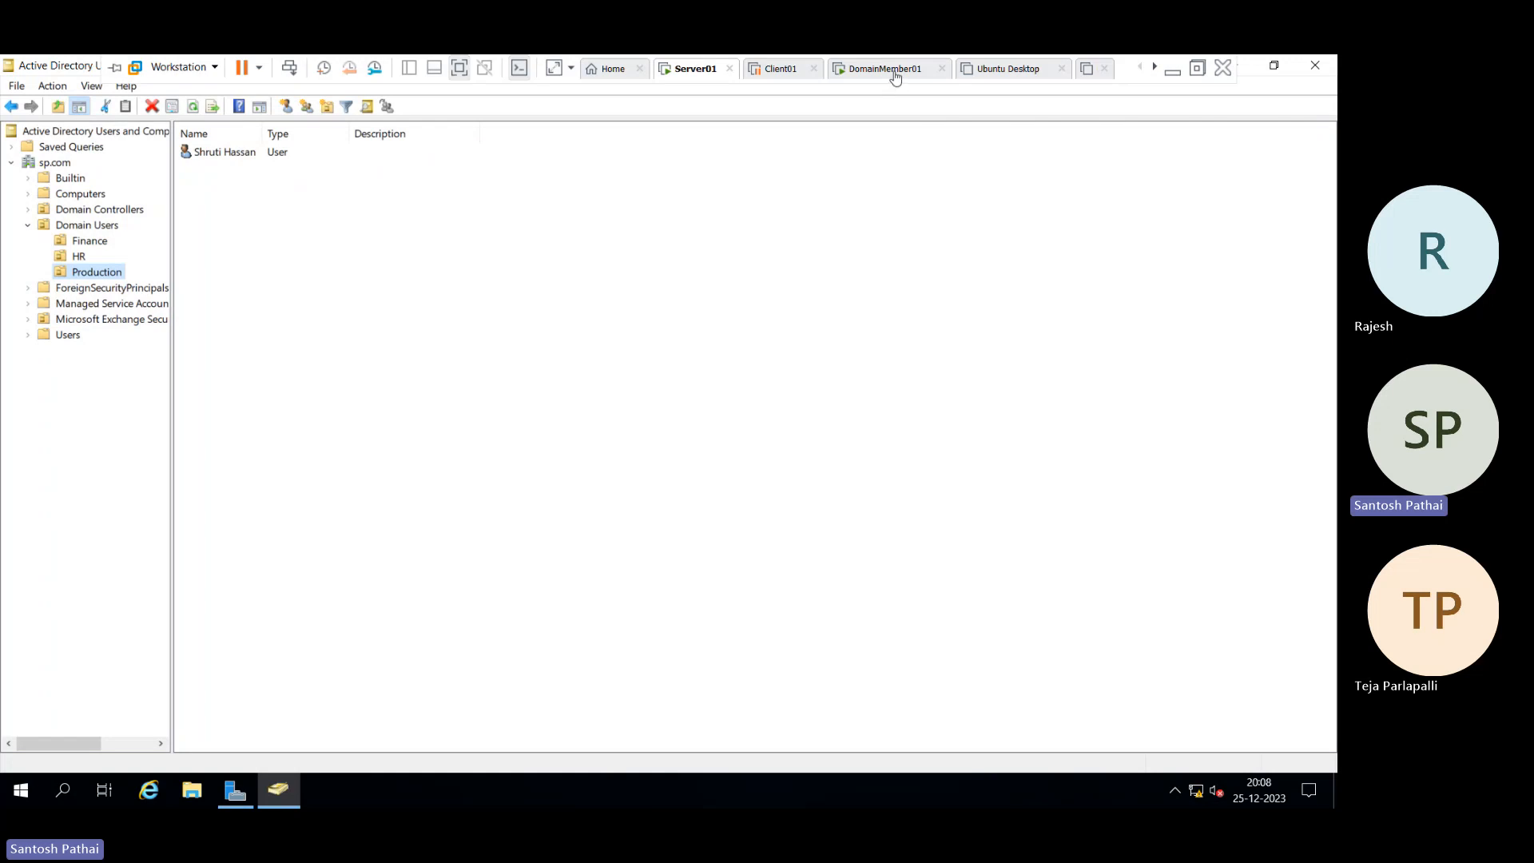
click(894, 77)
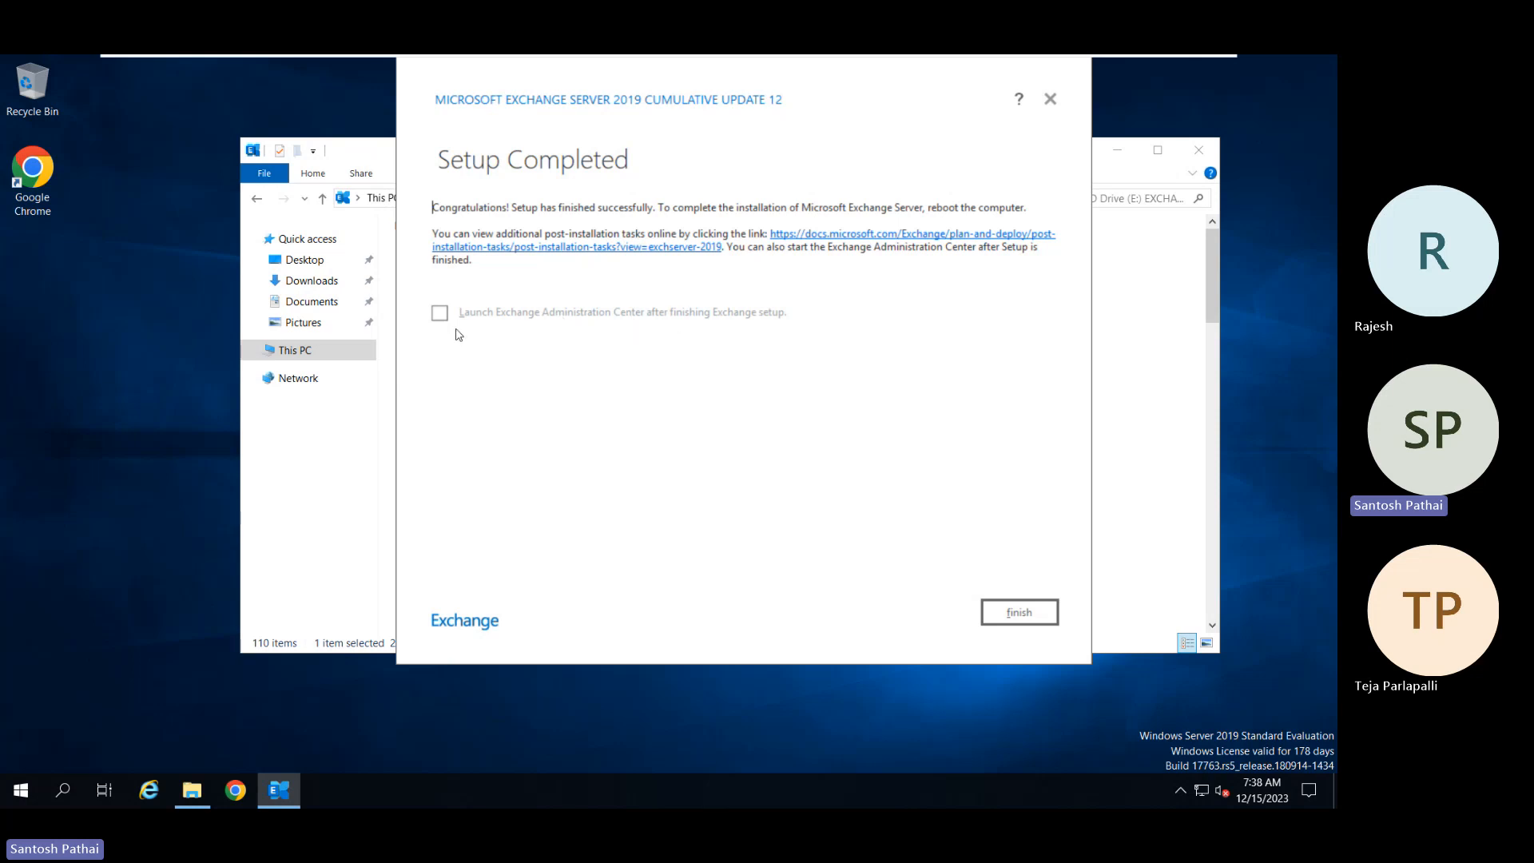
click(437, 313)
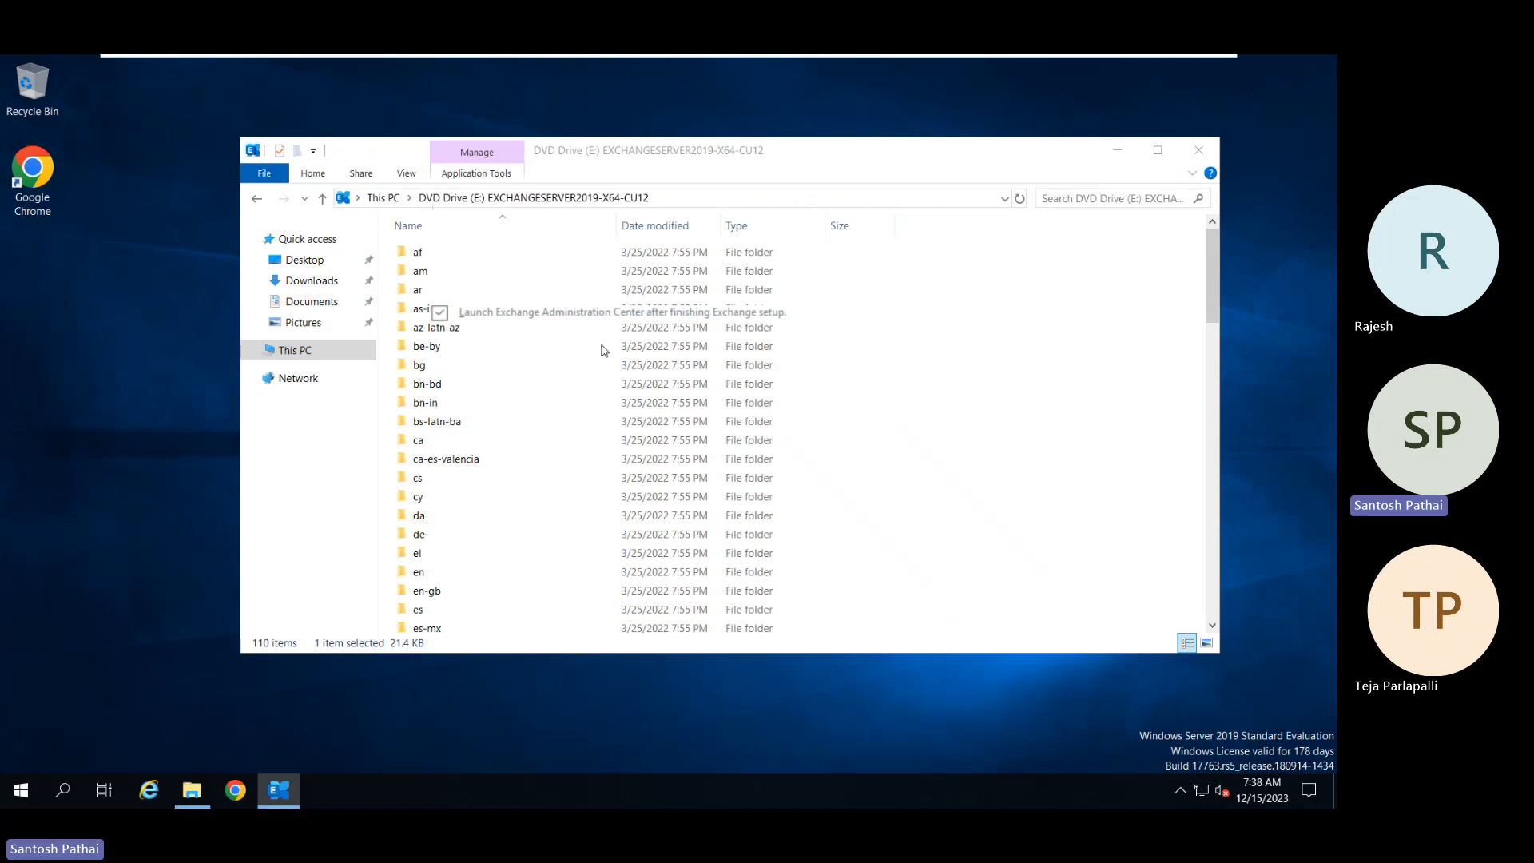
click(1117, 150)
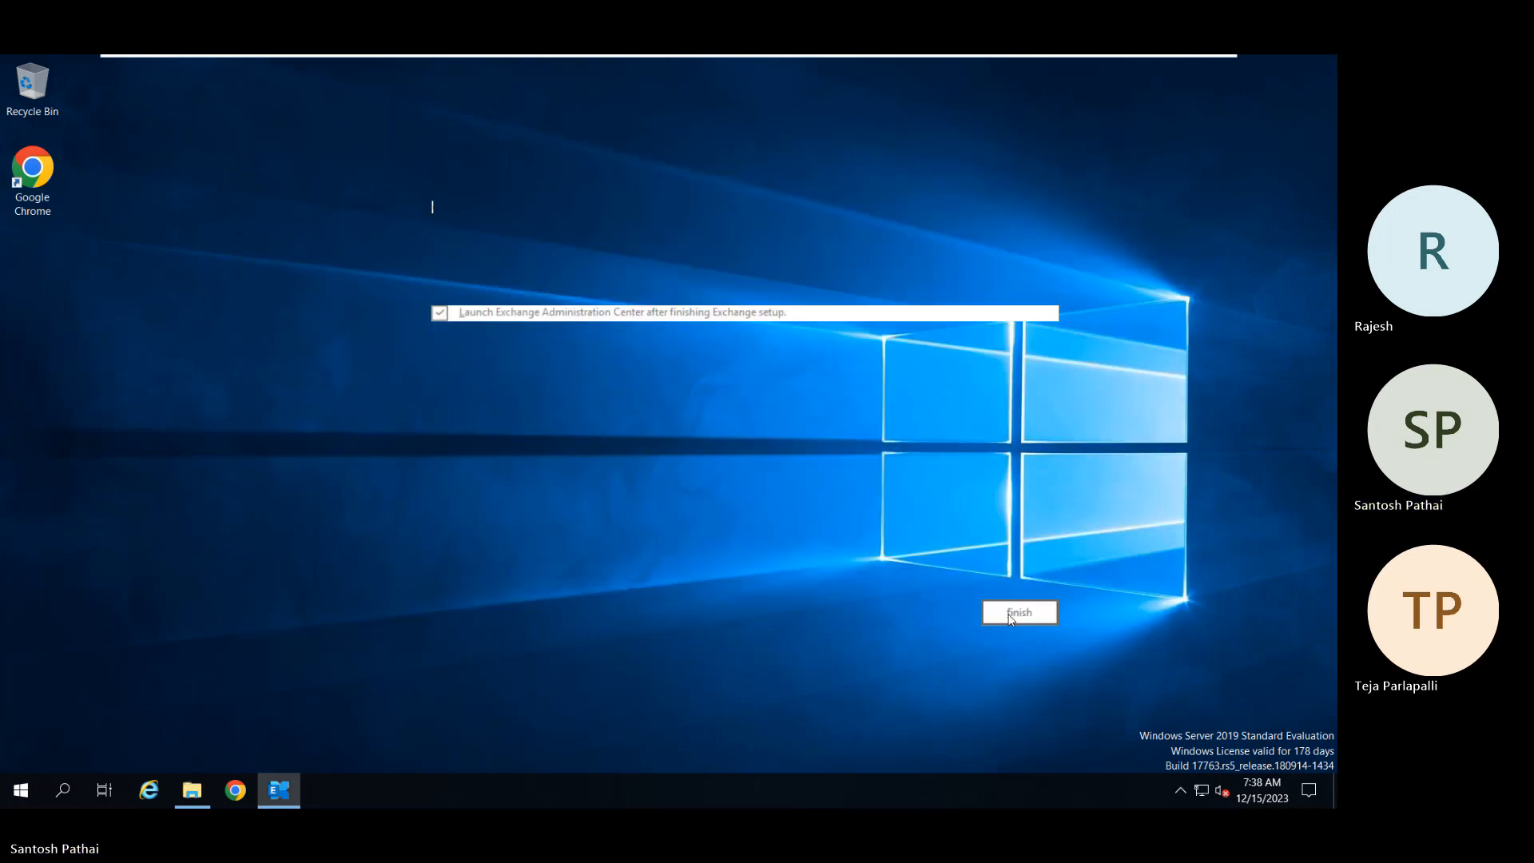
click(1013, 612)
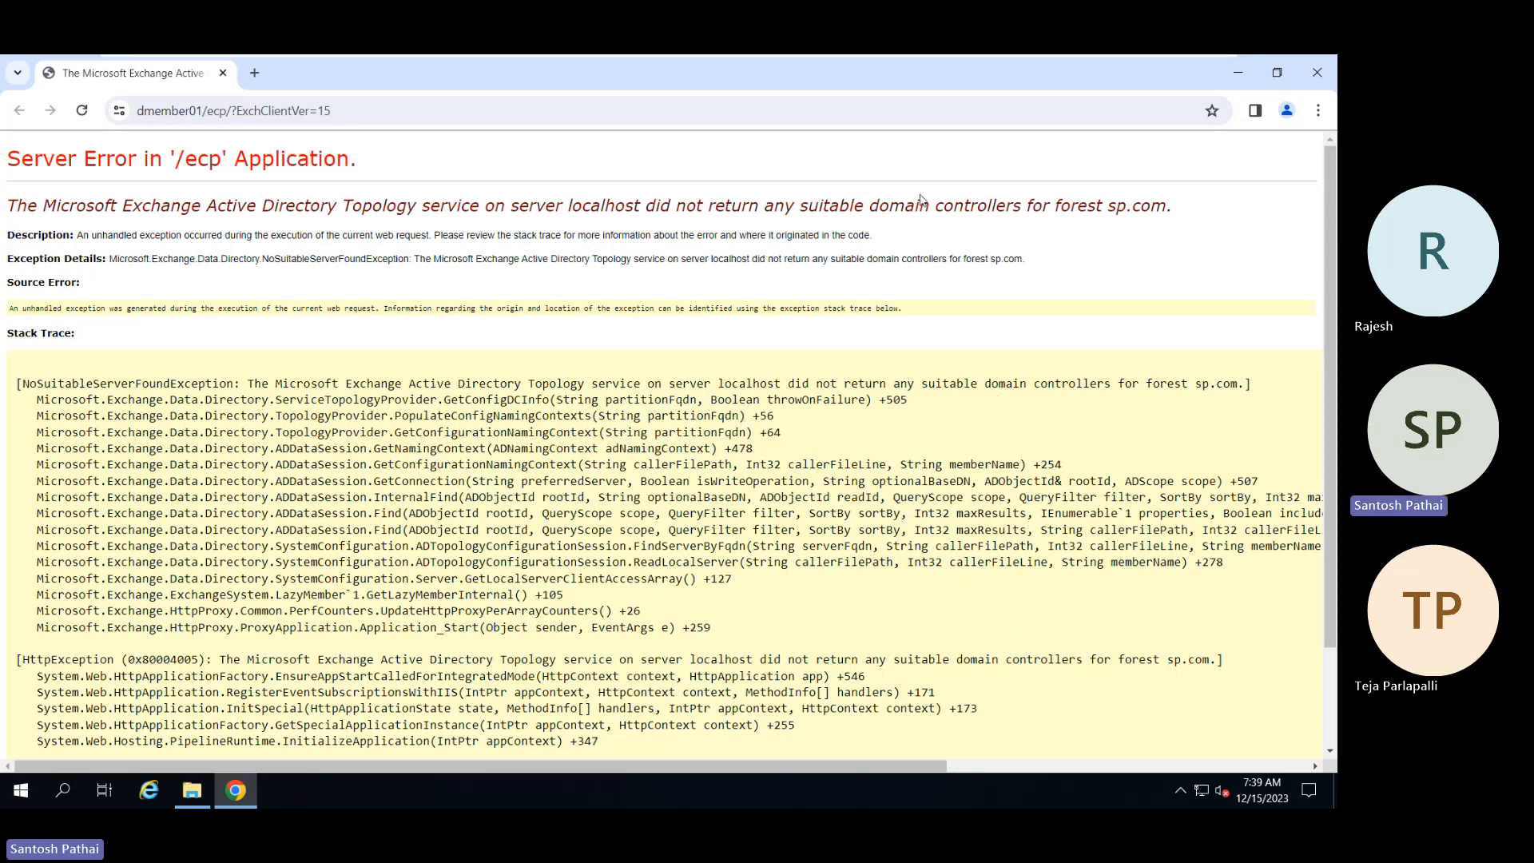
Step: Close the server-error browser and open Network Connections via ncpa.cpl
click(1315, 75)
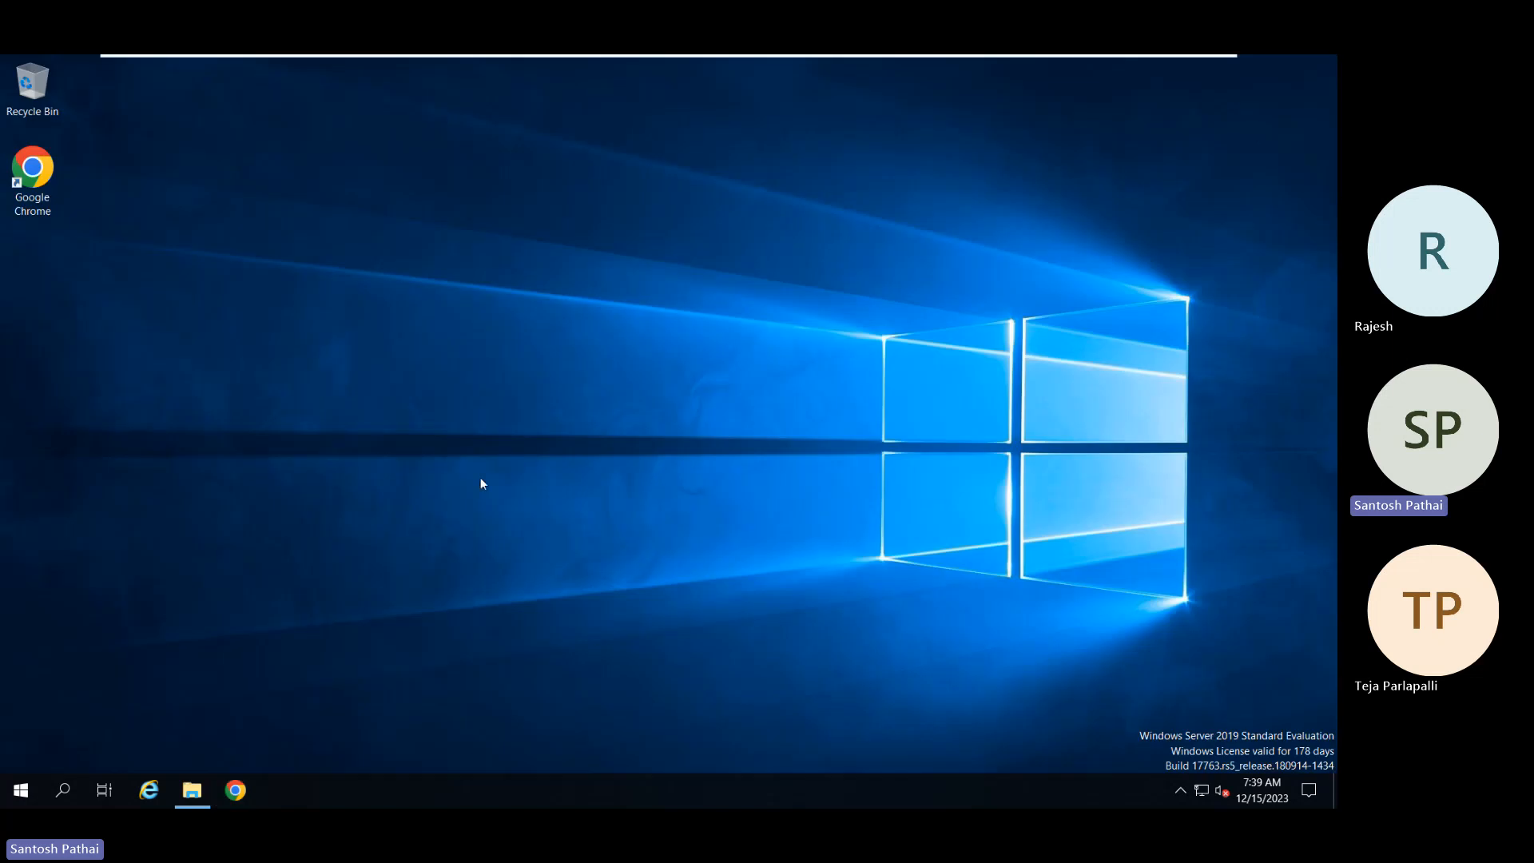
key(super+r)
text(ncpa)
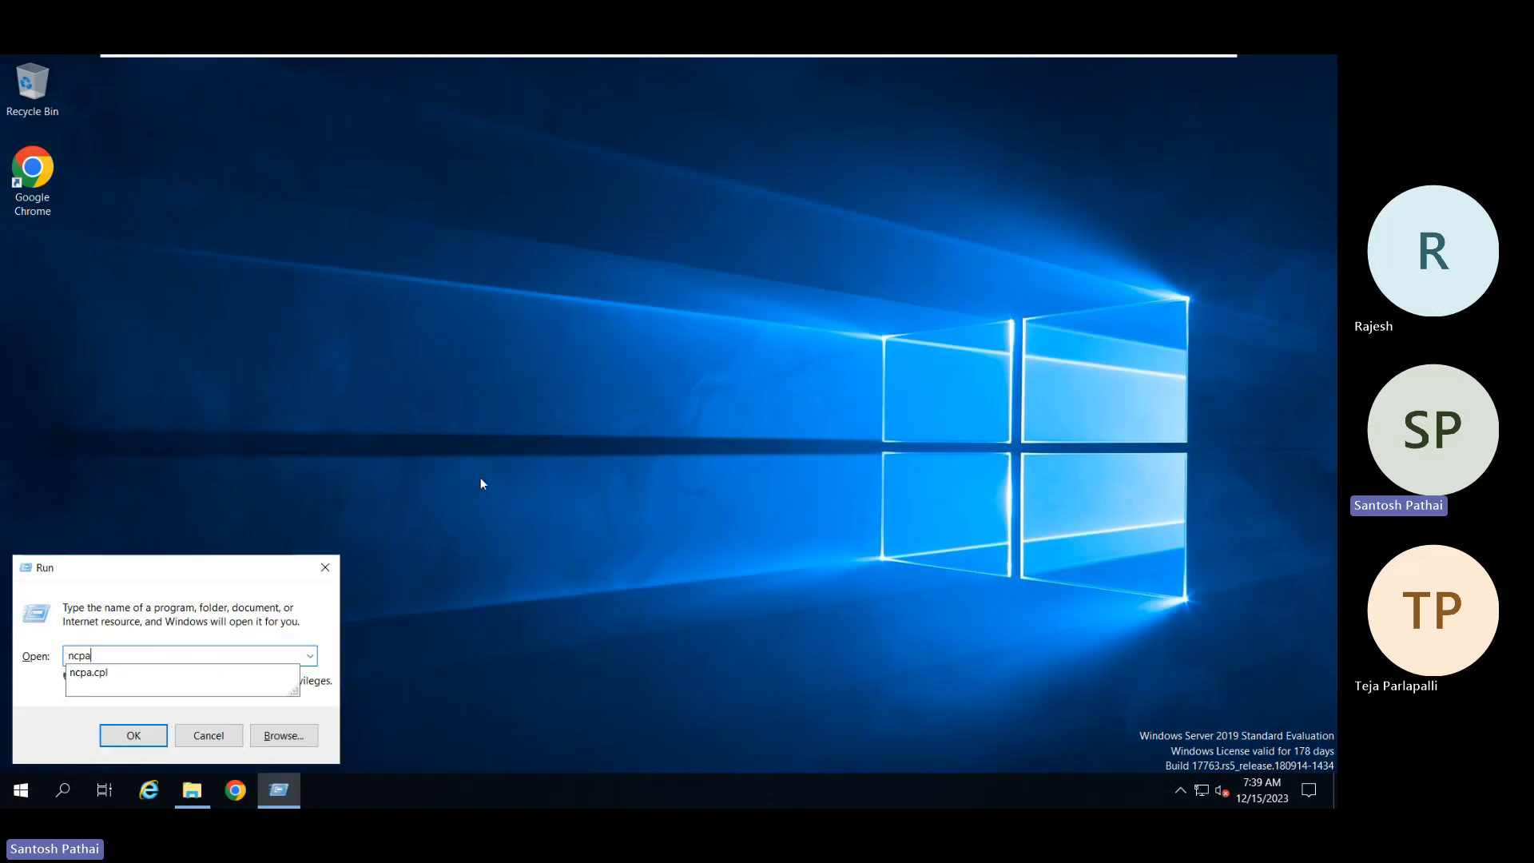
key(Down)
key(Return)
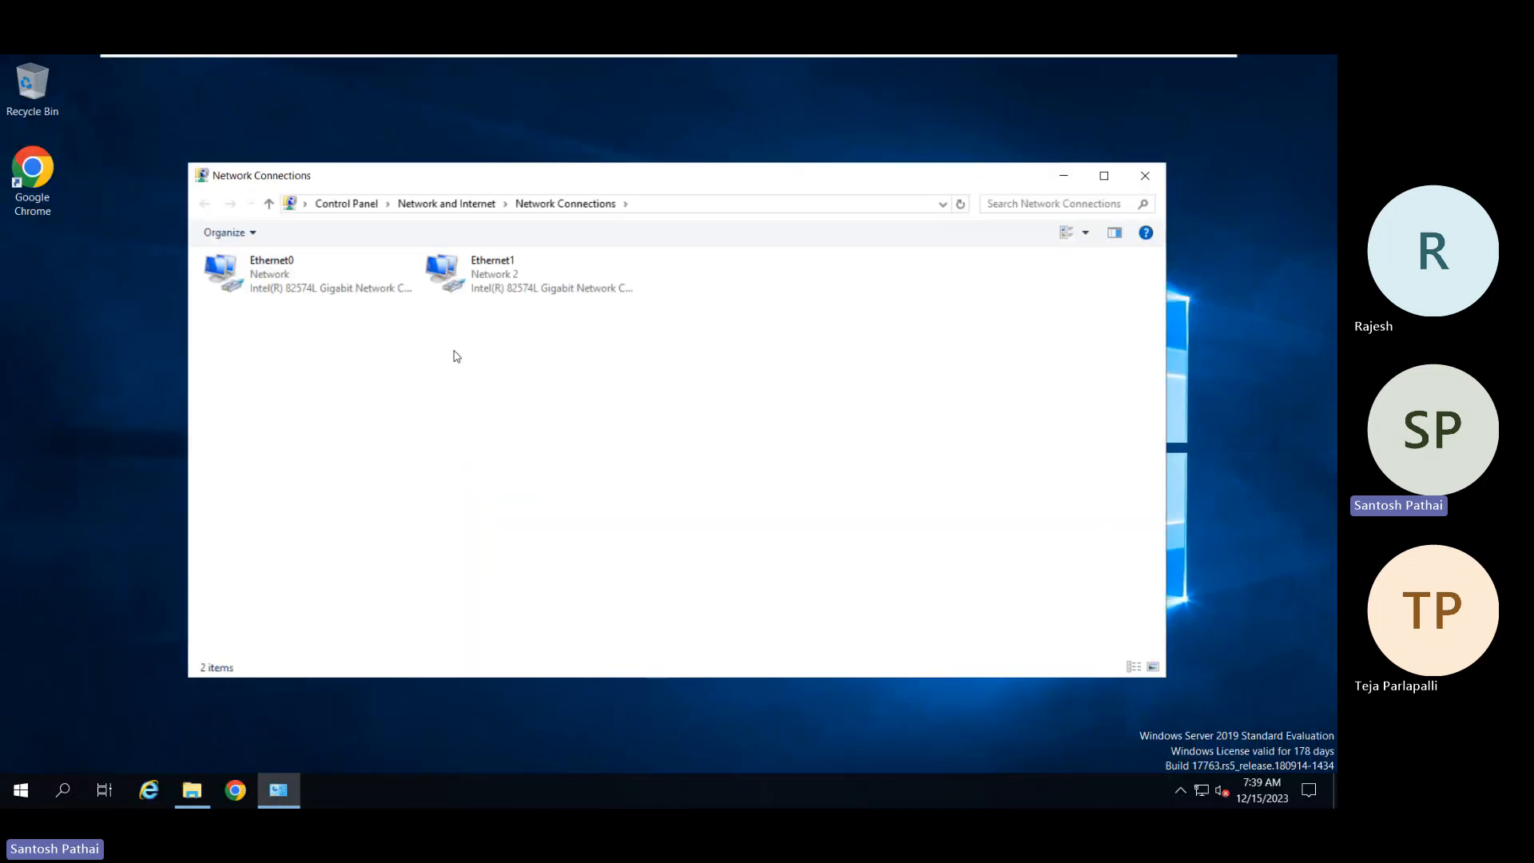
Step: Disable the Ethernet1 network adapter
click(490, 287)
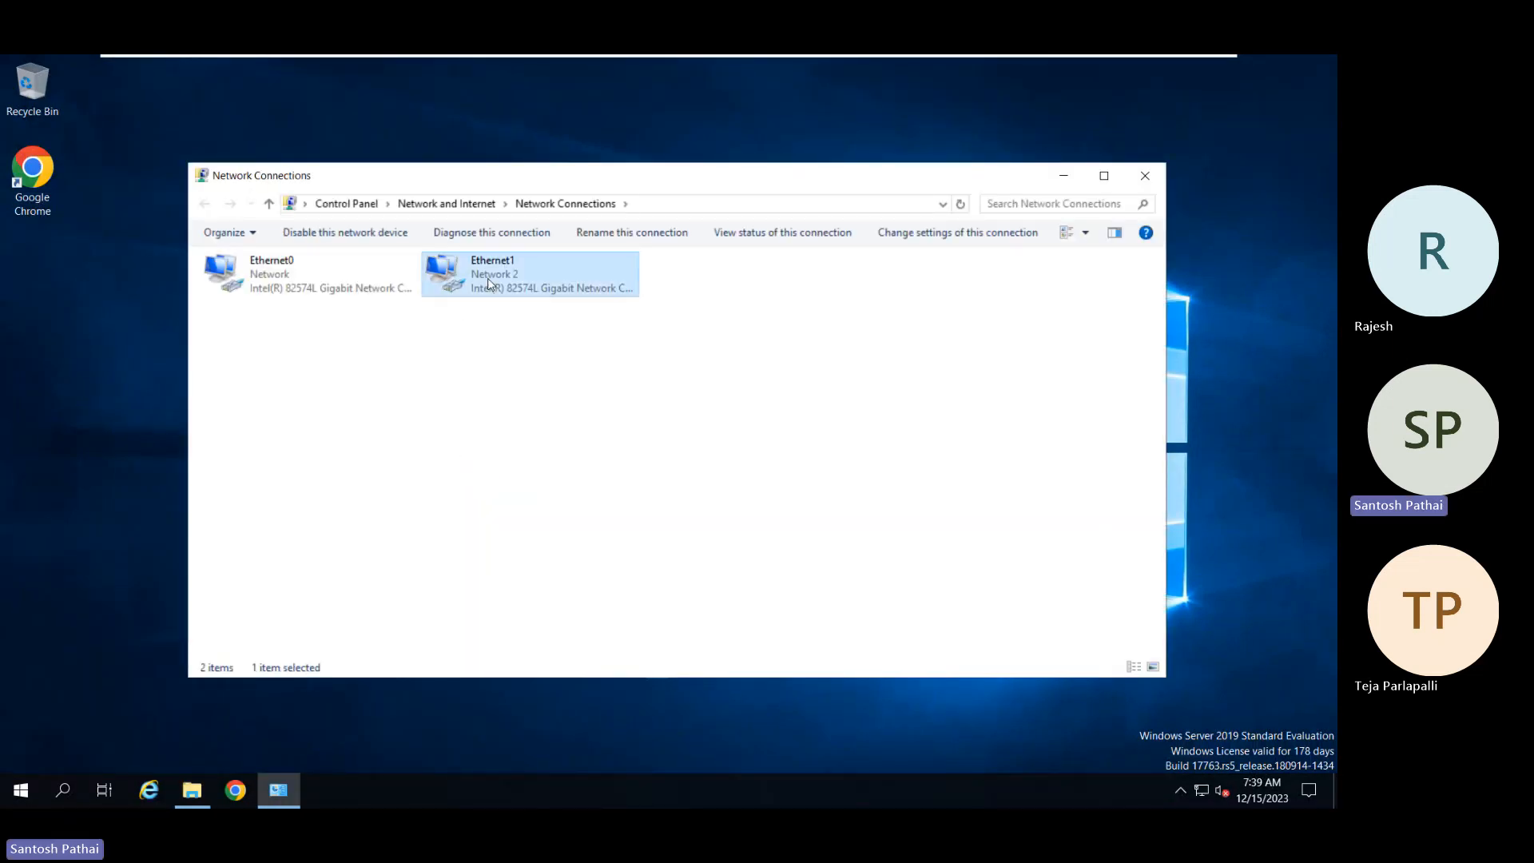
right_click(491, 285)
click(492, 302)
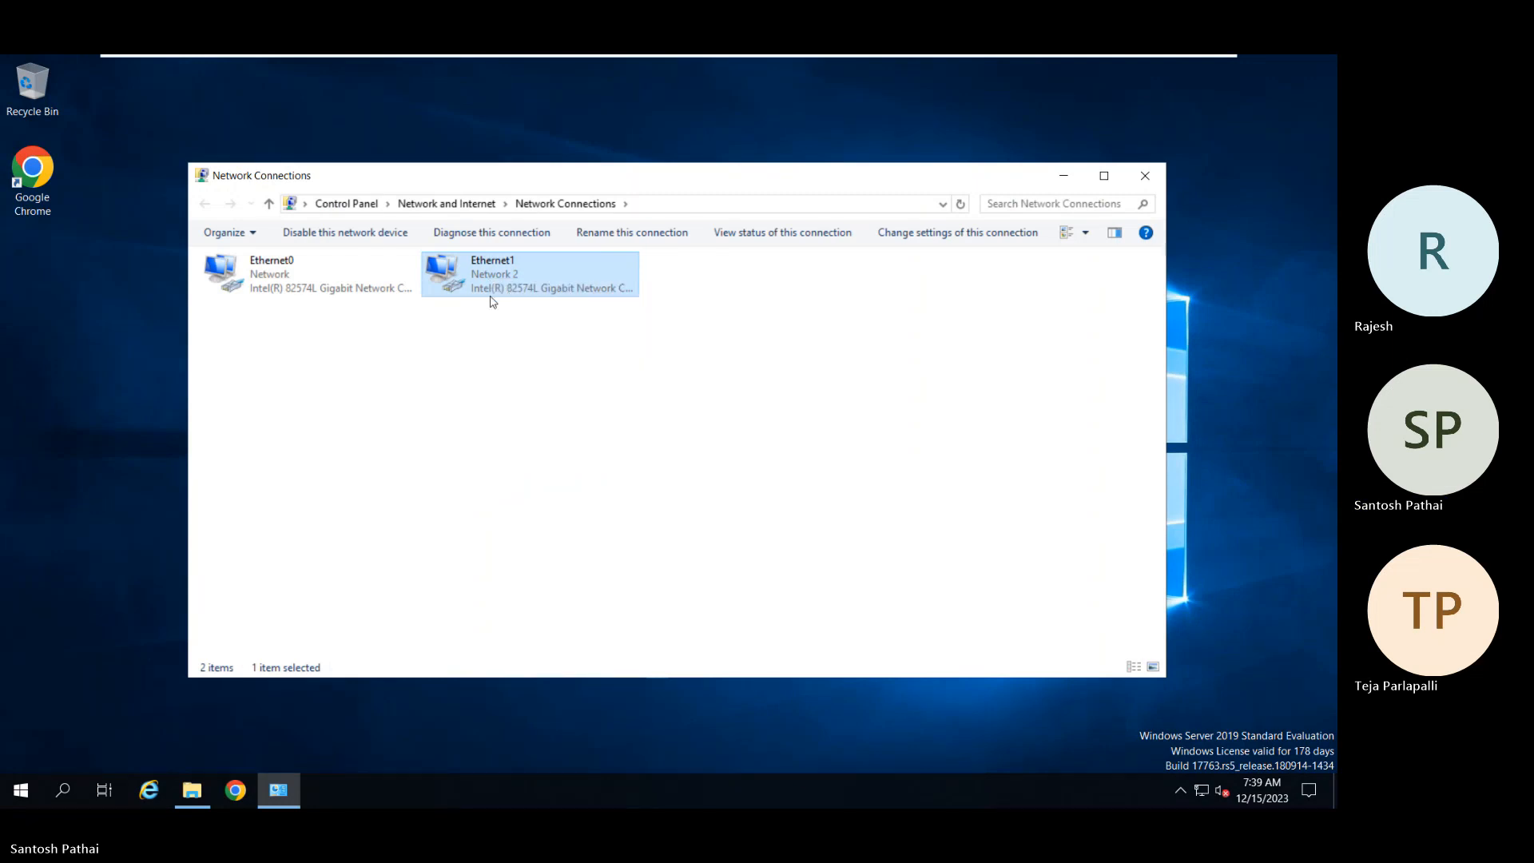
Step: Confirm Ethernet0 uses DNS server 10.0.0.100, close the network windows, and enter shutdown /r /t 0 in Run
click(276, 280)
right_click(277, 280)
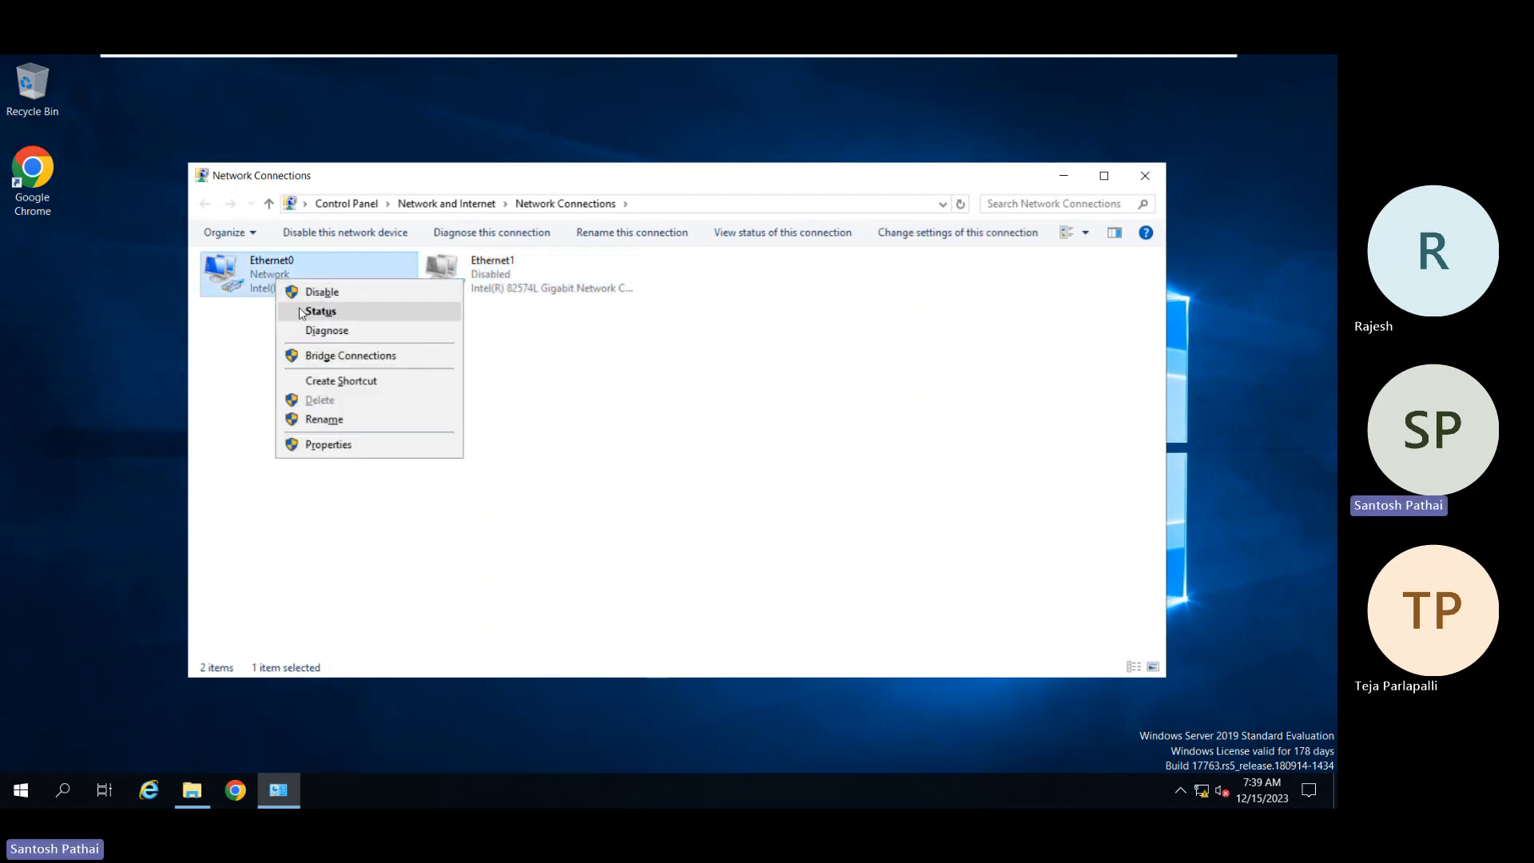
click(302, 312)
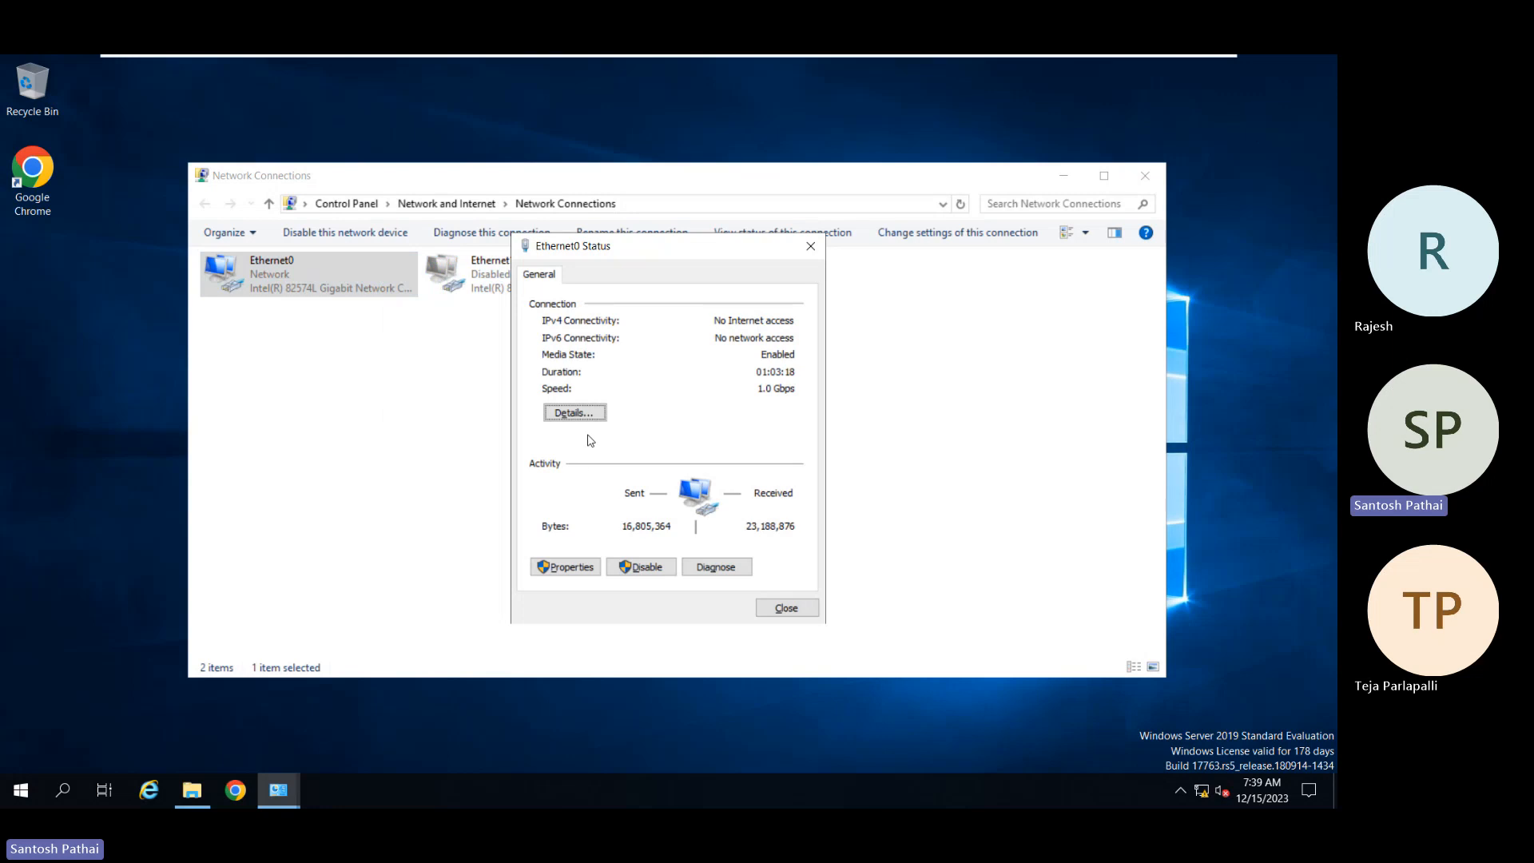
click(585, 414)
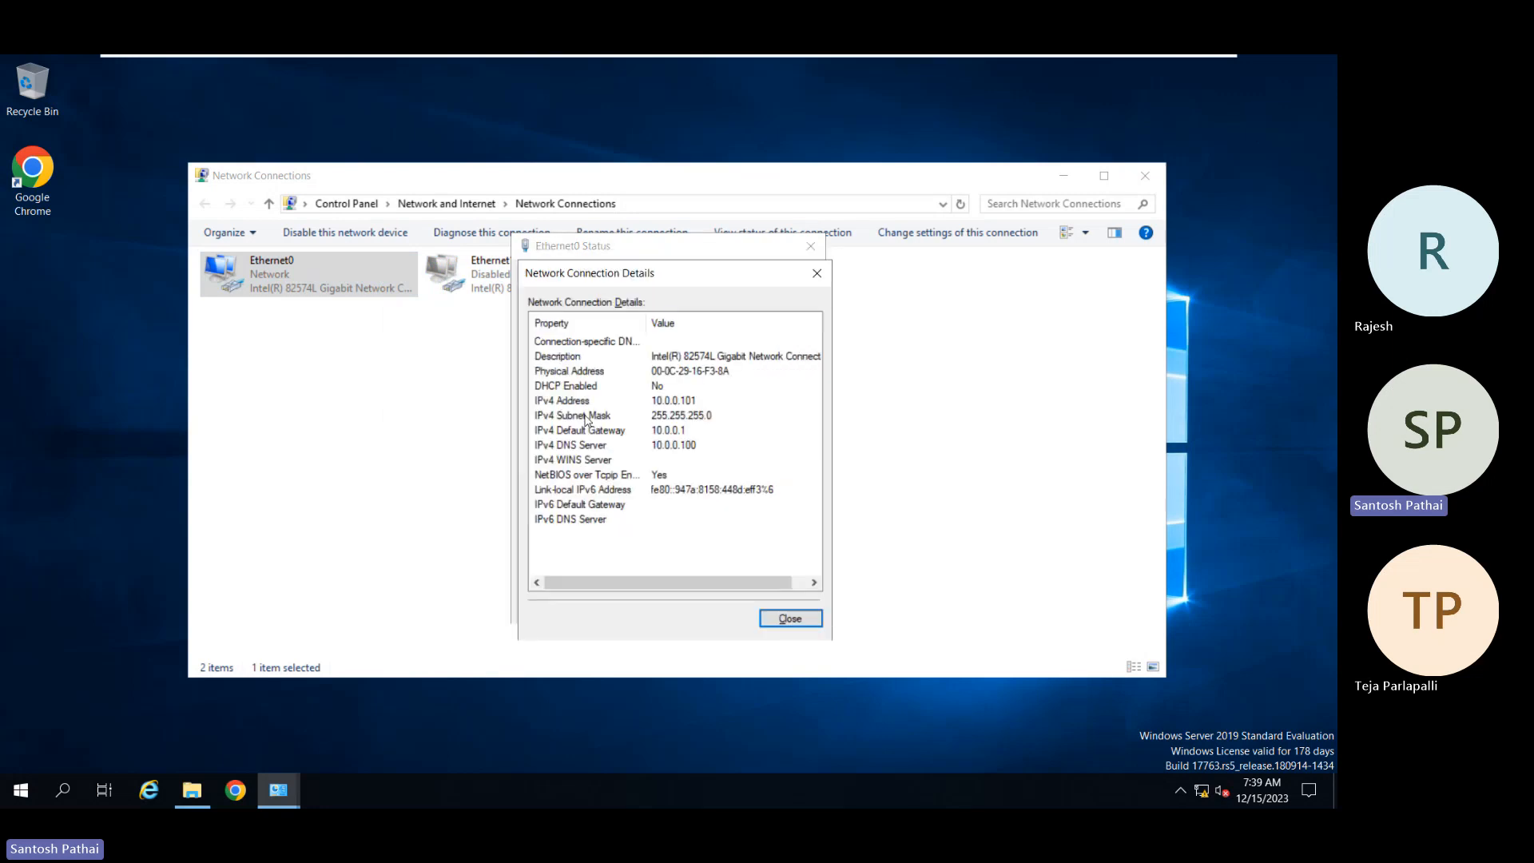
click(677, 447)
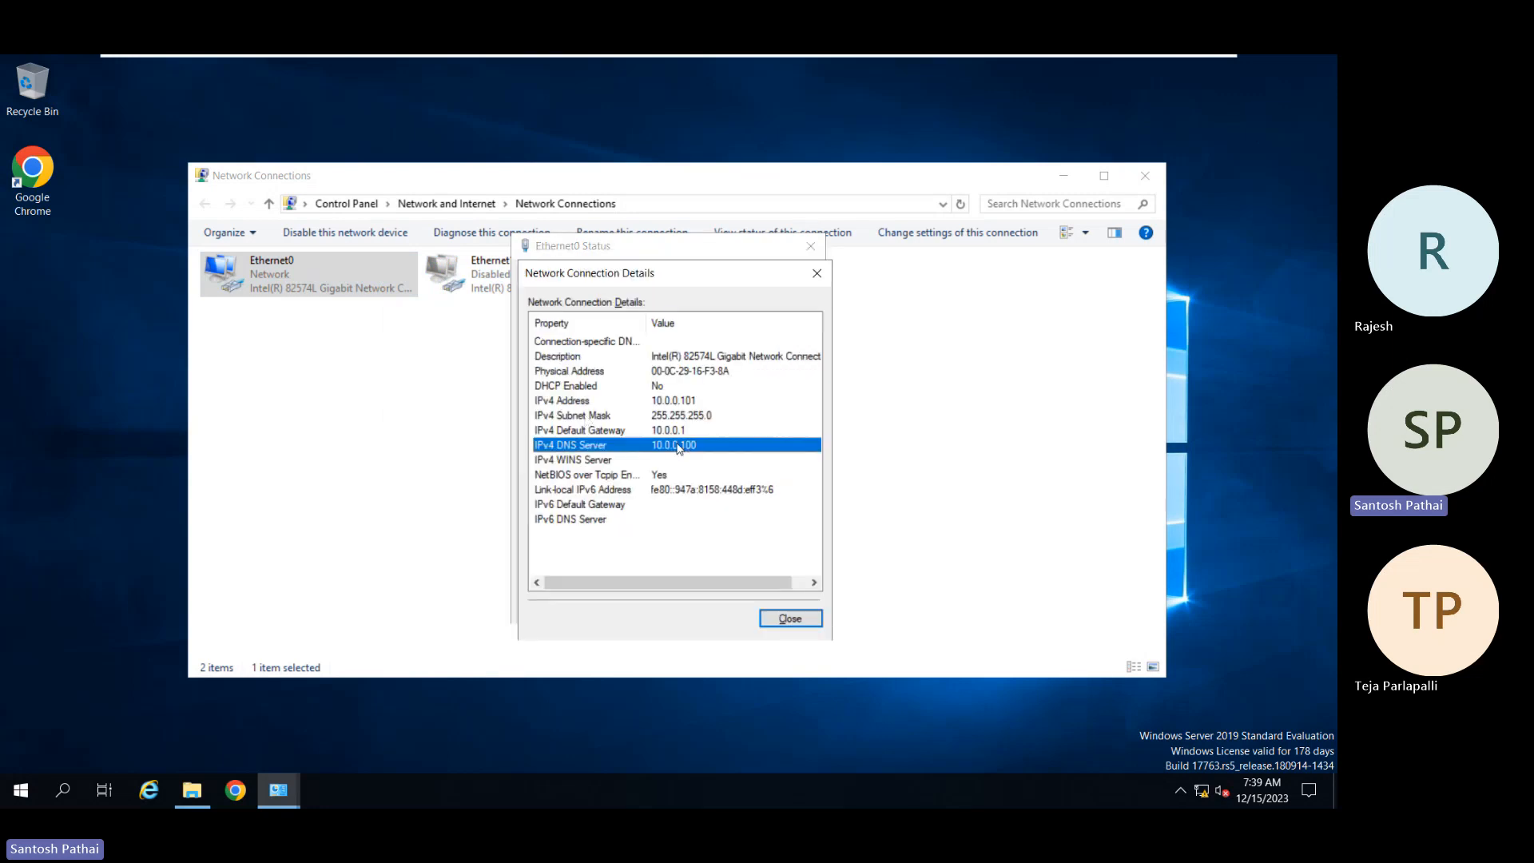
click(793, 618)
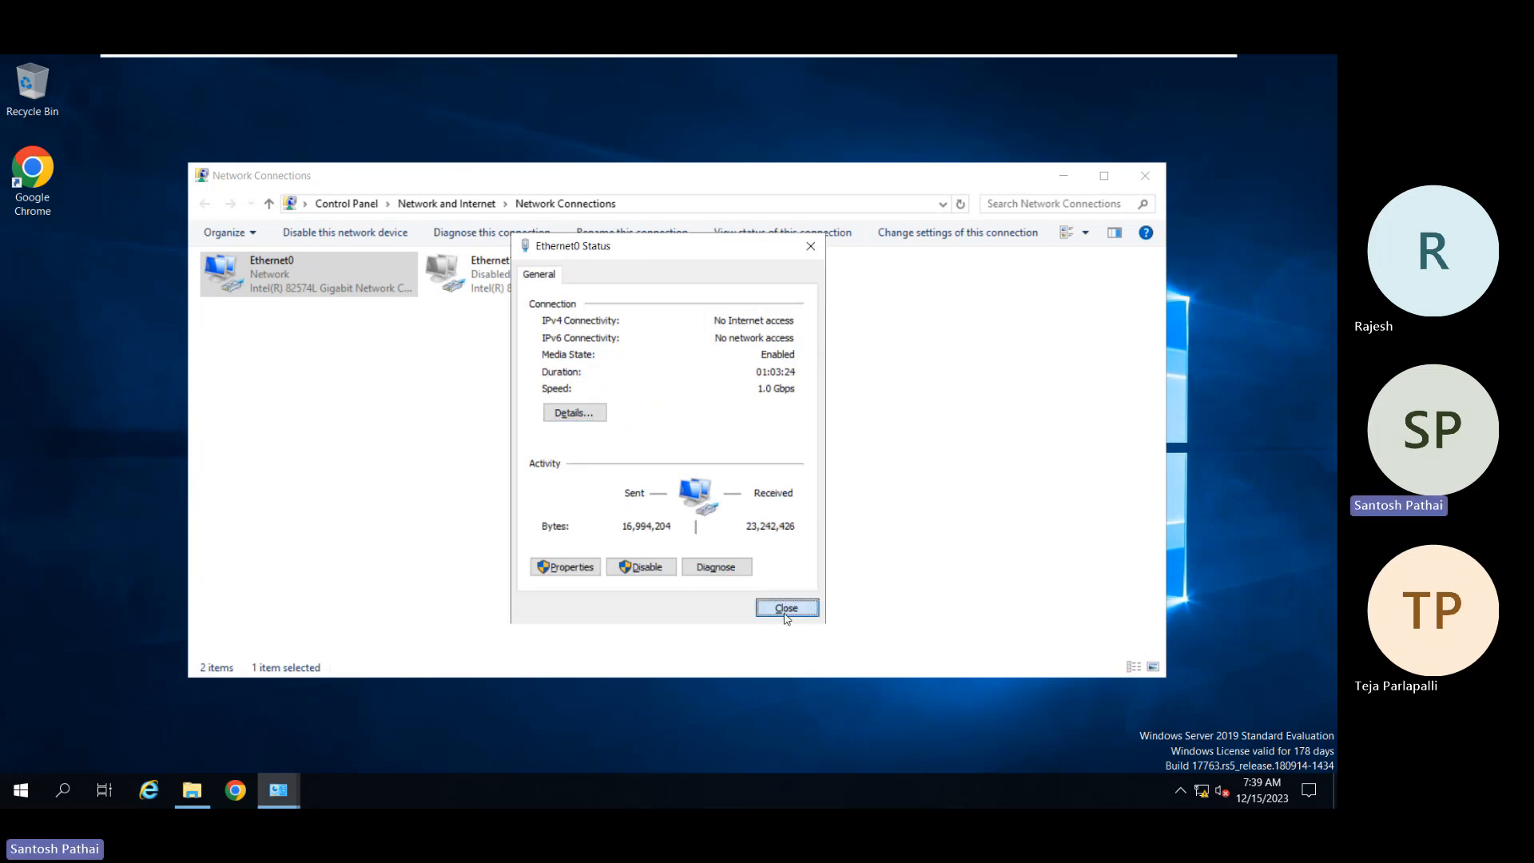
click(786, 609)
click(1144, 176)
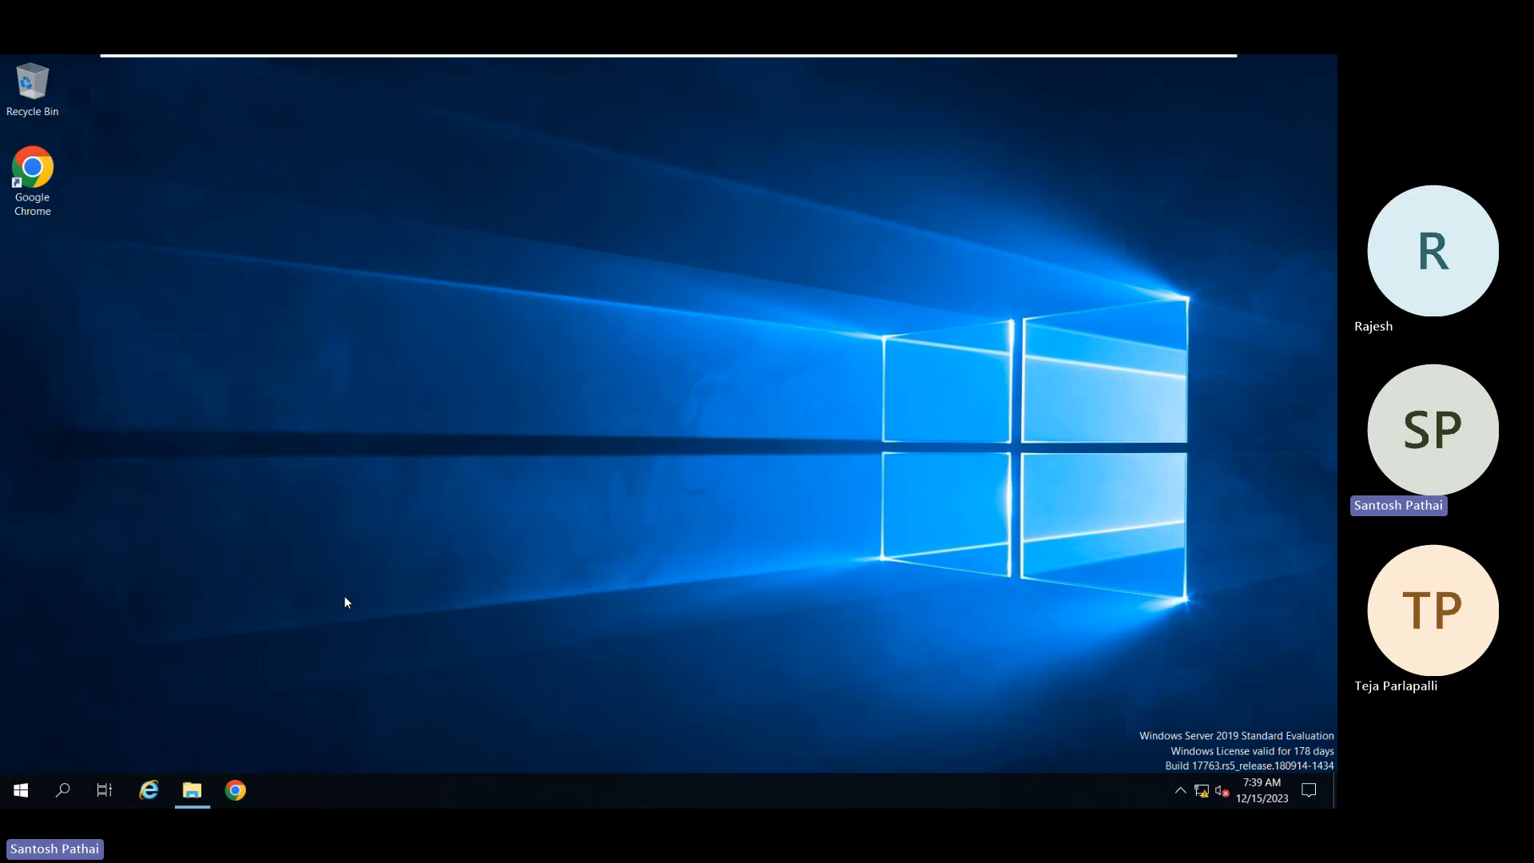
key(super+r)
text(shutdown /r /t 0)
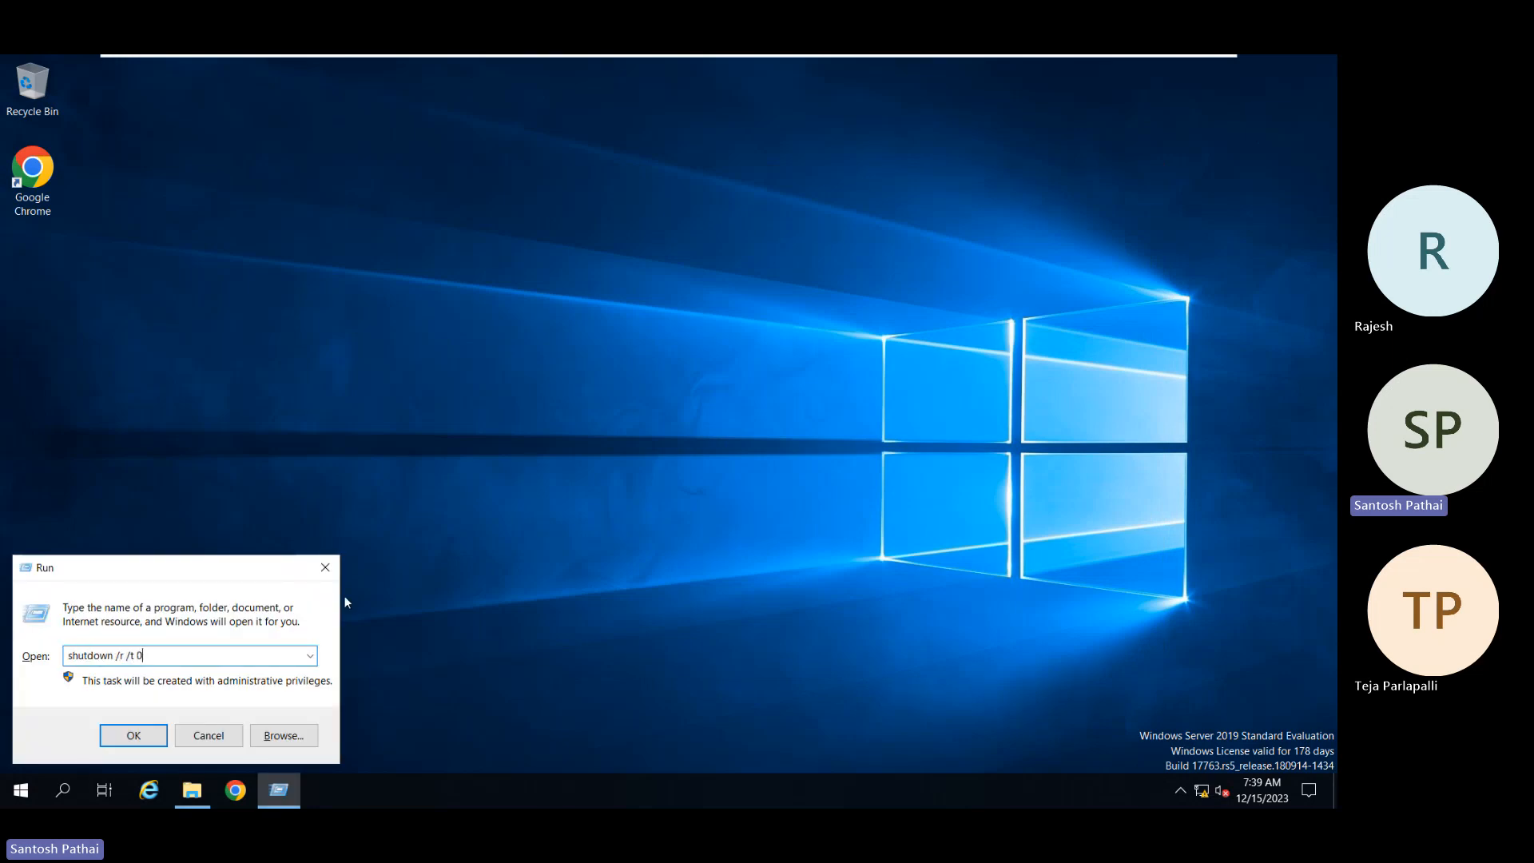
Step: Run shutdown /r /t 0 to restart DomainMember01 immediately
key(Return)
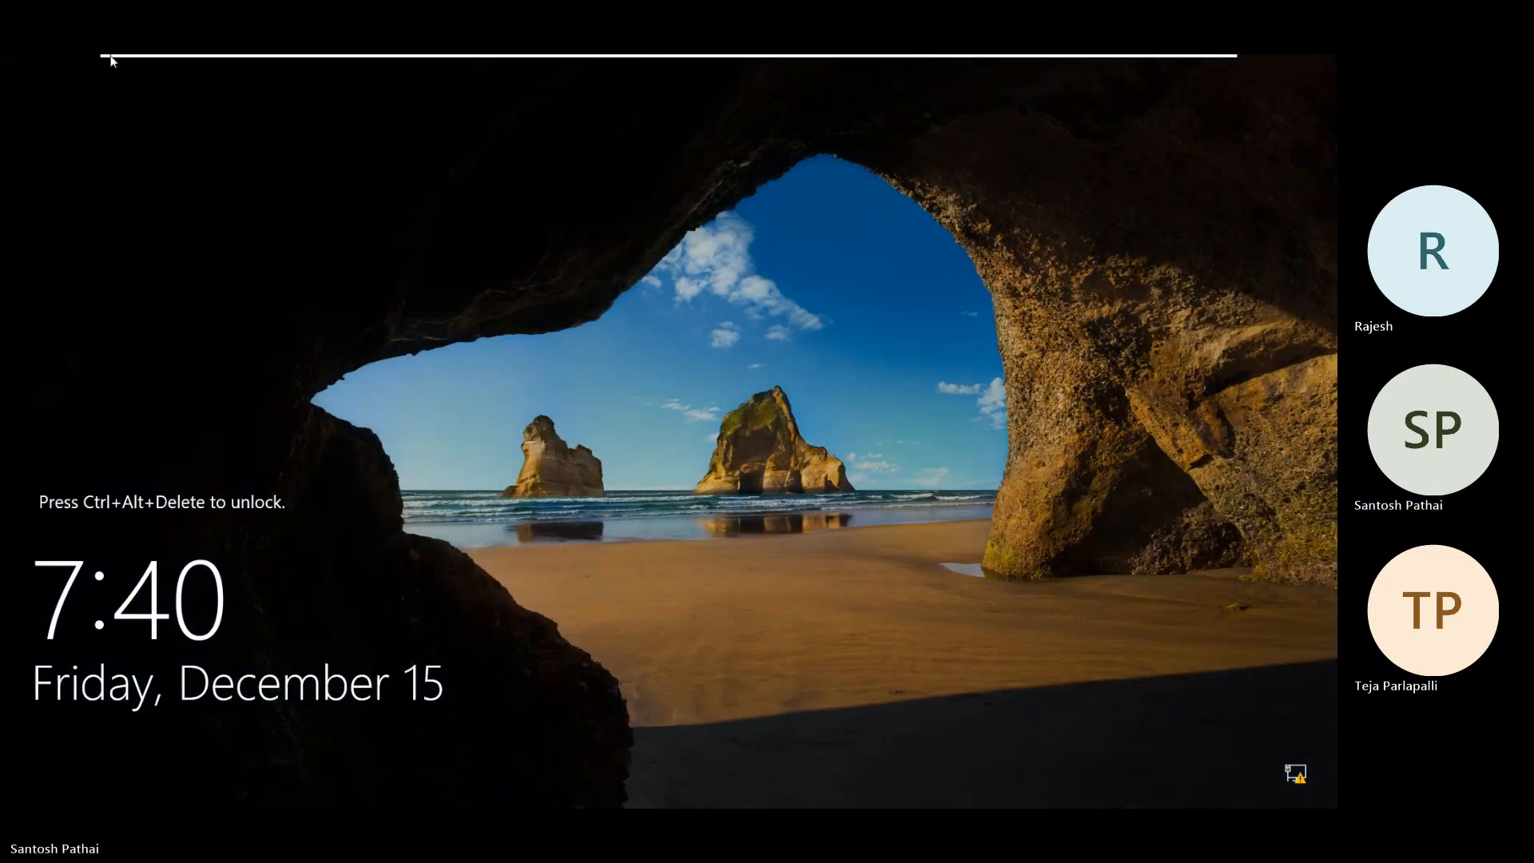
Step: Send Ctrl+Alt+Del to the VM and sign in with the administrator password
mouse_move(111, 58)
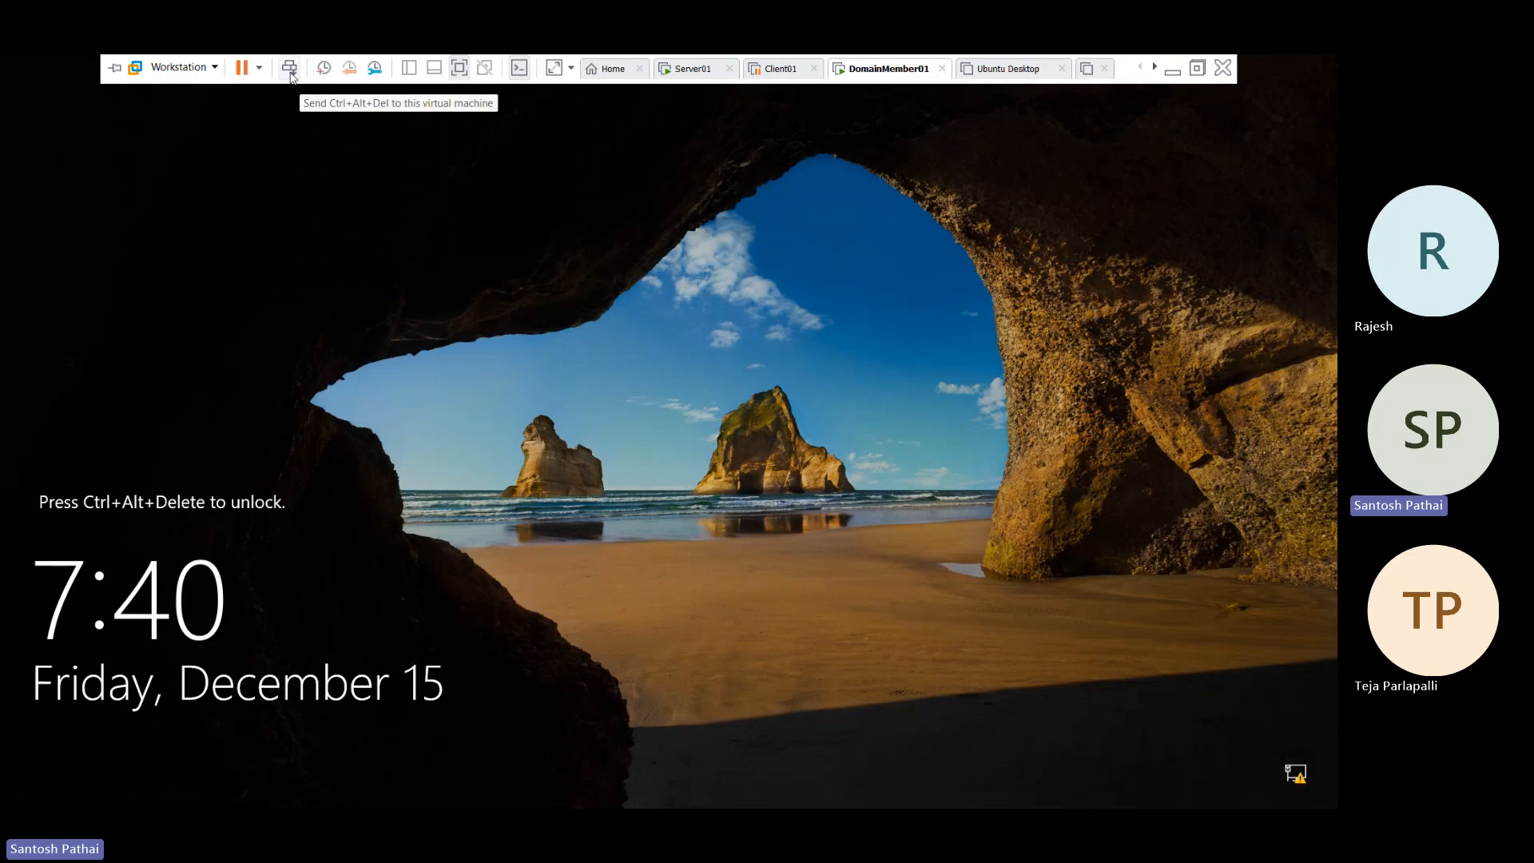
click(289, 69)
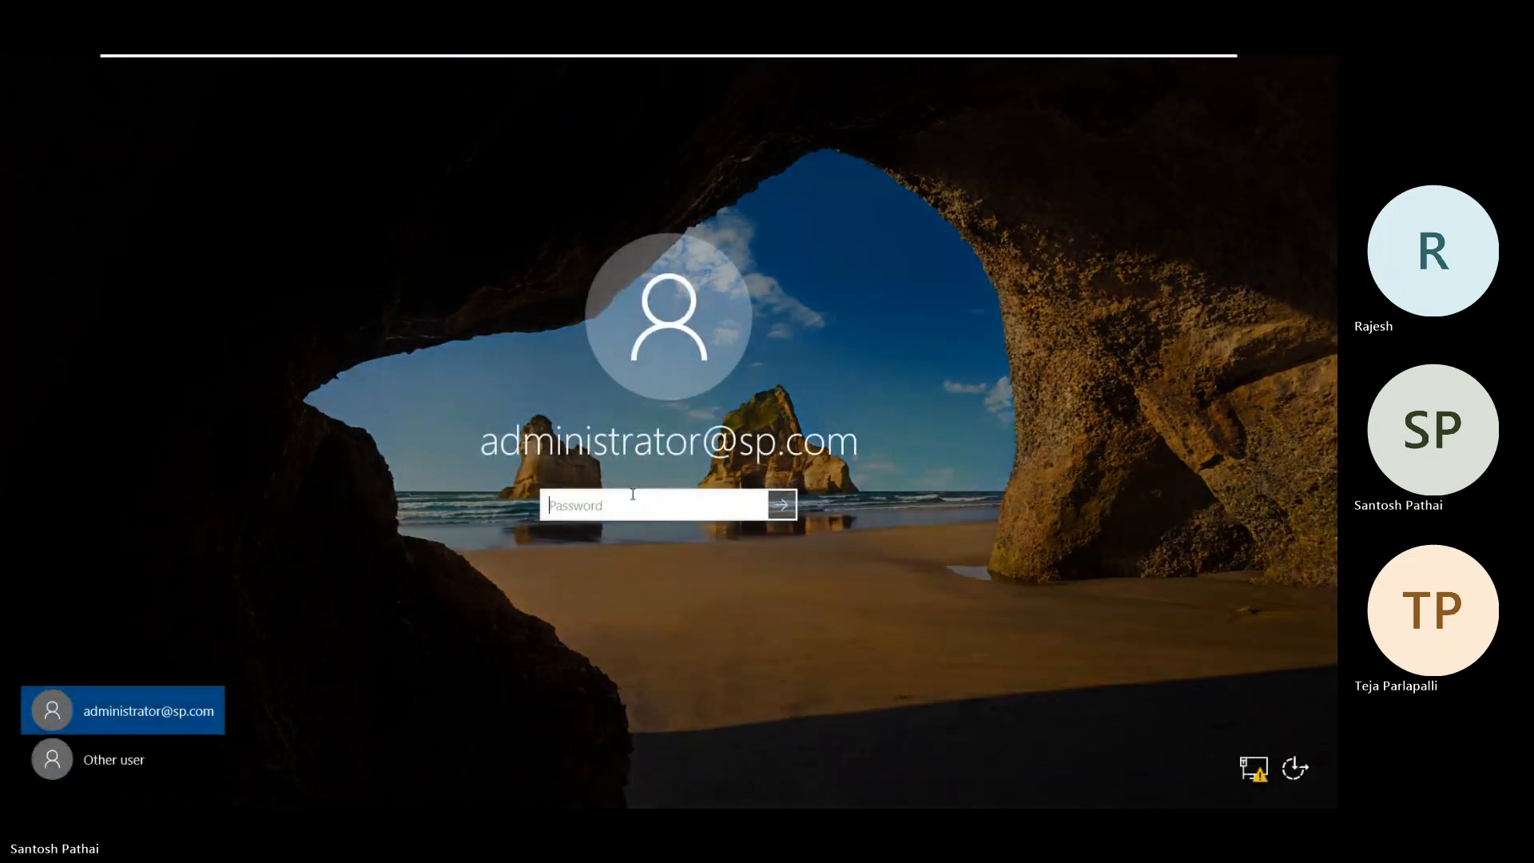
text(•••••••••)
key(Return)
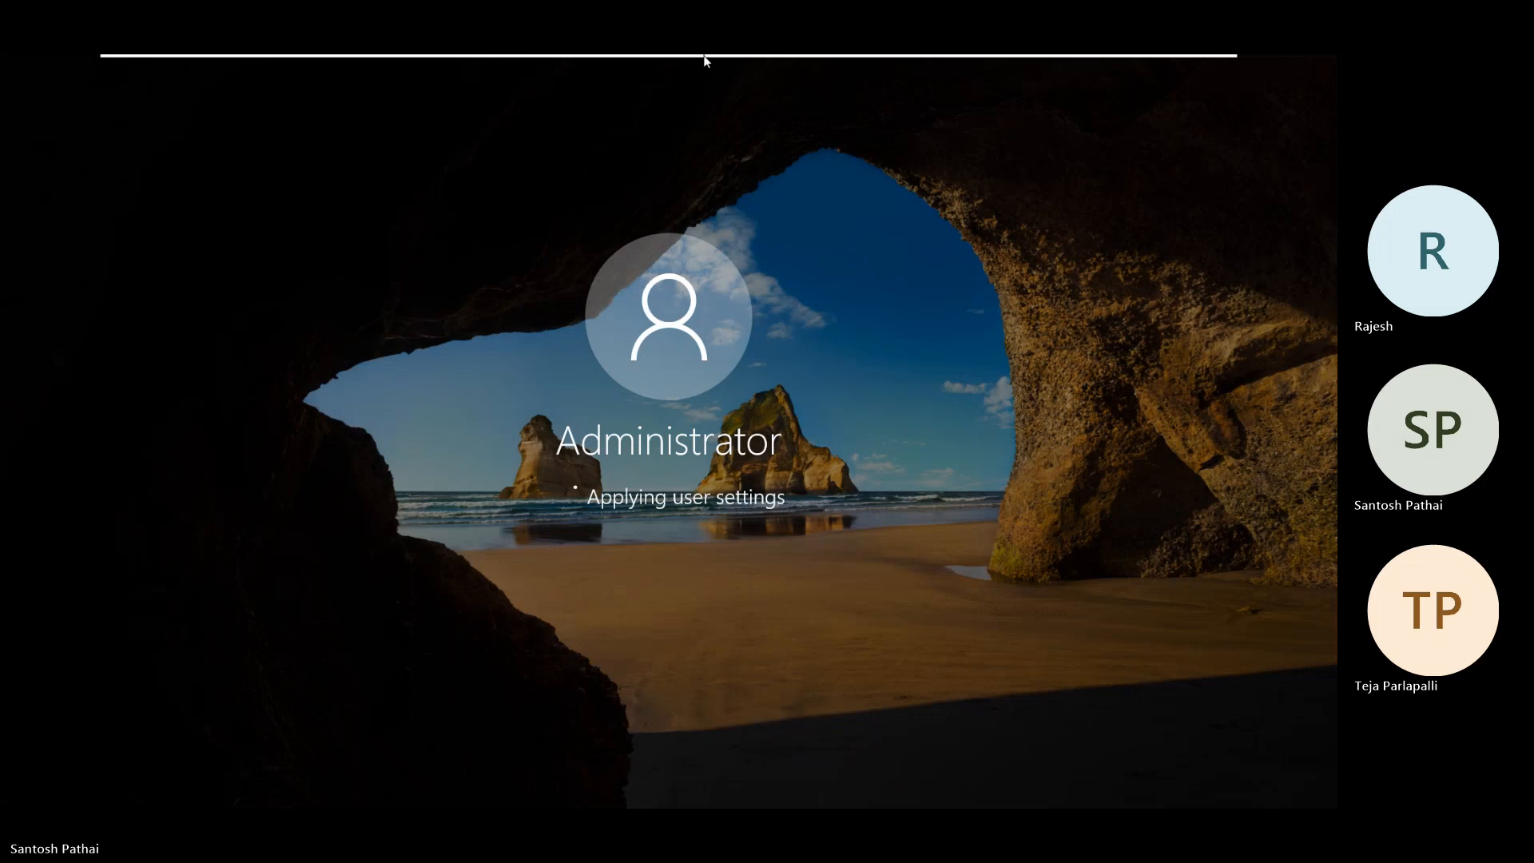
Step: Wait for user settings to apply until Server Manager's Dashboard appears
mouse_move(704, 60)
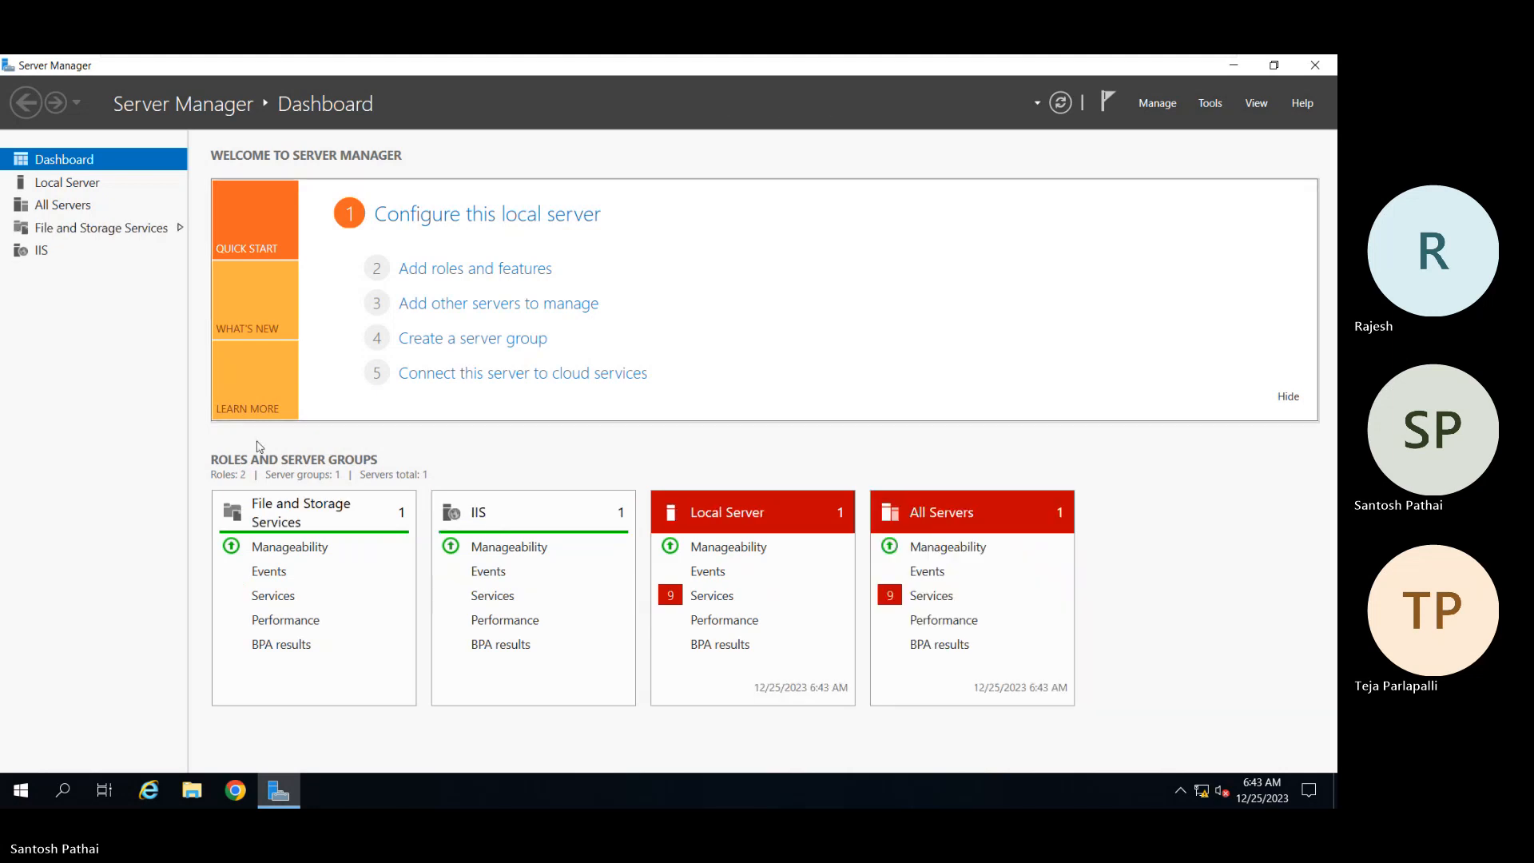
Step: View the Local Server properties, minimize Server Manager and start Google Chrome
click(72, 187)
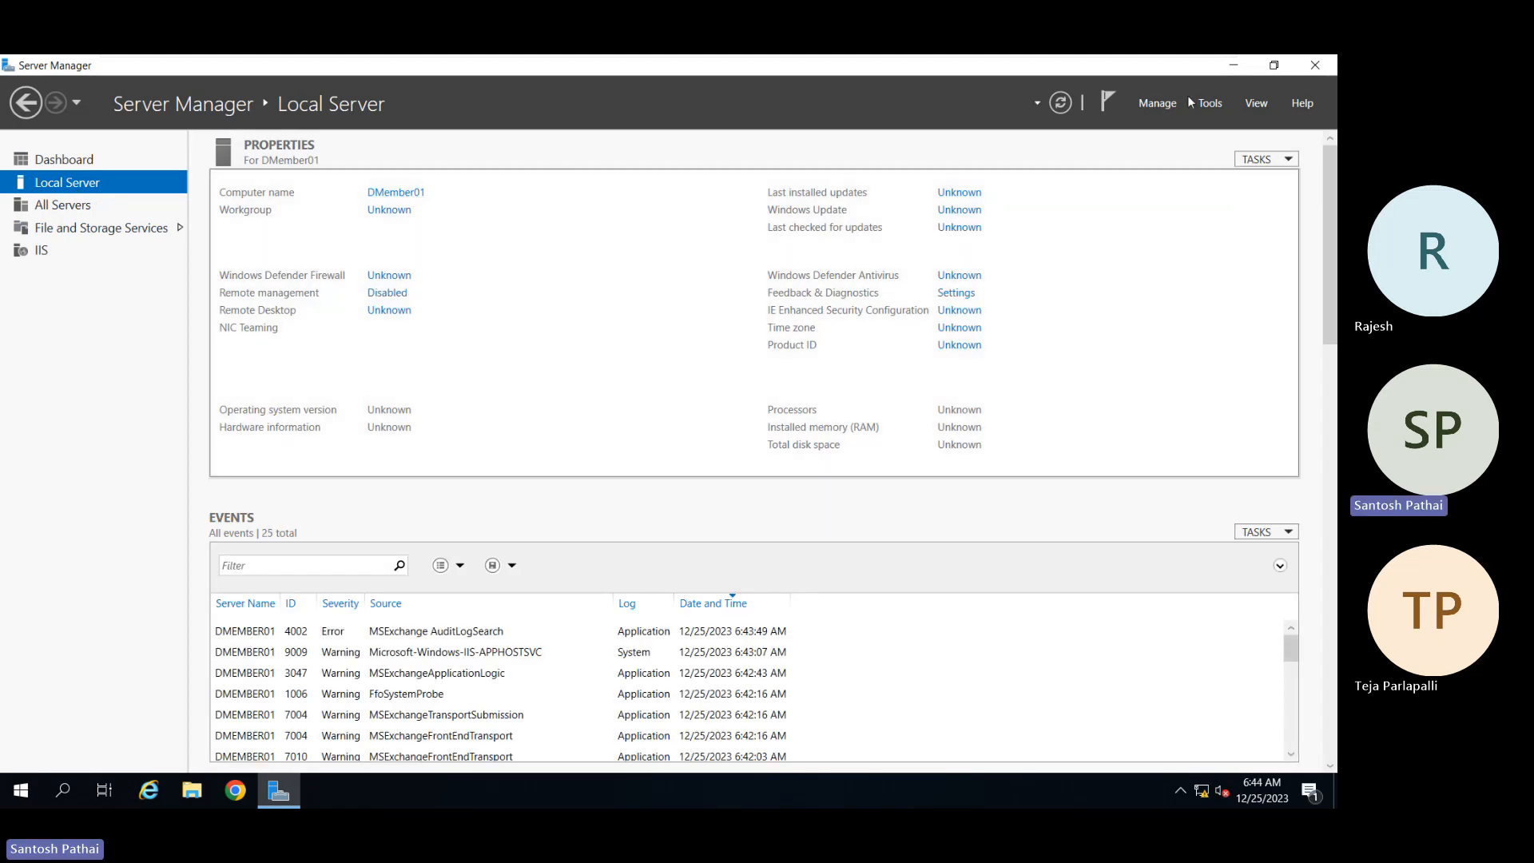
click(1234, 65)
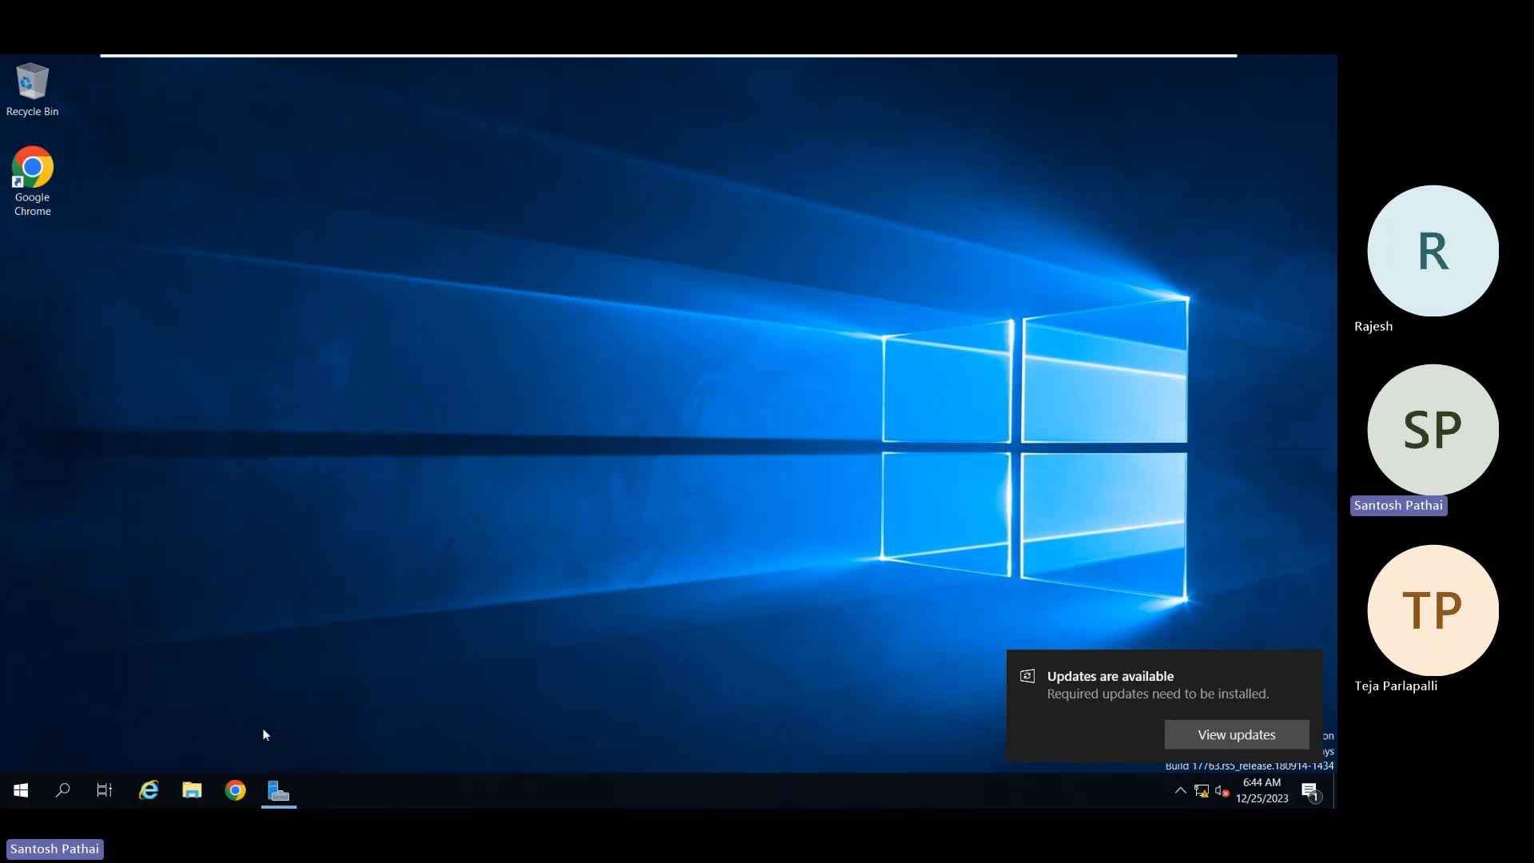
click(235, 789)
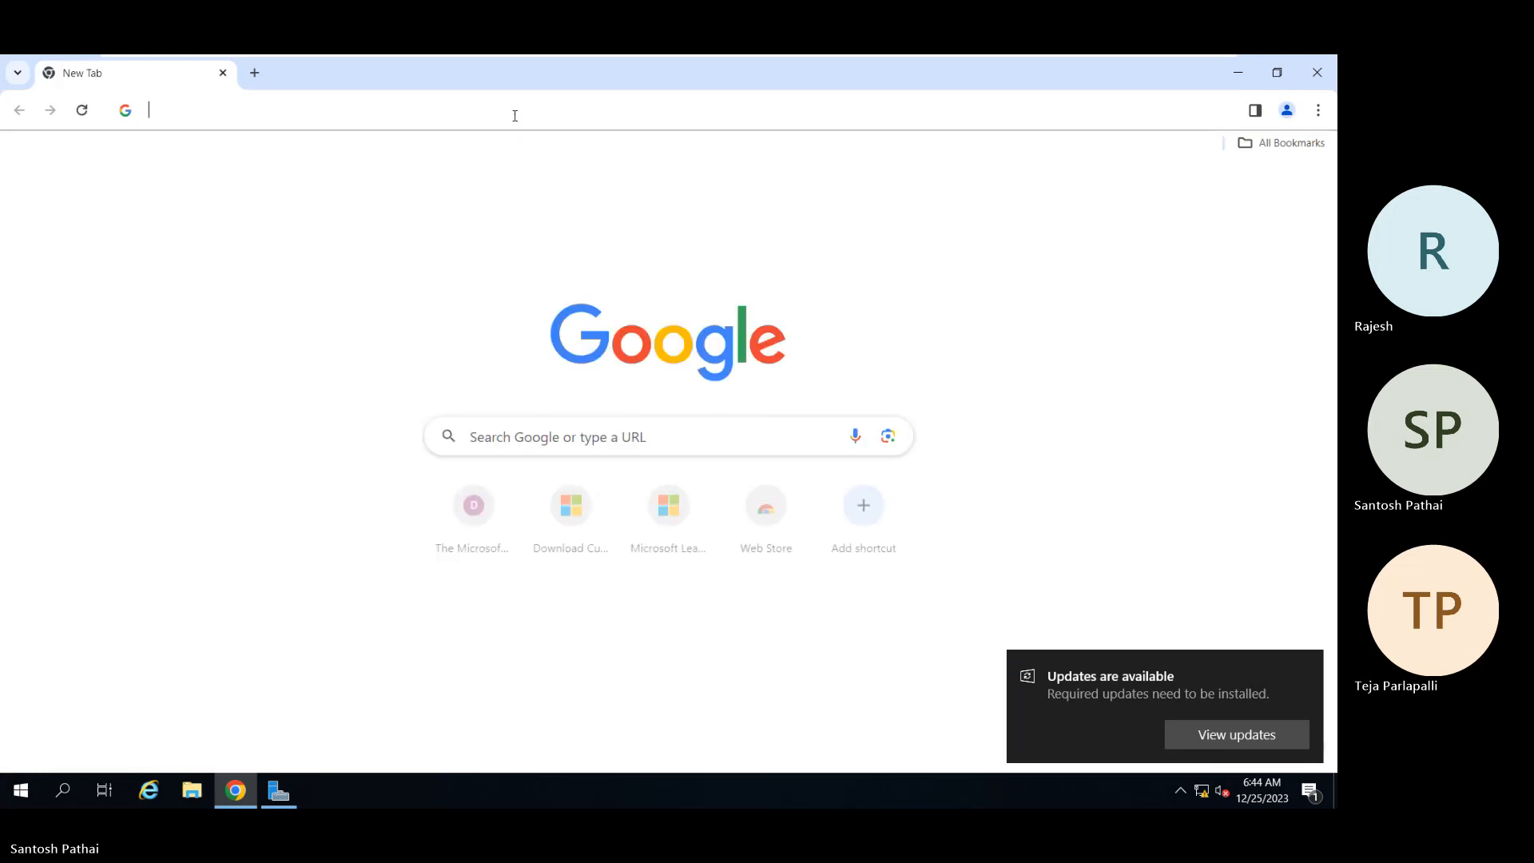
Step: Navigate Chrome to the local Exchange control panel at localhost/ecp
click(515, 116)
text(localhost/ecp)
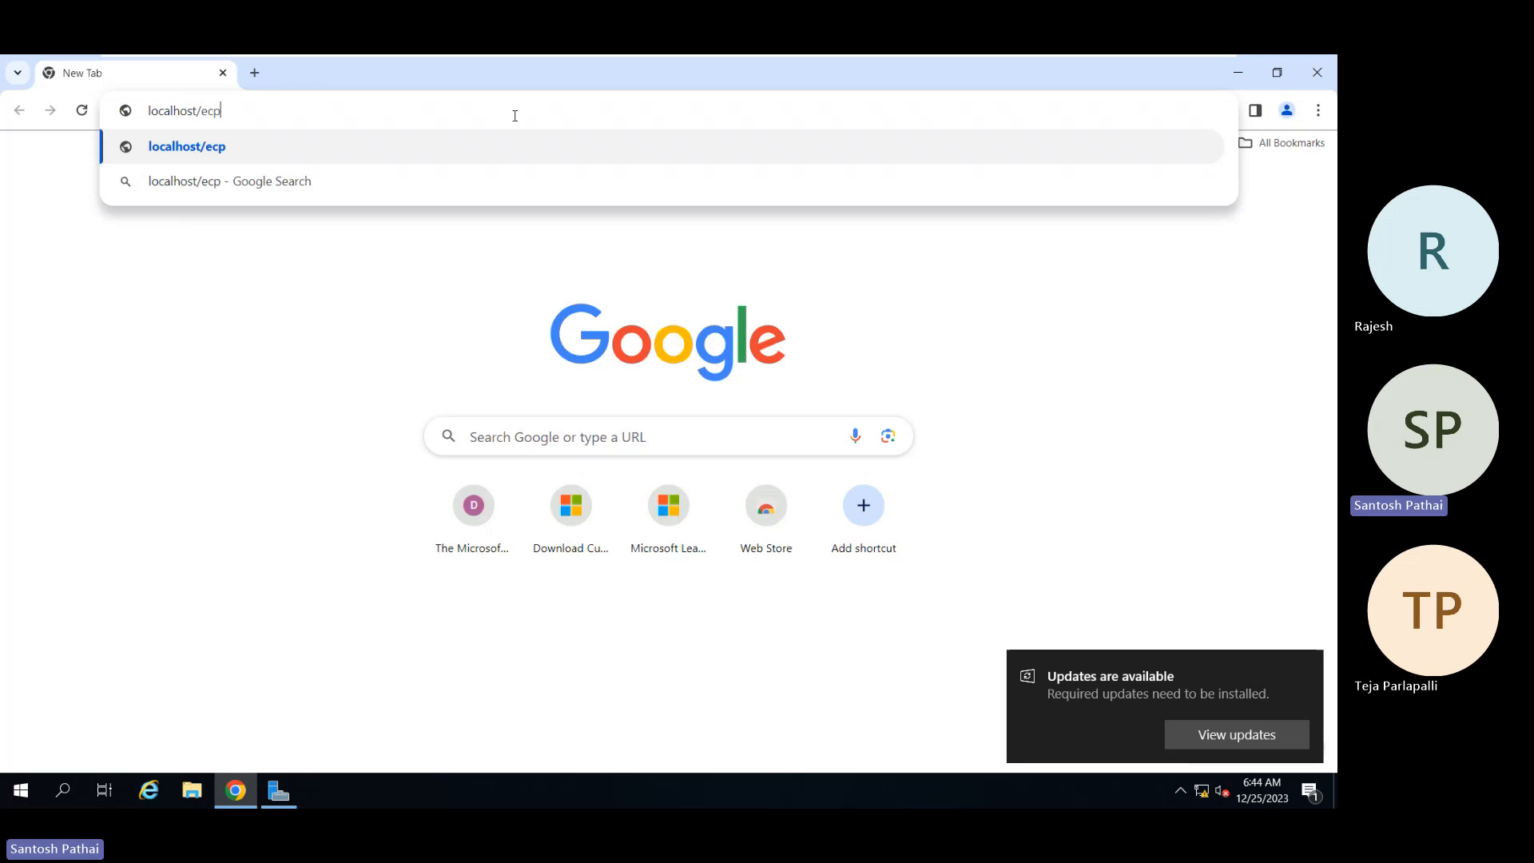
key(Return)
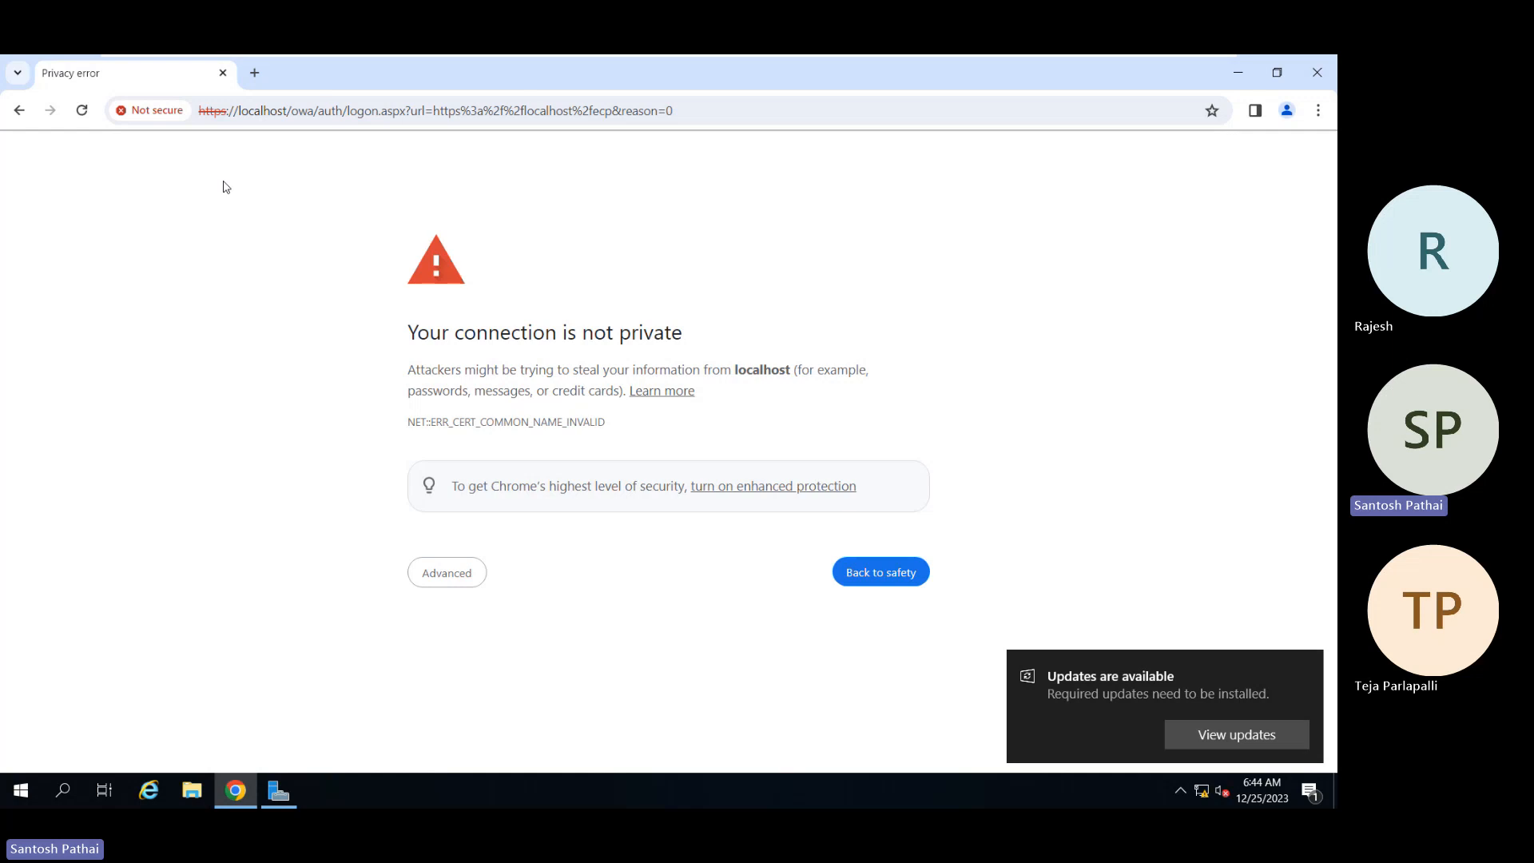
Step: Proceed past the certificate warning to localhost and dismiss the updates notification
click(435, 576)
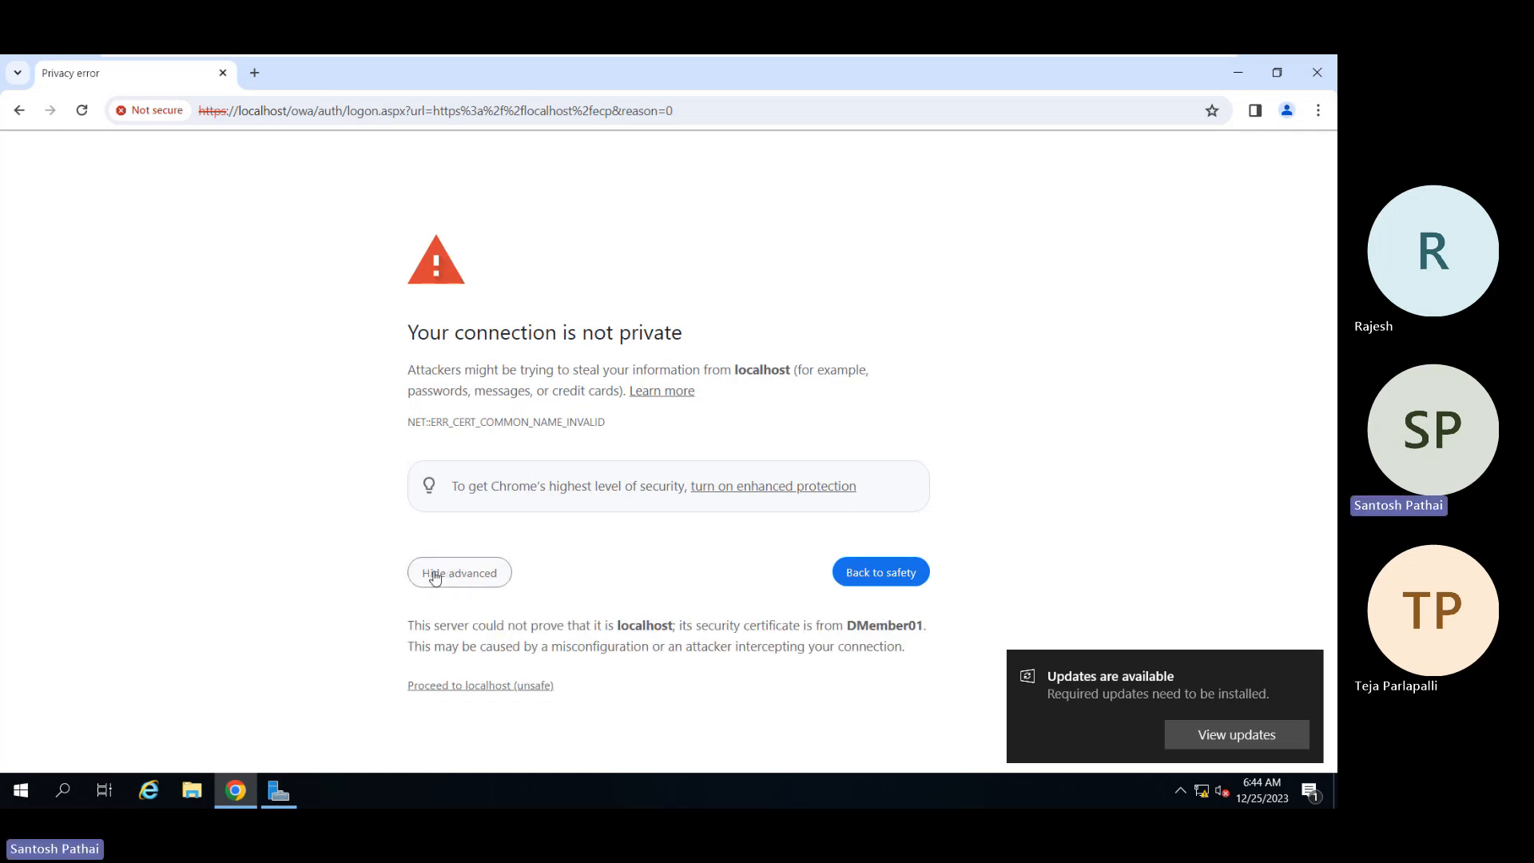
click(482, 687)
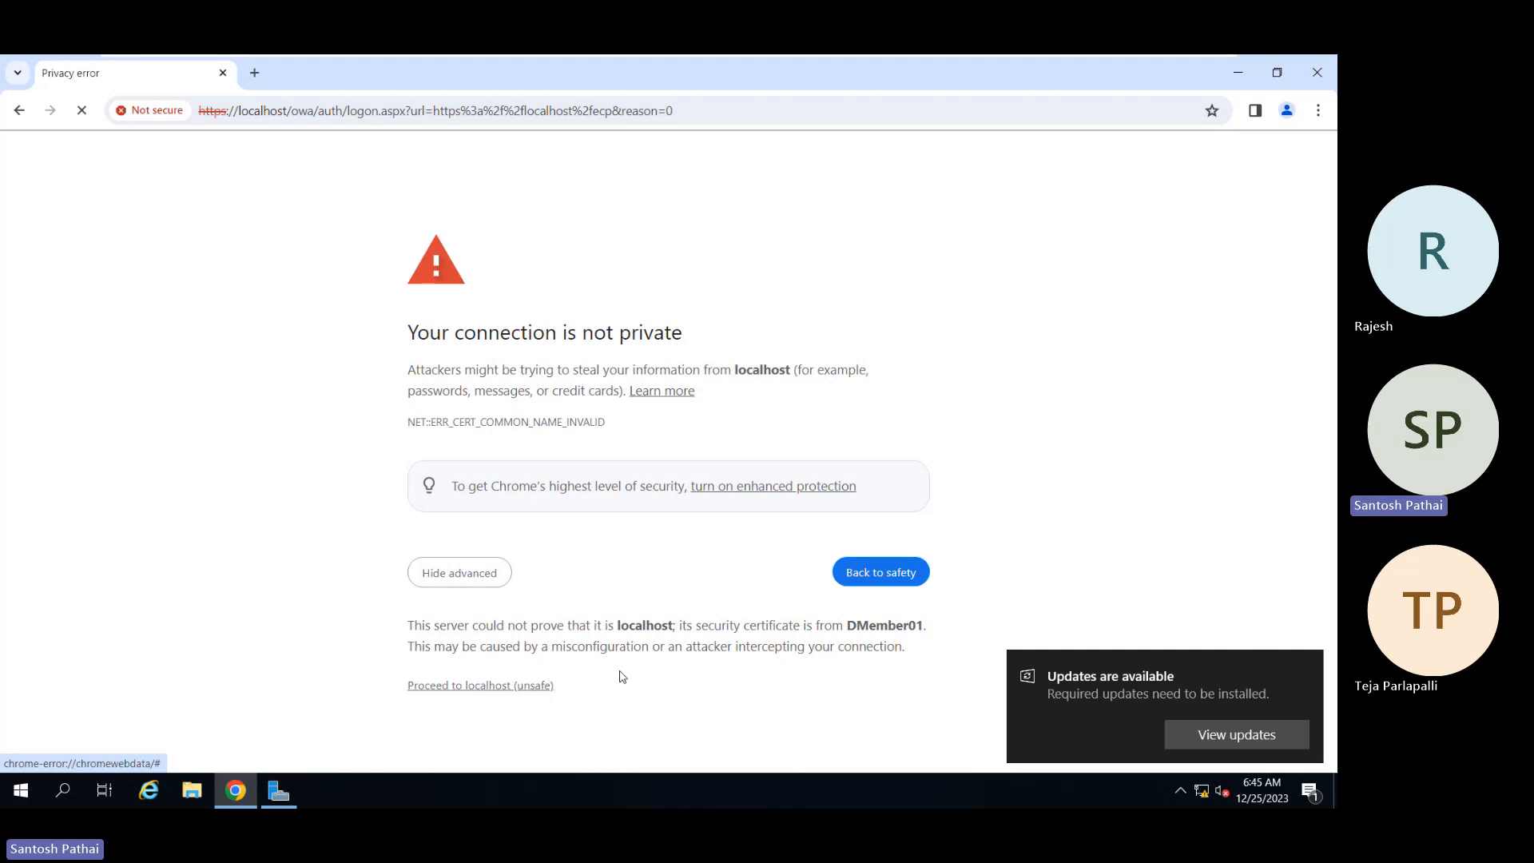
click(1307, 665)
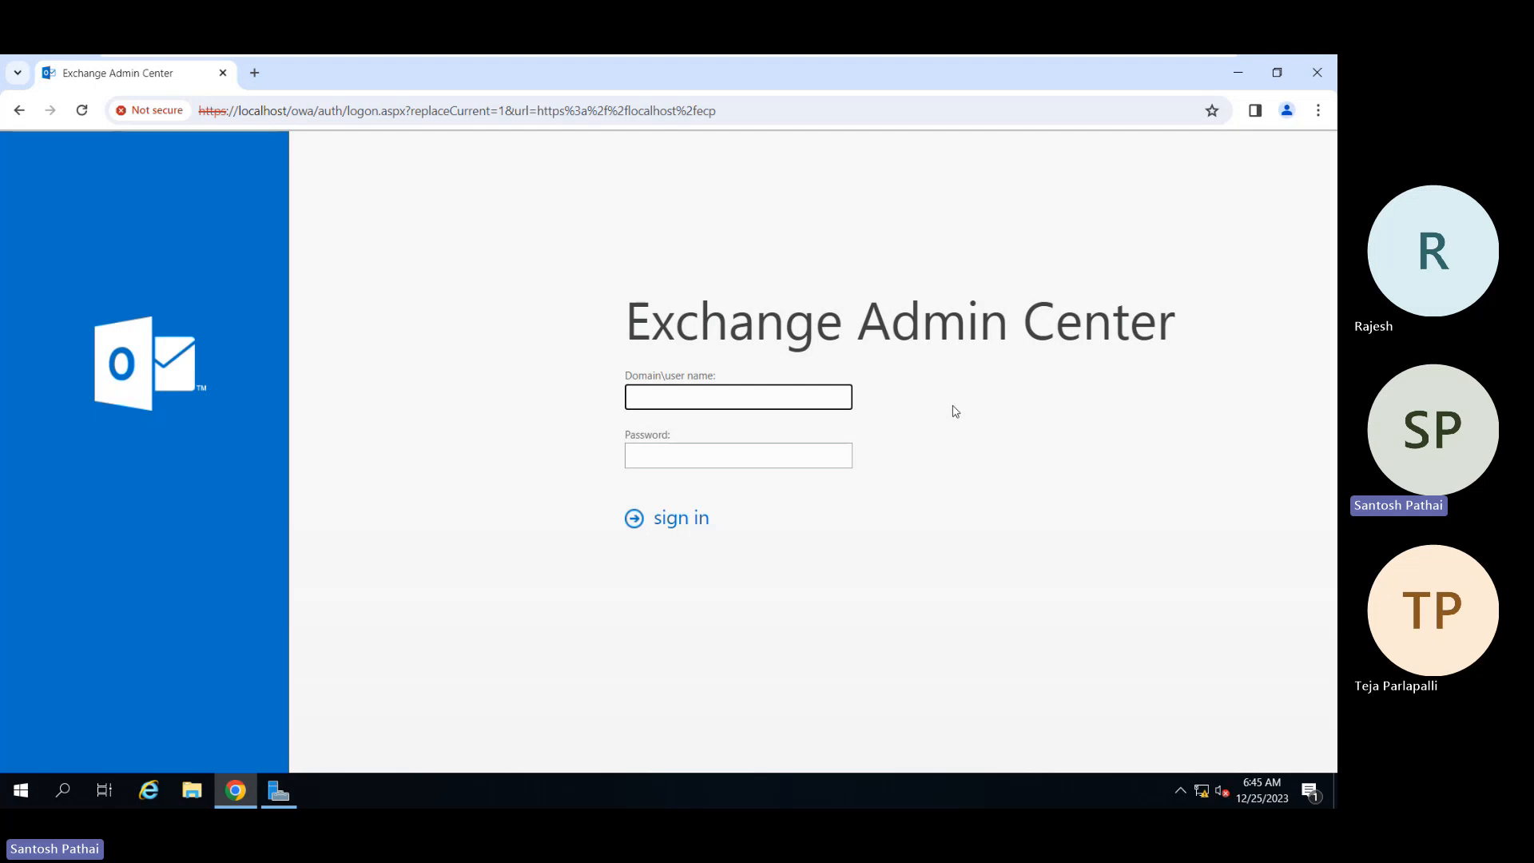
Step: Sign in with the domain administrator's domain\username logon and the account password
key(ctrl+a)
text(sp\administrator)
key(Tab)
text(•••••••••)
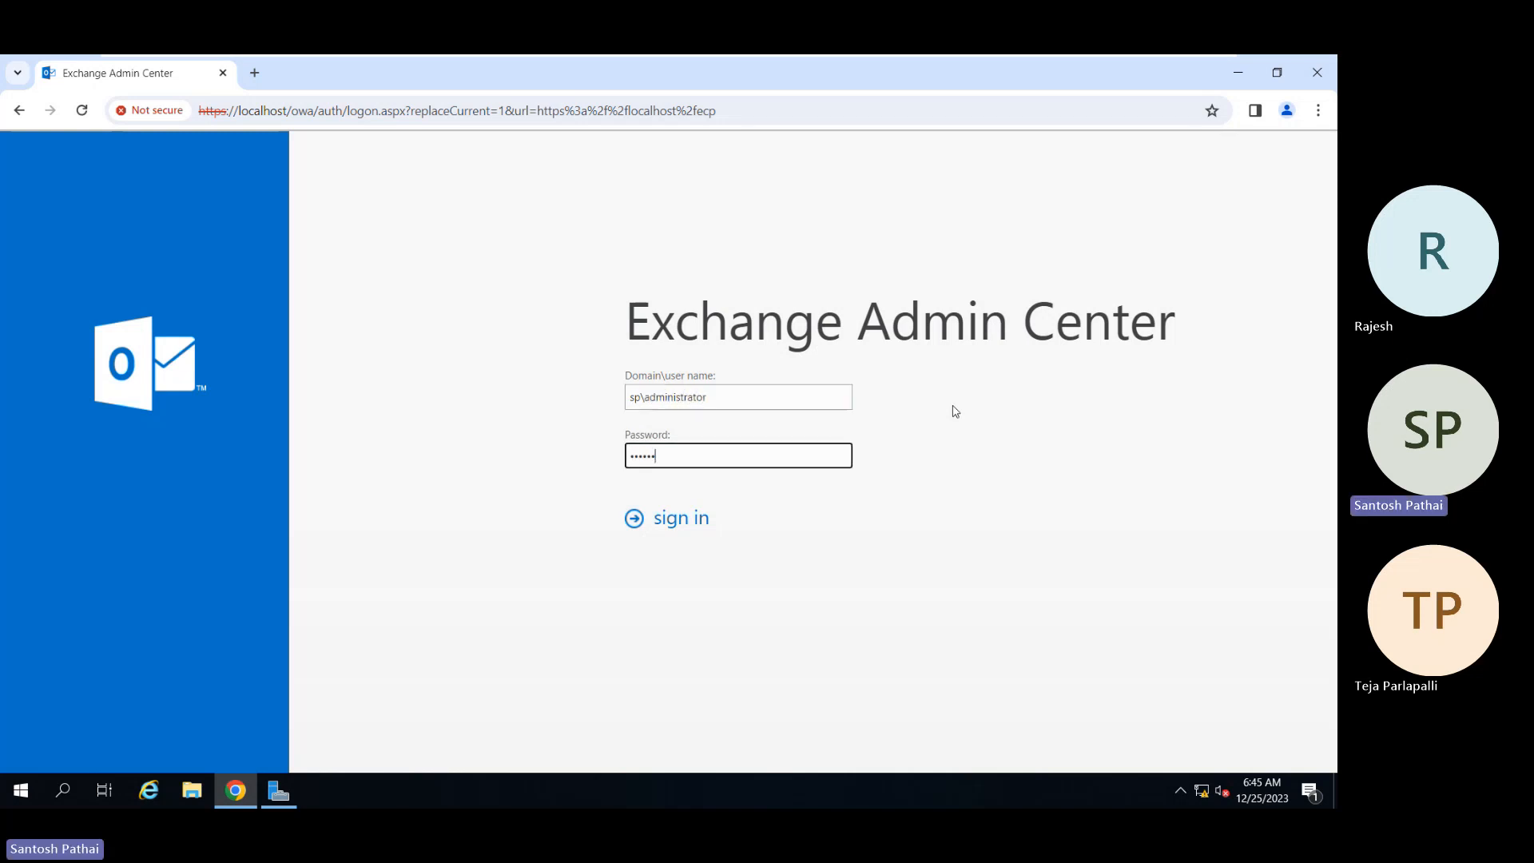
click(686, 521)
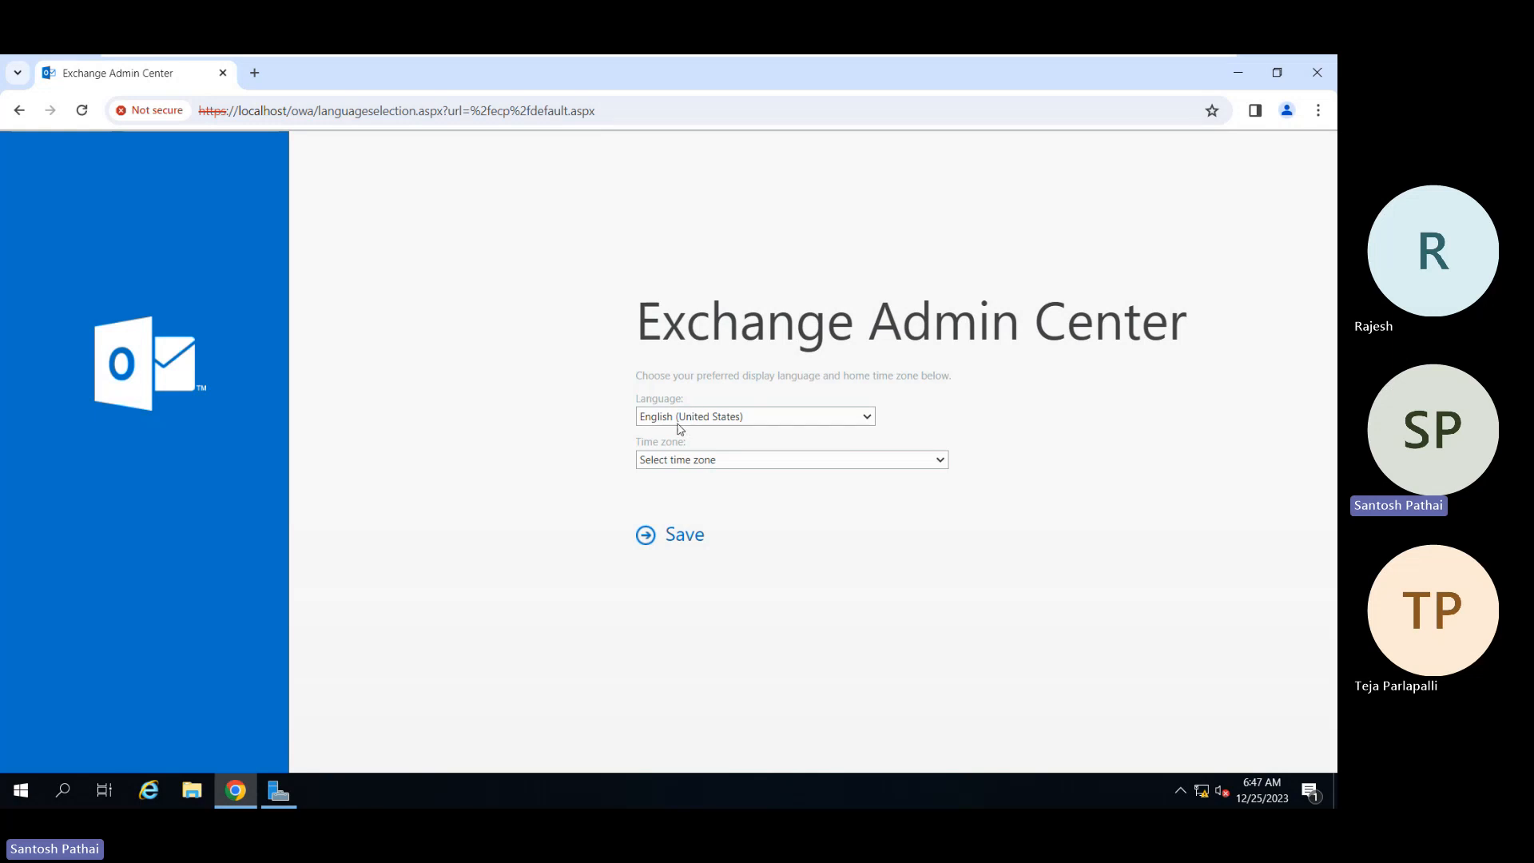
Step: Choose the (UTC+05:30) Chennai, Kolkata, Mumbai, New Delhi time zone and save
click(781, 462)
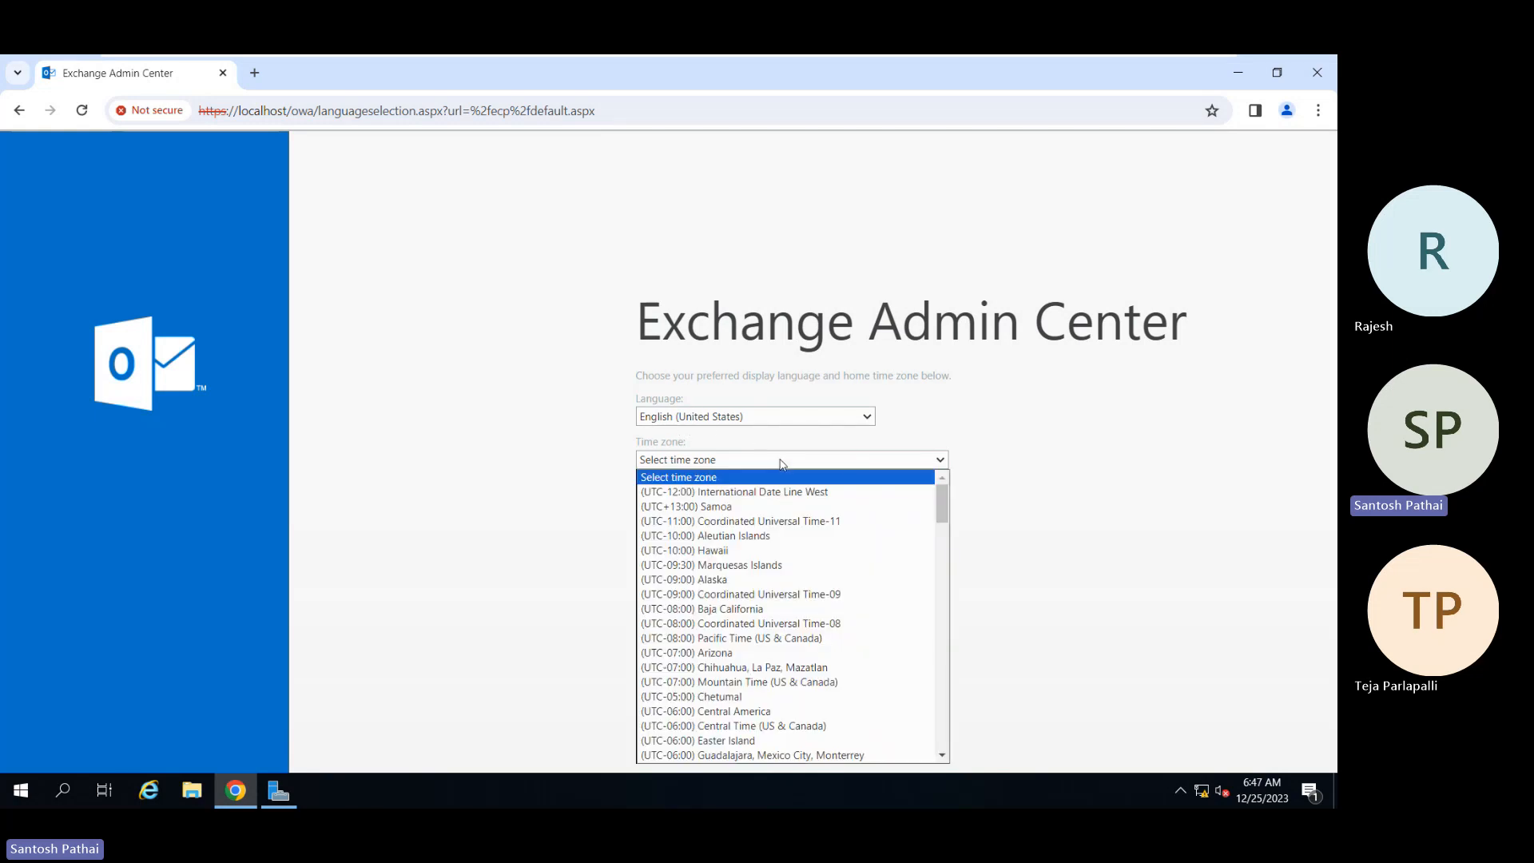
scroll(788, 628, down, 3)
scroll(789, 629, down, 10)
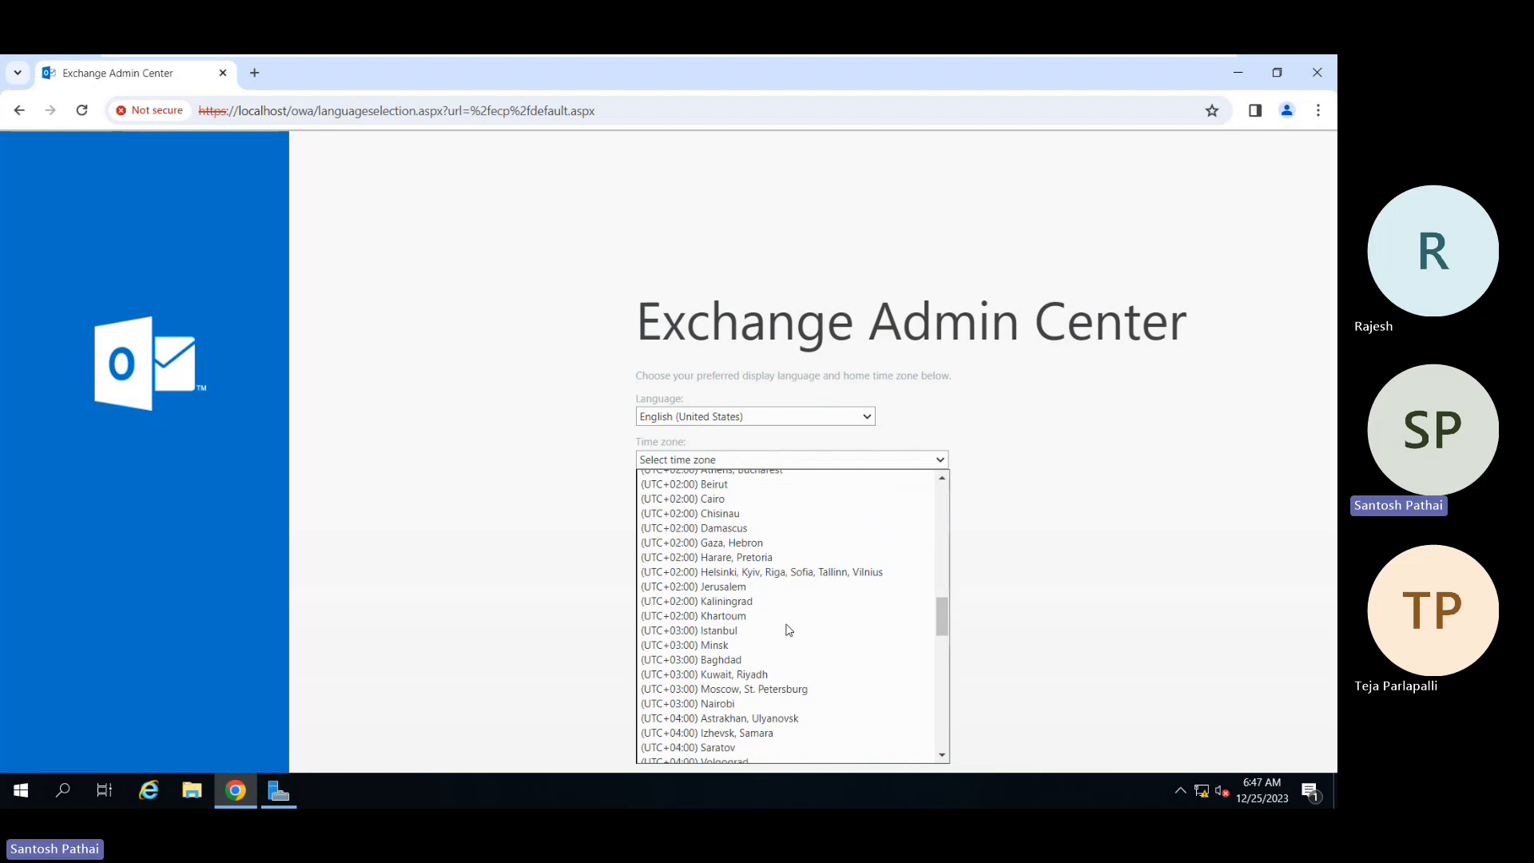
scroll(789, 629, up, 4)
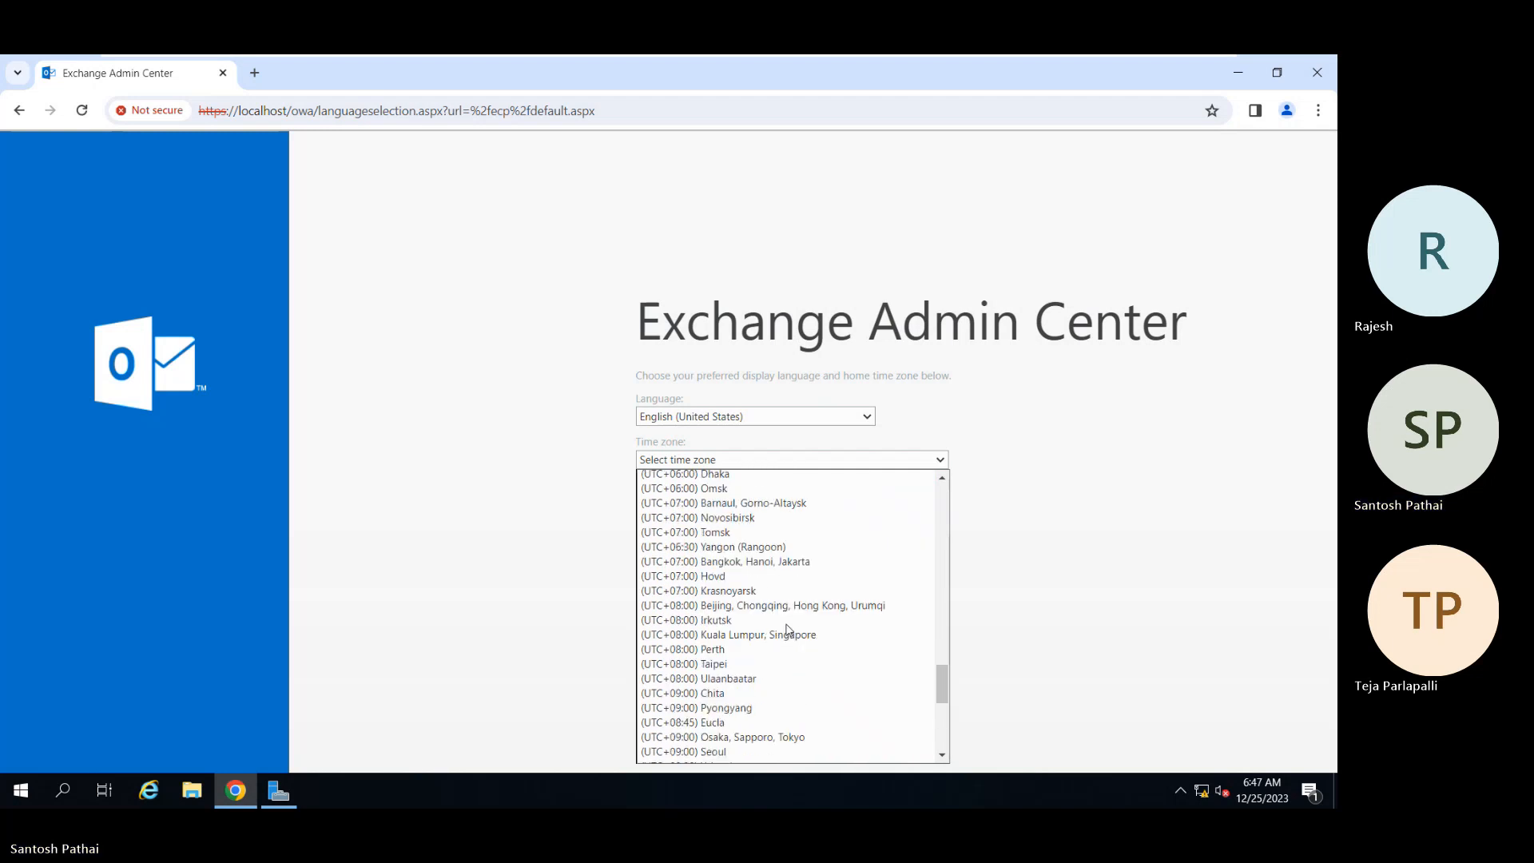
scroll(788, 629, up, 12)
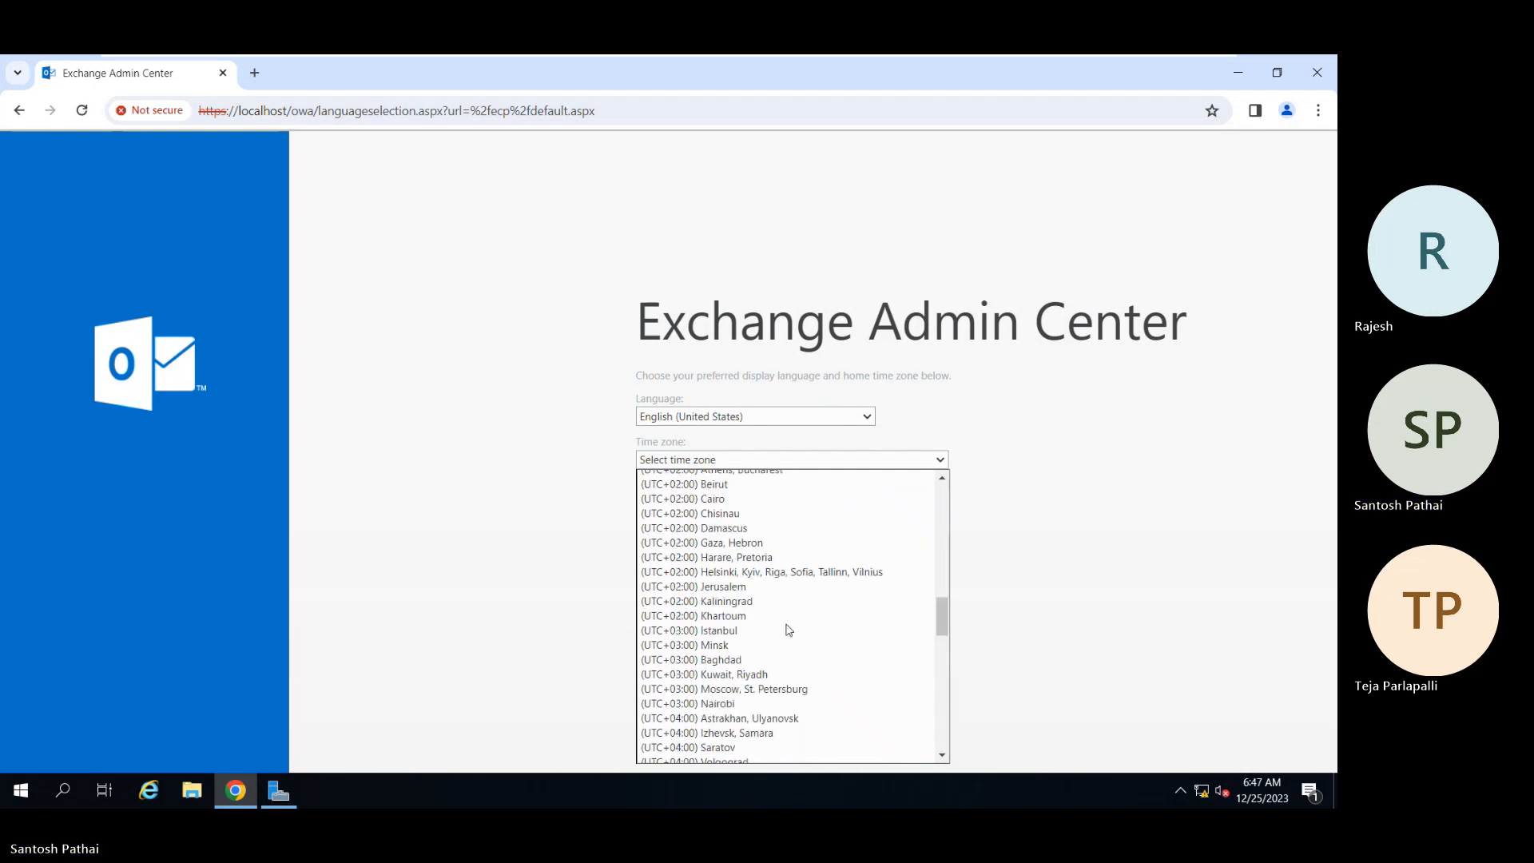
scroll(788, 629, down, 8)
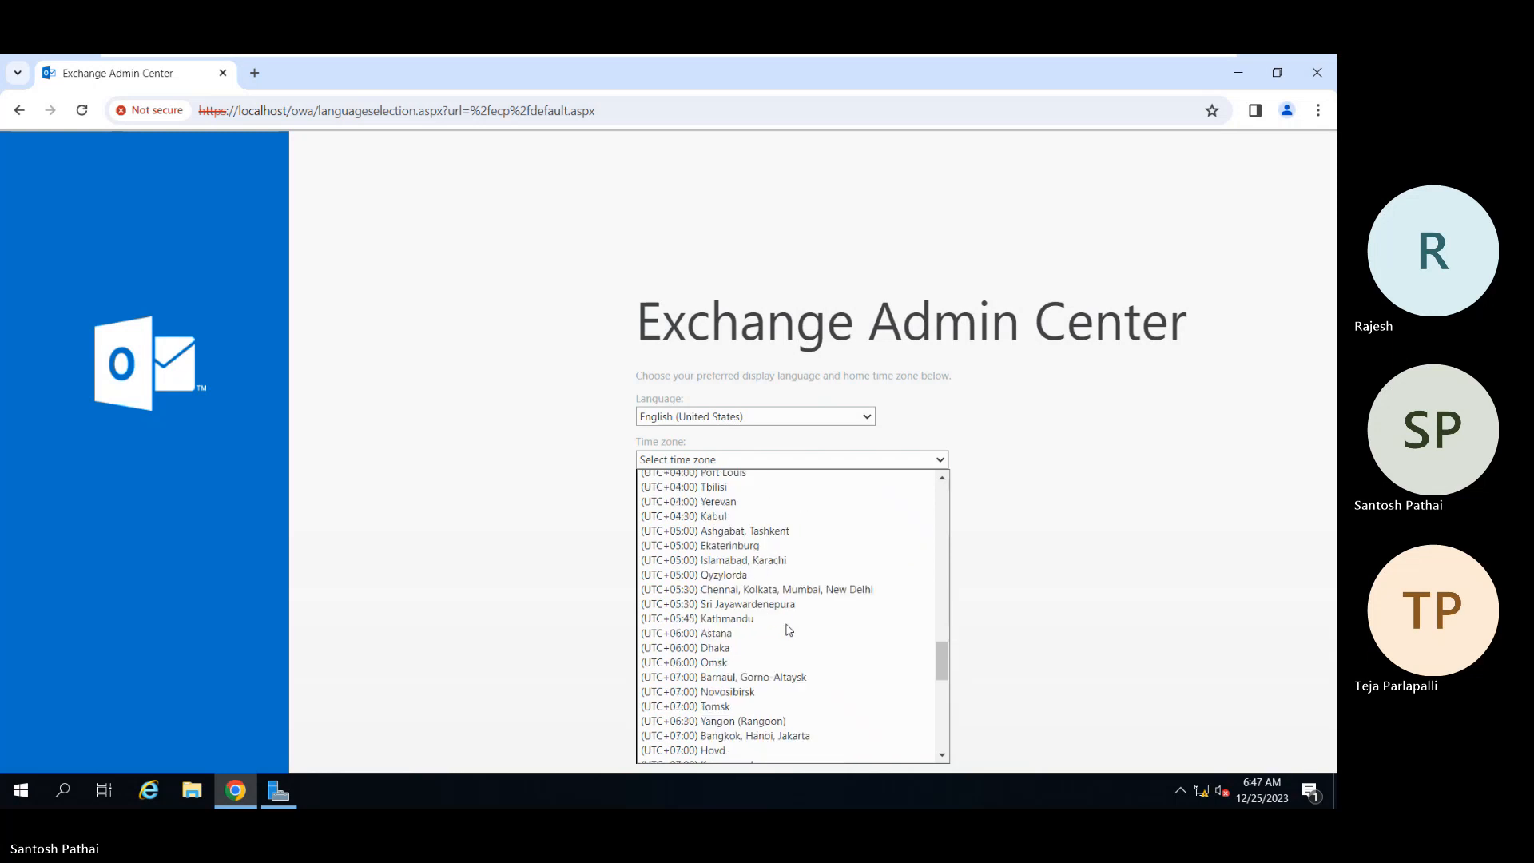
click(825, 589)
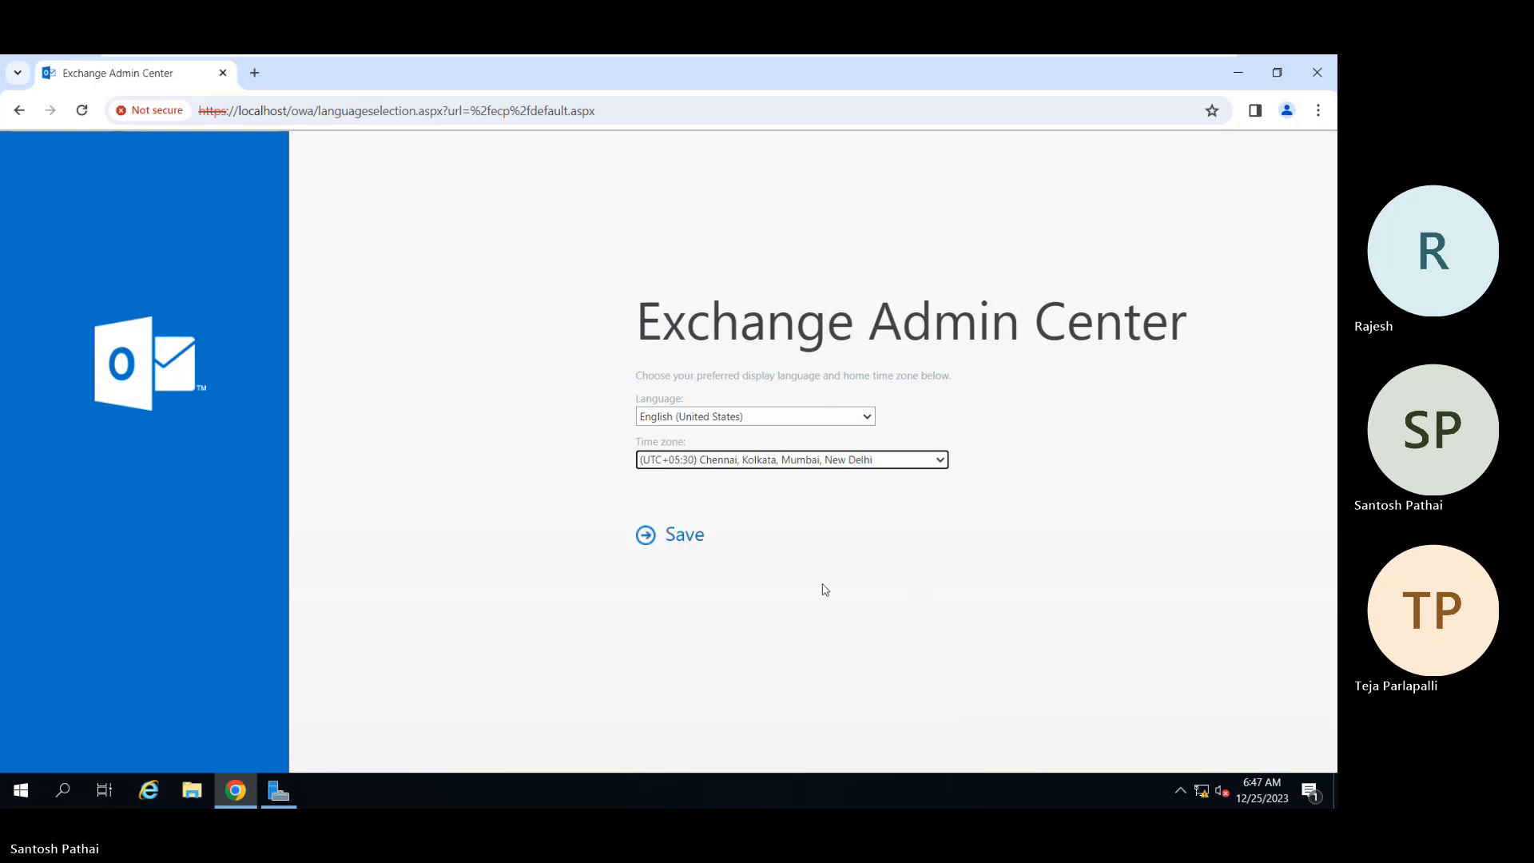
click(685, 536)
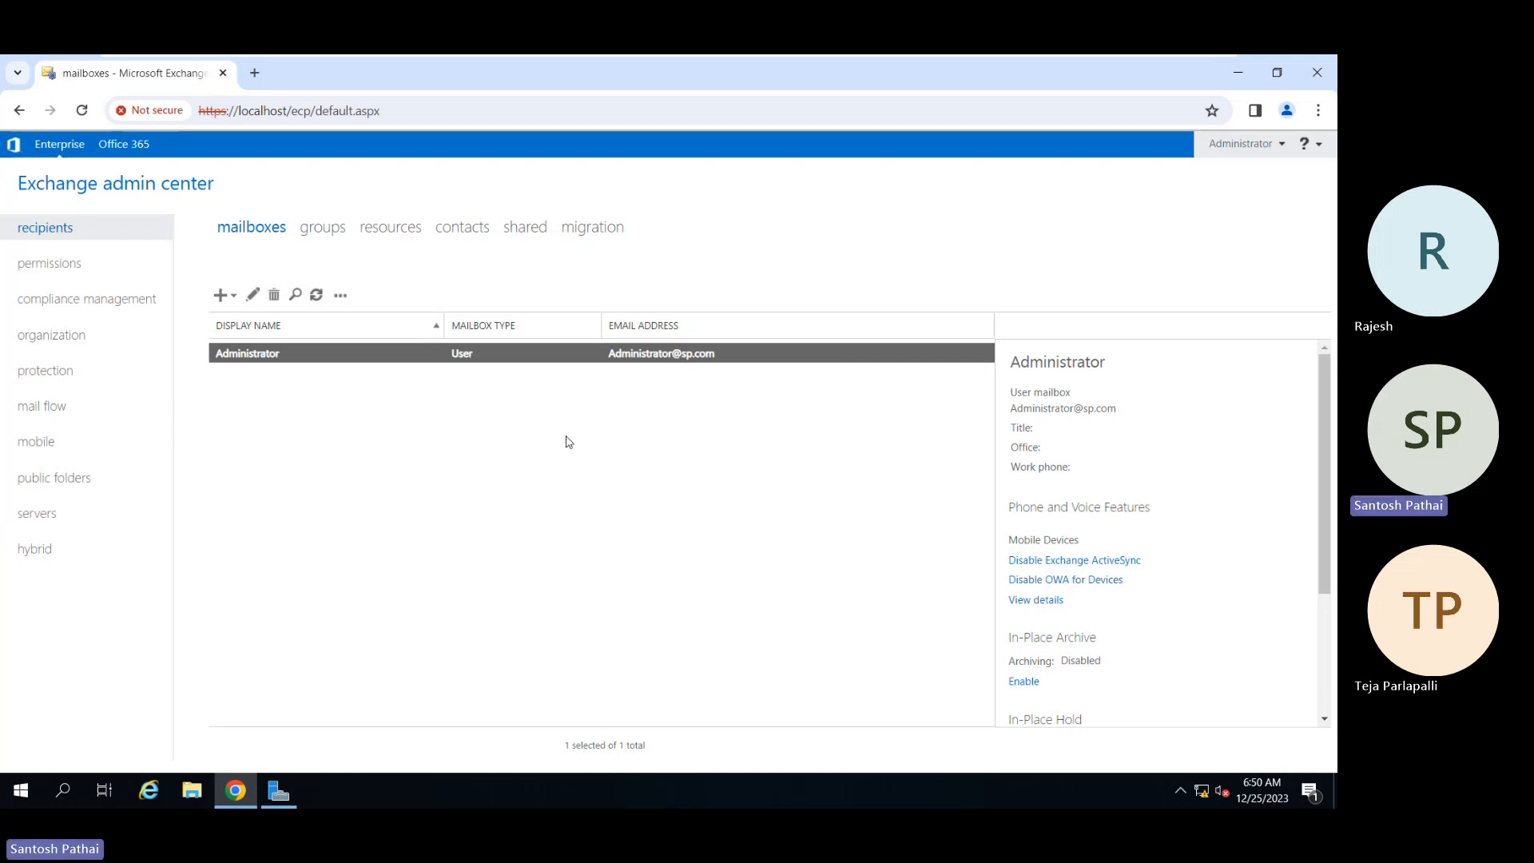
Step: Browse the groups, resources, contacts, shared and migration lists, then return to mailboxes
click(324, 234)
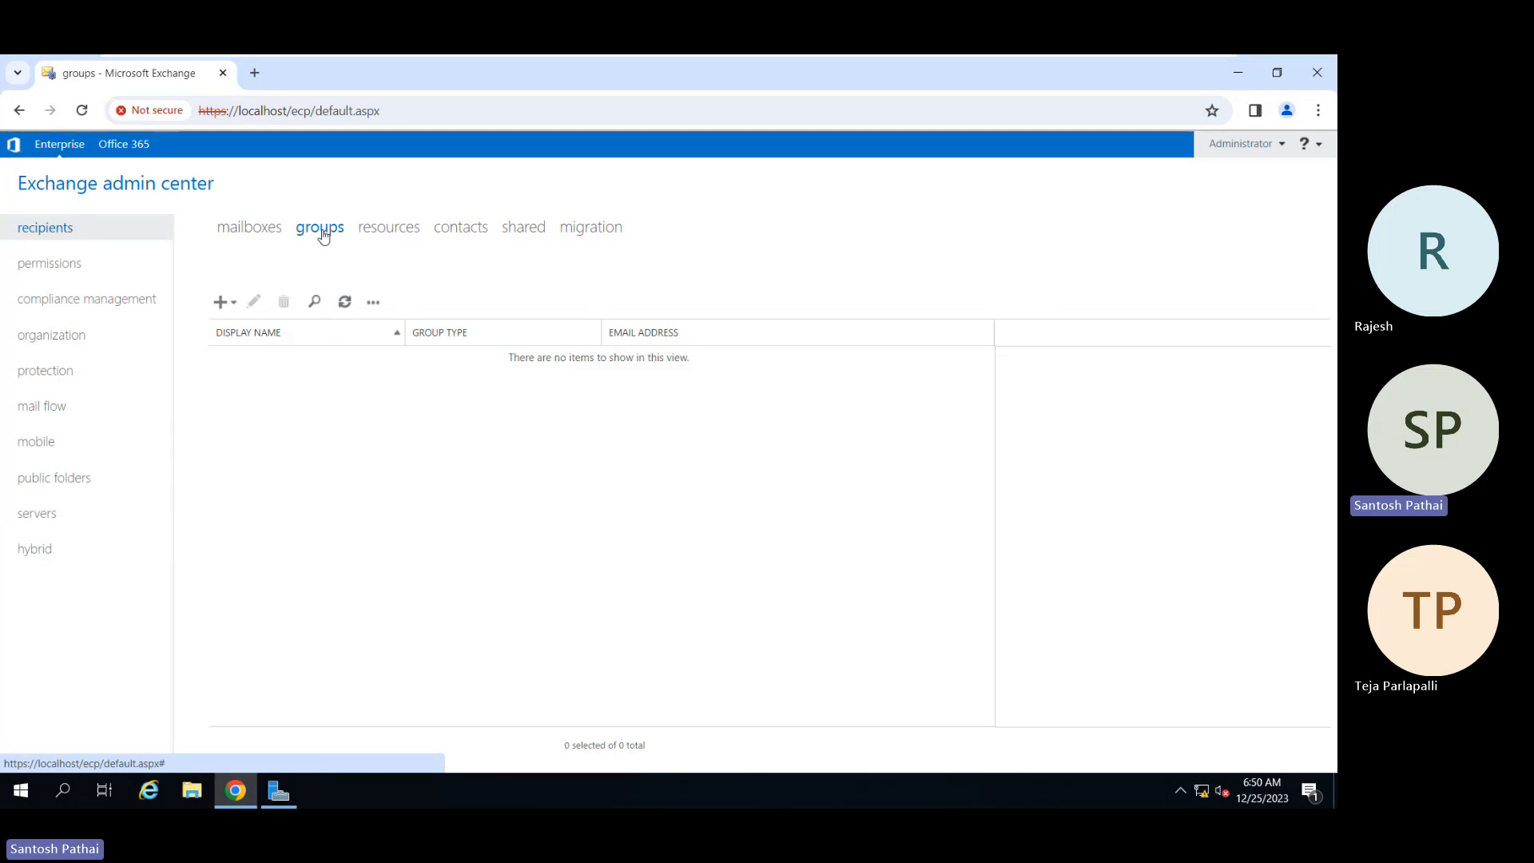
click(377, 238)
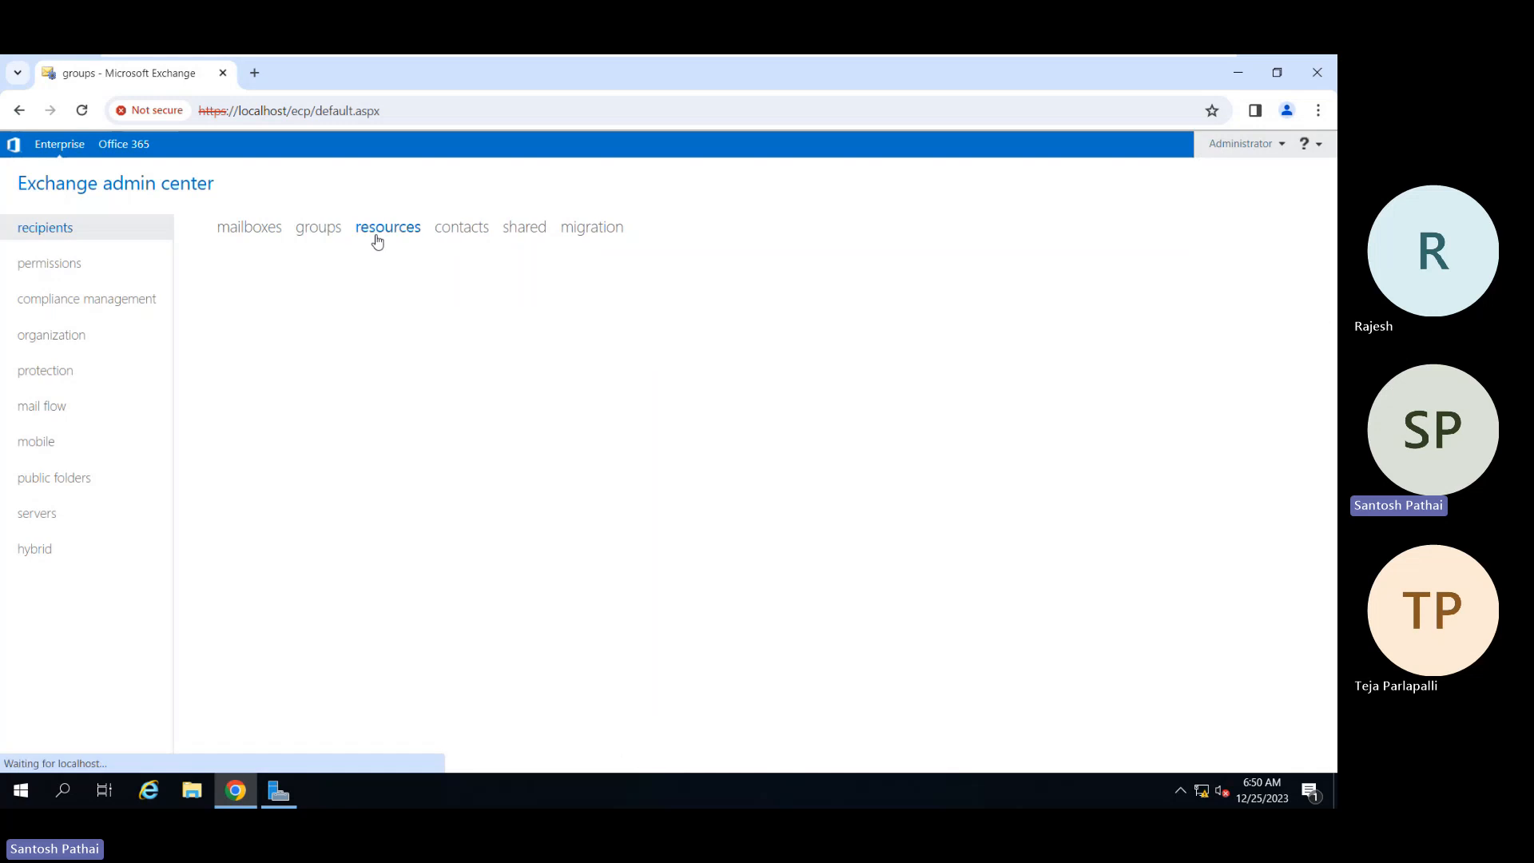
click(465, 238)
click(519, 237)
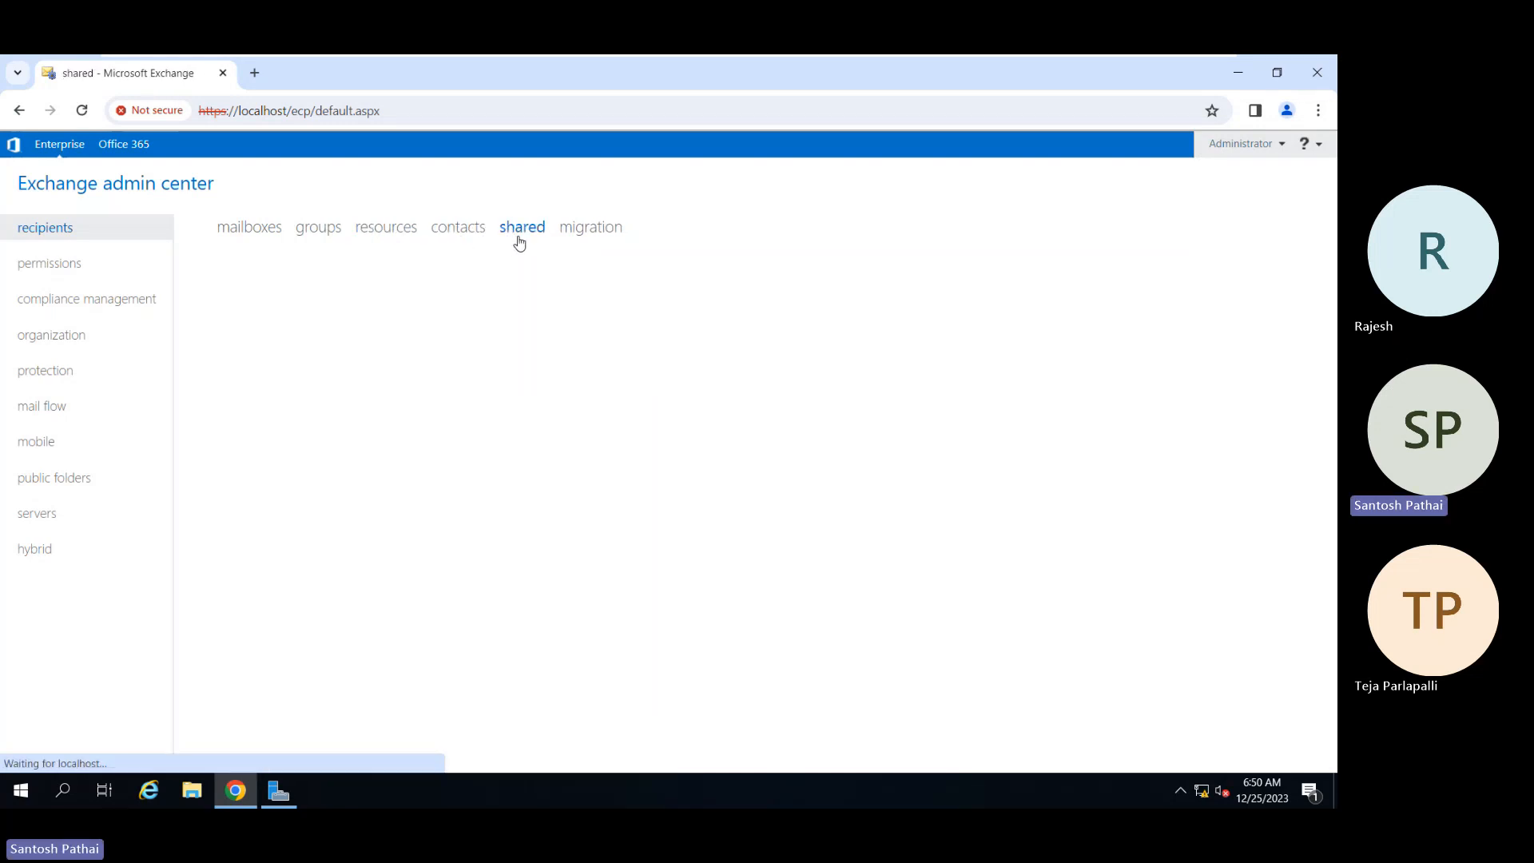
click(582, 236)
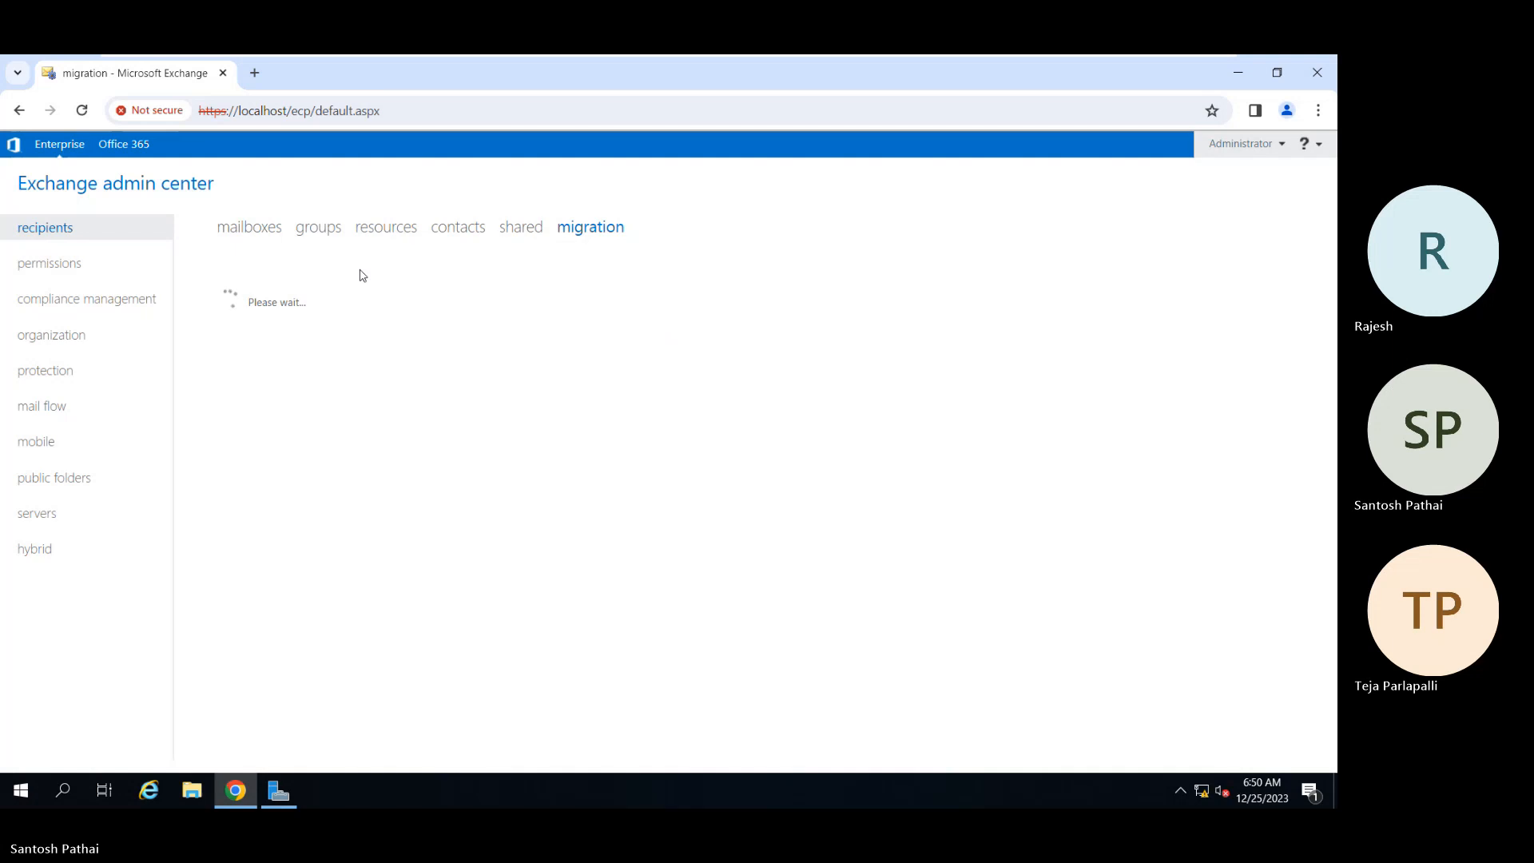
click(251, 231)
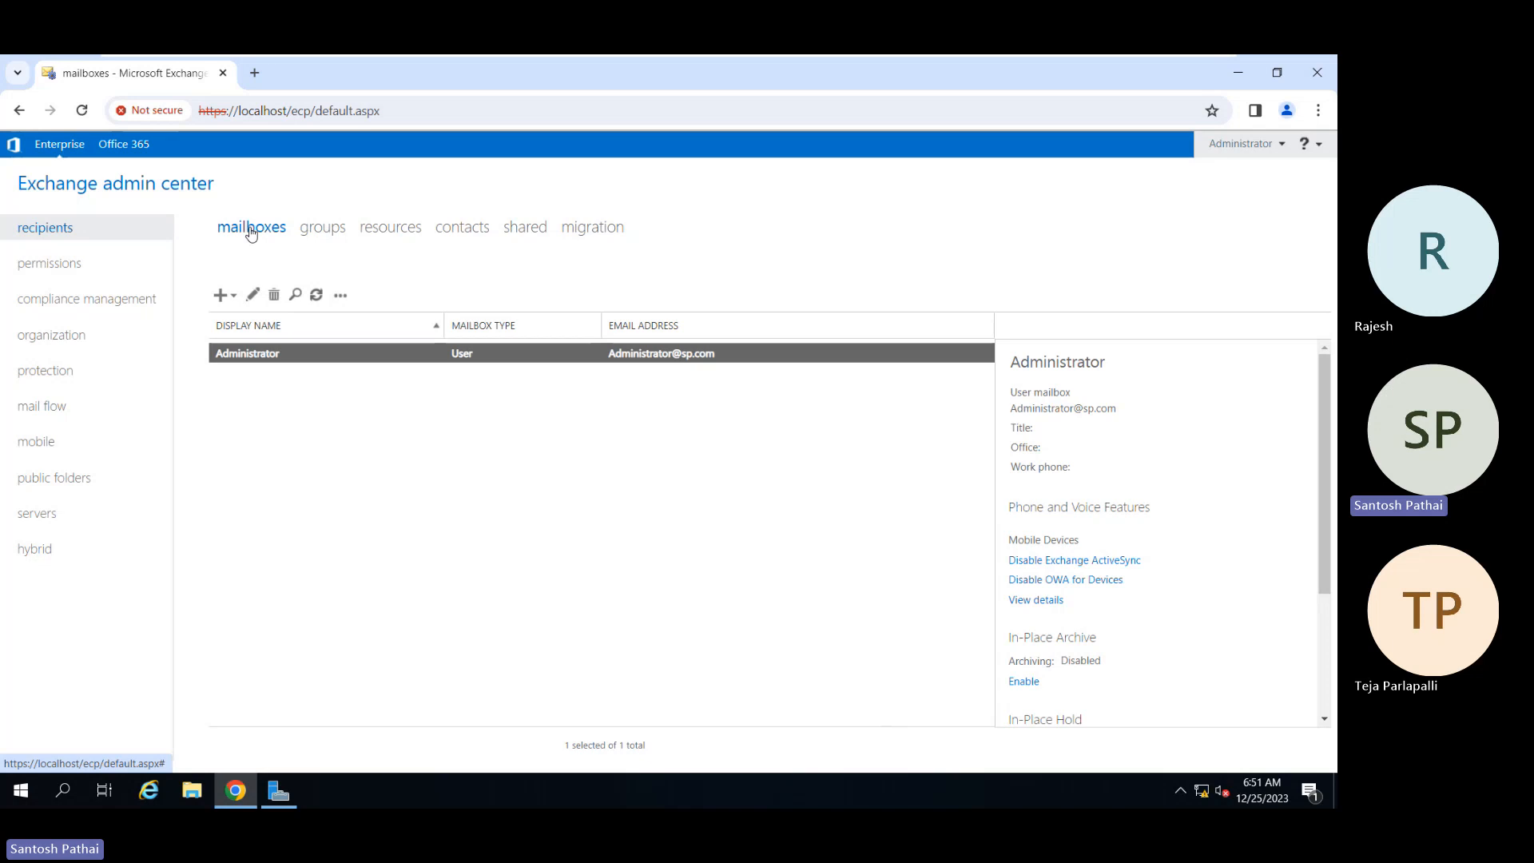
Step: Minimize the virtual machine and toggle the meeting microphone off and back on
mouse_move(1047, 68)
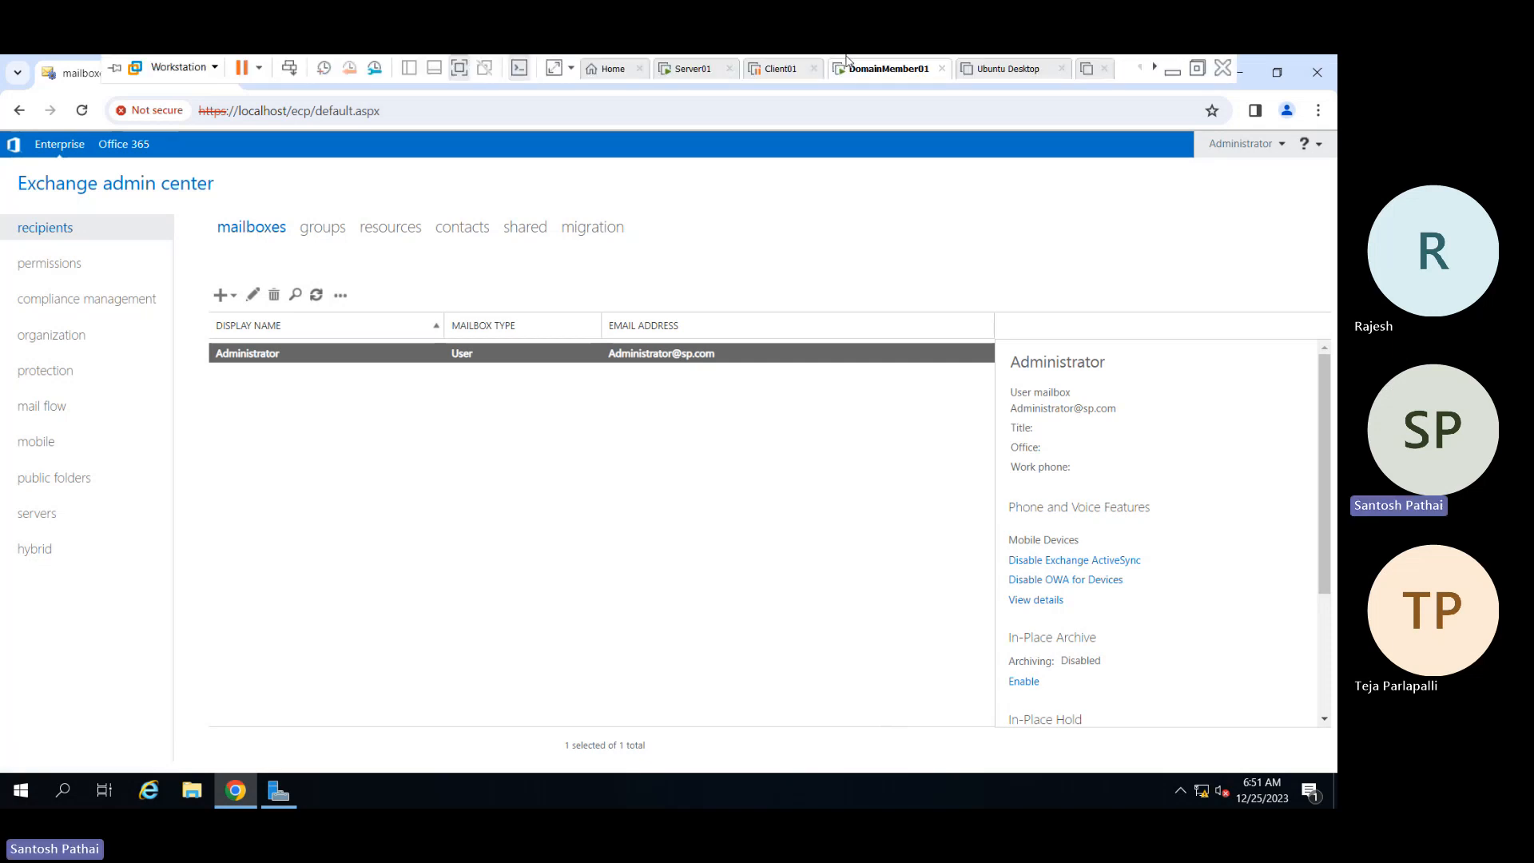
click(1171, 71)
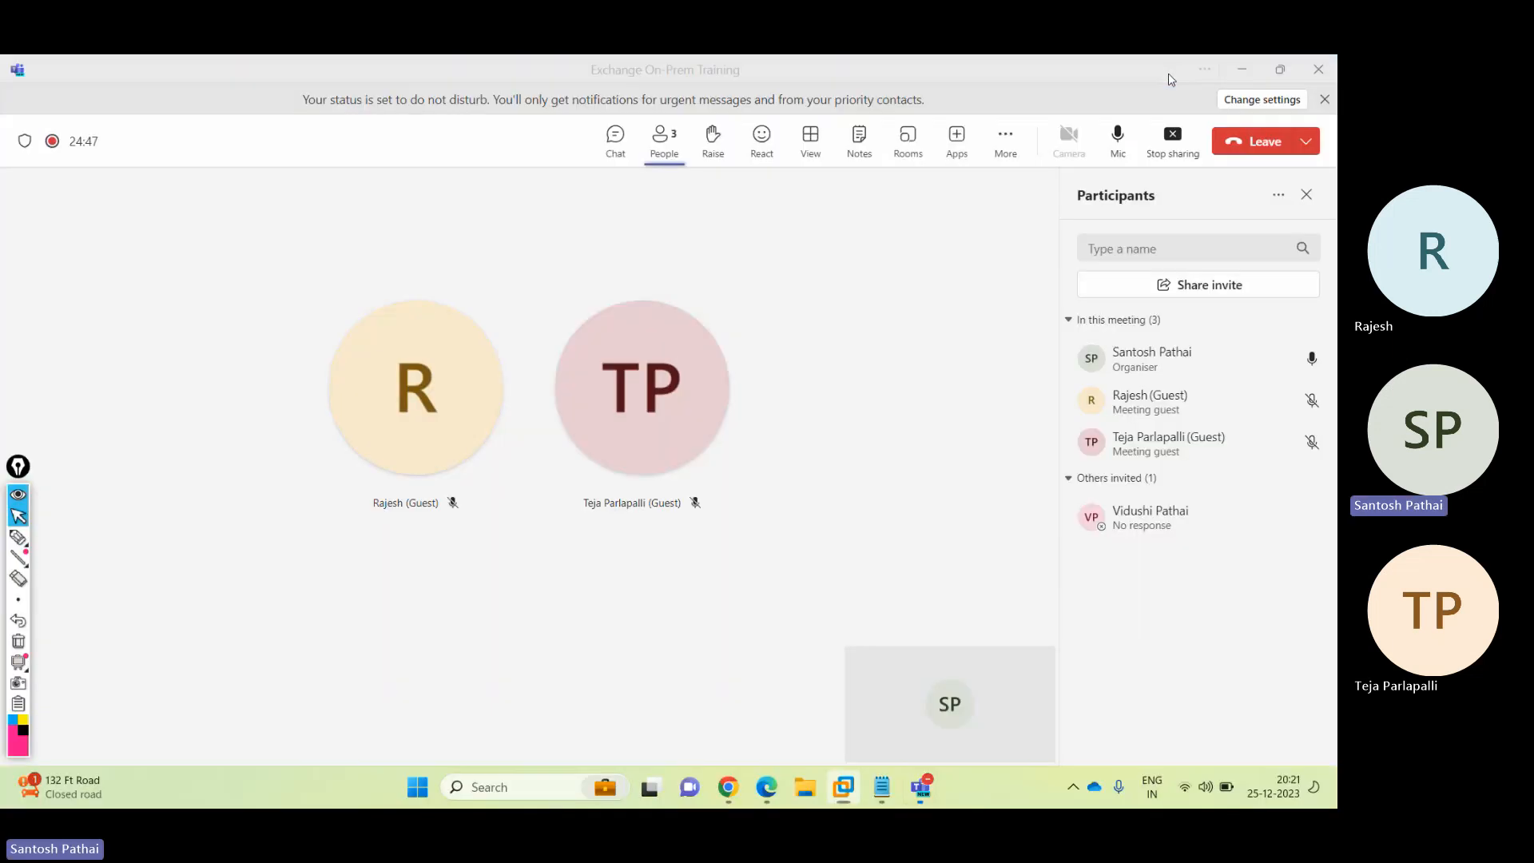
click(1118, 142)
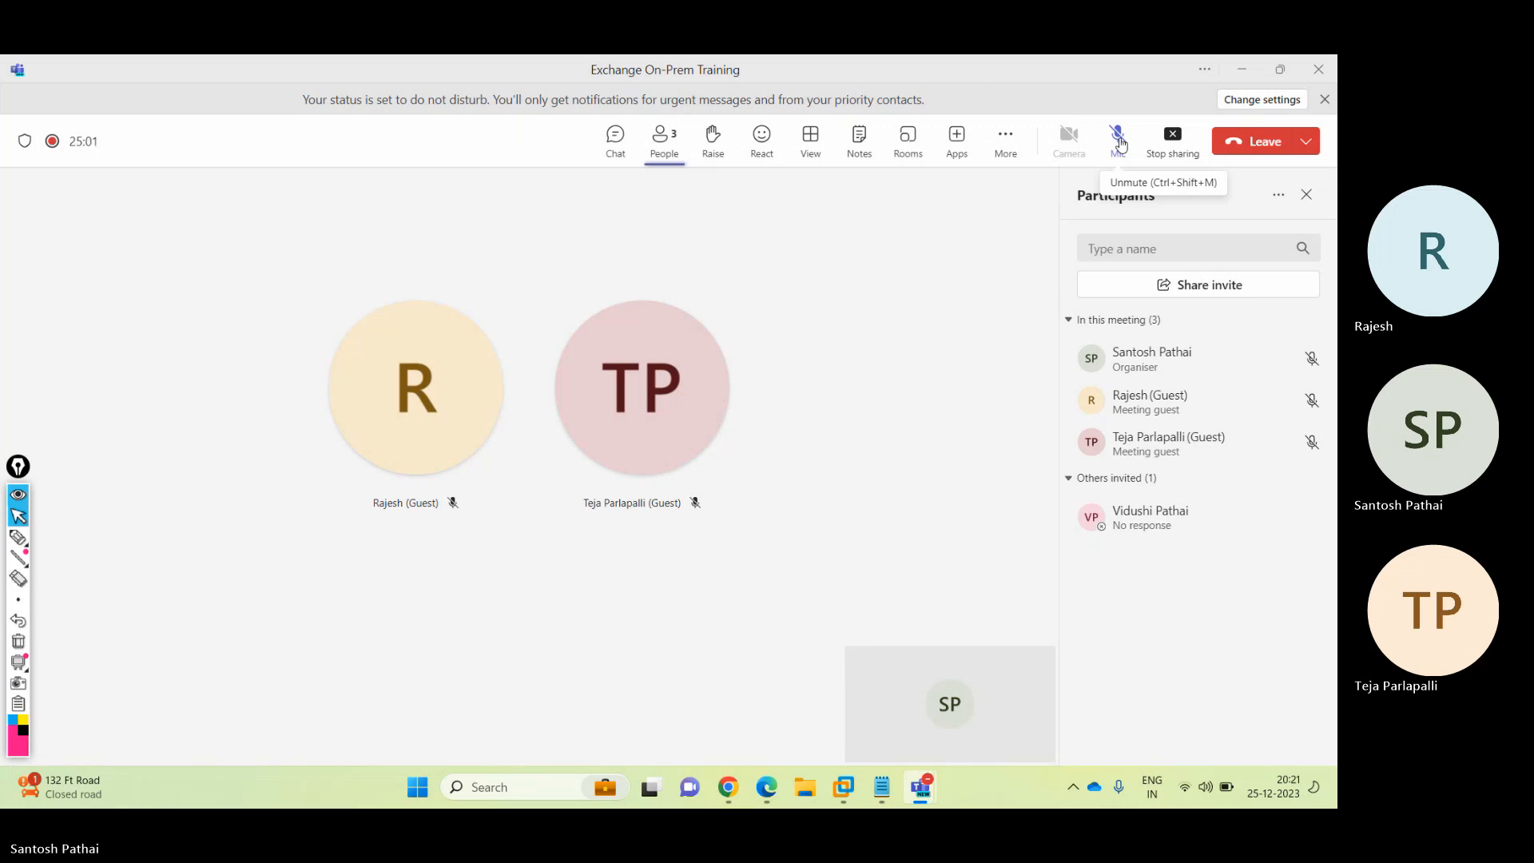
click(1119, 142)
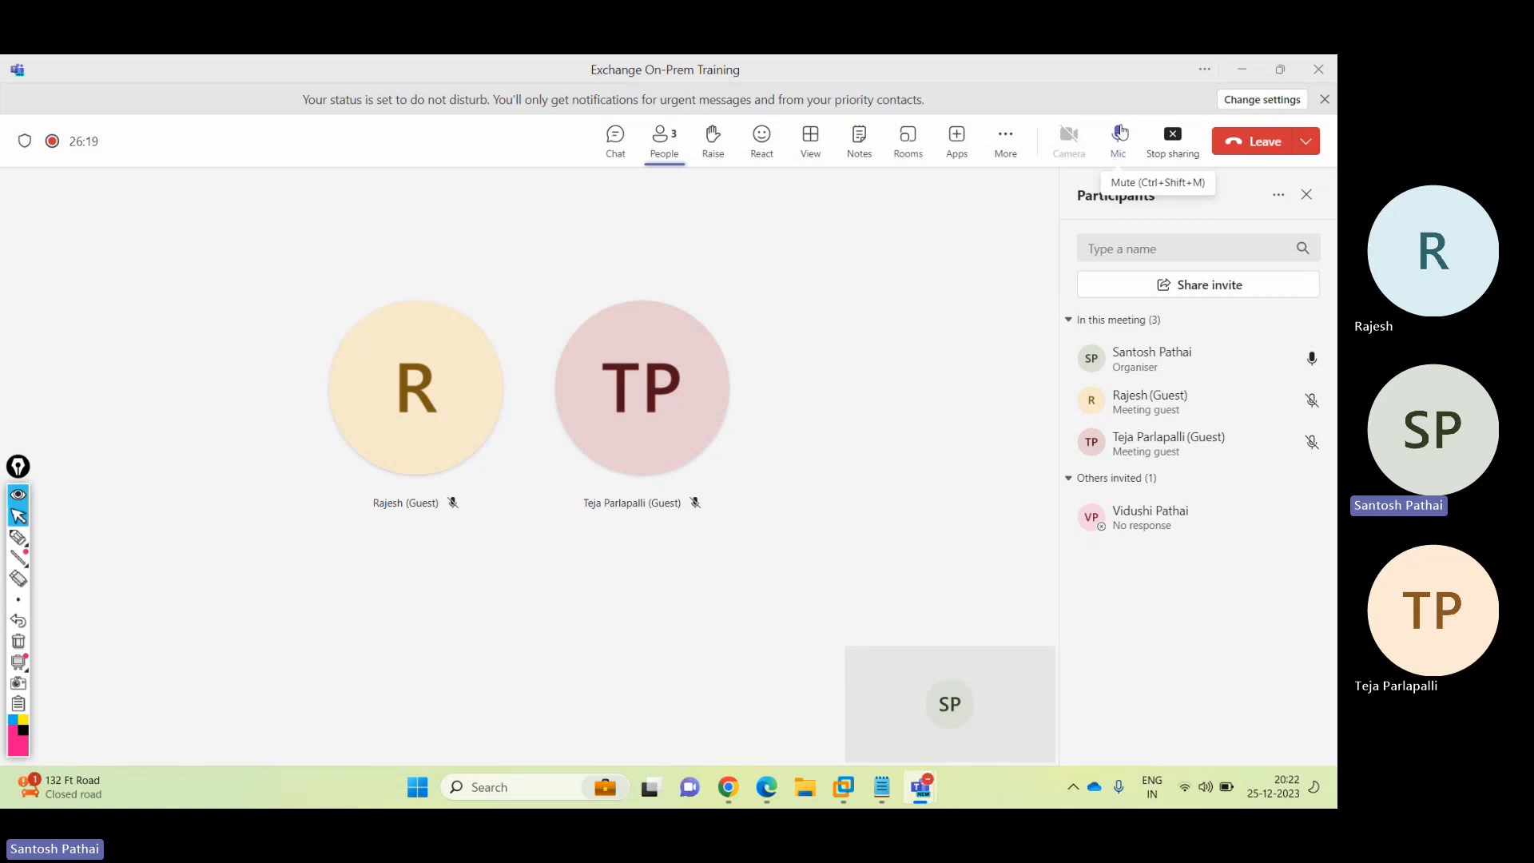
Step: Minimize the meeting, main Teams and Chrome windows
click(1247, 72)
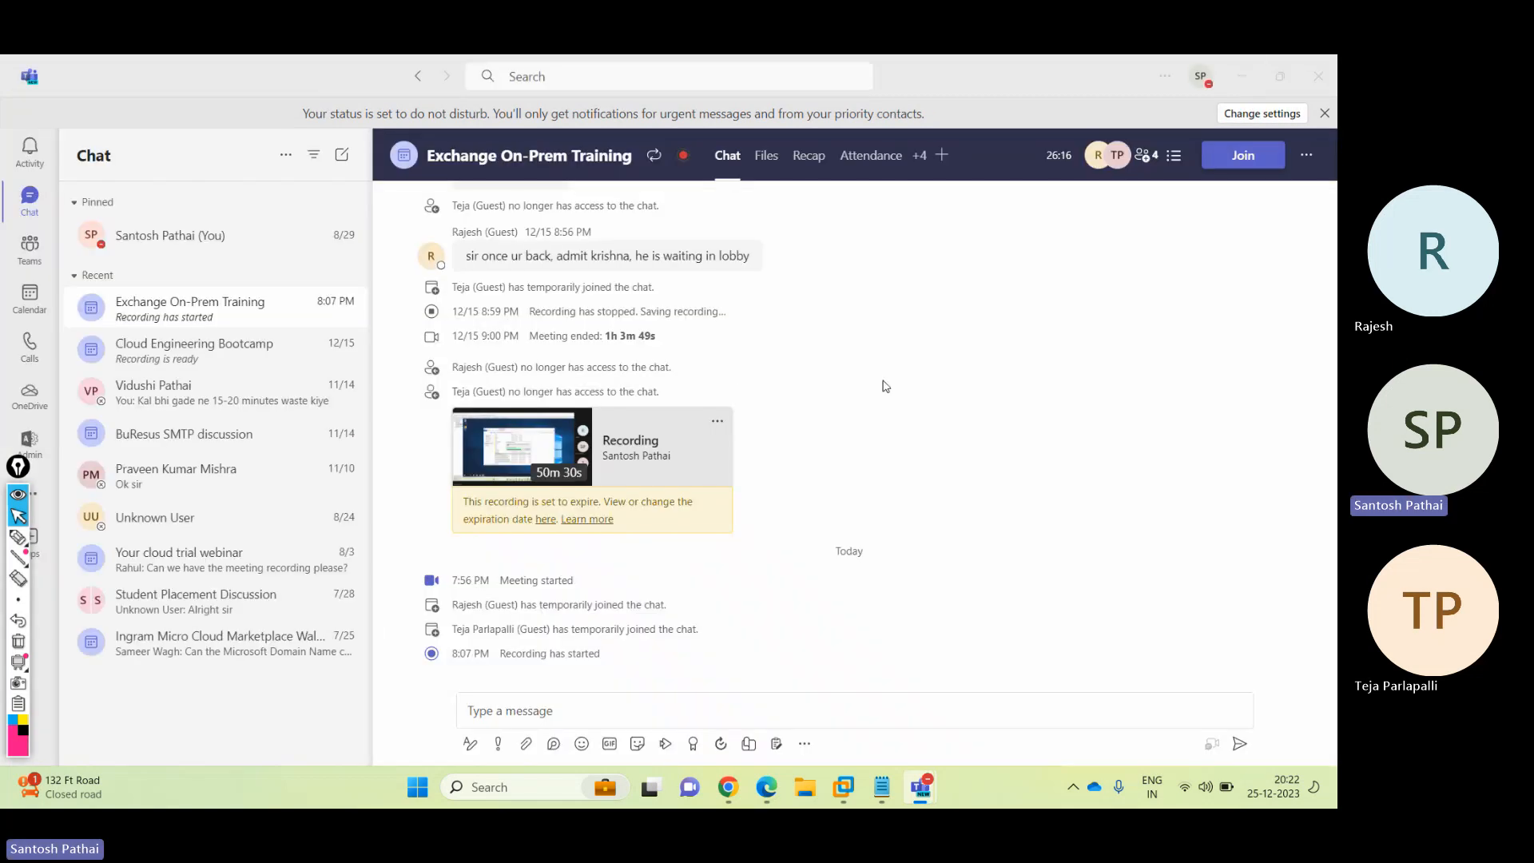
click(1245, 76)
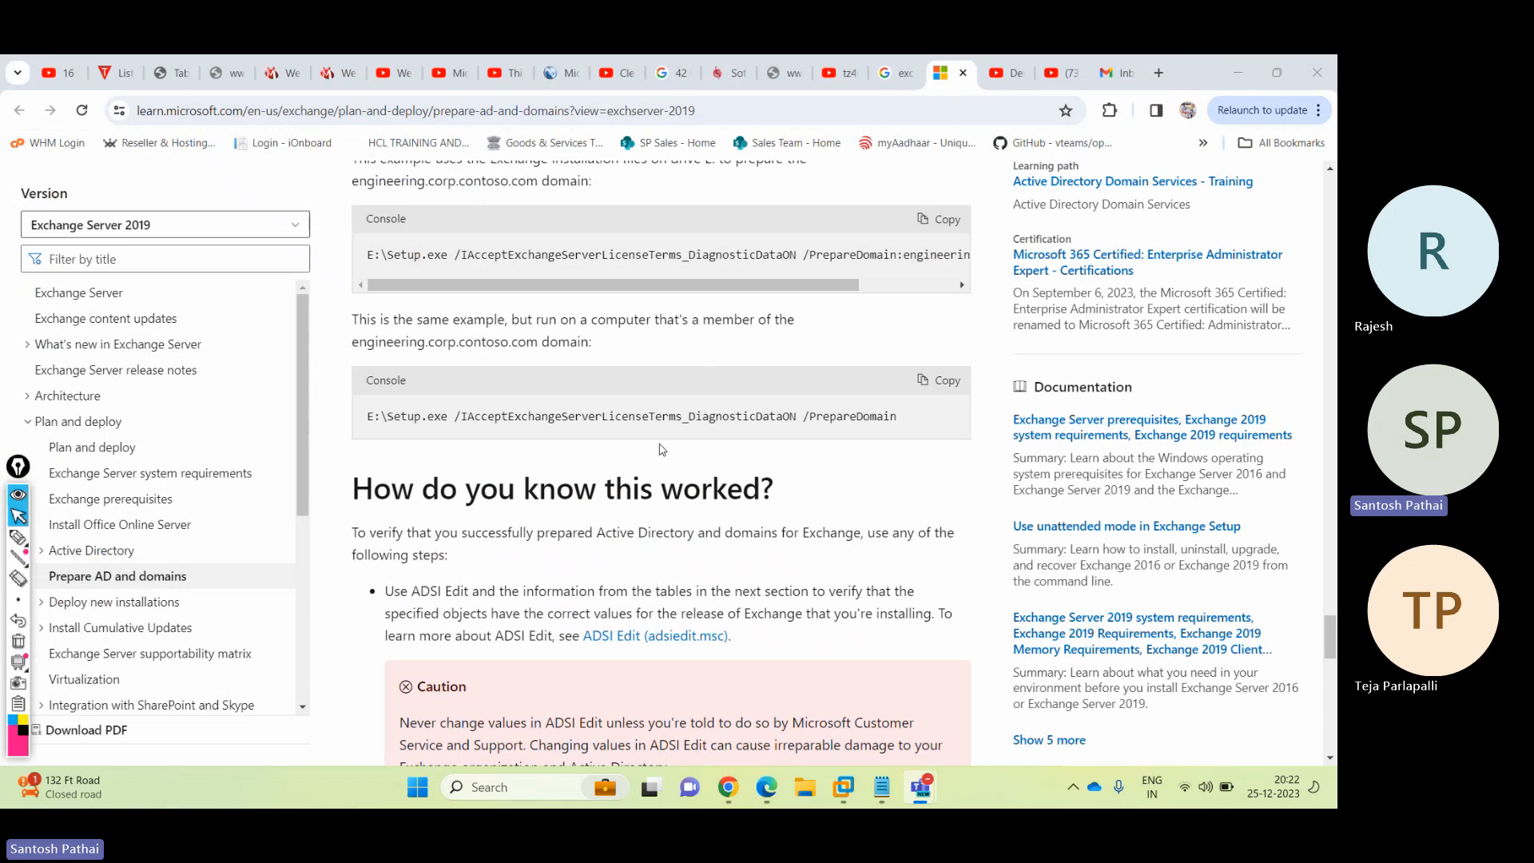
click(1237, 68)
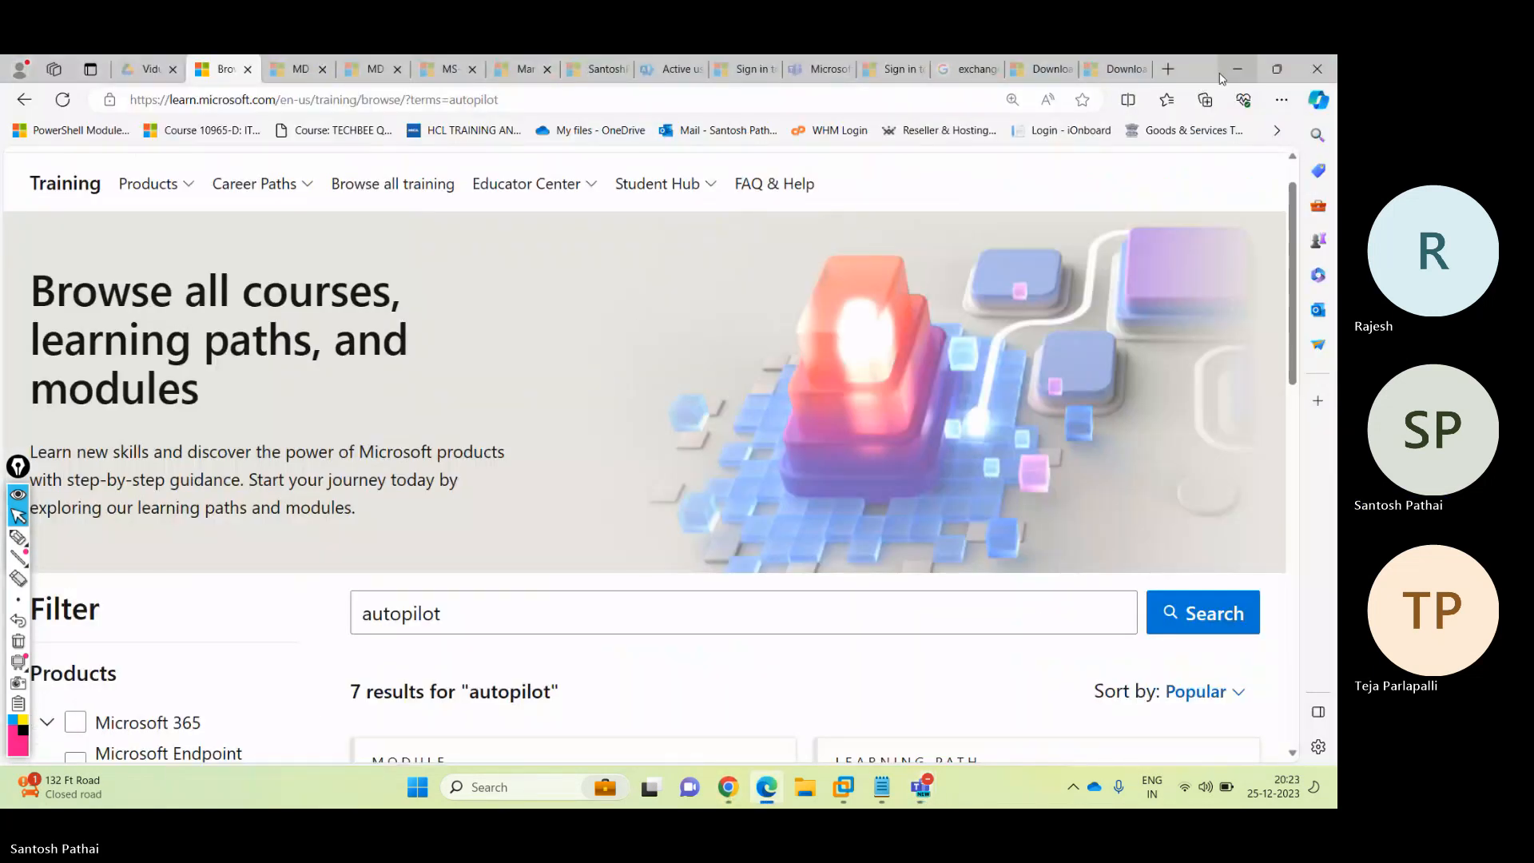
Step: Bring the DomainMember01 virtual machine forward and start a new user mailbox from the New menu
mouse_move(841, 787)
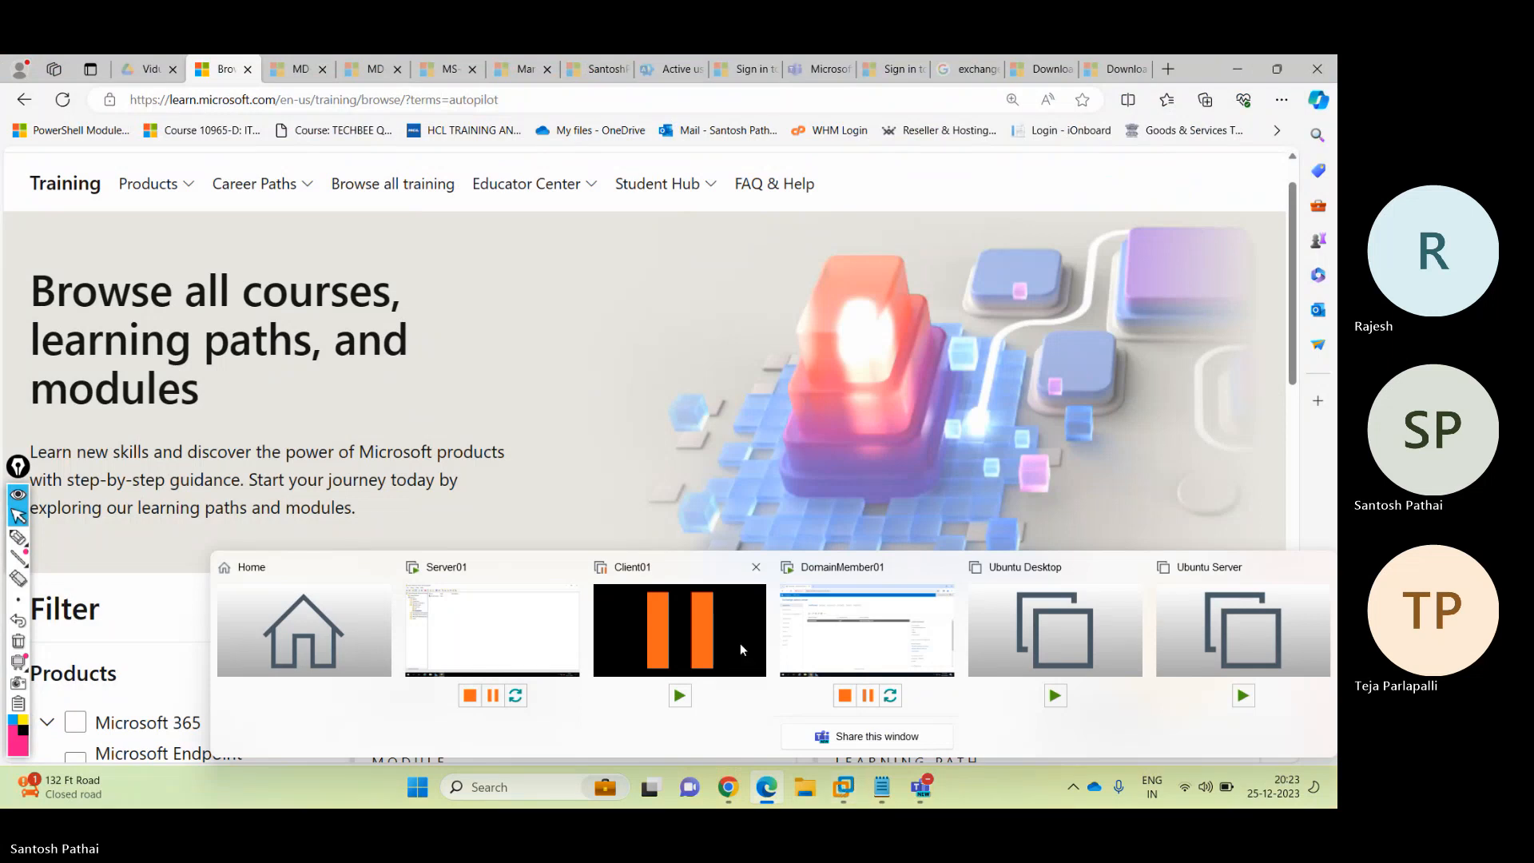
click(866, 631)
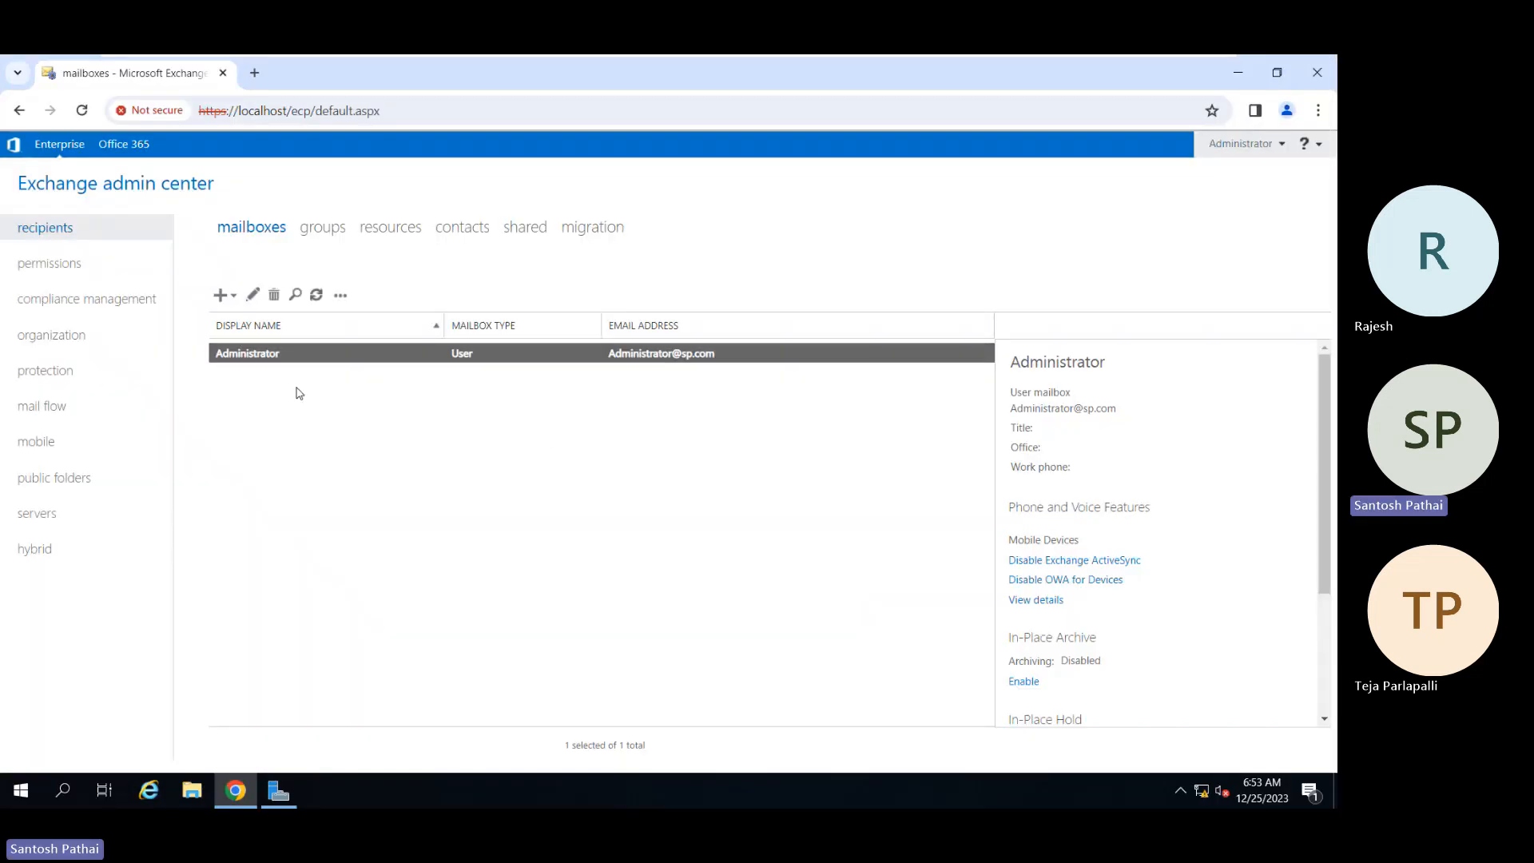
click(231, 297)
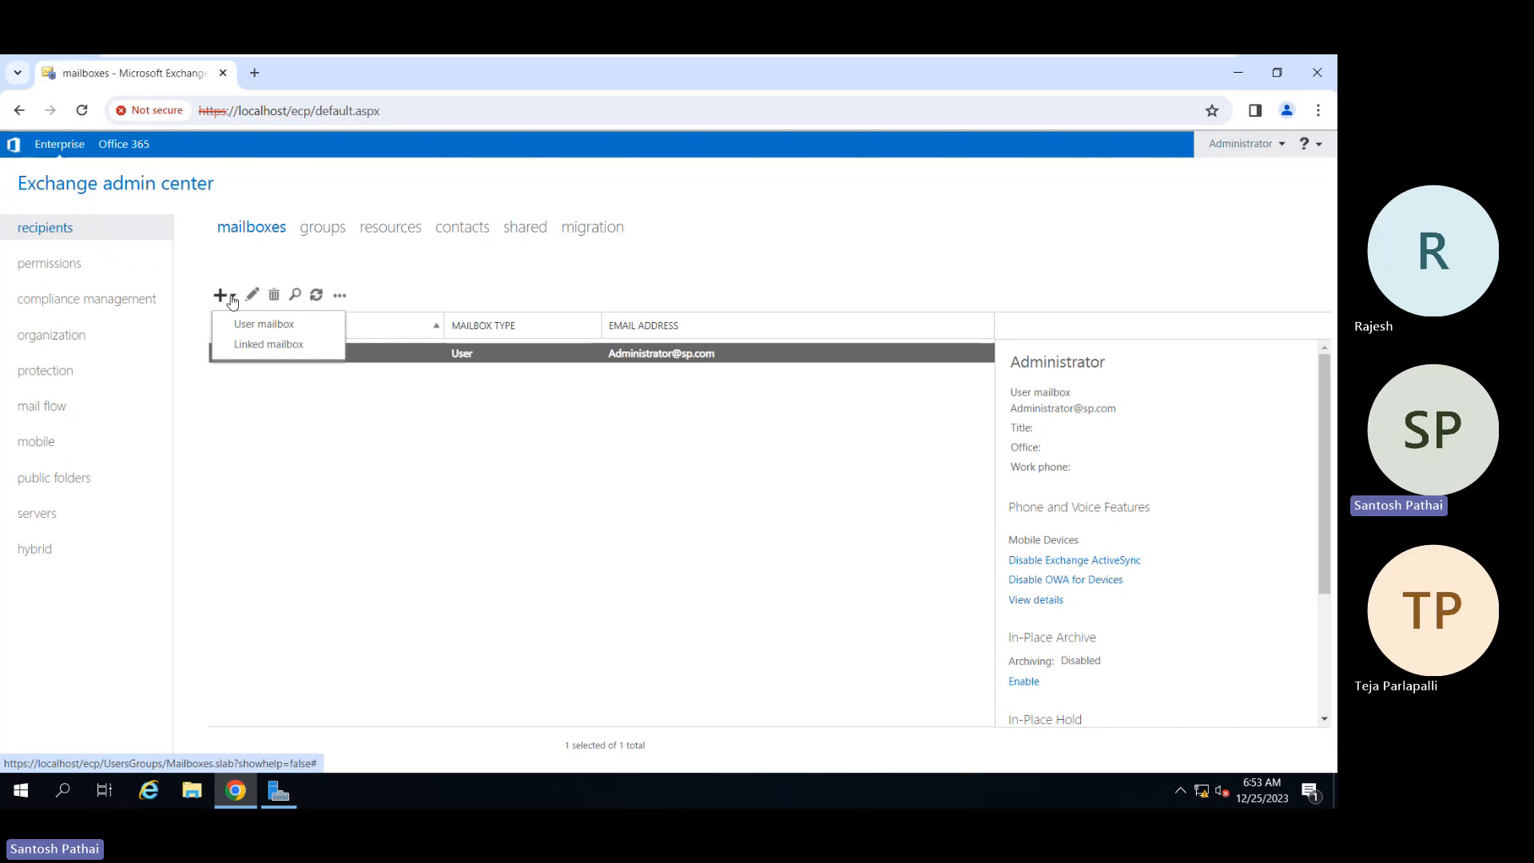
click(254, 325)
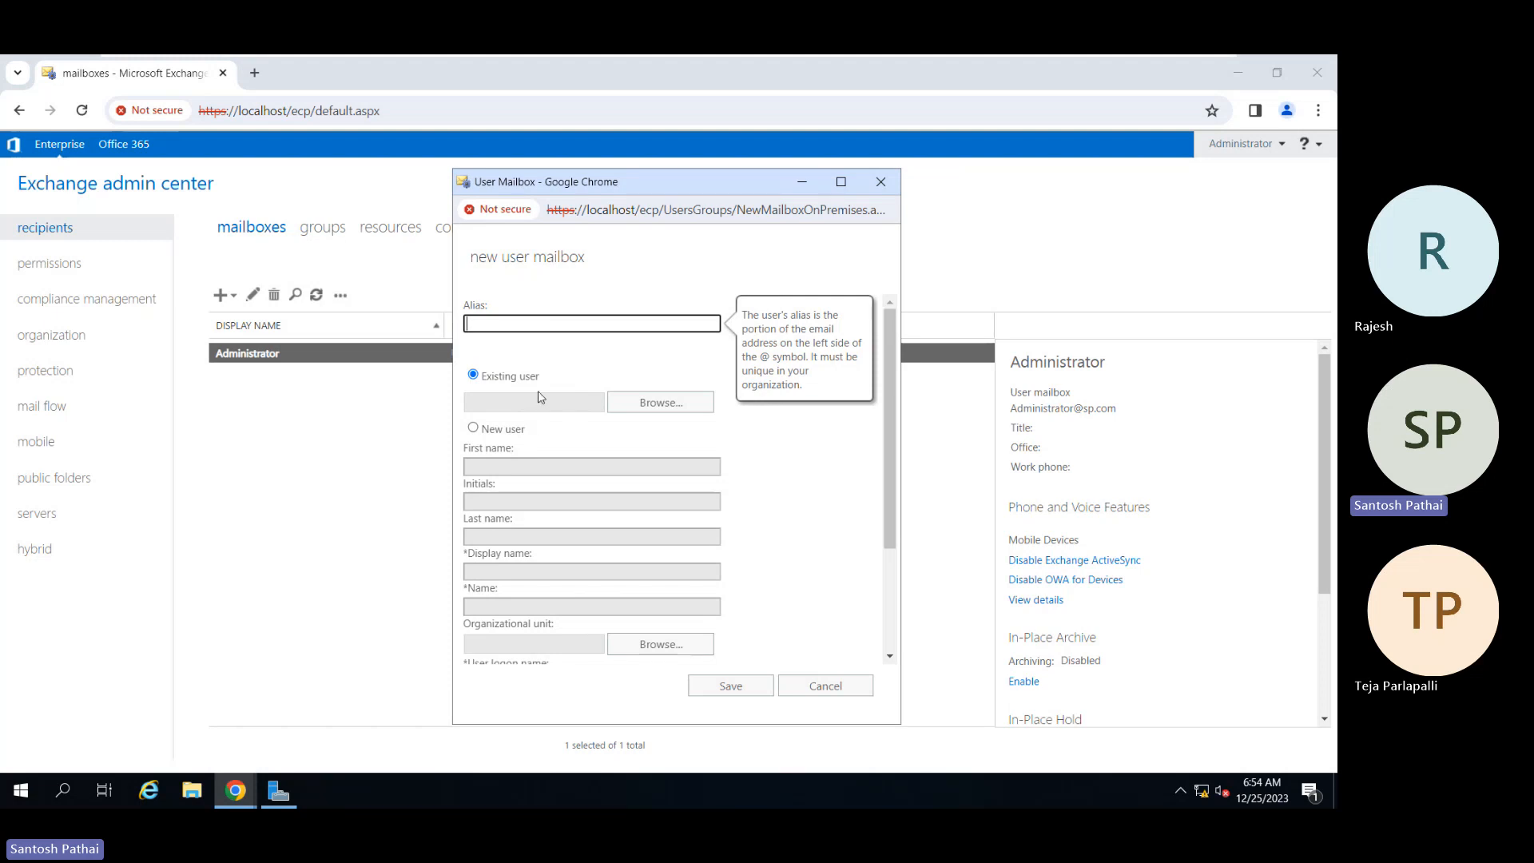
Step: Browse for an existing user, pick the Production-unit user, then switch to Server Manager
click(641, 409)
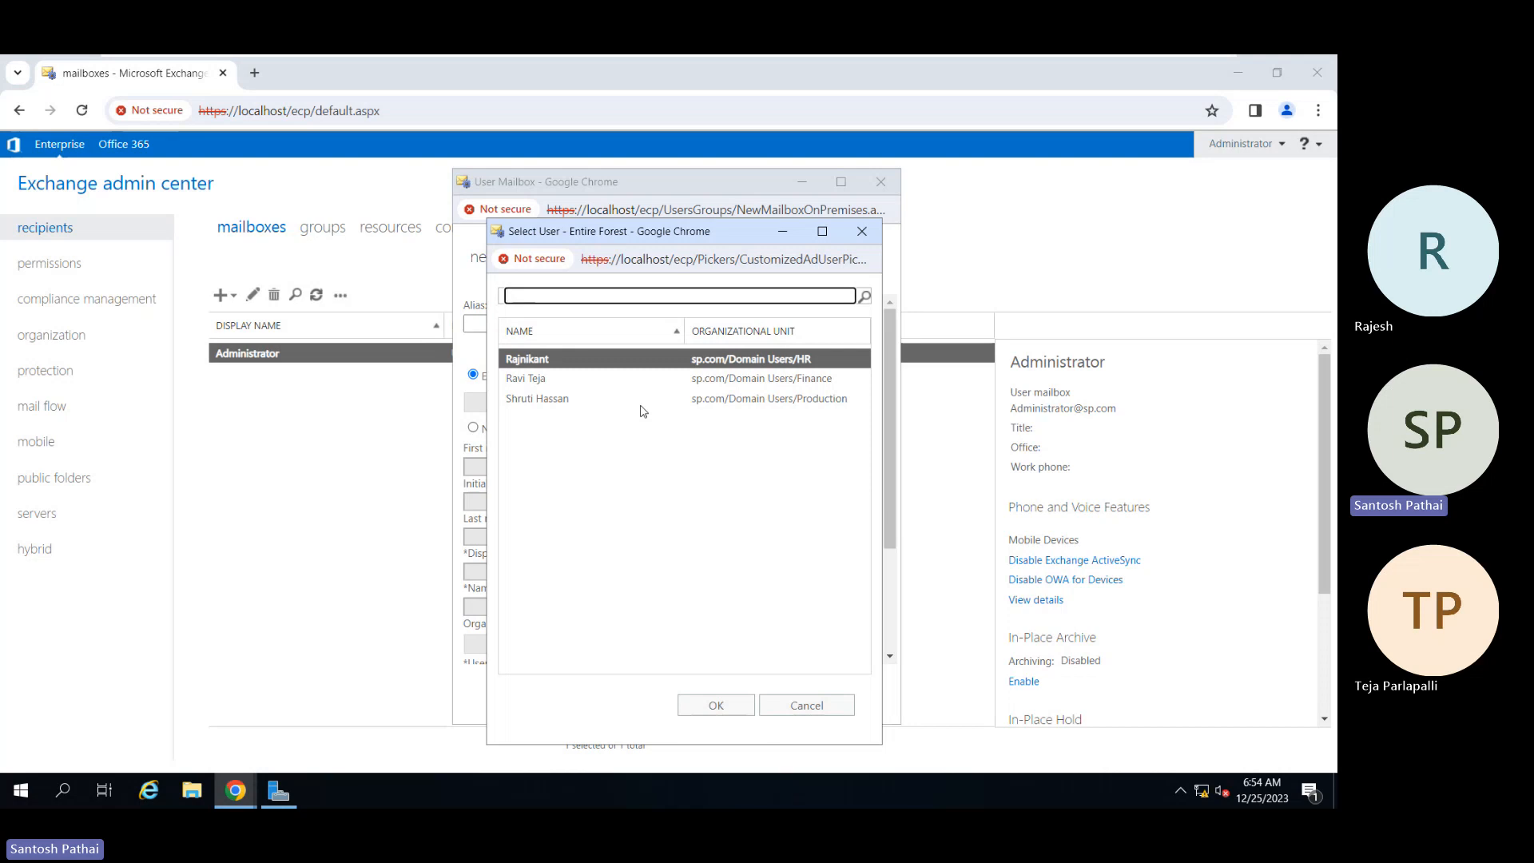
click(566, 399)
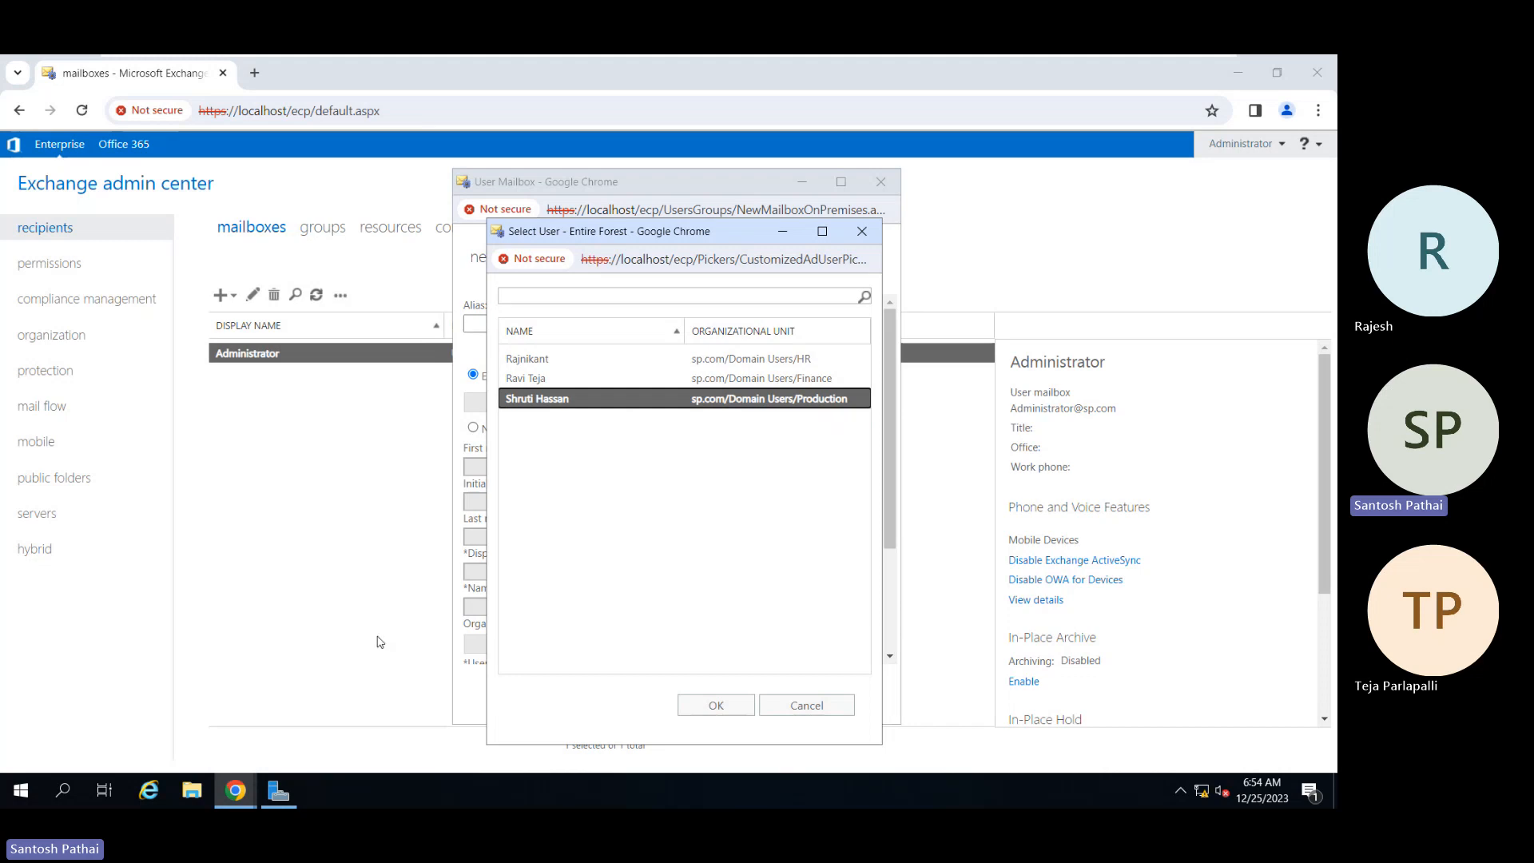
click(279, 791)
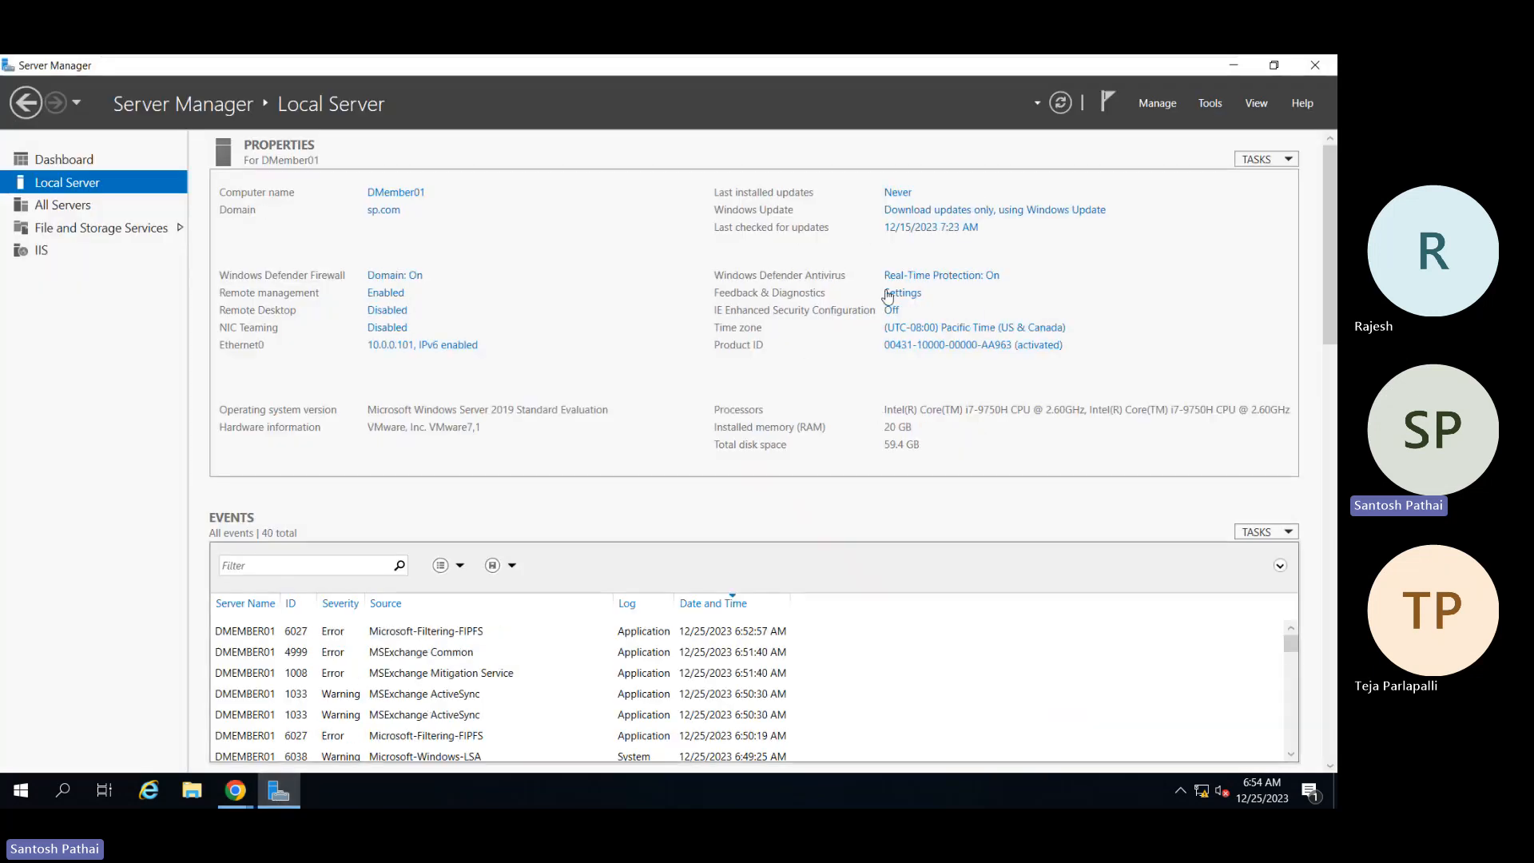
Step: Launch Active Directory Users and Computers maximized and expand sp.com > Domain Users > Production
click(1210, 104)
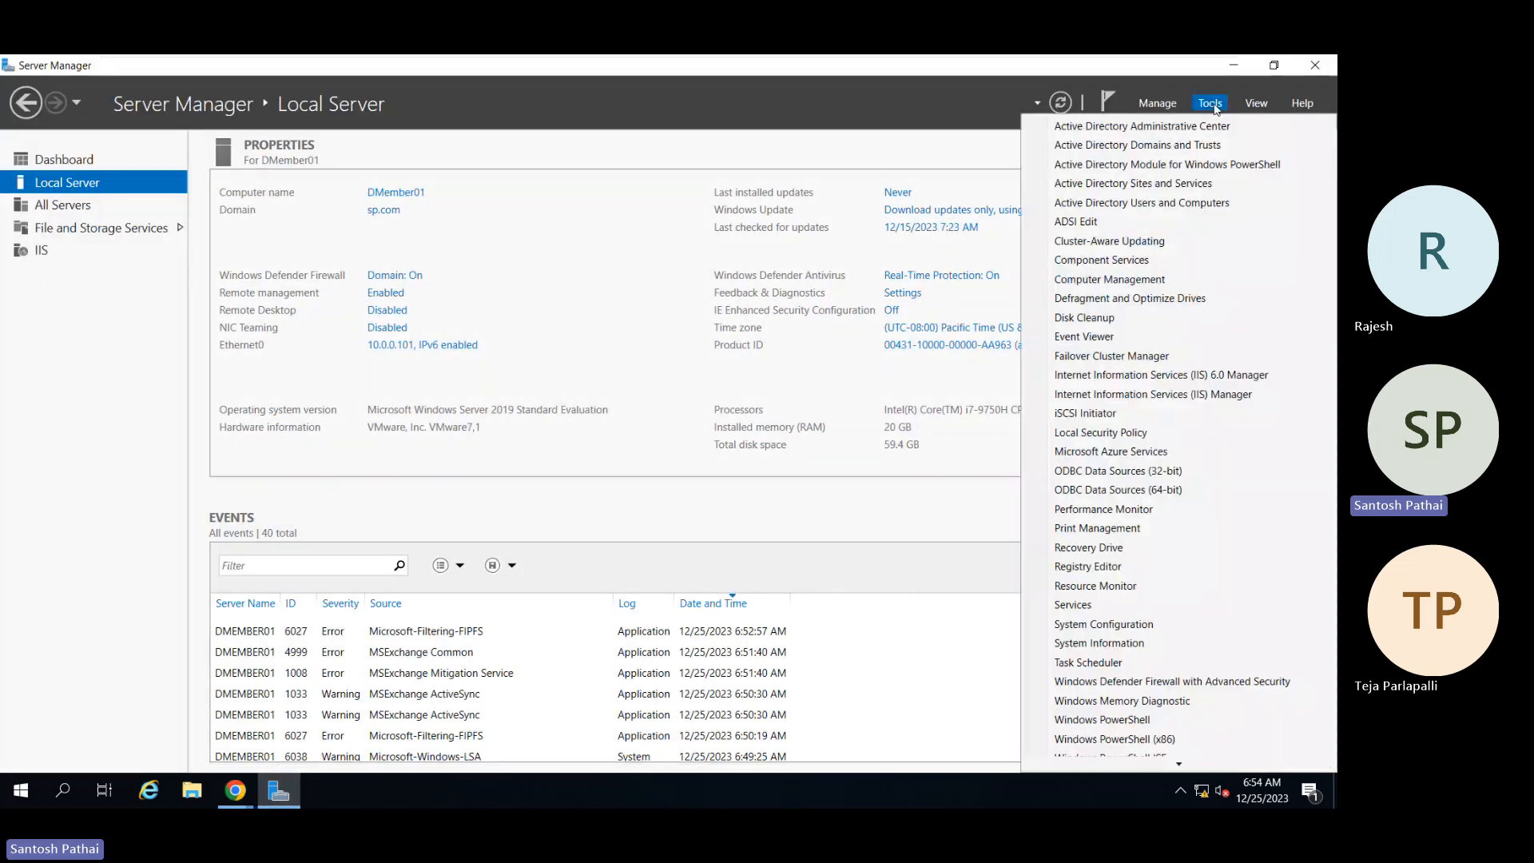
click(1168, 204)
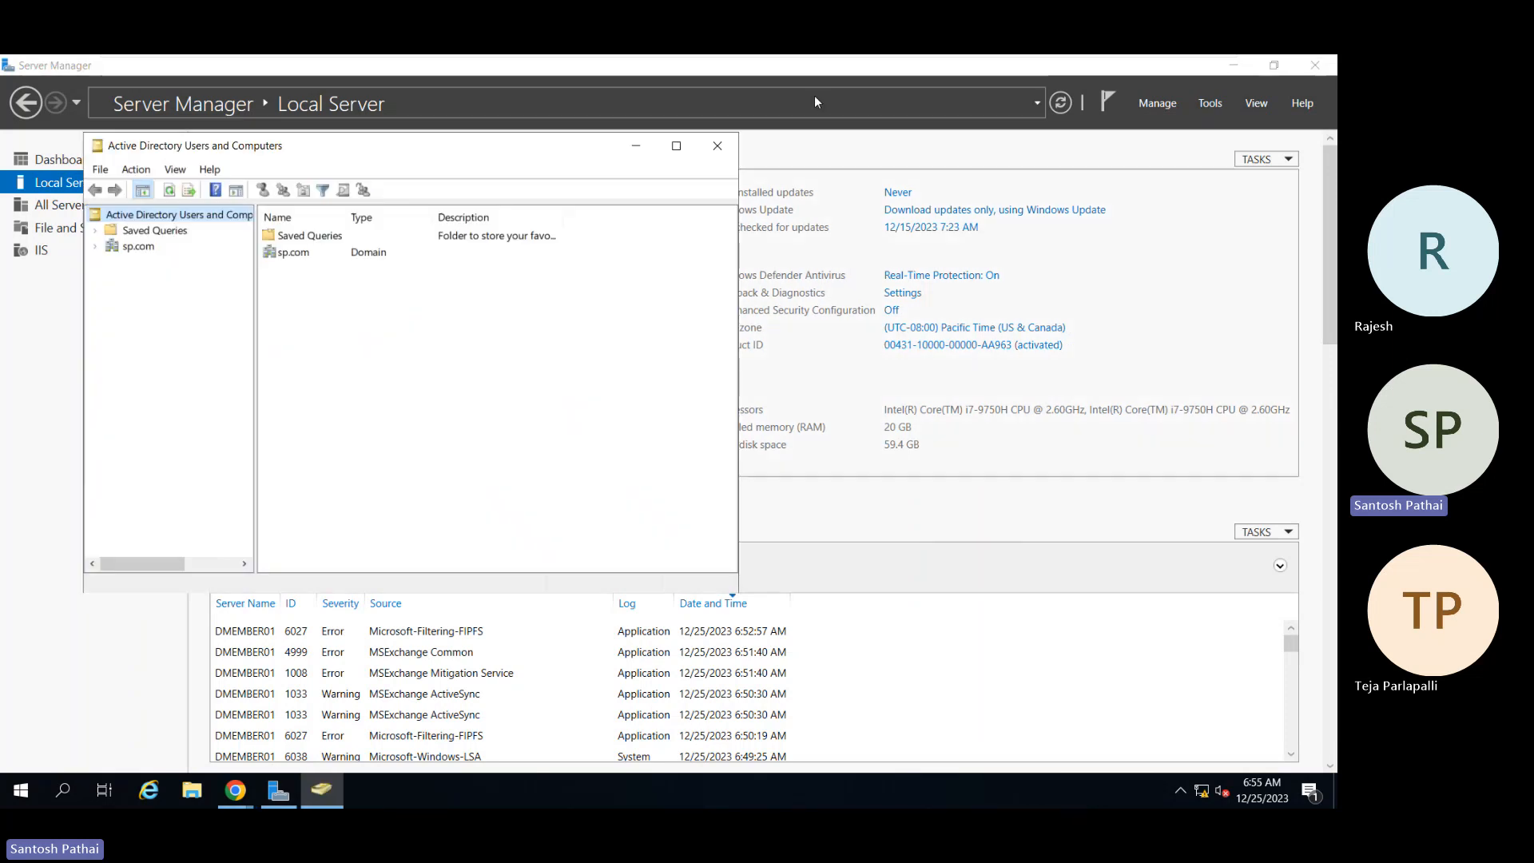
click(676, 145)
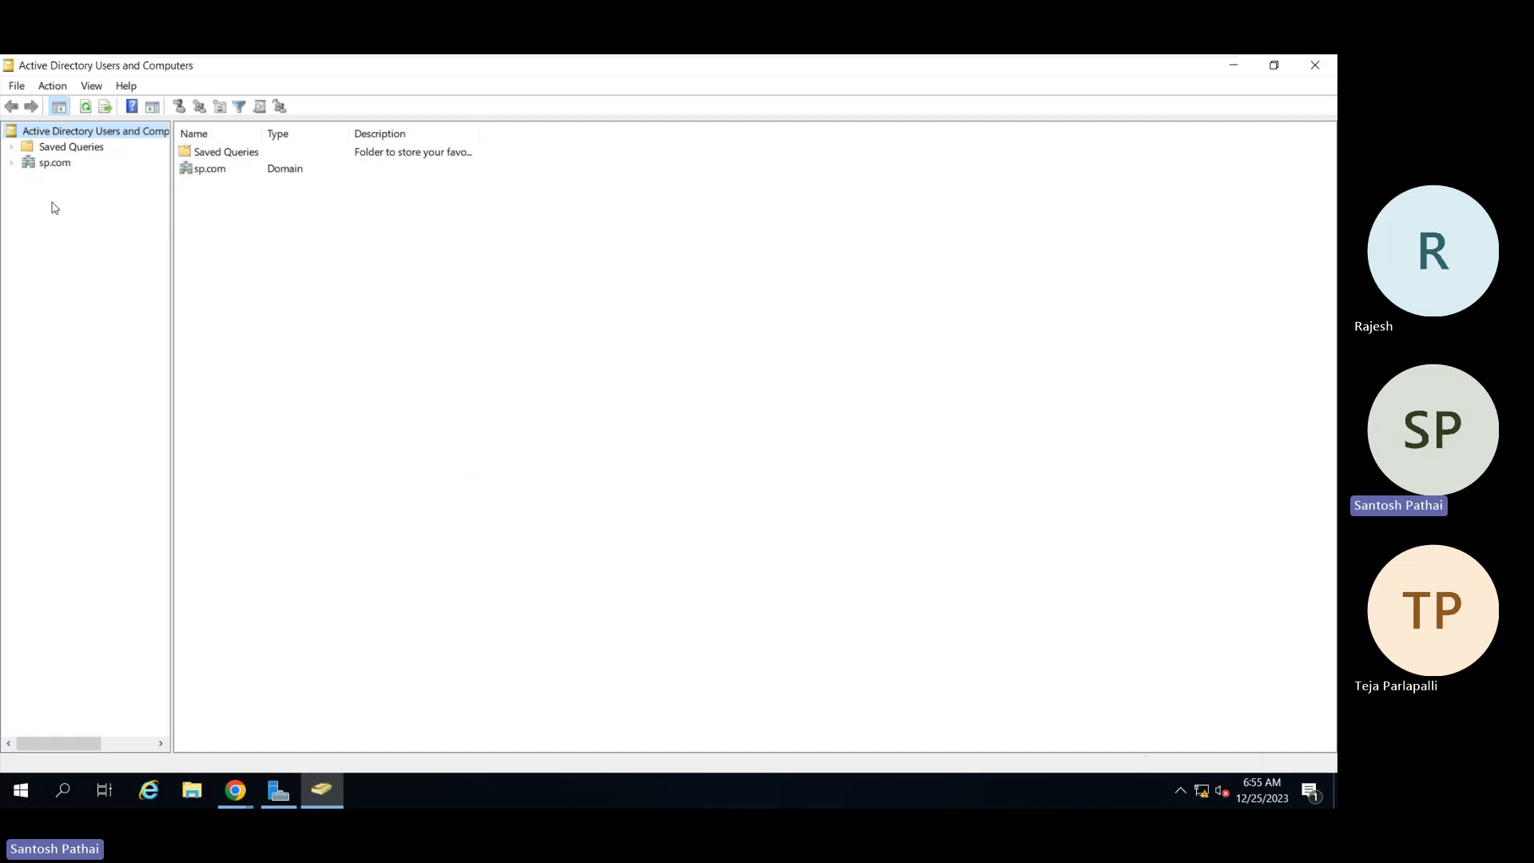
click(12, 163)
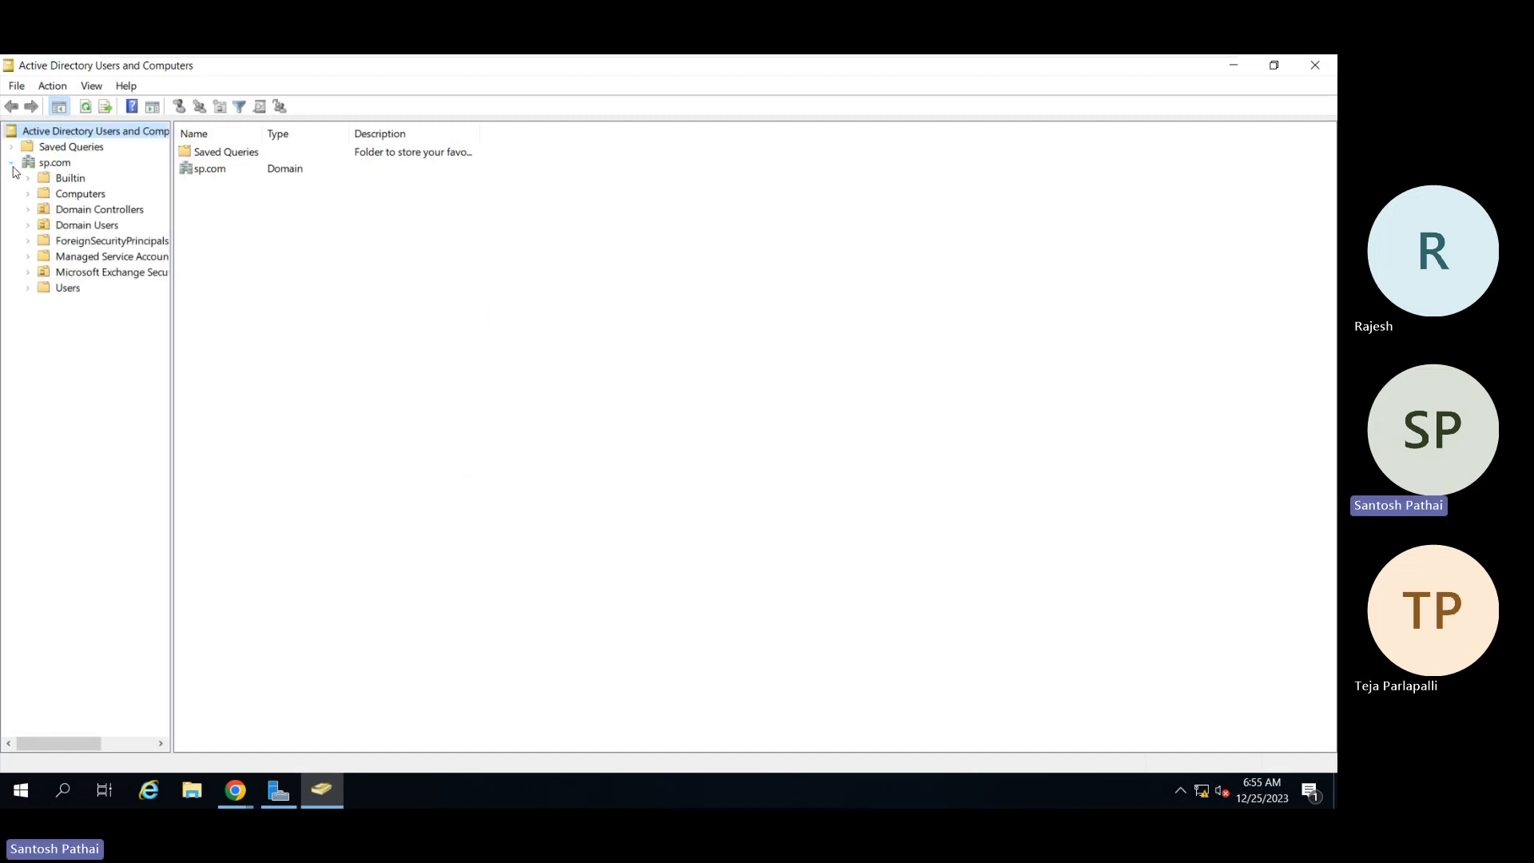
click(29, 225)
click(88, 272)
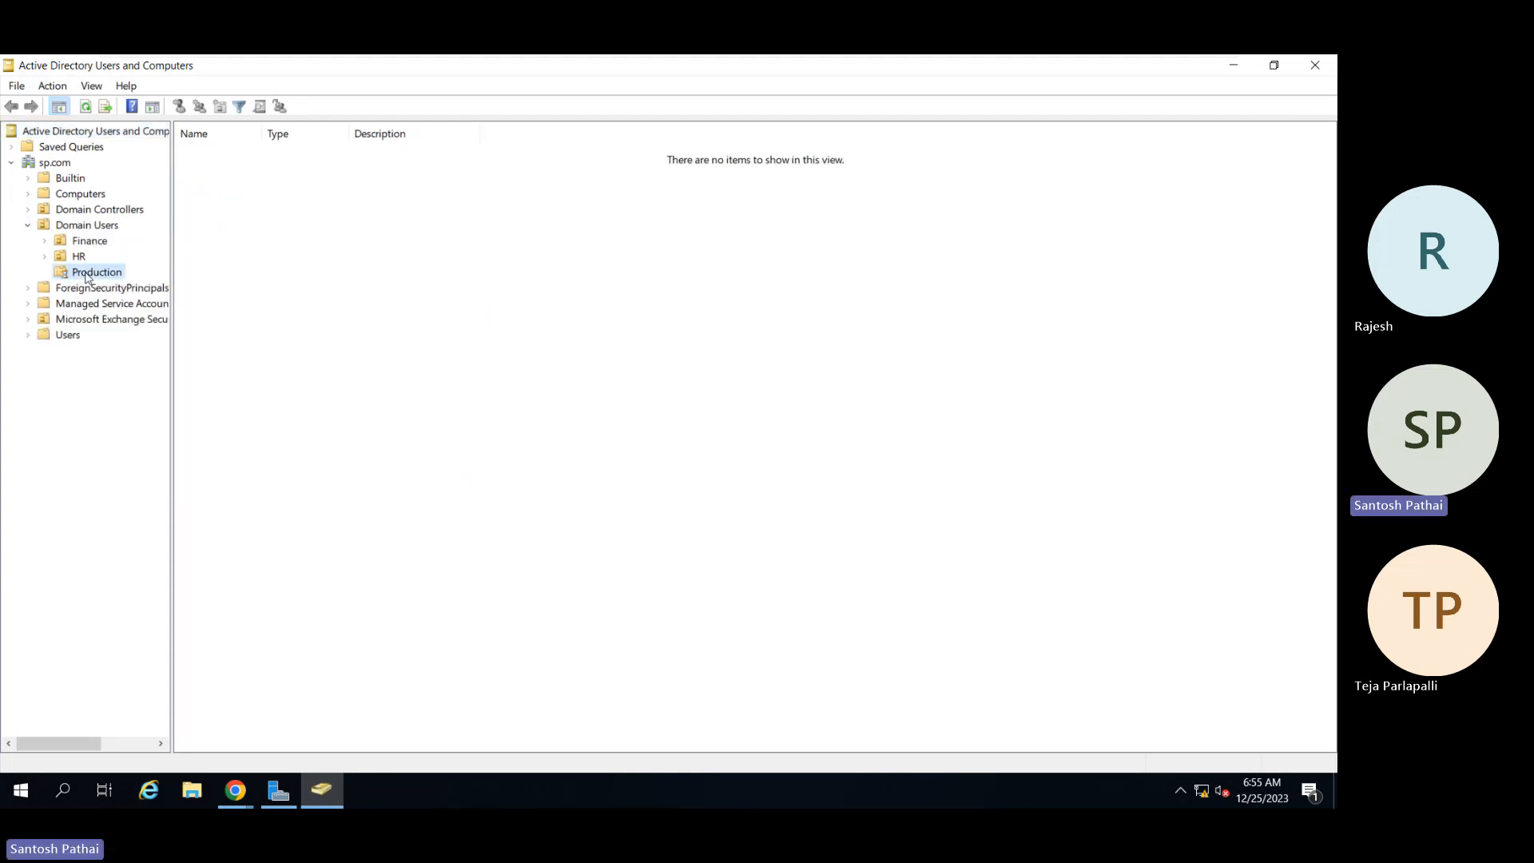
Step: Check the Production user's logon name on the Account tab, cancel, and minimize the console
click(222, 153)
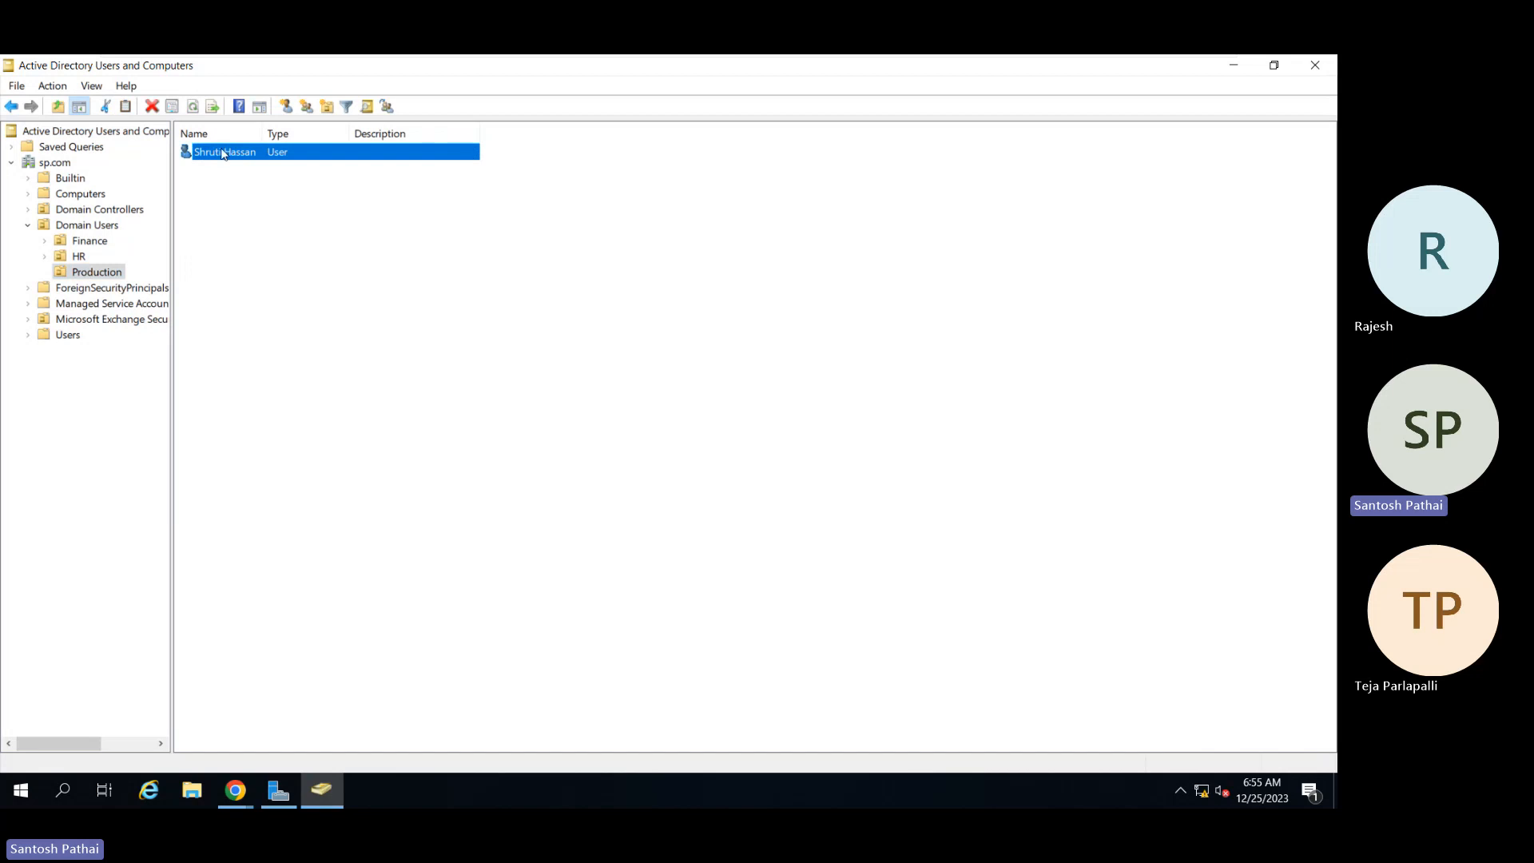
double_click(222, 152)
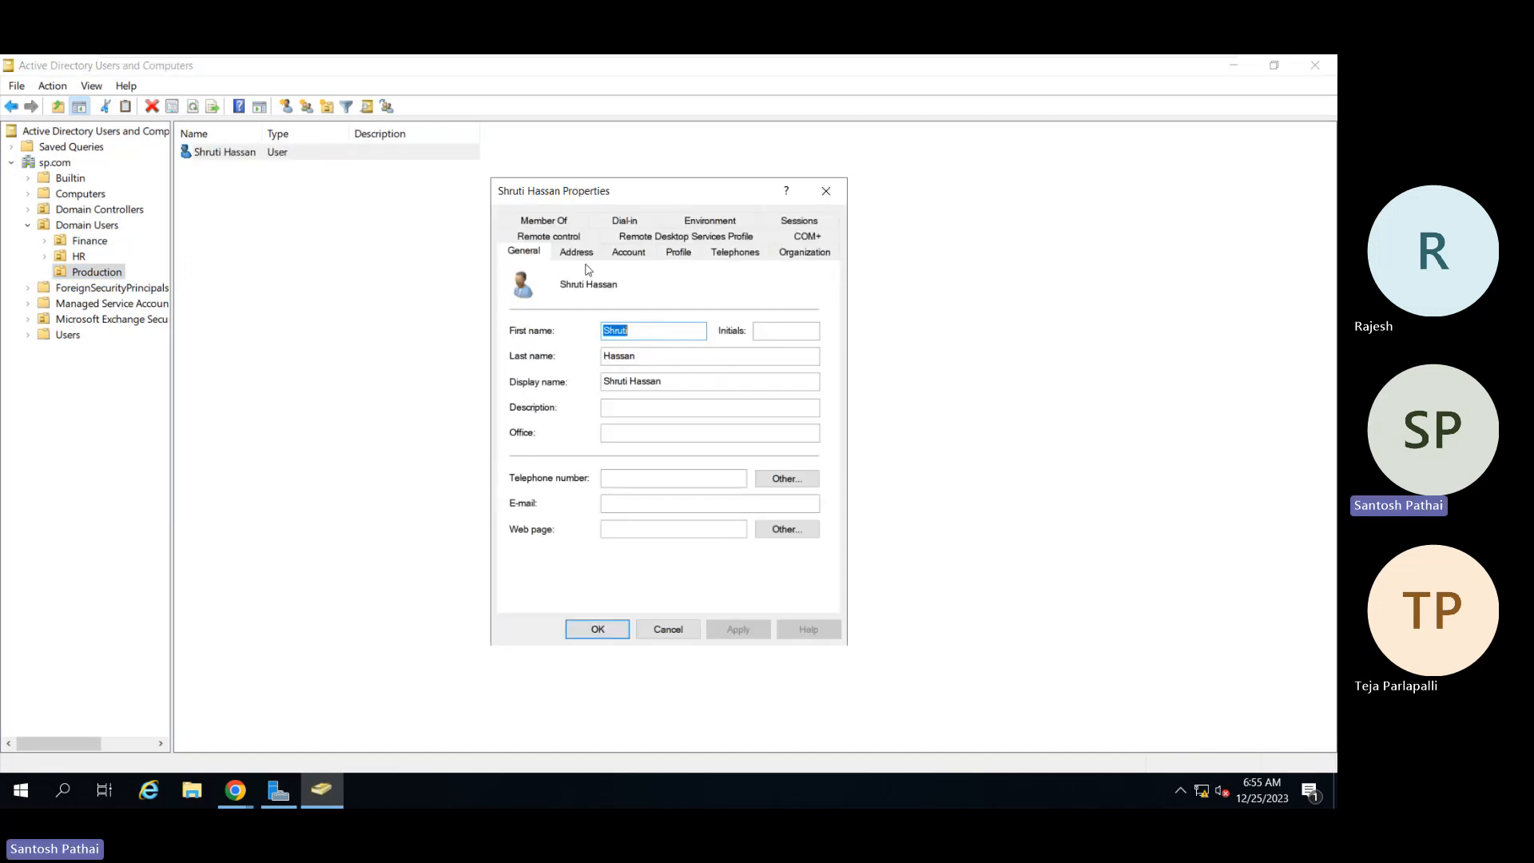
click(628, 252)
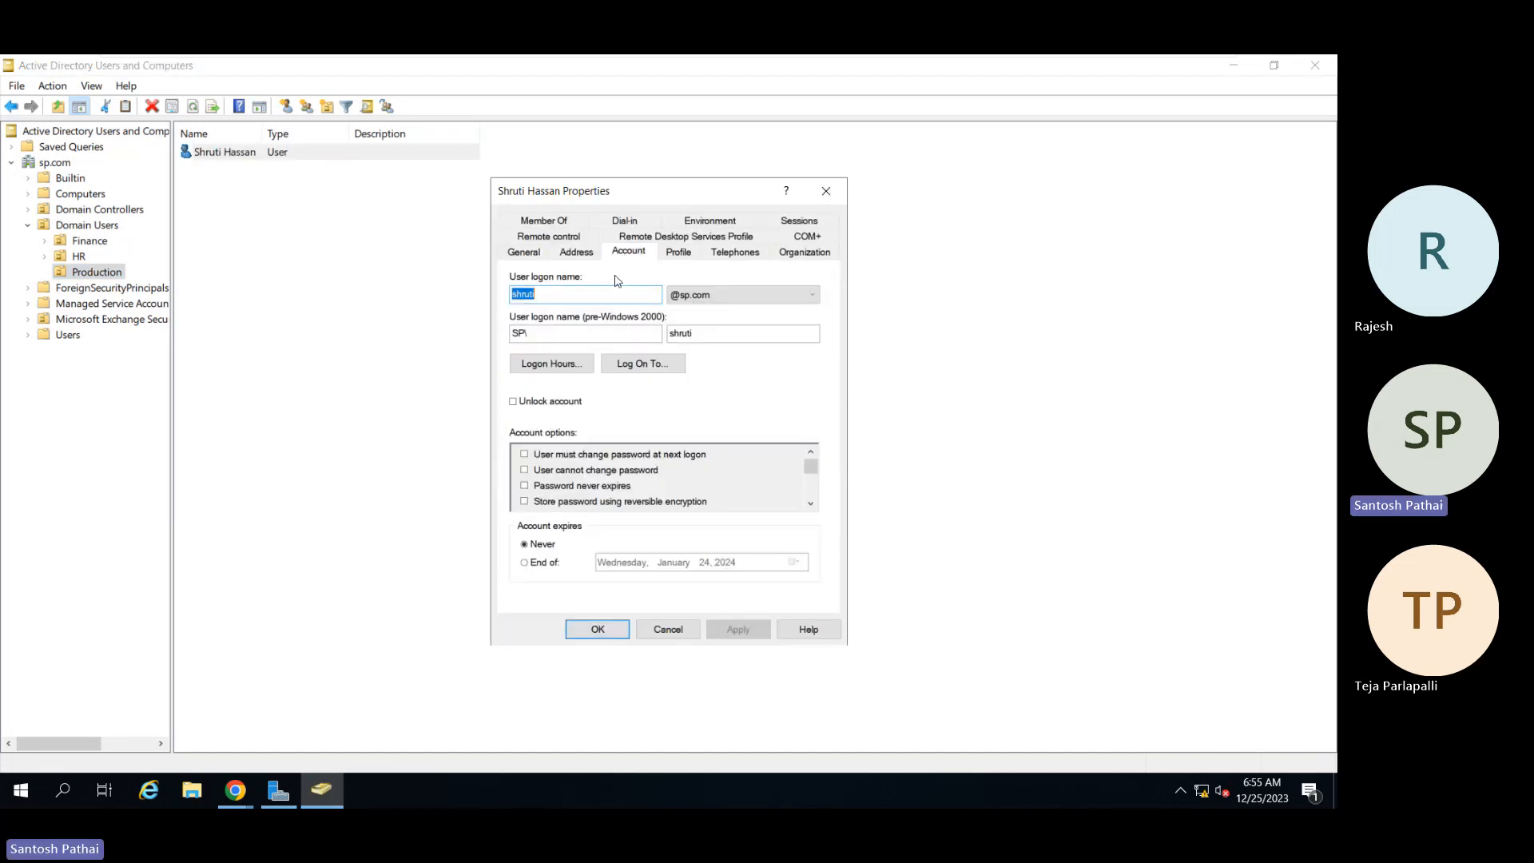
click(571, 295)
click(675, 627)
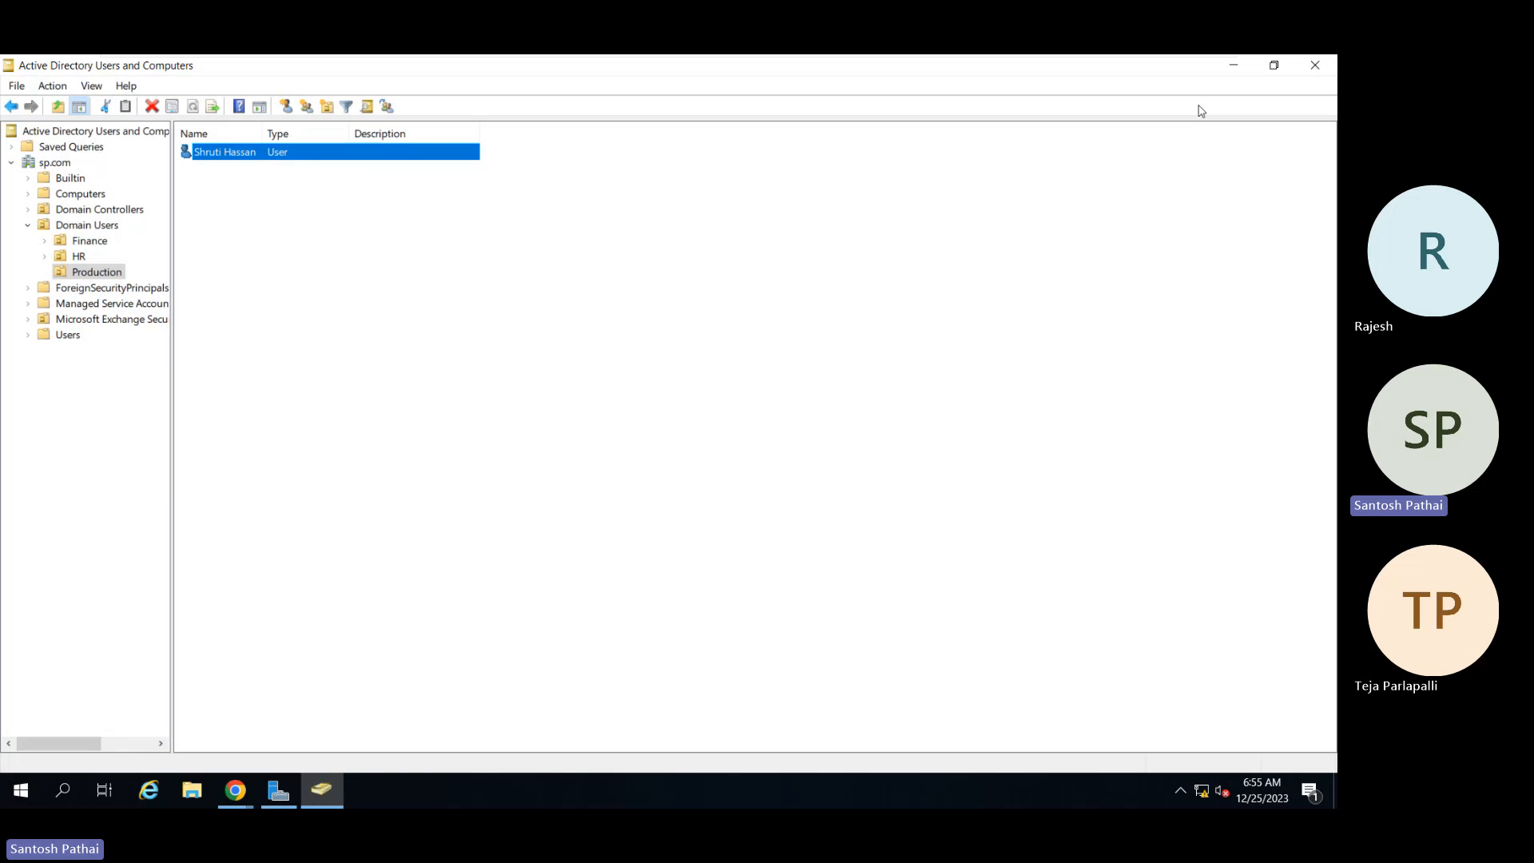
click(1234, 65)
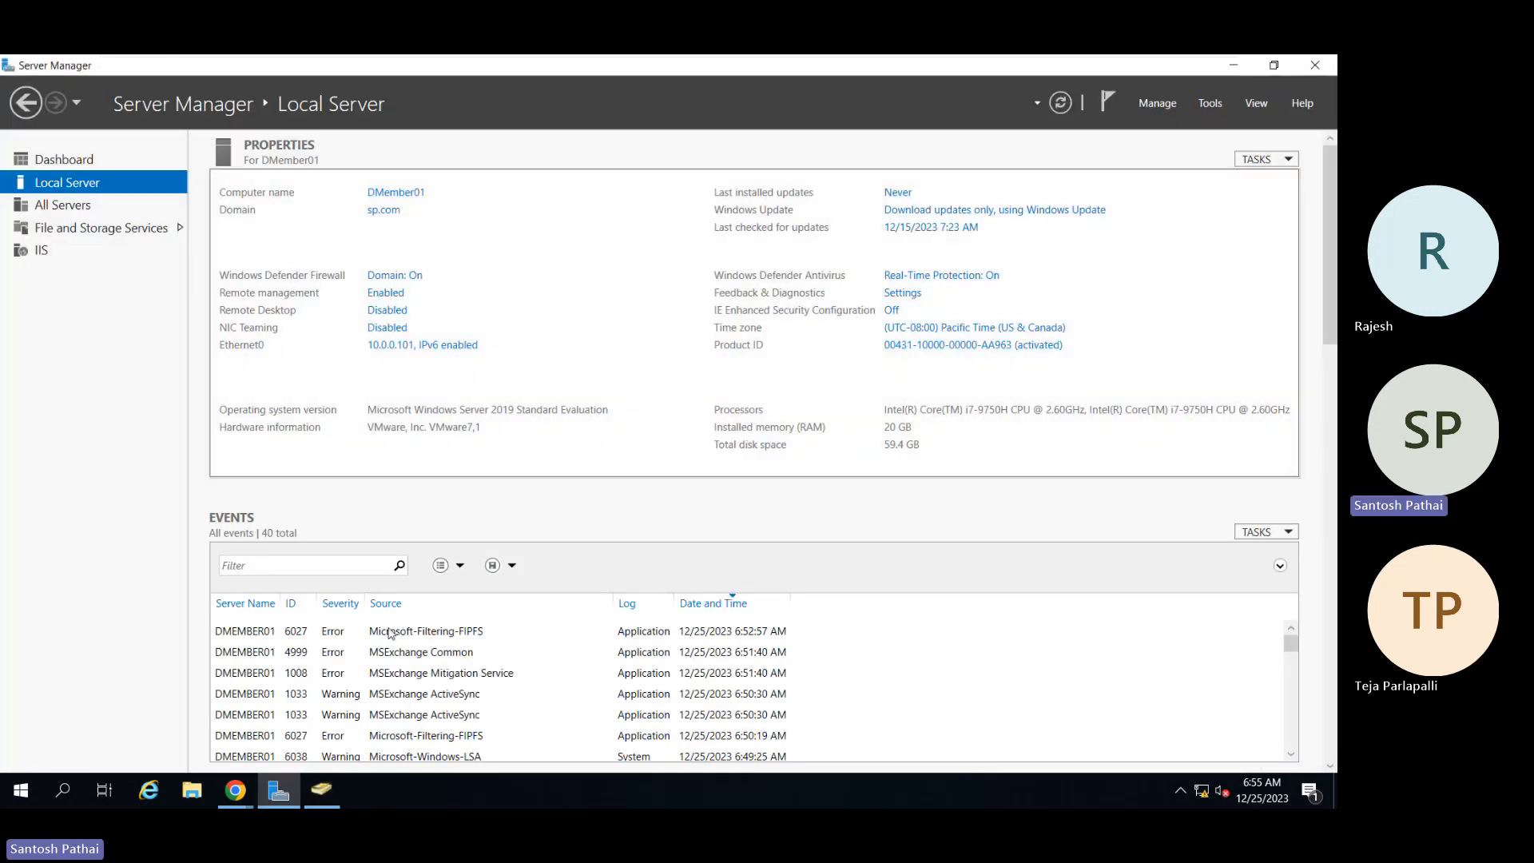
Step: Confirm the Production user in the Select User picker as the existing account
click(240, 795)
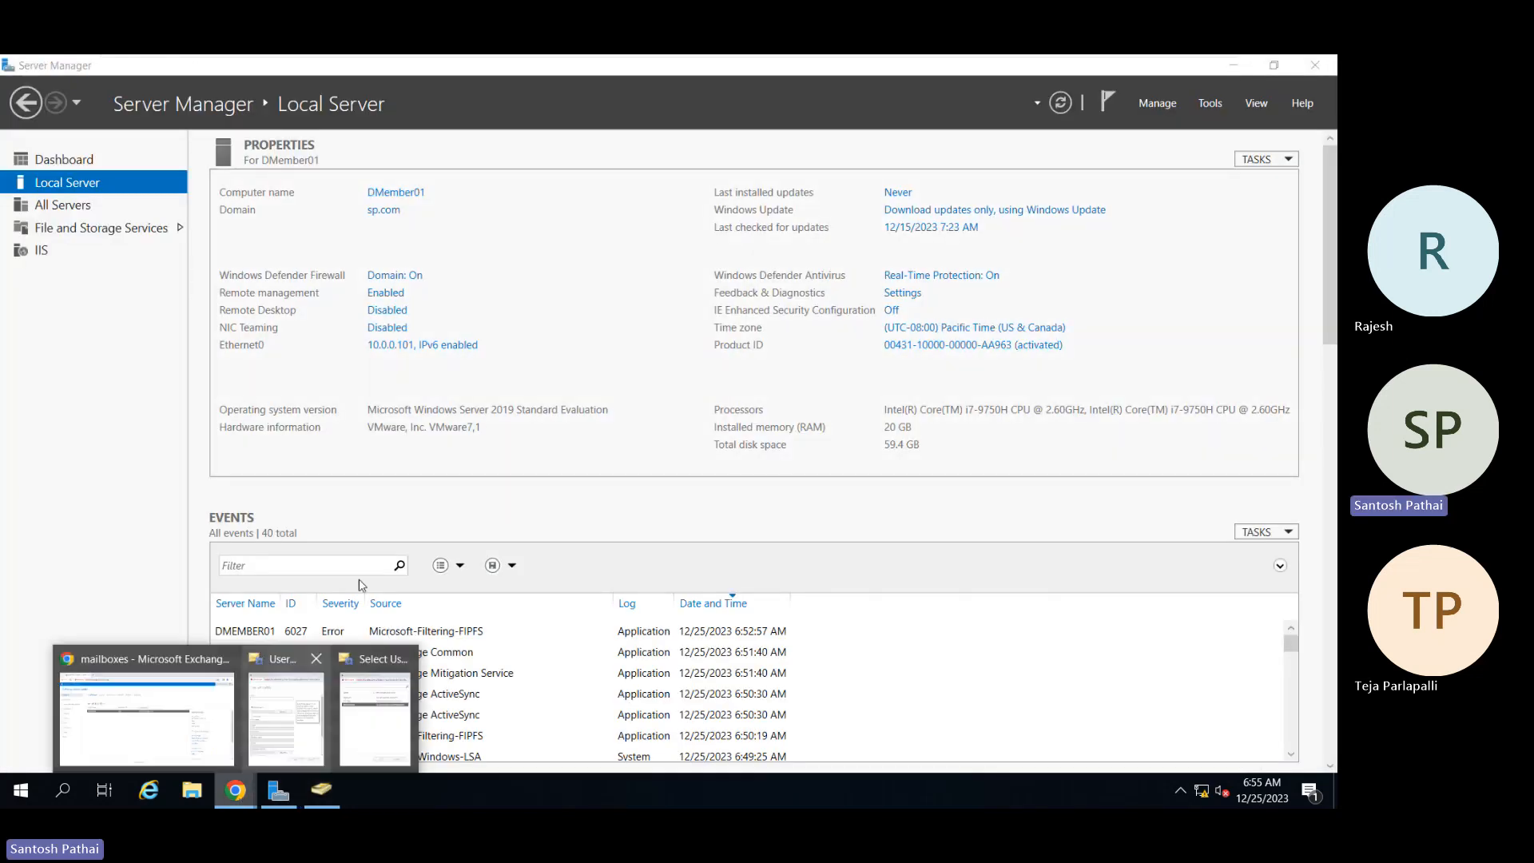
click(376, 702)
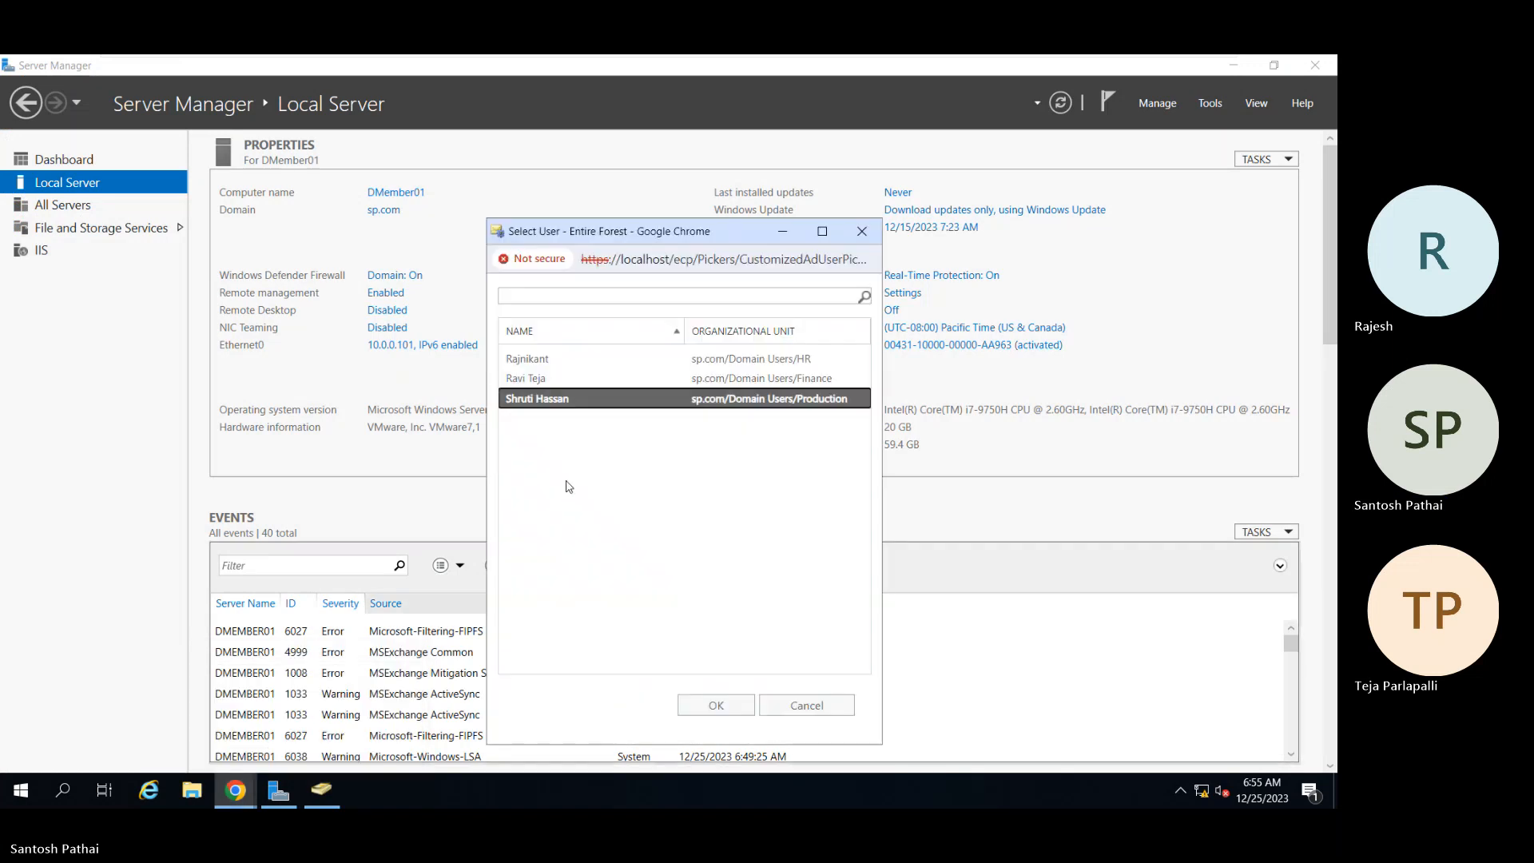
click(1227, 69)
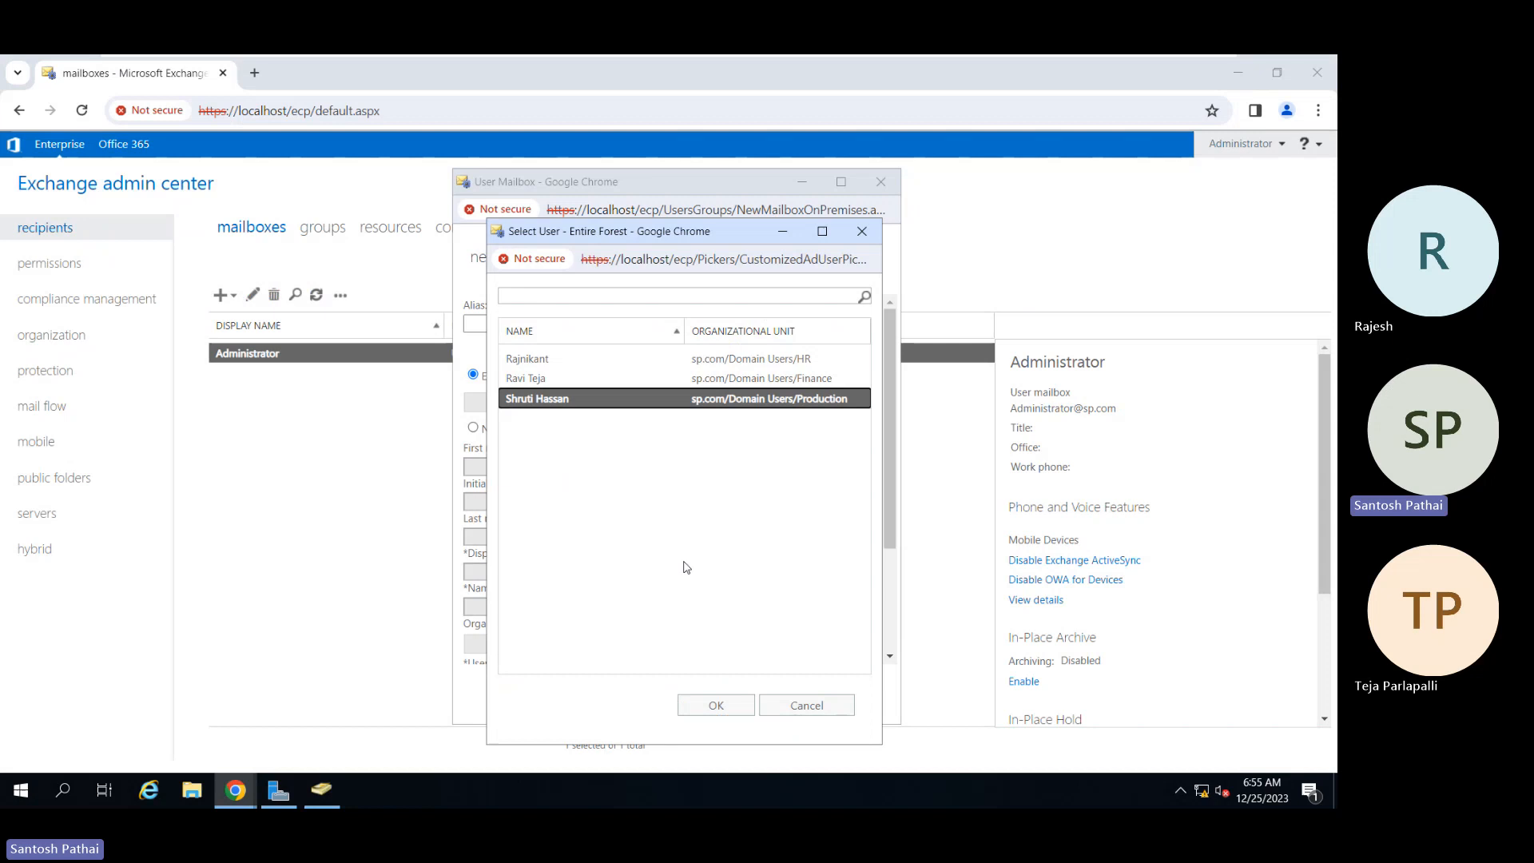
click(716, 704)
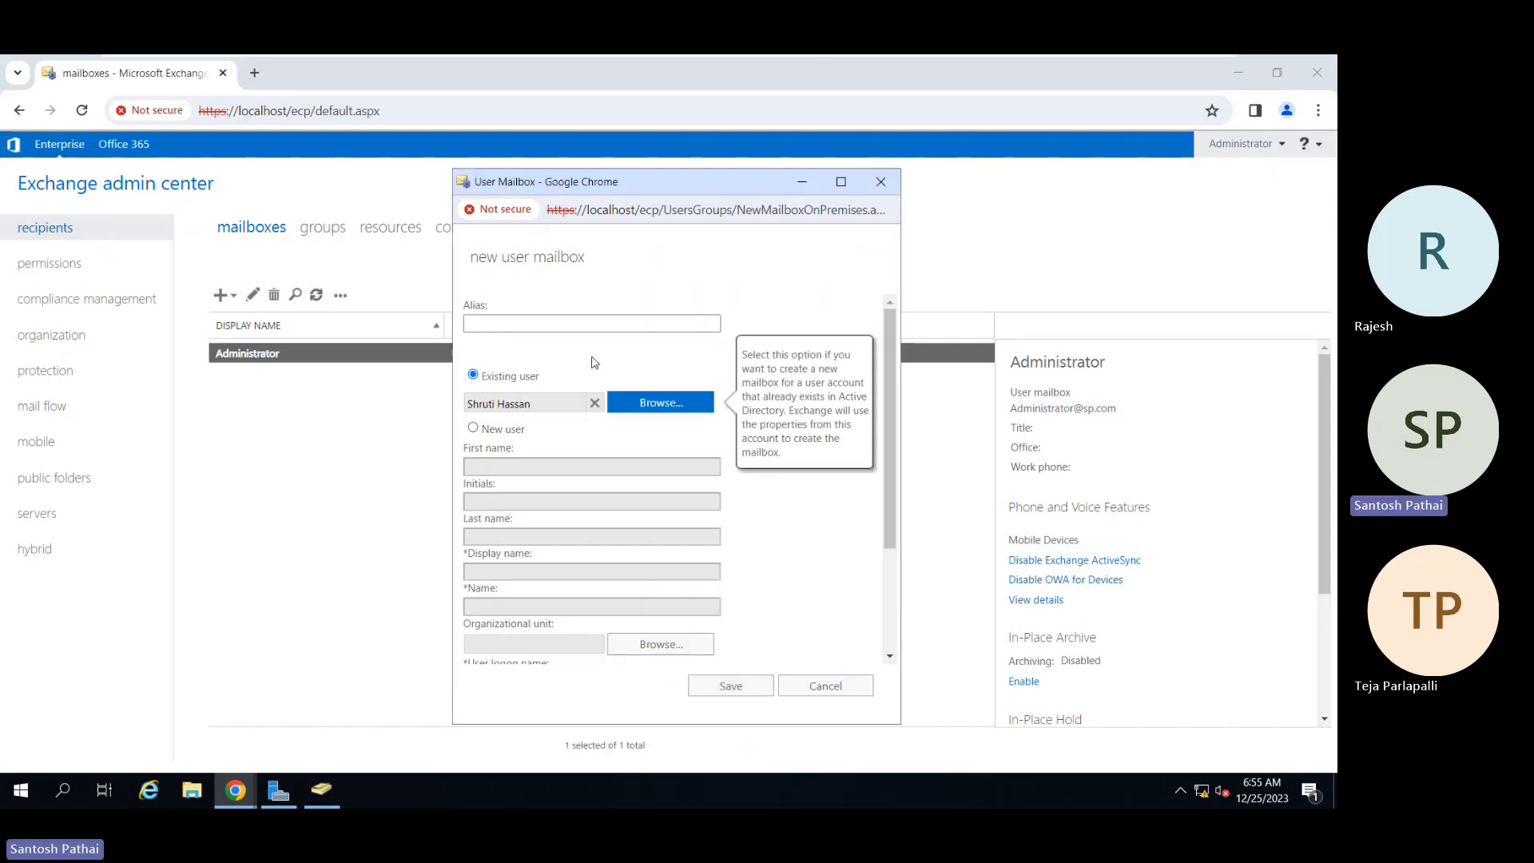
Step: Expand More options on the new mailbox form to show the mailbox database setting
click(535, 329)
scroll(544, 364, down, 2)
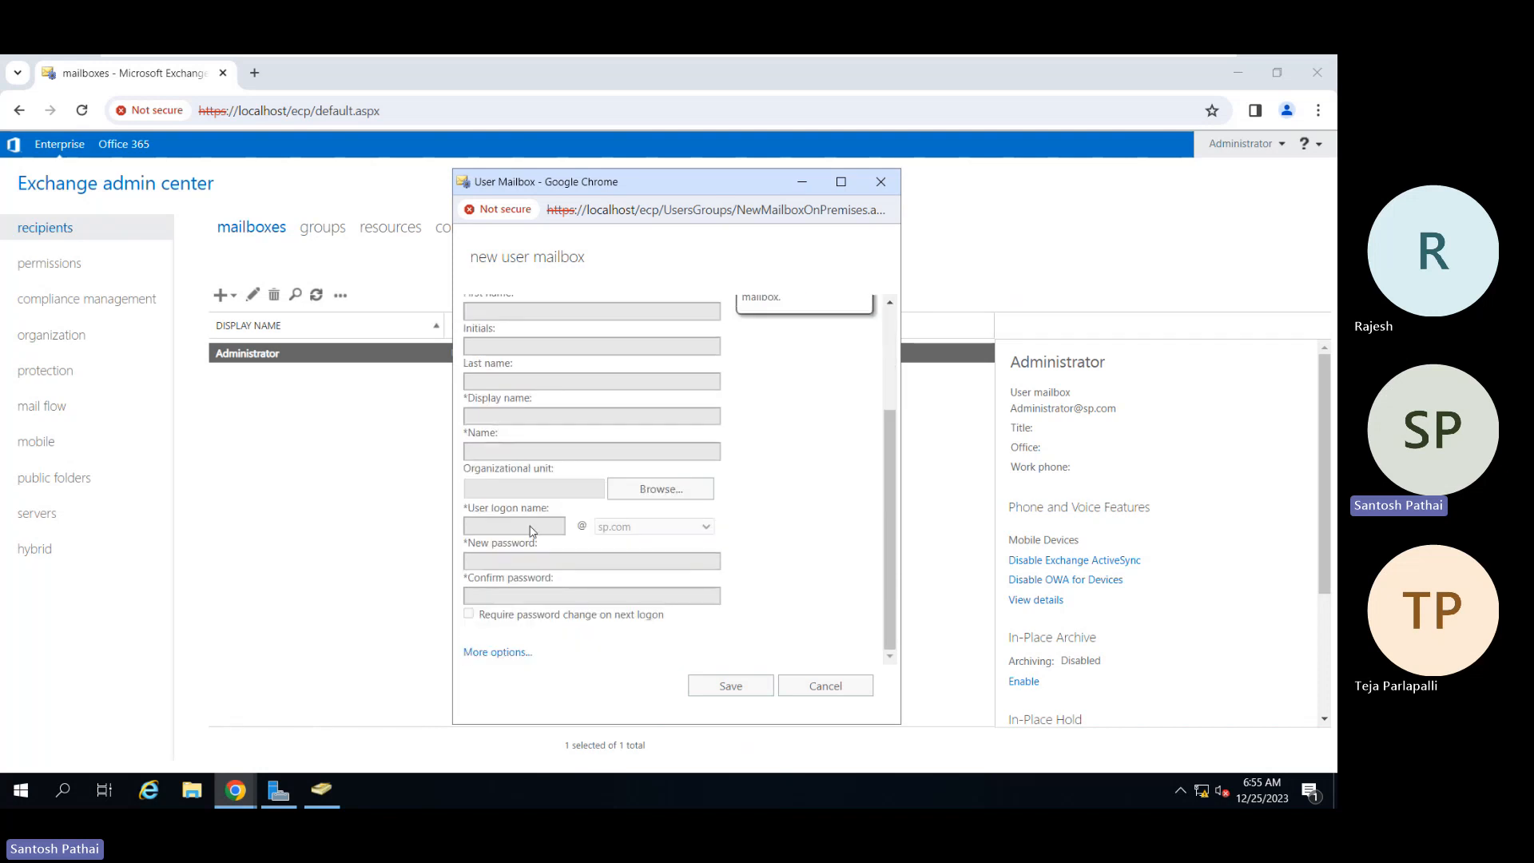
click(505, 652)
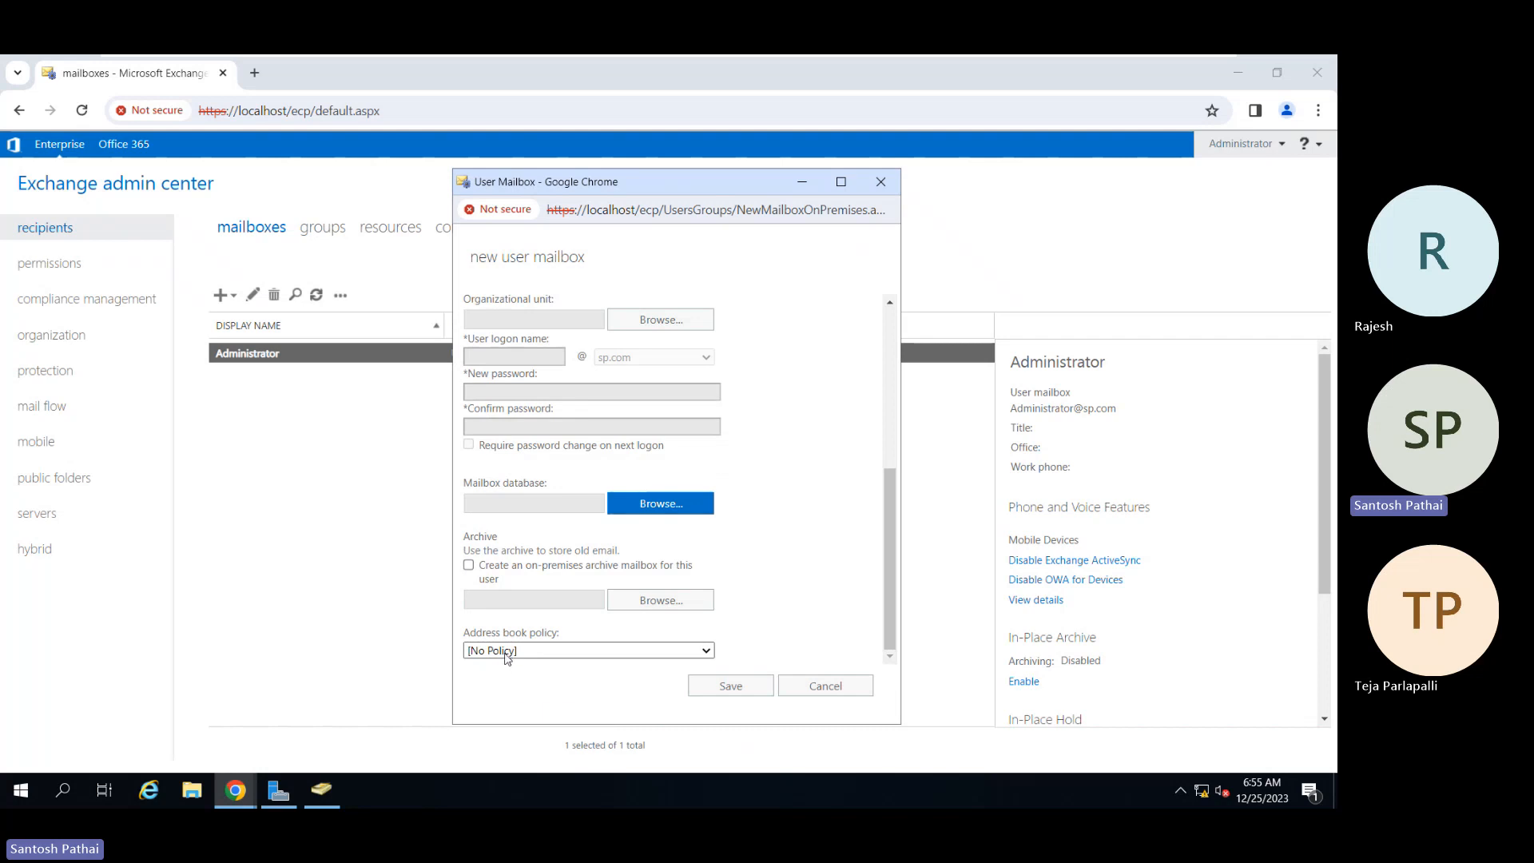
scroll(763, 505, up, 4)
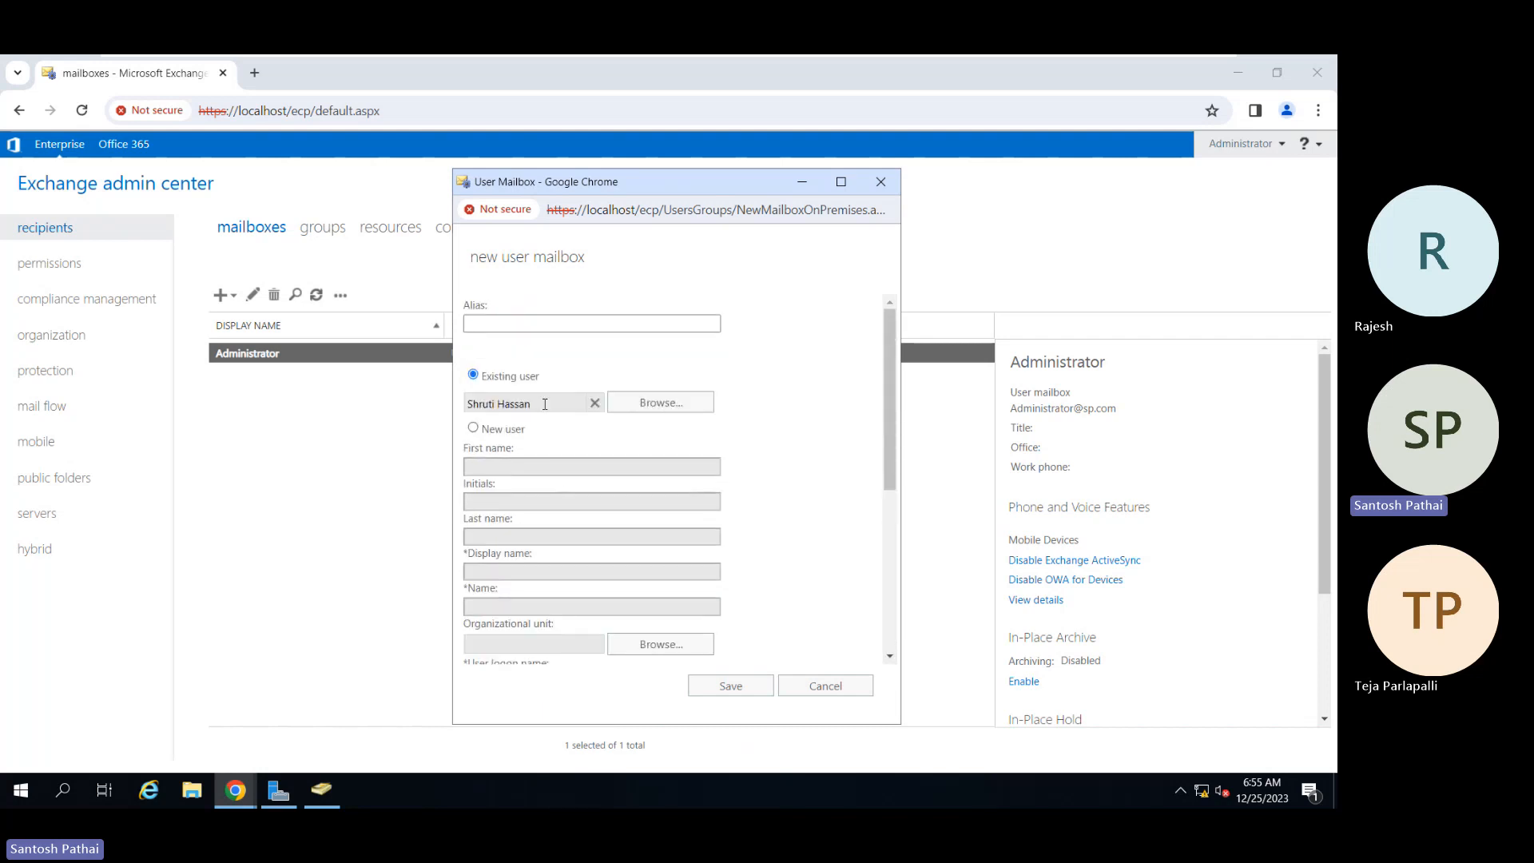
scroll(786, 453, down, 4)
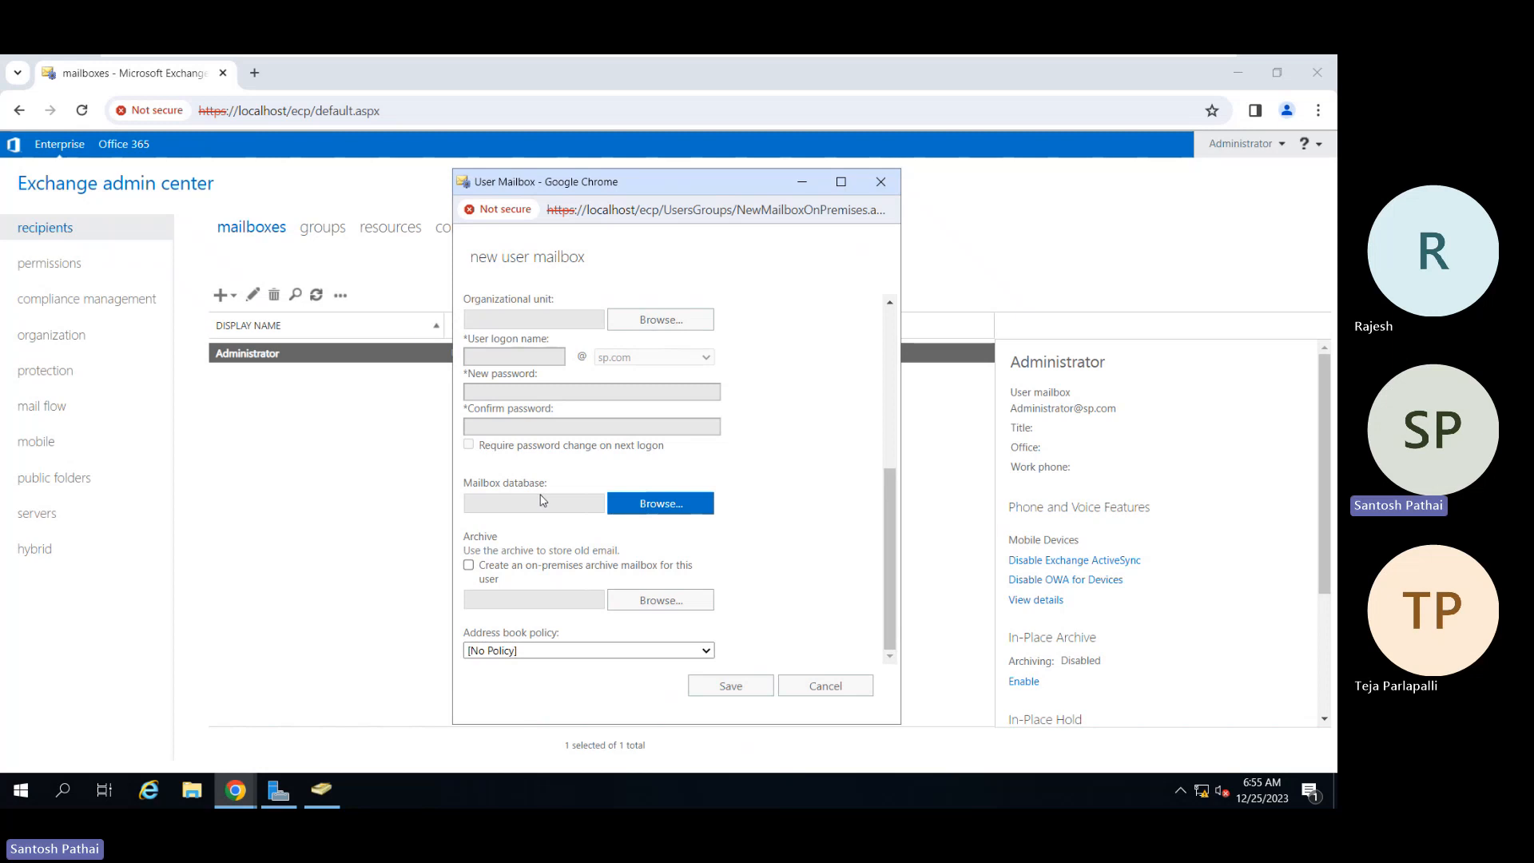
click(651, 508)
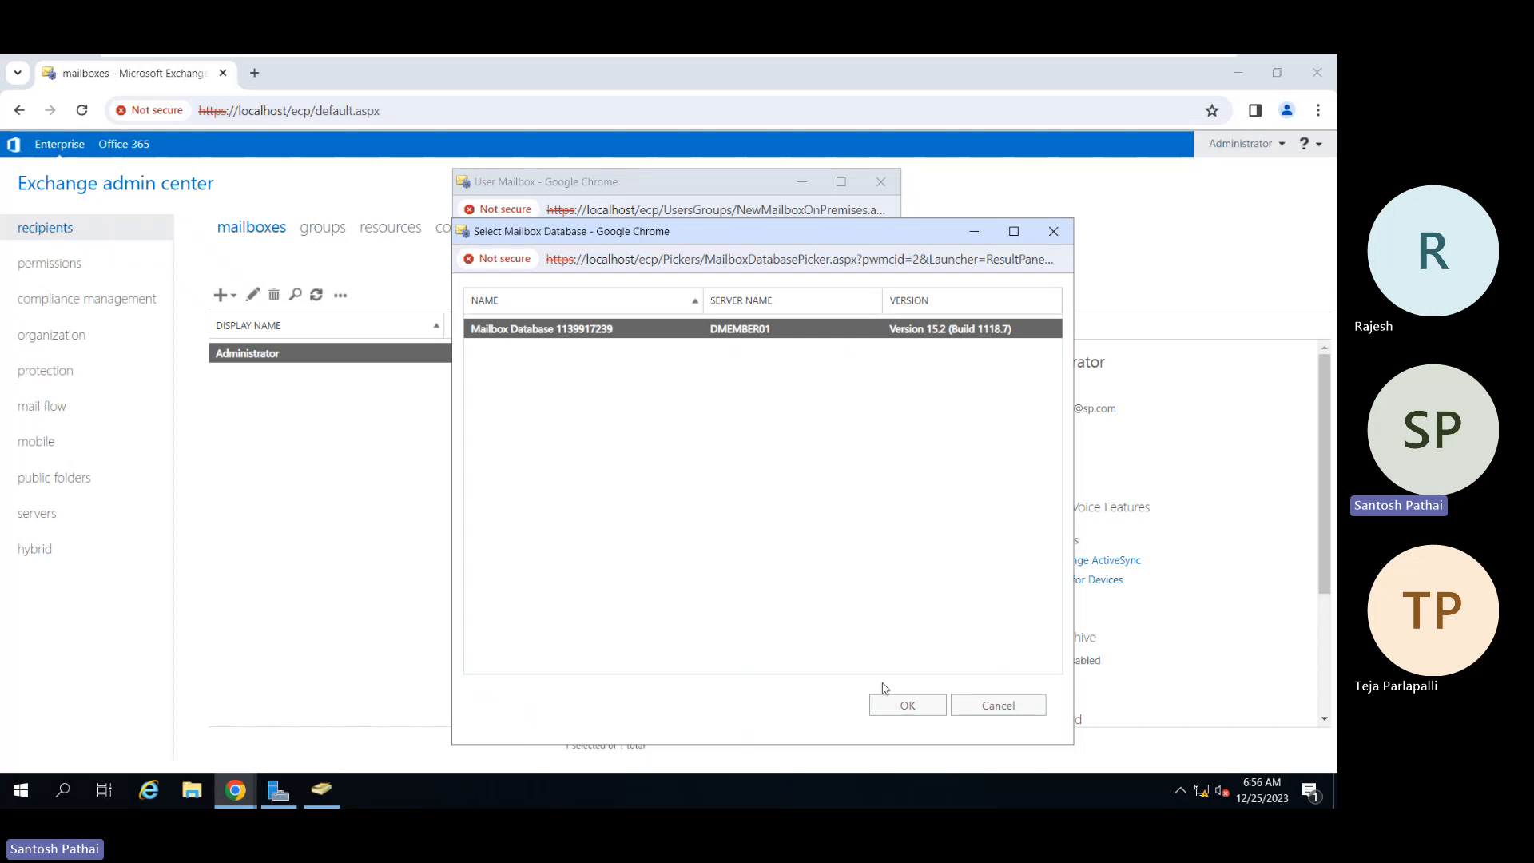
click(892, 704)
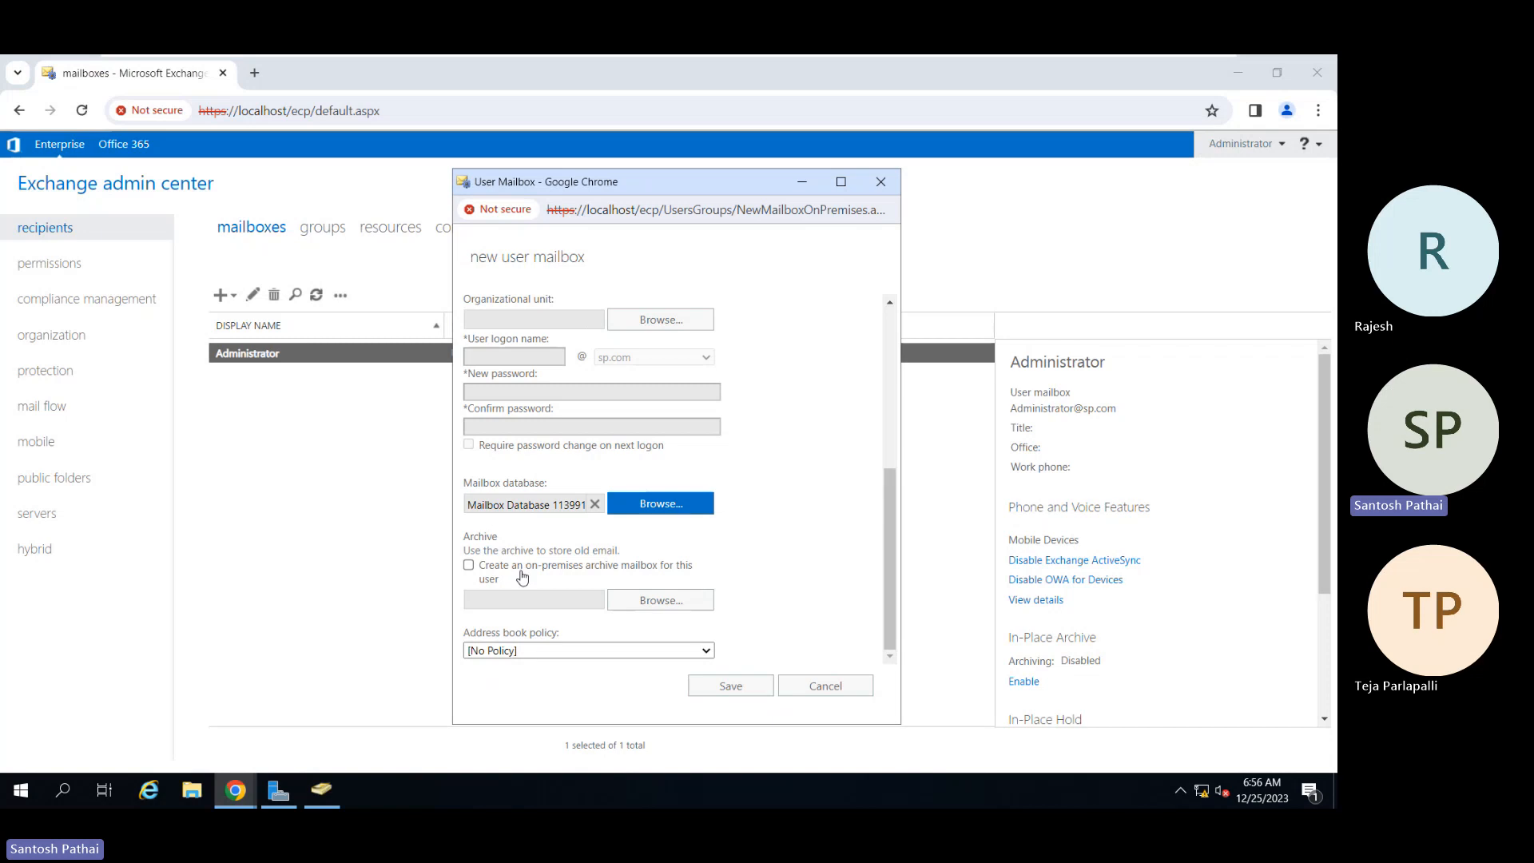
click(714, 689)
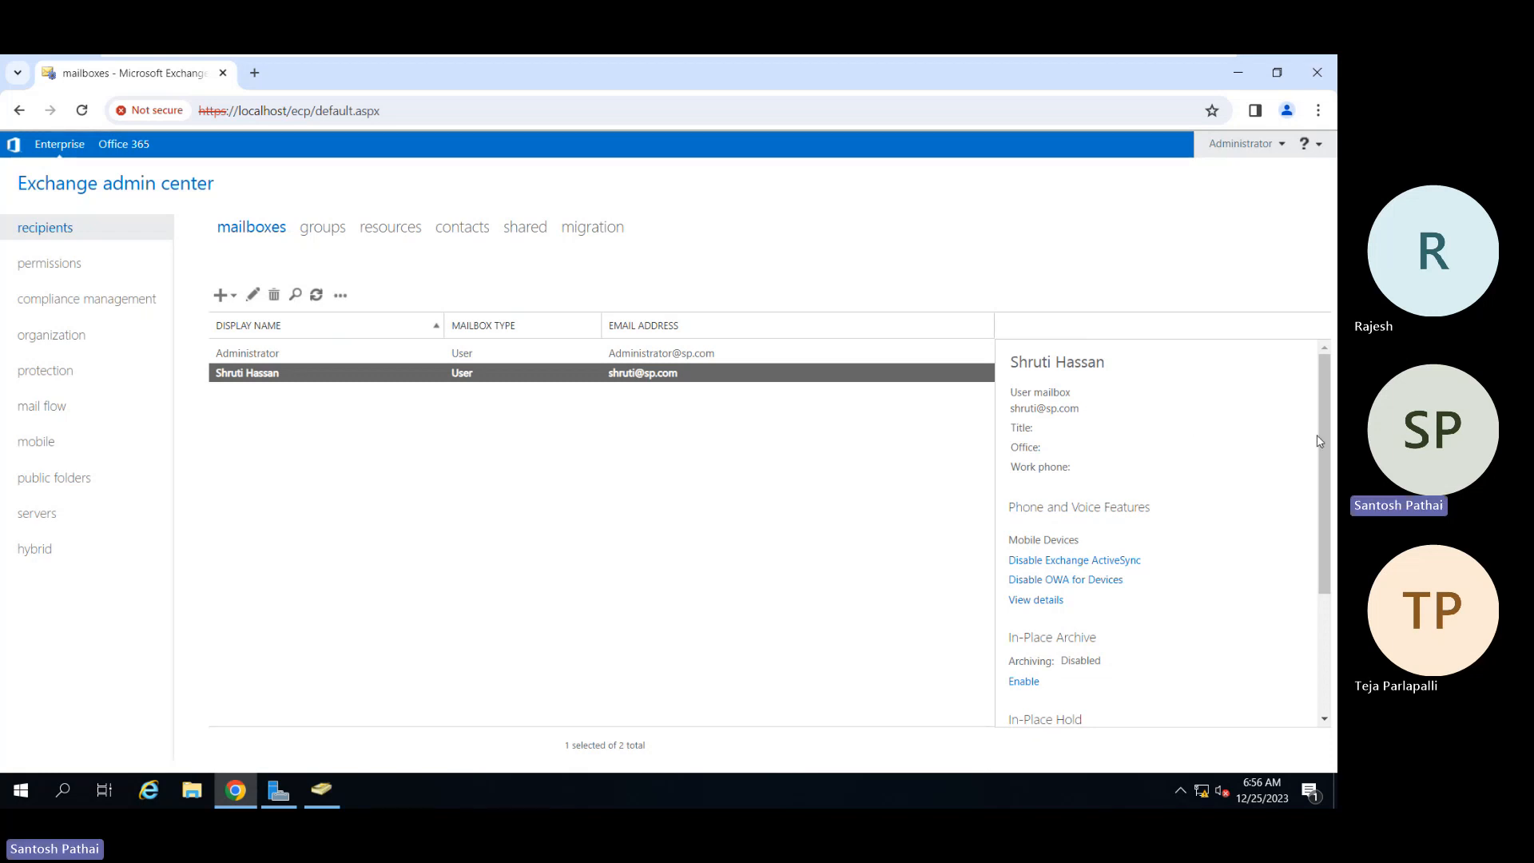
Step: Show the mailbox's mobile device details: ActiveSync enabled, Default policy, no devices
scroll(1318, 441, down, 1)
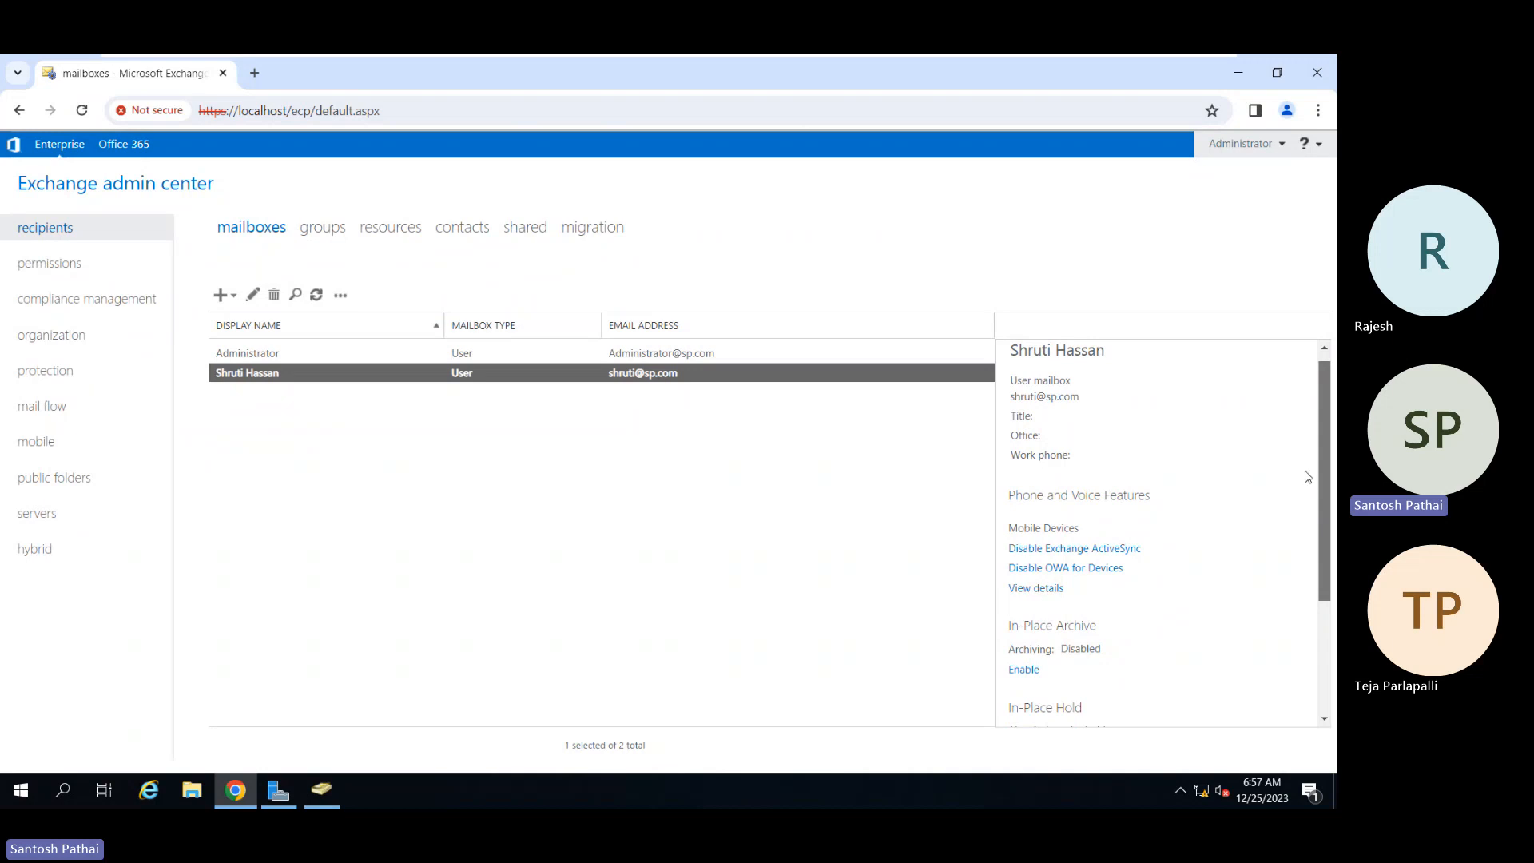
drag(1326, 483, 1332, 555)
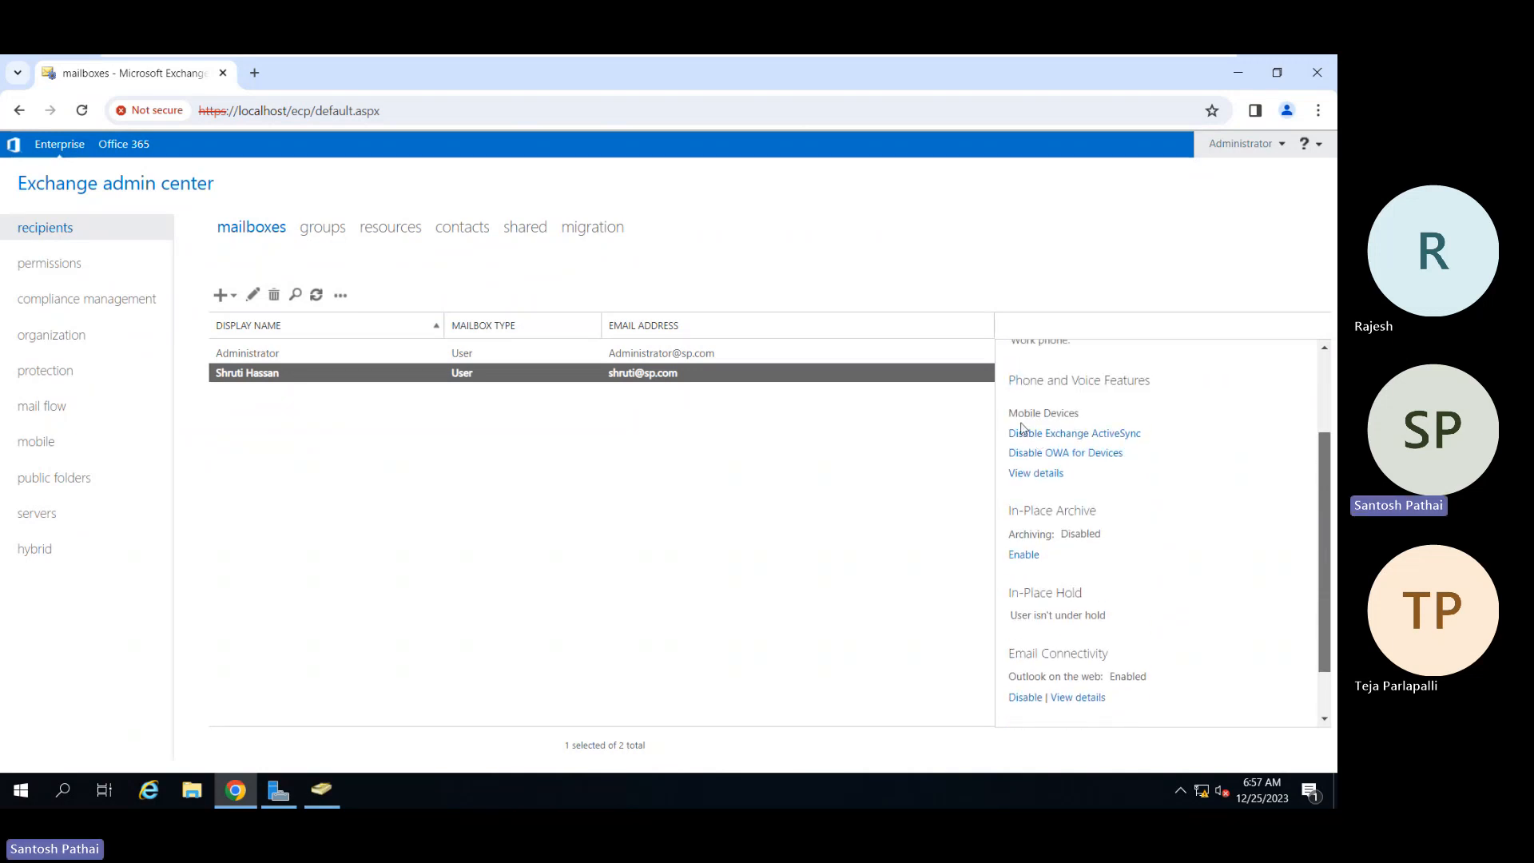
click(1051, 476)
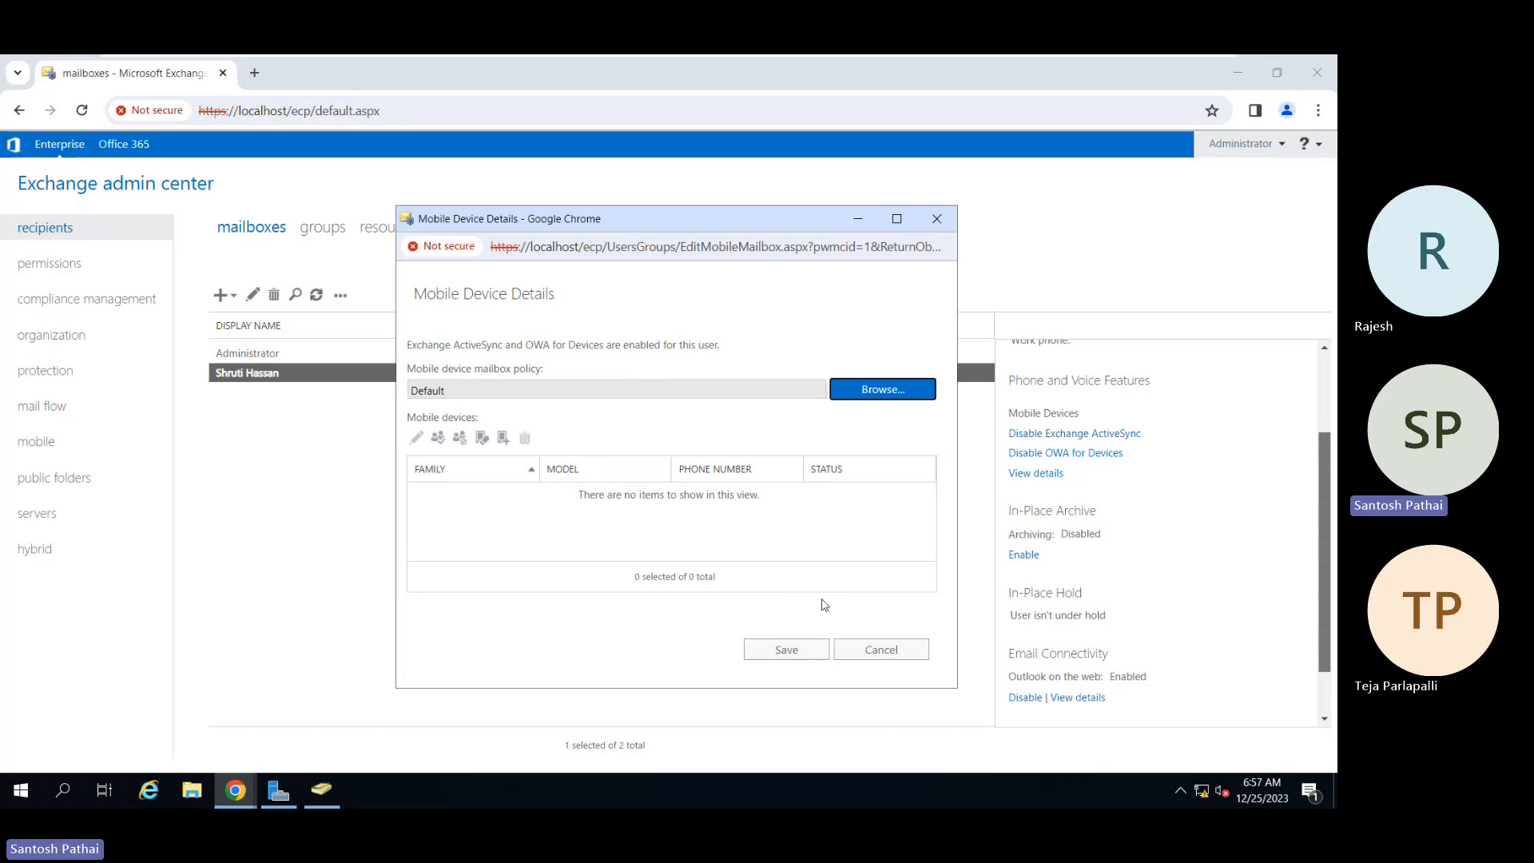
Step: Cancel Mobile Device Details and scroll the mailbox's details pane down to Move Mailbox
click(874, 651)
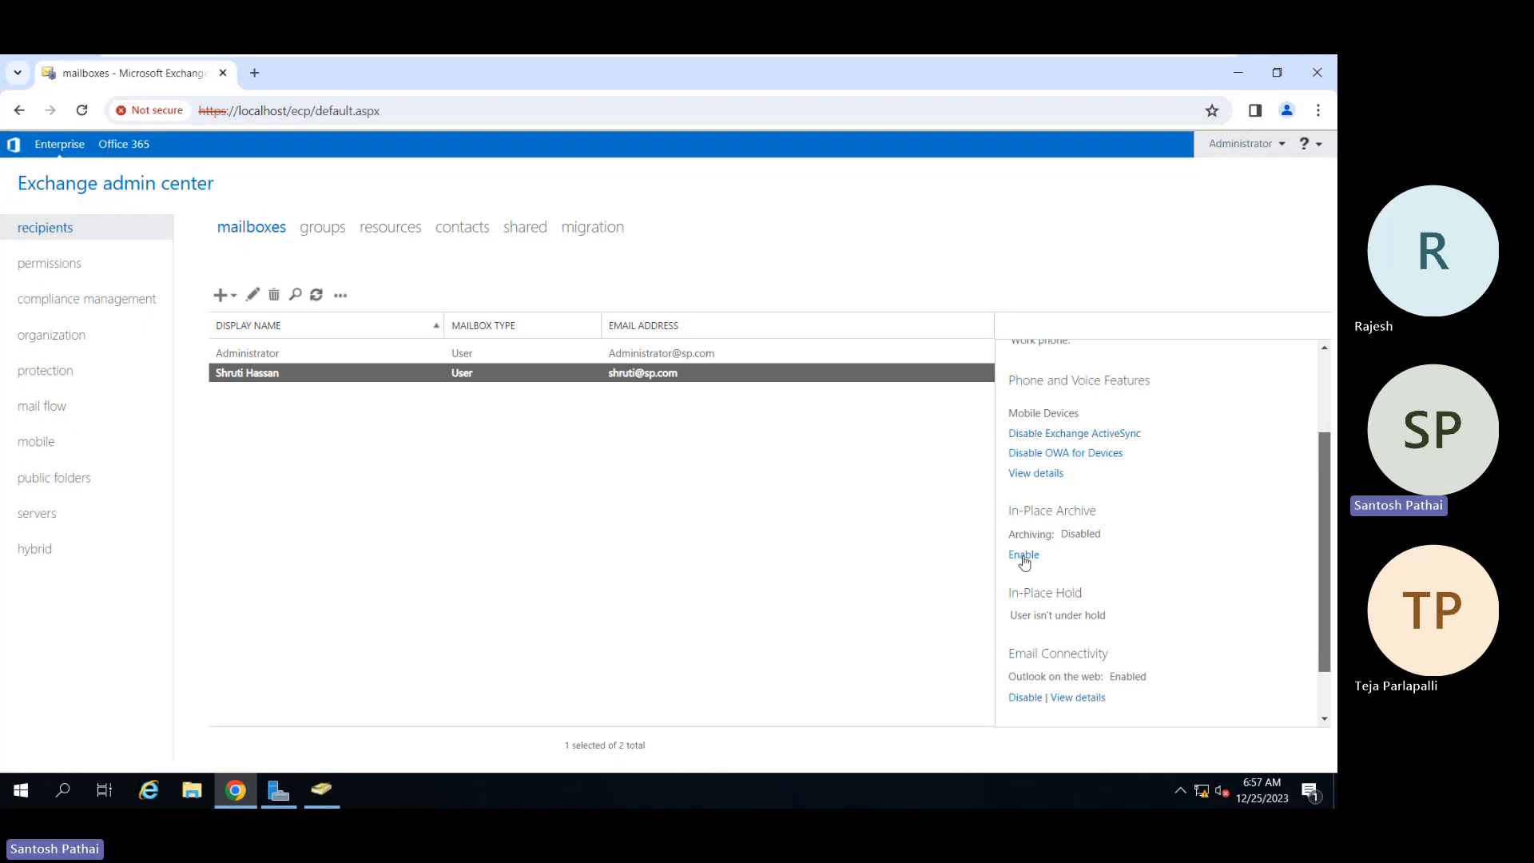
scroll(1159, 568, down, 2)
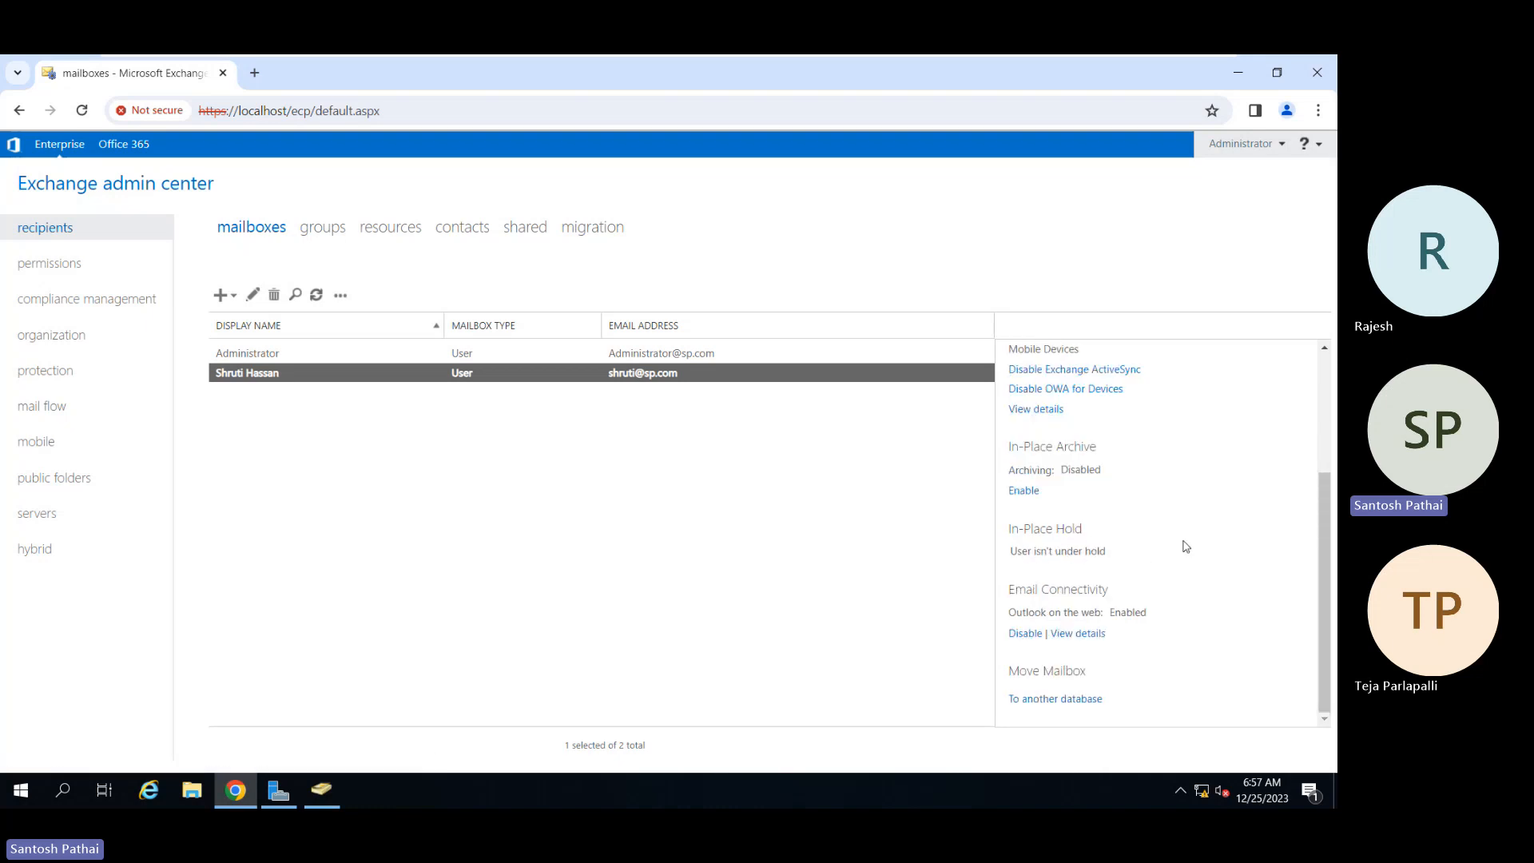
Step: Check the Outlook on the web policy without changes, then list the servers showing DMEMBER01
double_click(1132, 611)
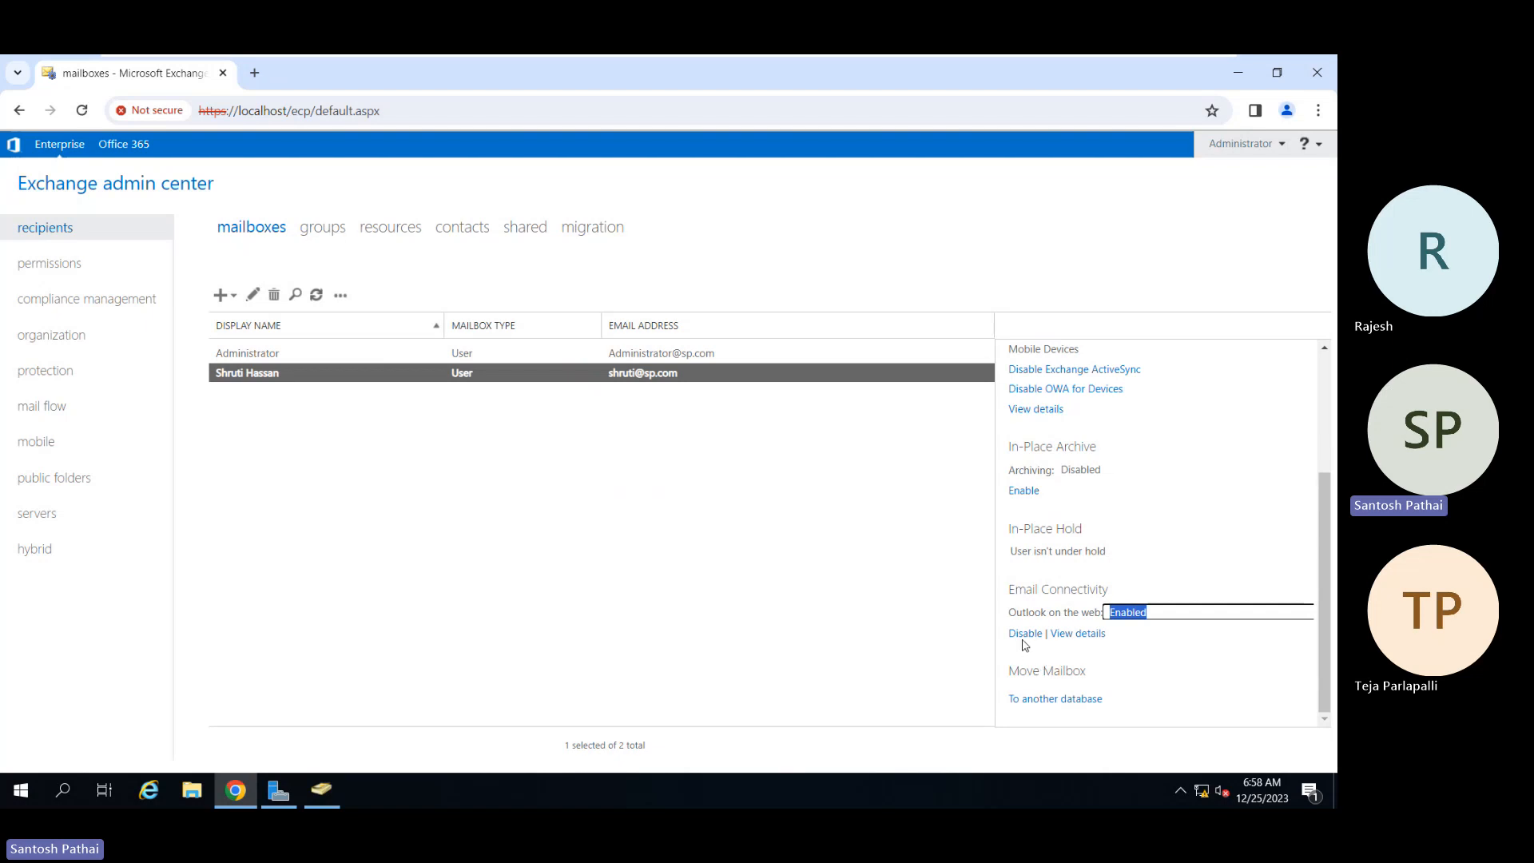
click(1075, 634)
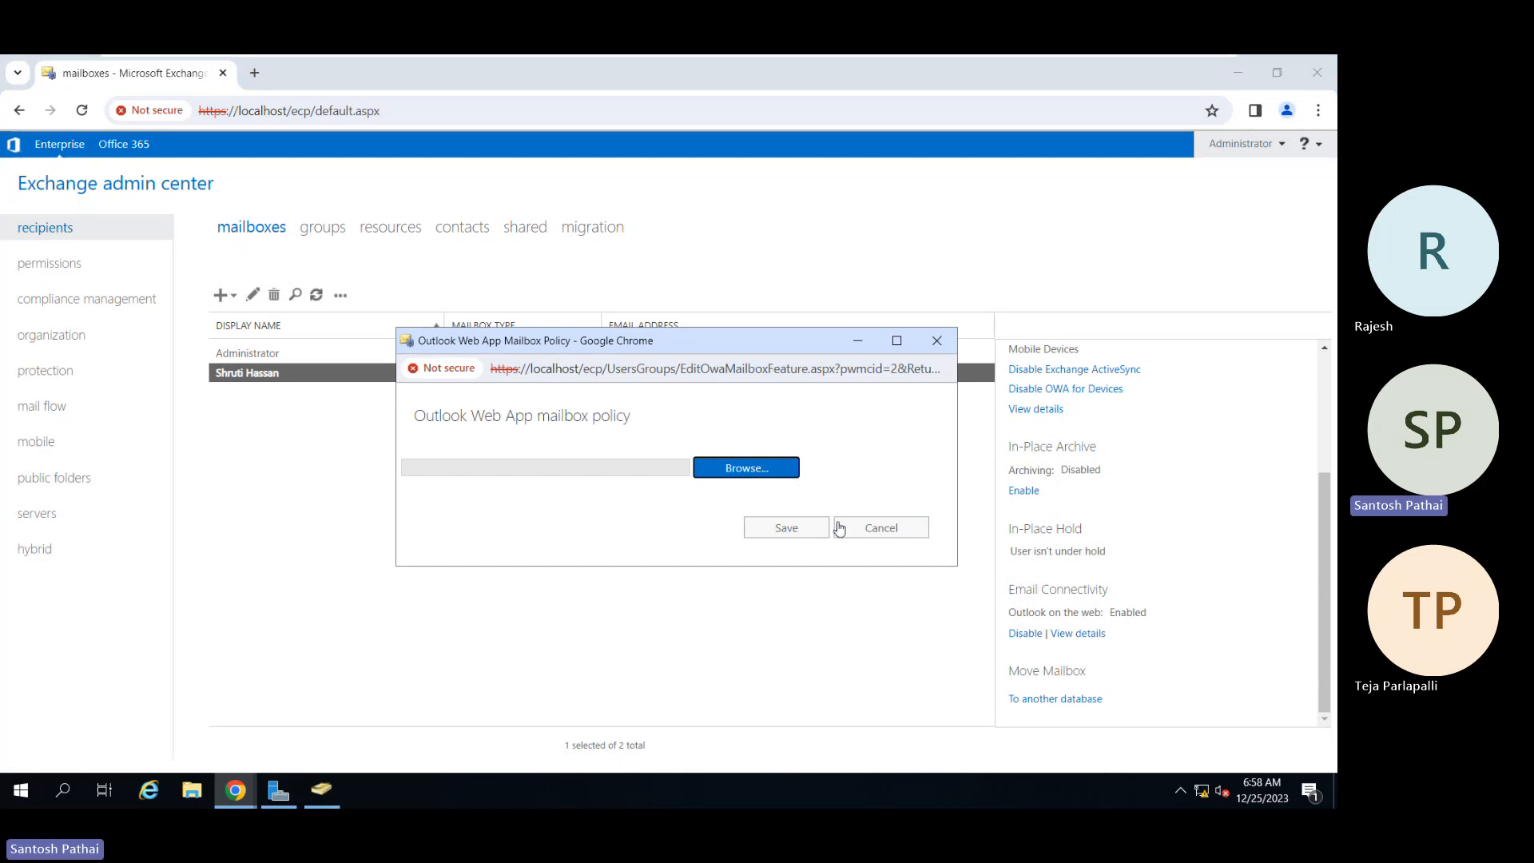
click(903, 534)
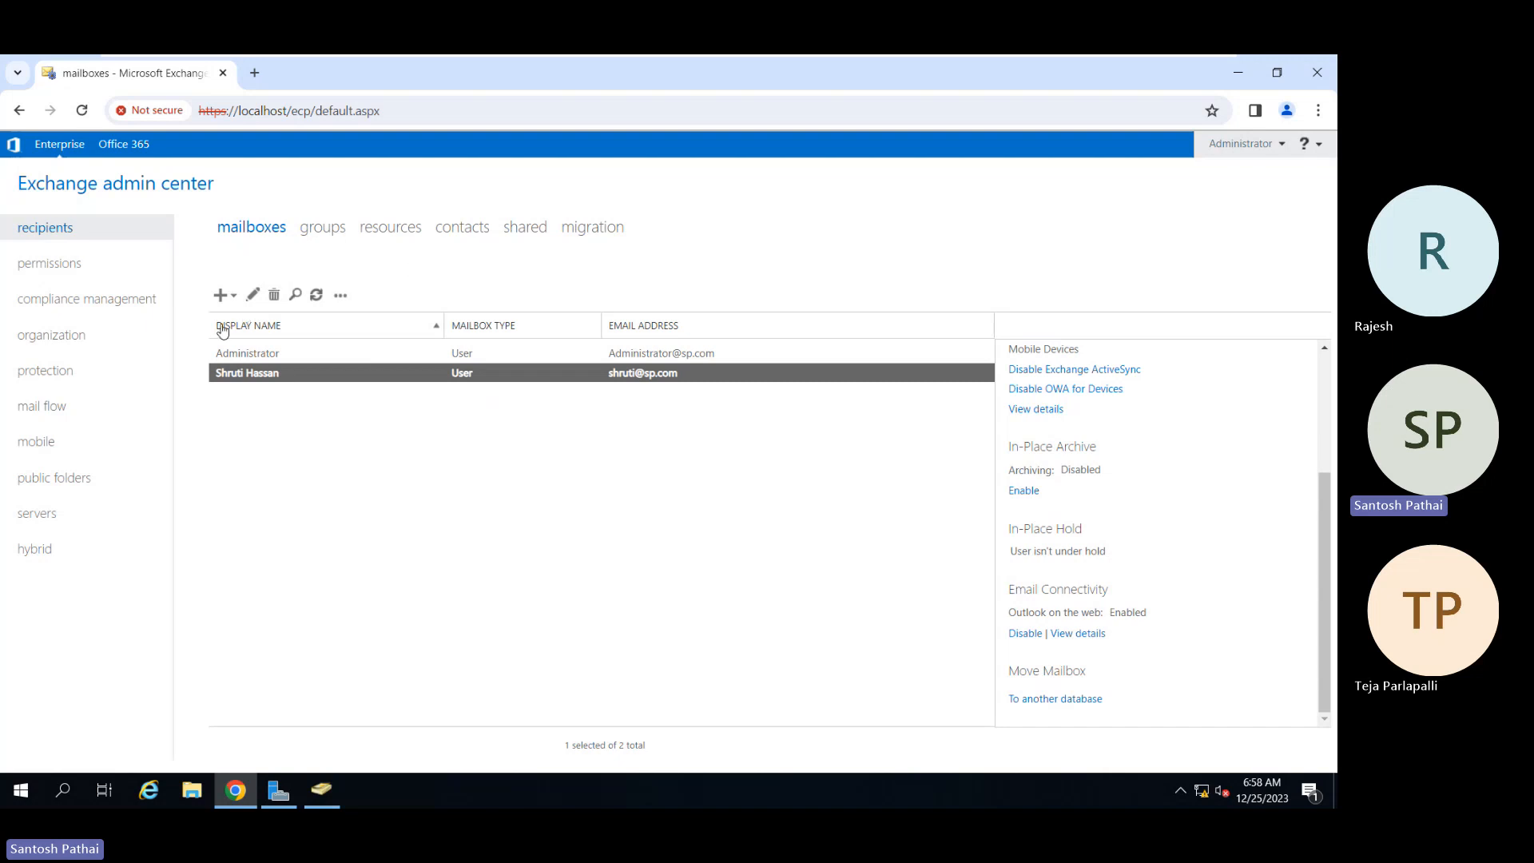
click(42, 517)
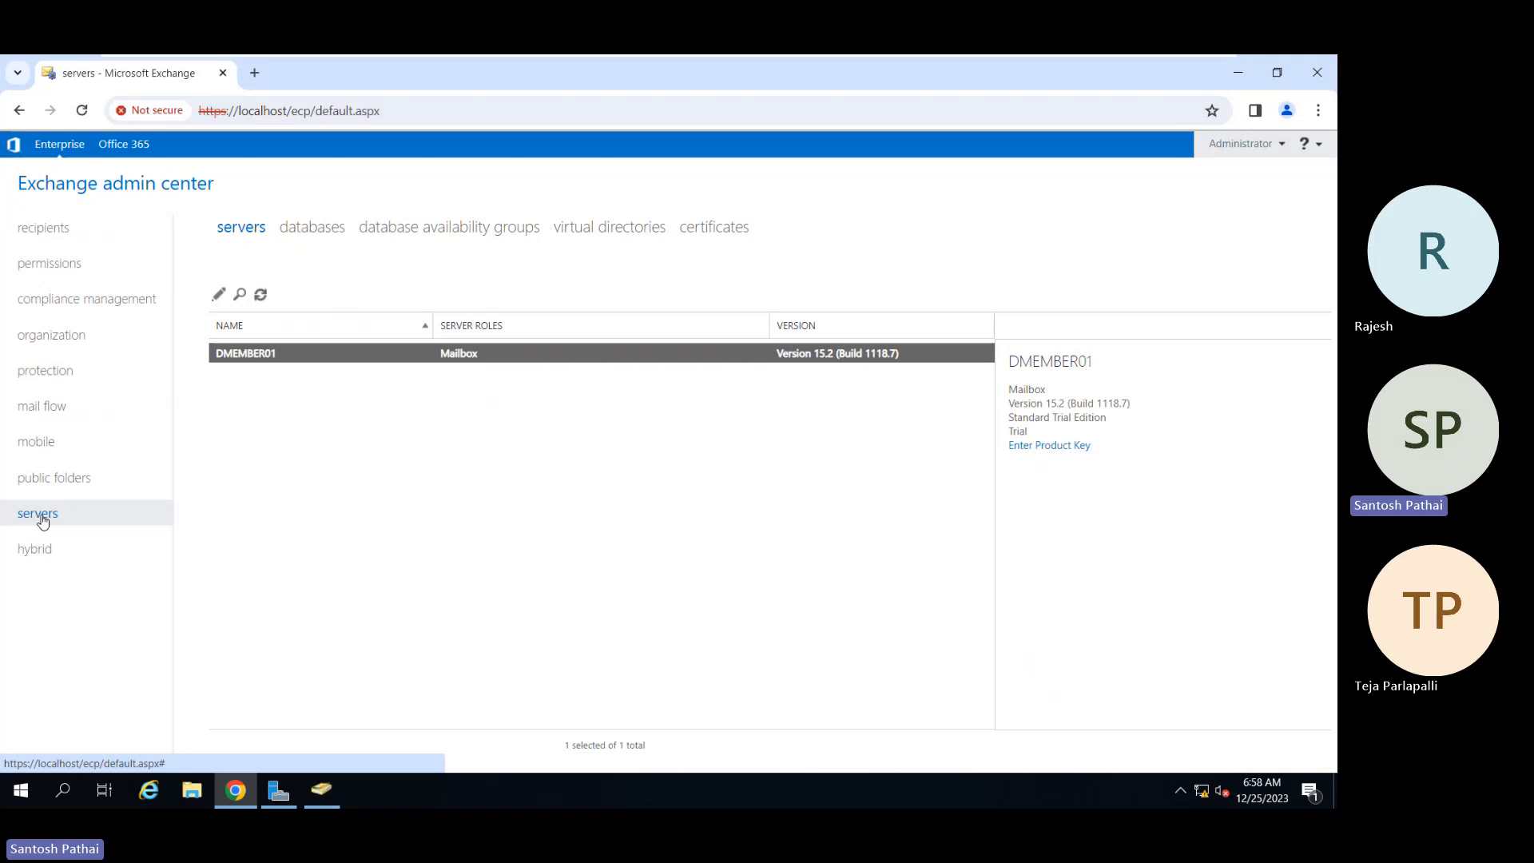
Step: Open organization sharing settings, then minimize the VM to the host's Microsoft Learn page
click(48, 349)
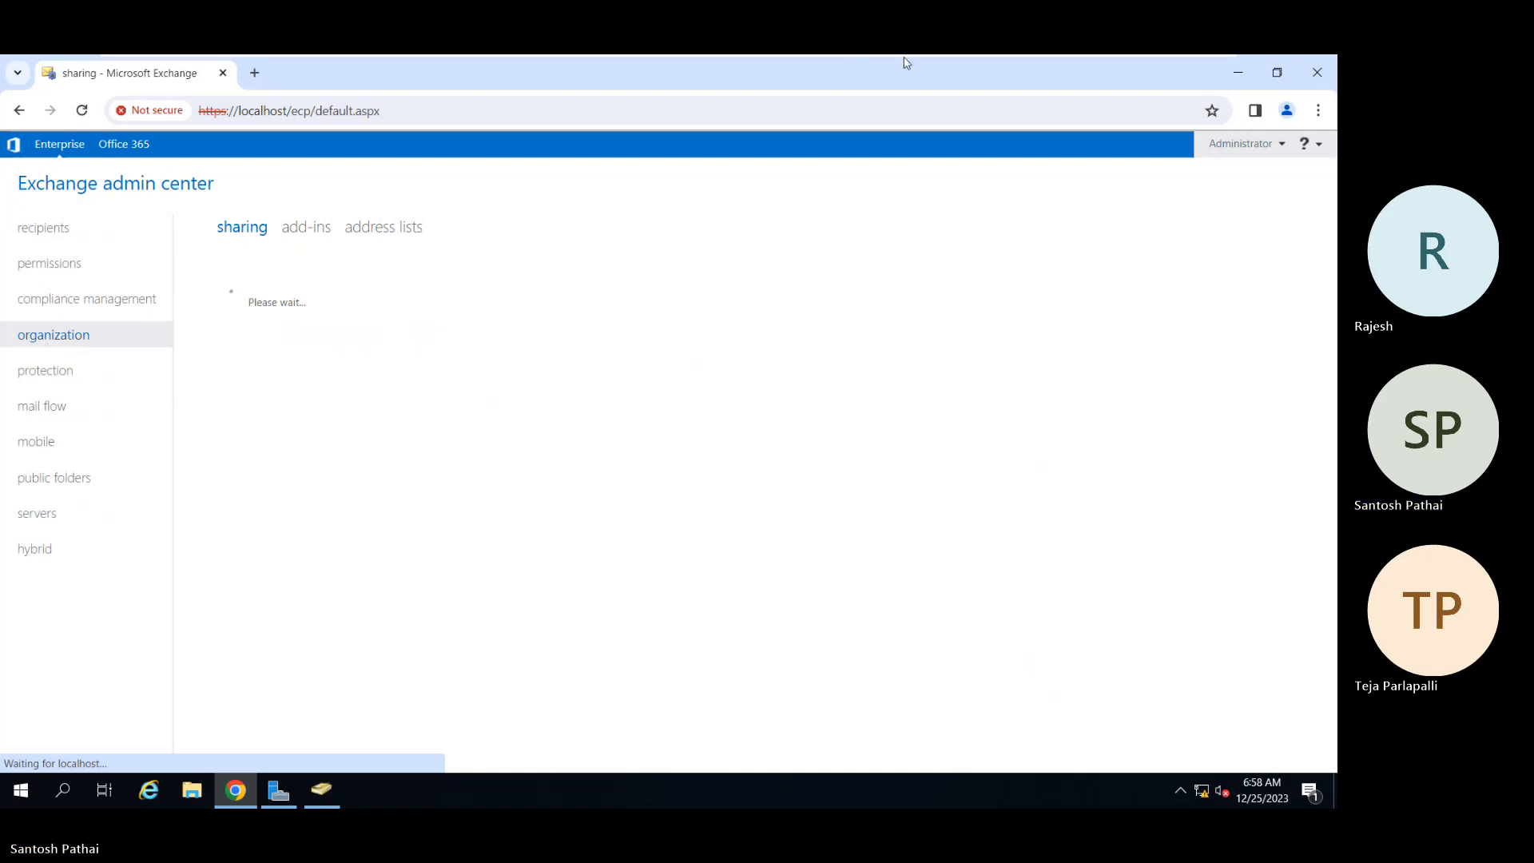
mouse_move(998, 56)
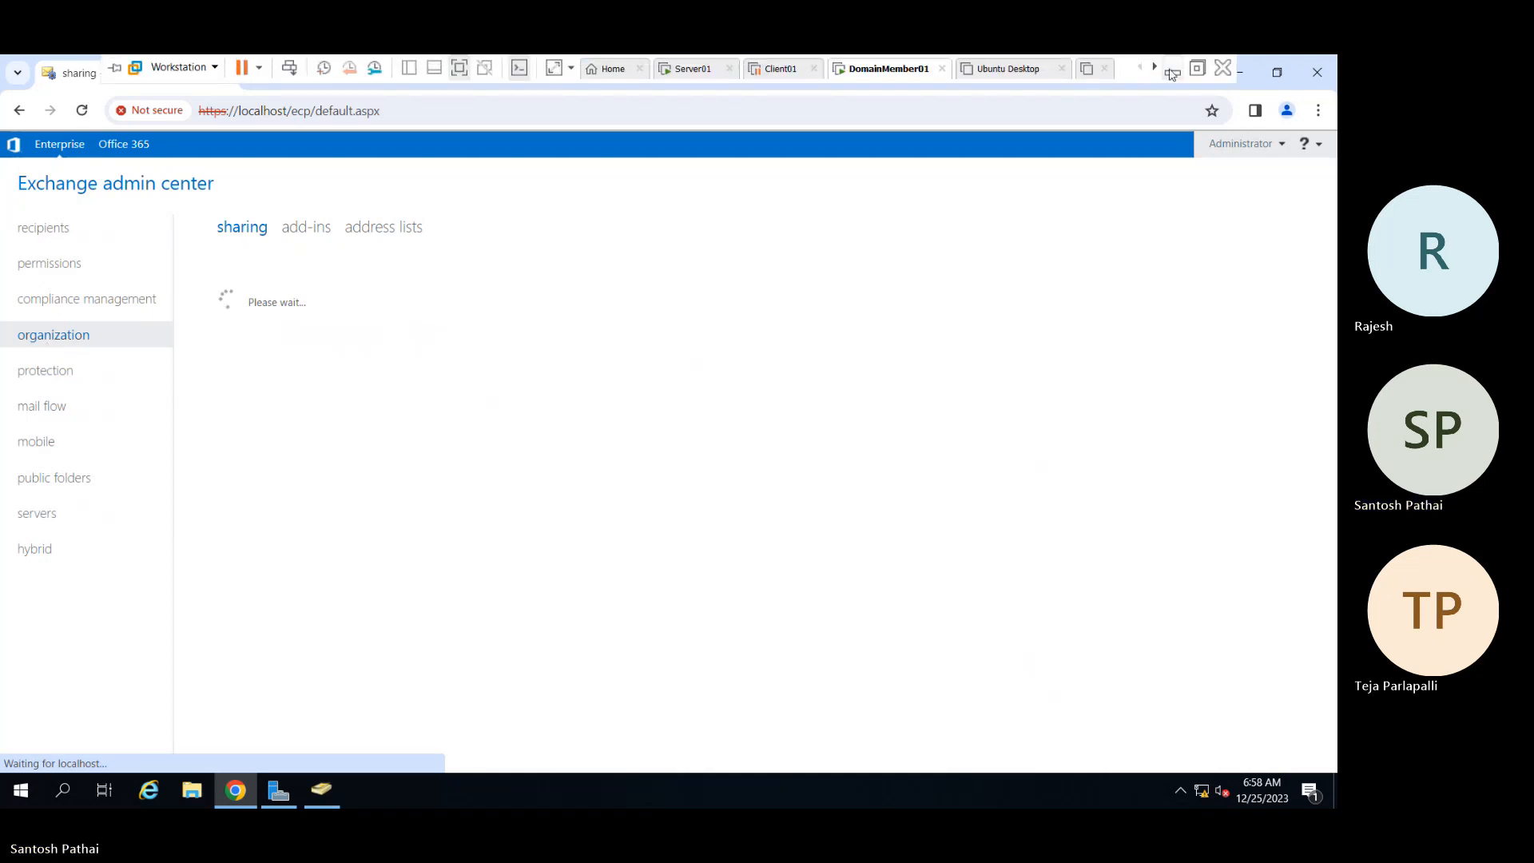
click(1171, 73)
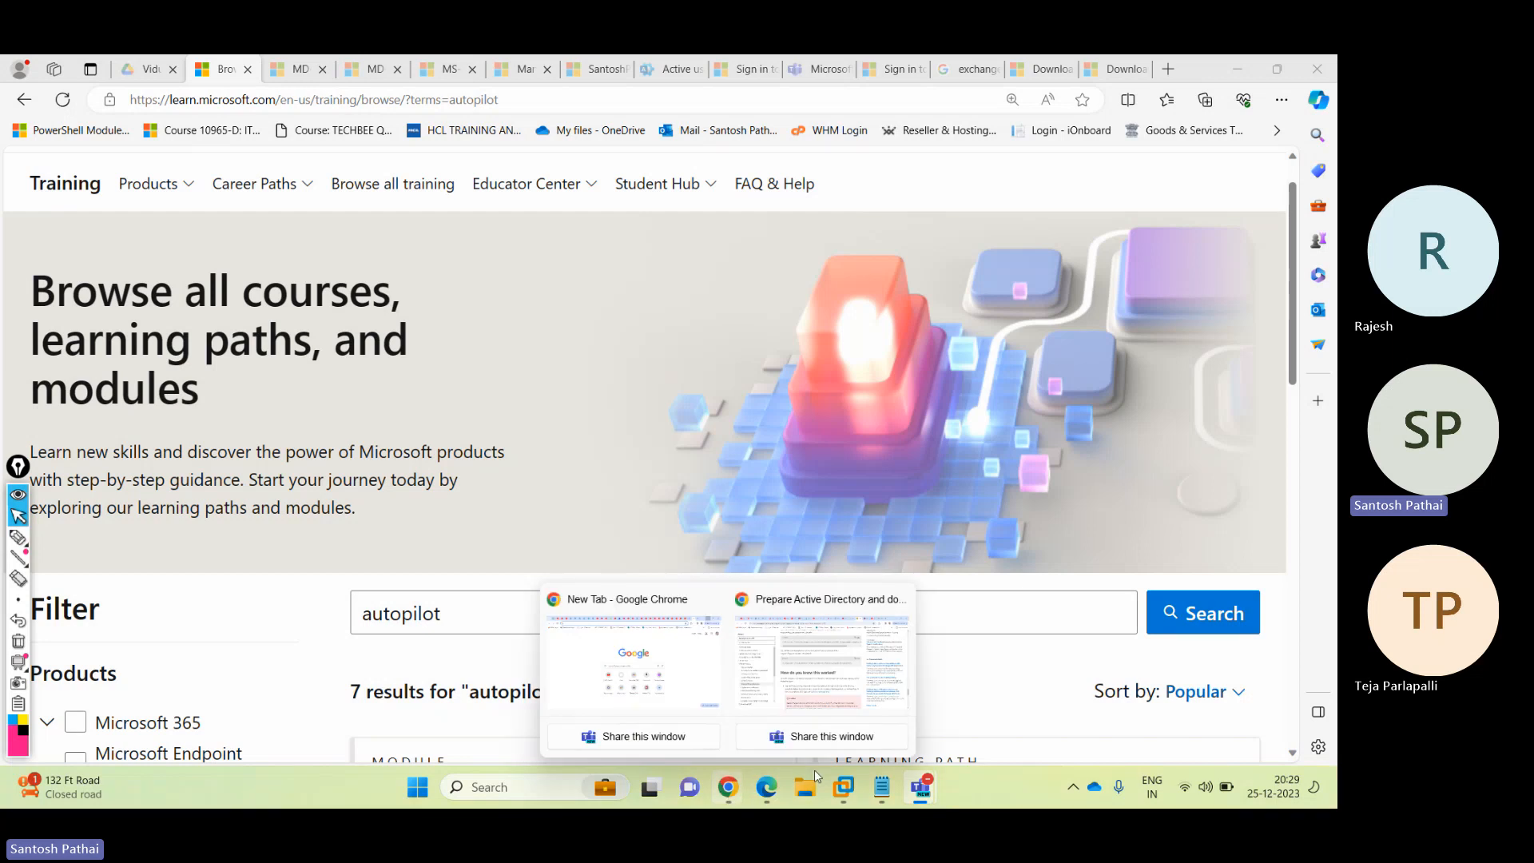
Step: Restore the DomainMember01 VM from its taskbar preview, back on the organization sharing page
mouse_move(851, 784)
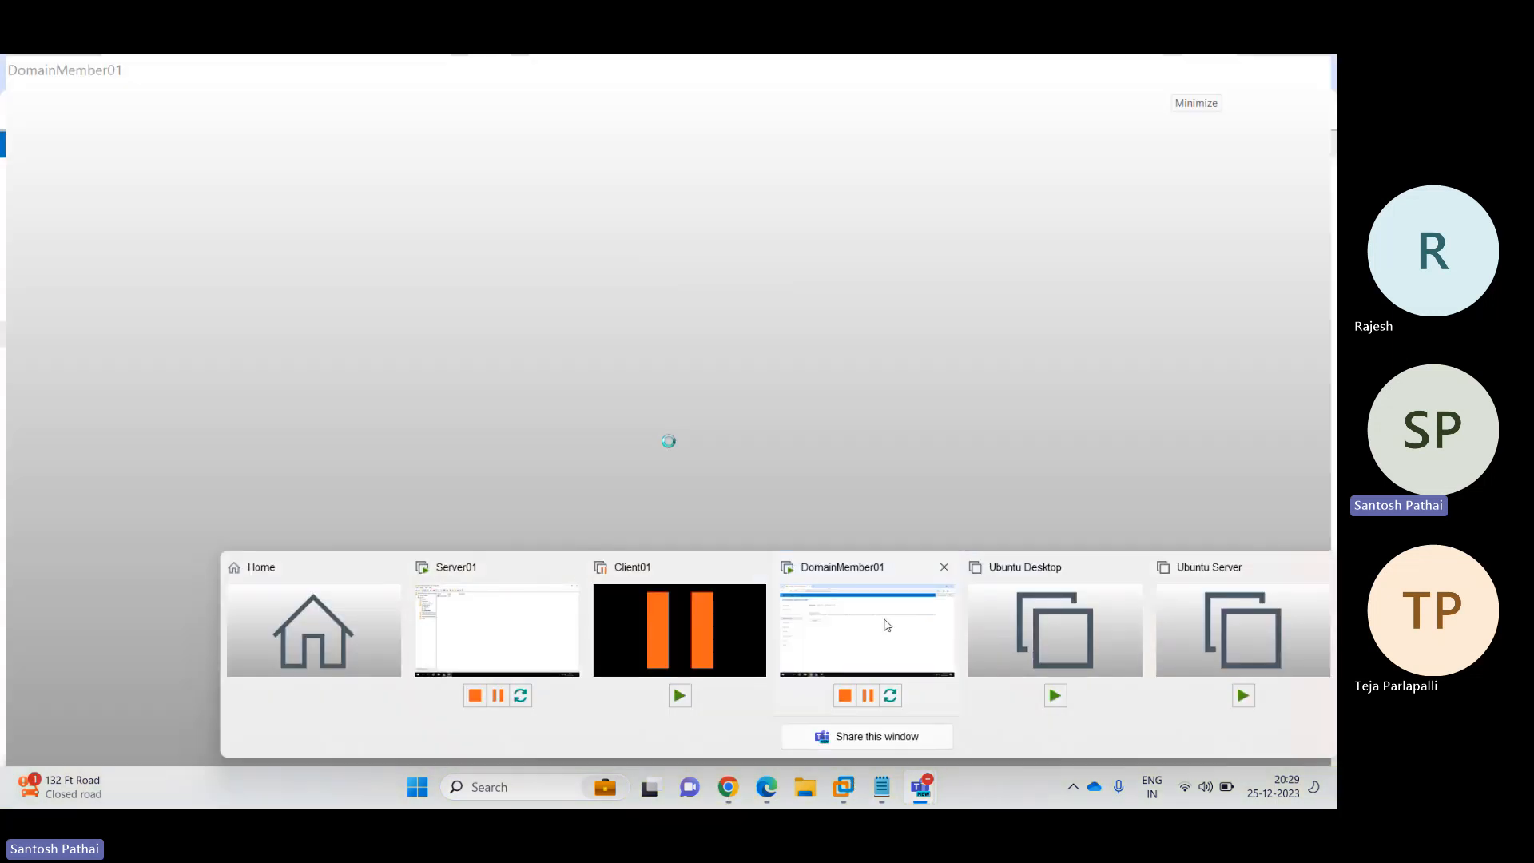
click(887, 626)
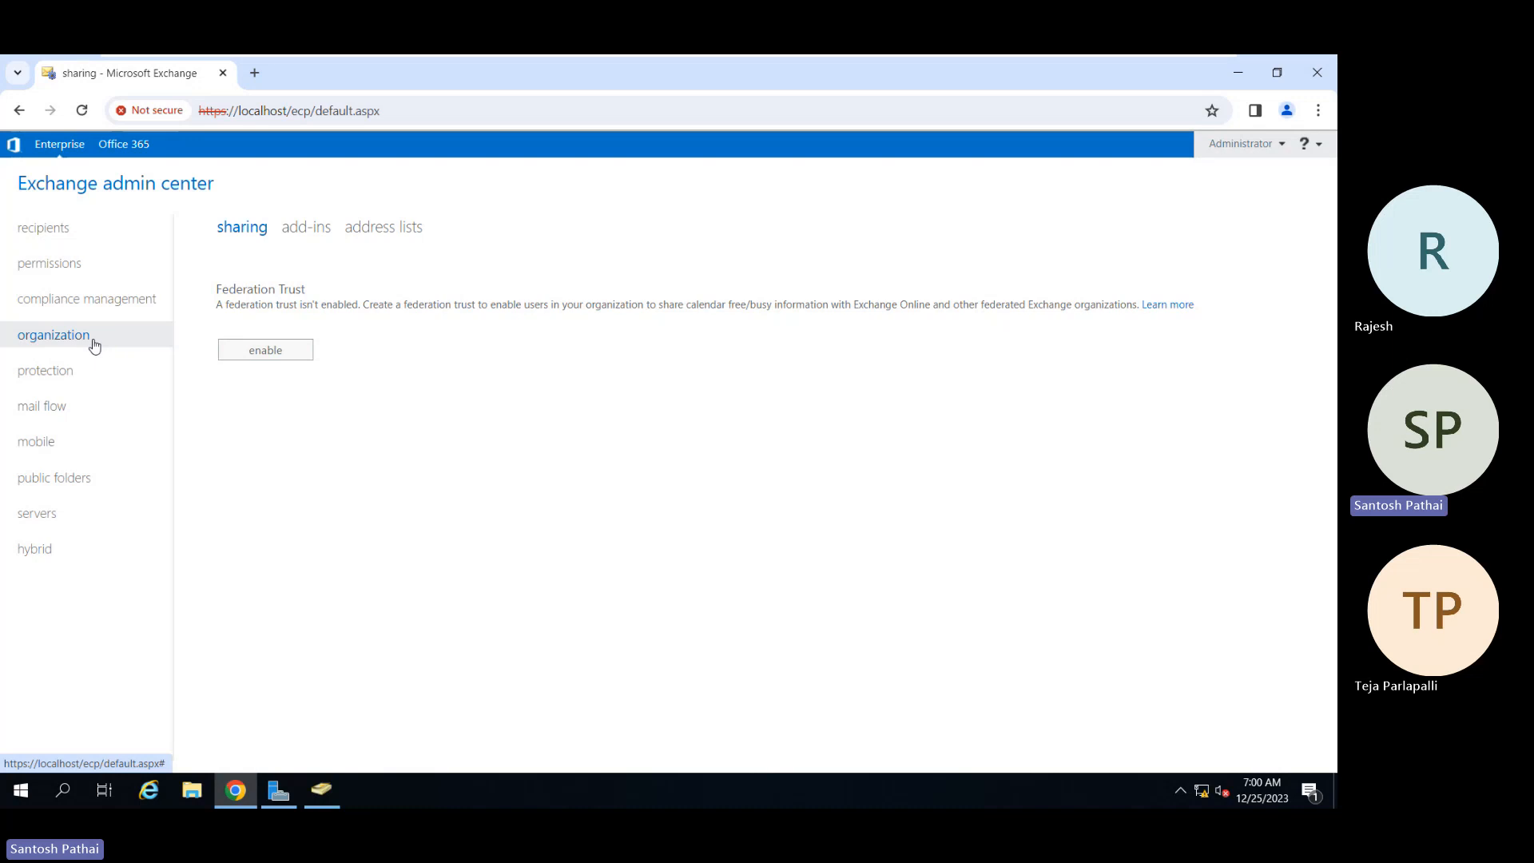
Step: Return to the servers list, glance at Server Manager, then minimize the VM to the host
click(56, 514)
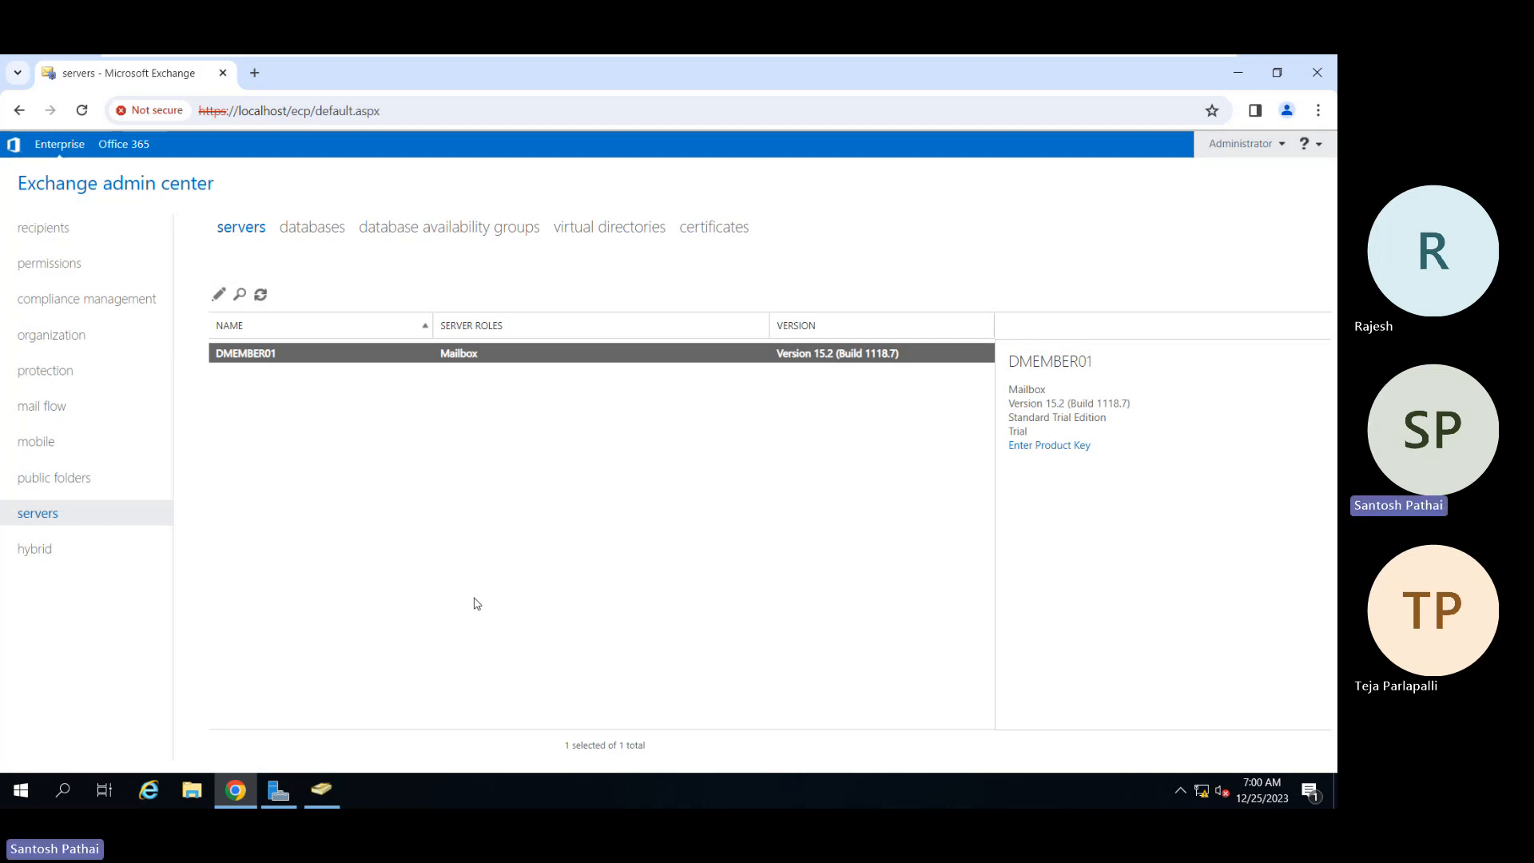
key(alt+Tab)
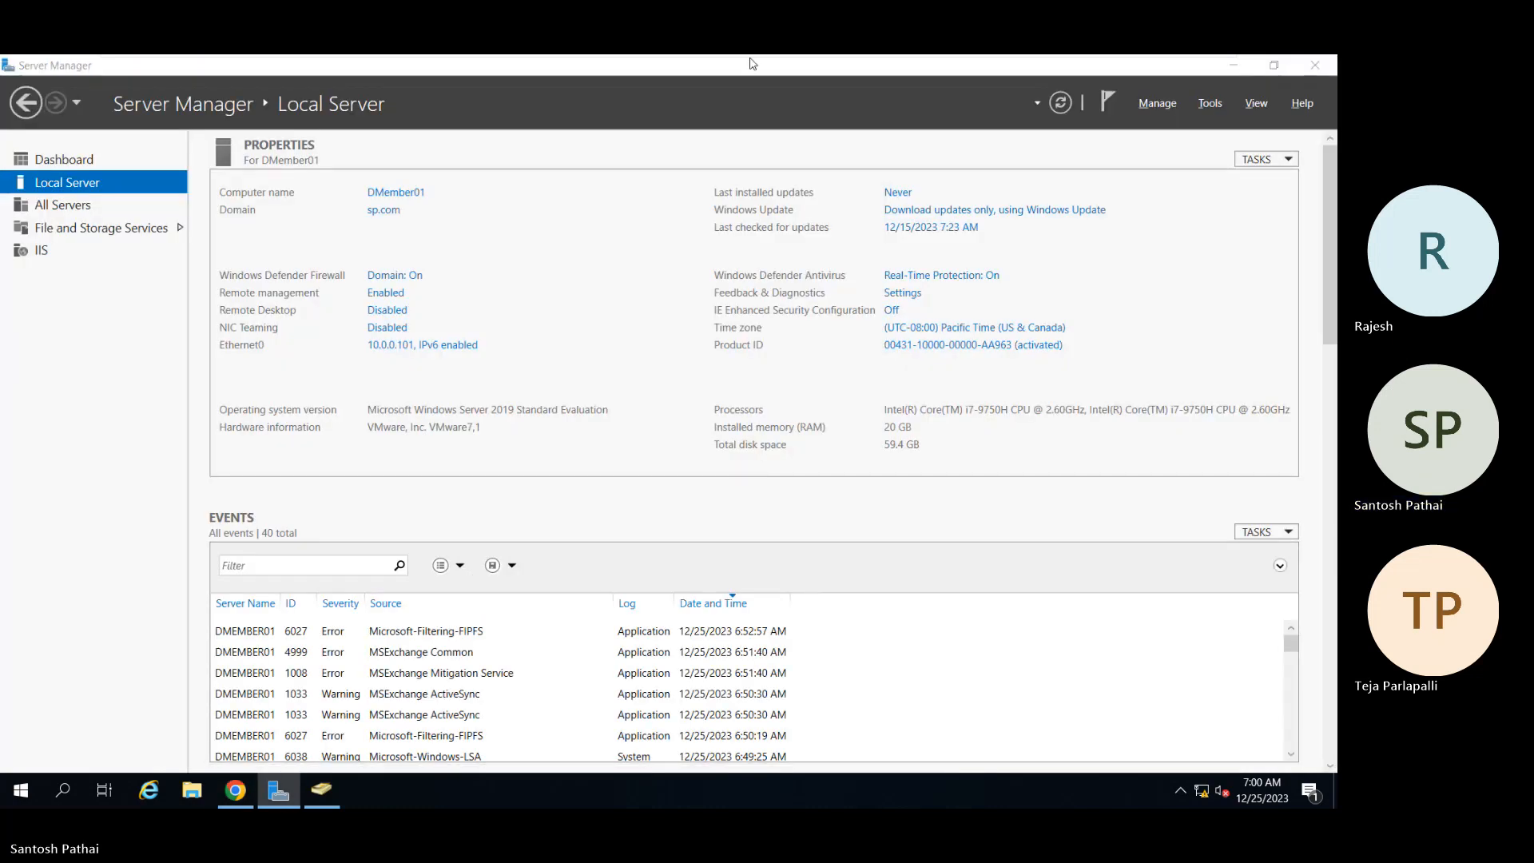
key(alt+Tab)
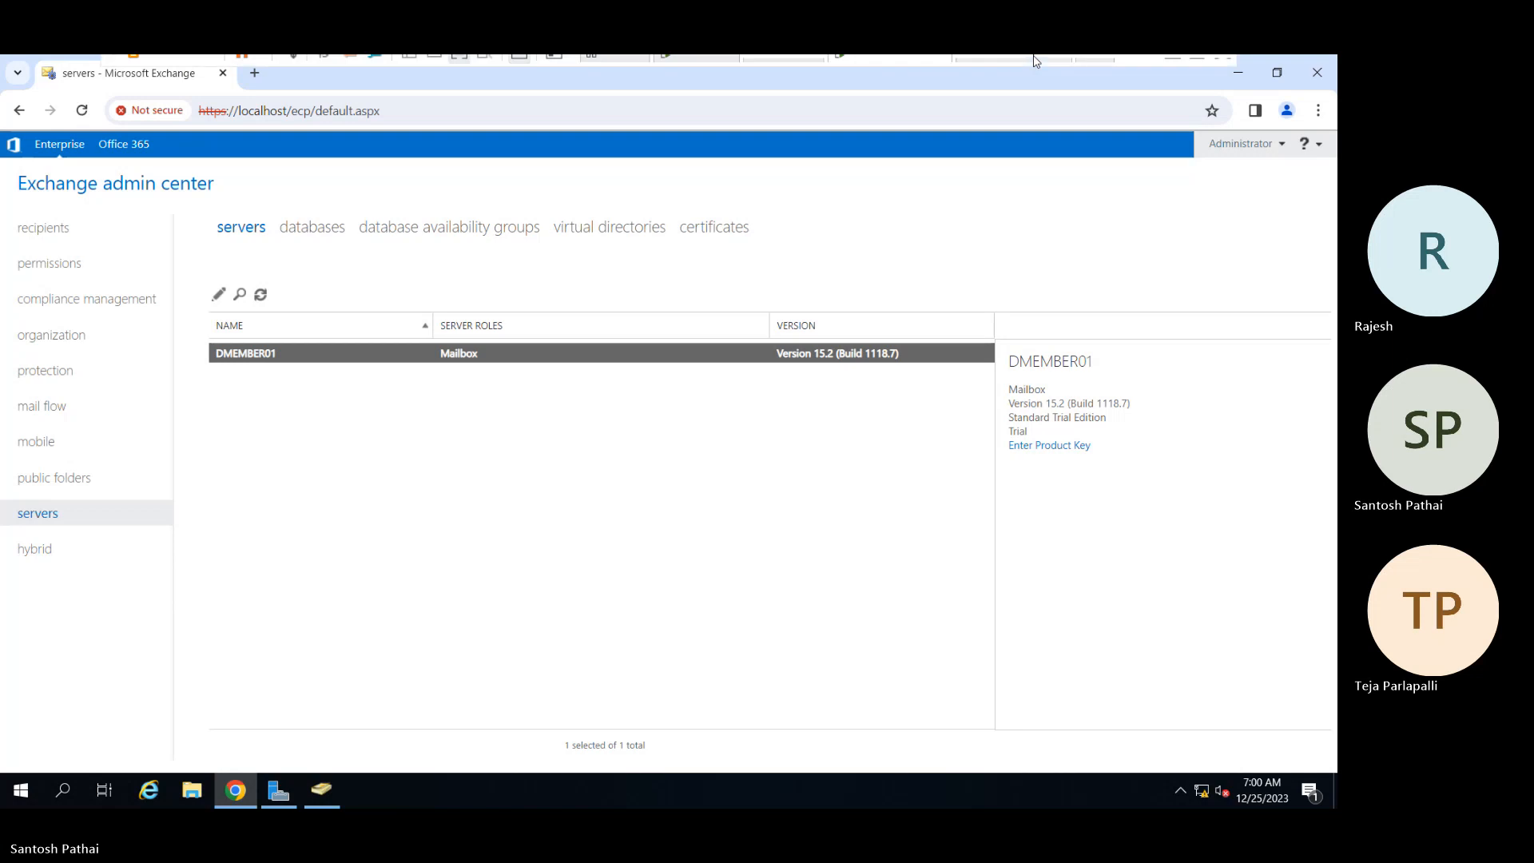
mouse_move(1123, 76)
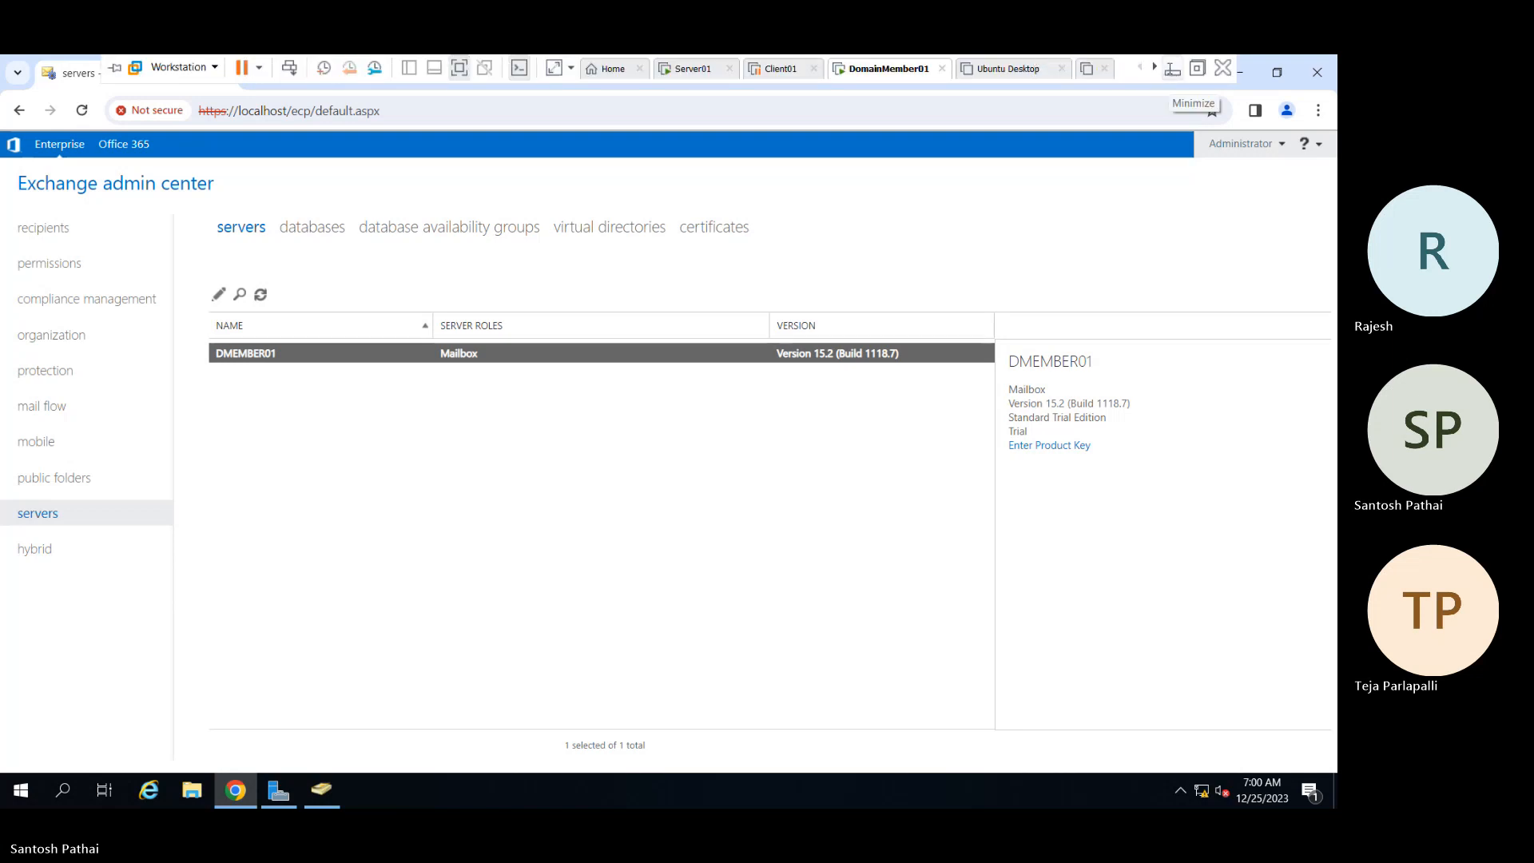
click(1172, 70)
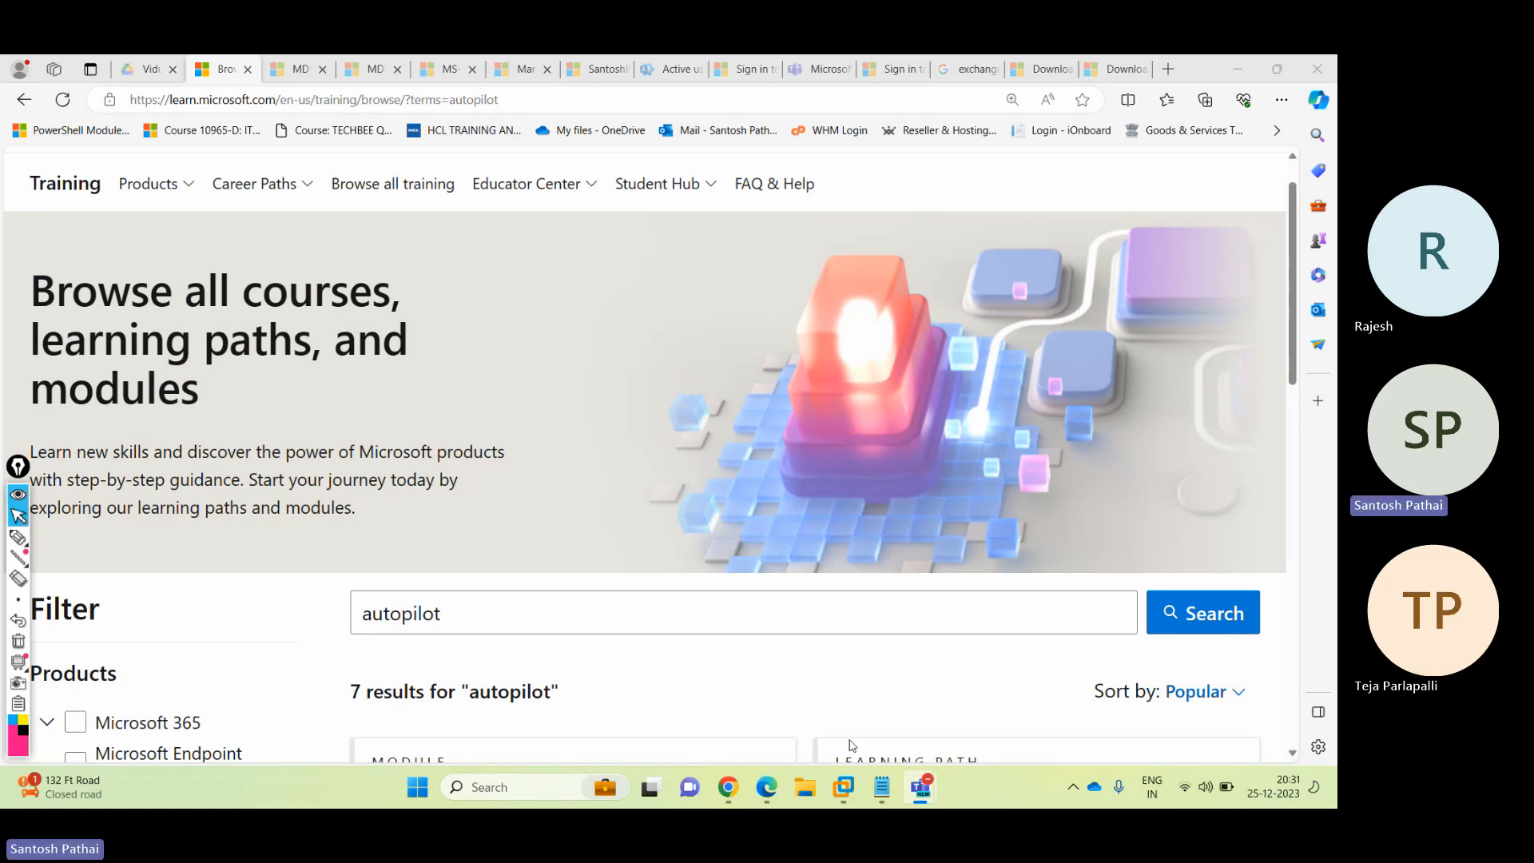
Step: Restore the DomainMember01 VM from the VMware taskbar preview, showing the servers list
mouse_move(848, 793)
click(843, 646)
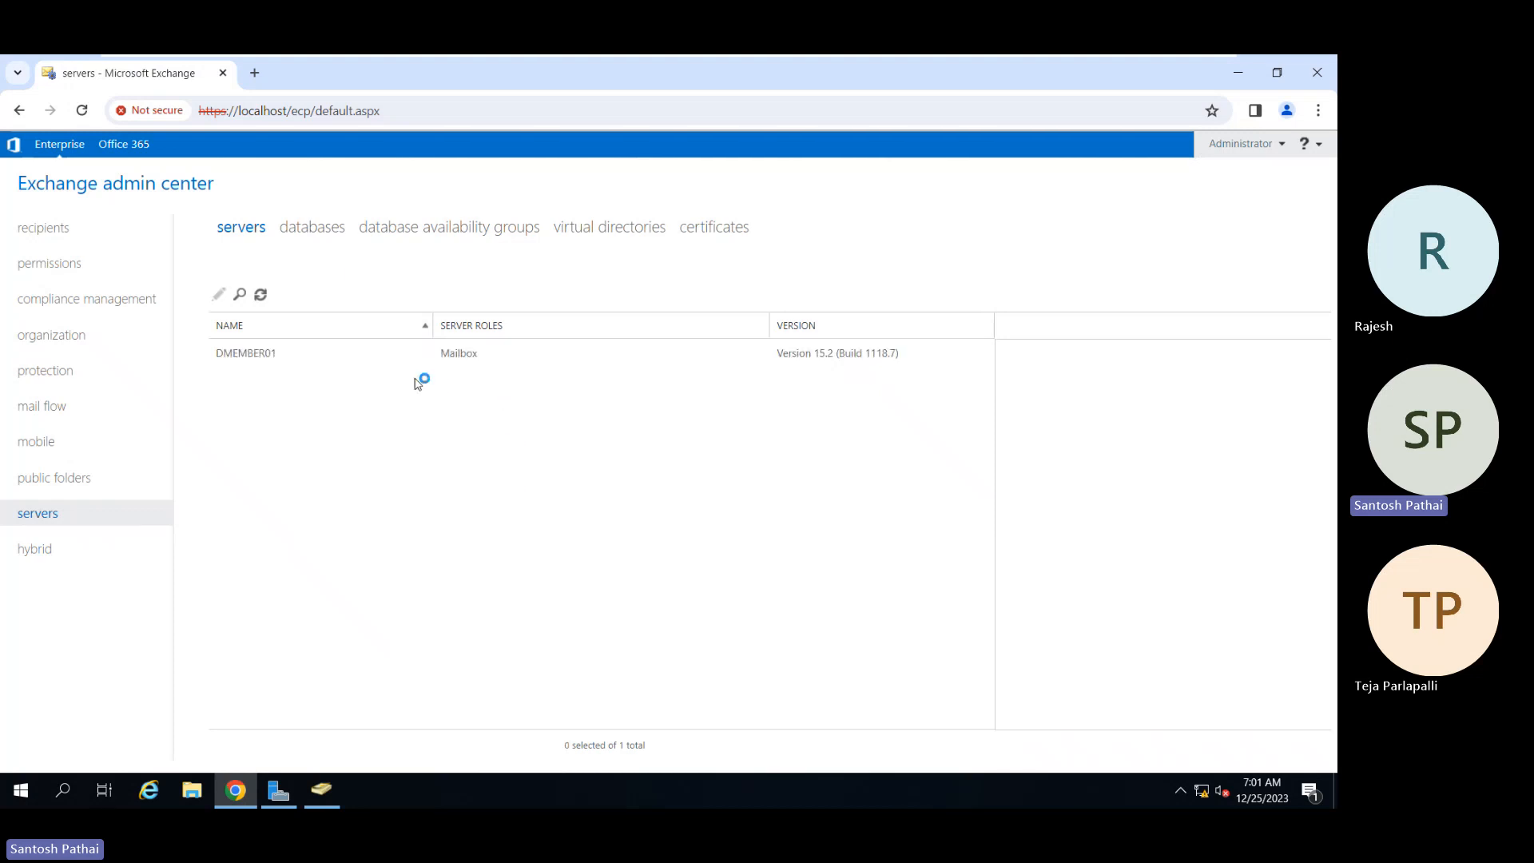
Step: Show mailbox databases sorted by ACTIVE ON SERVER with the NAME column widened
click(311, 231)
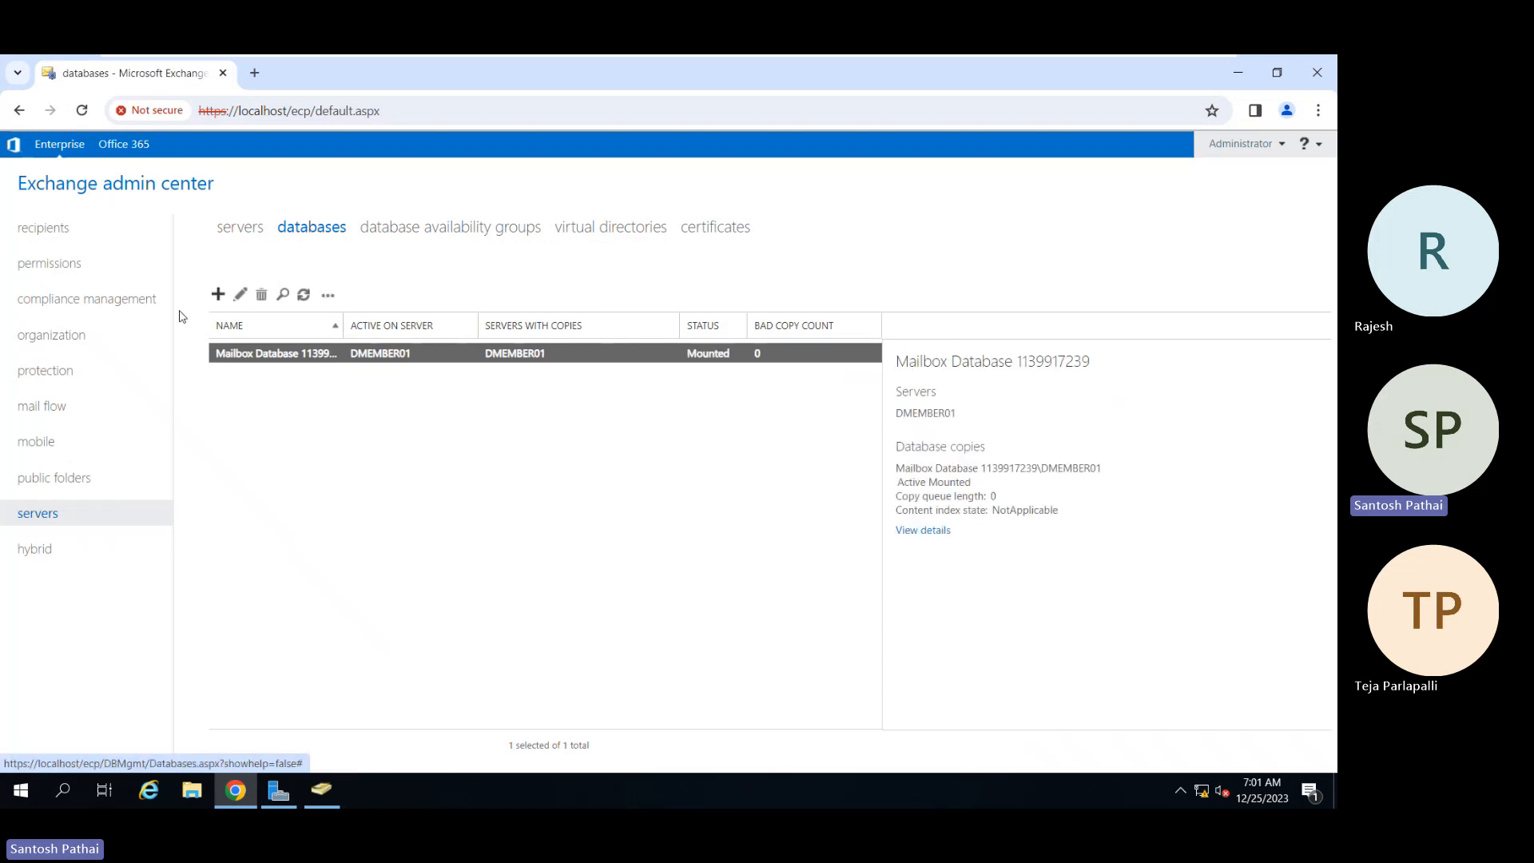
click(367, 331)
drag(345, 330, 375, 331)
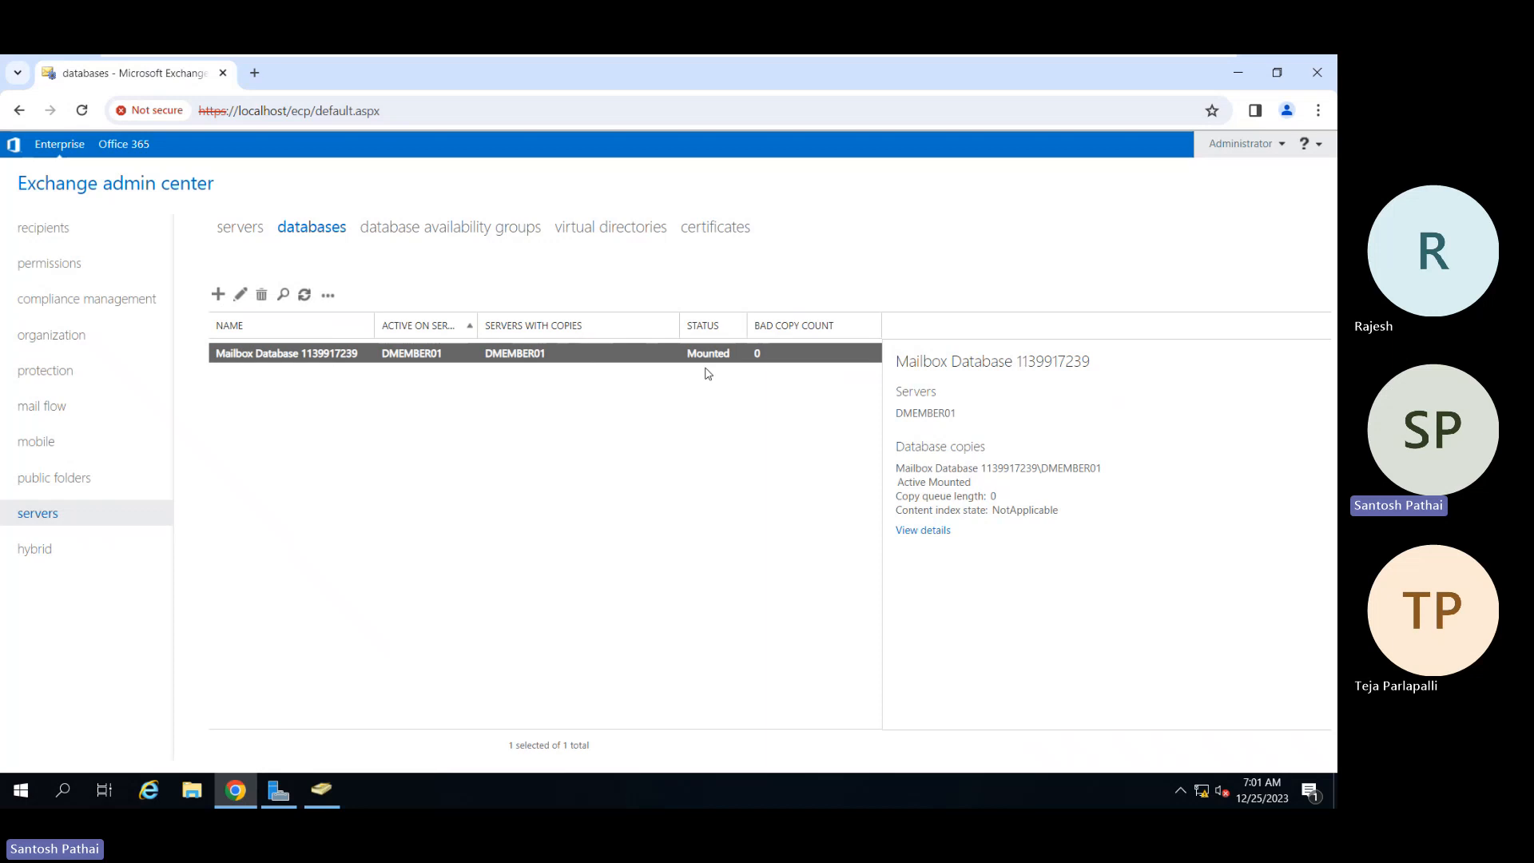
Step: Start new mailbox database MBDB01 on DMEMBER01 and select its default database file path
click(218, 295)
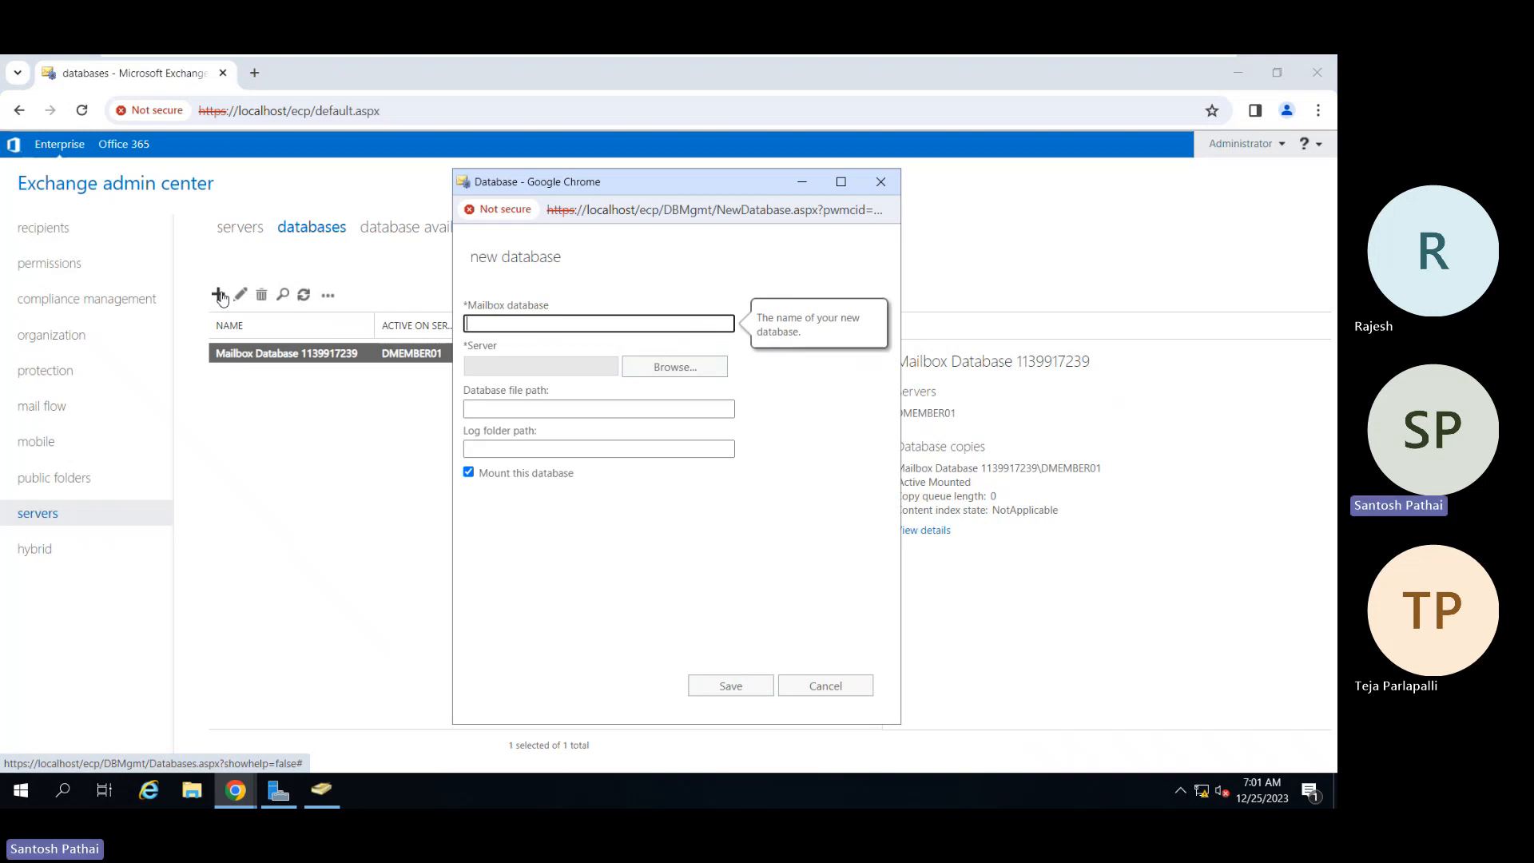
text(MBDB)
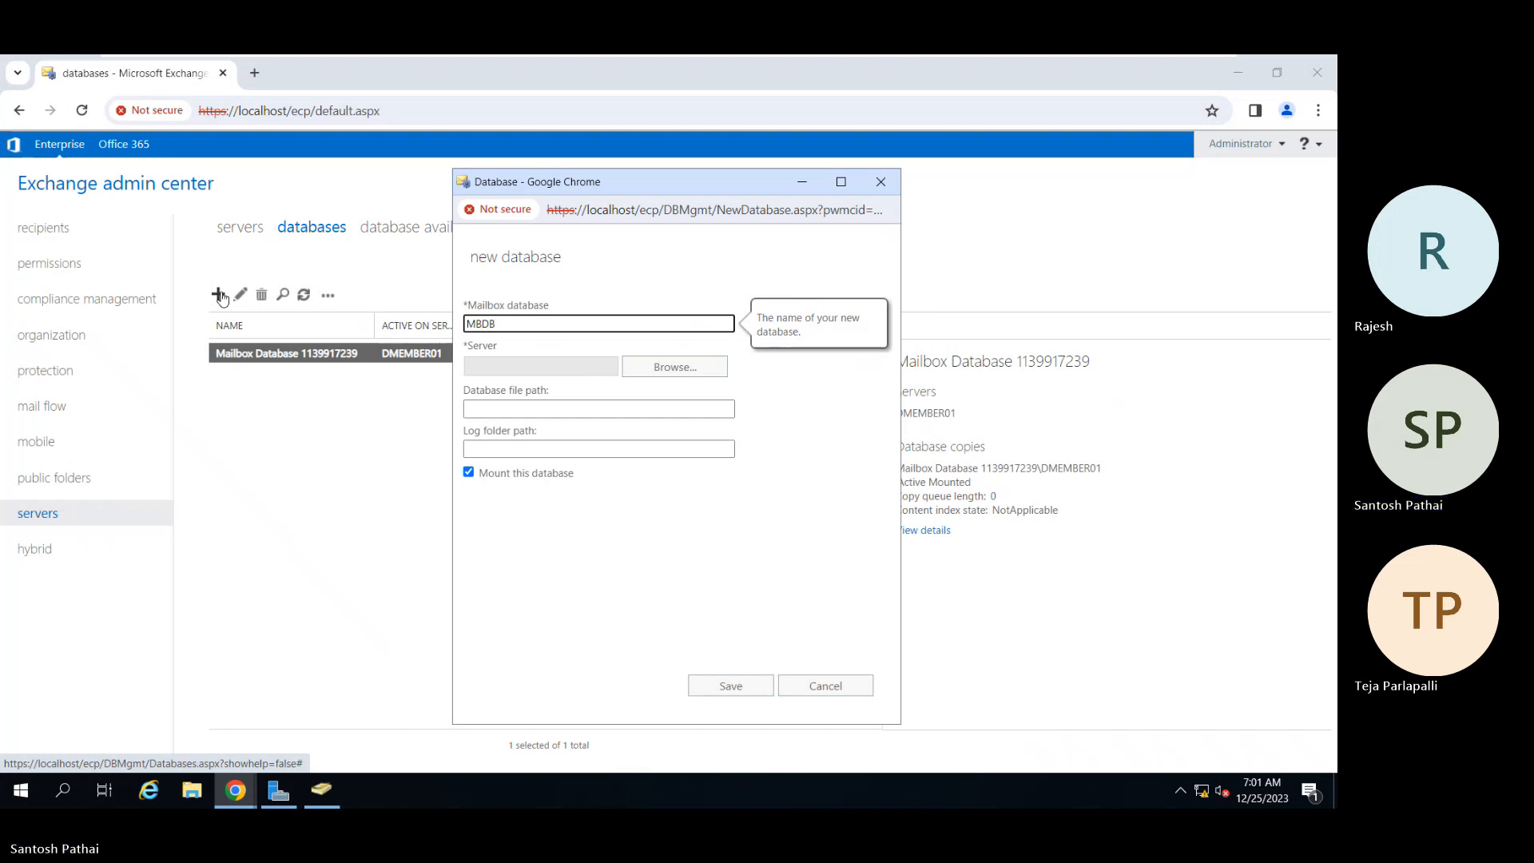
text(01)
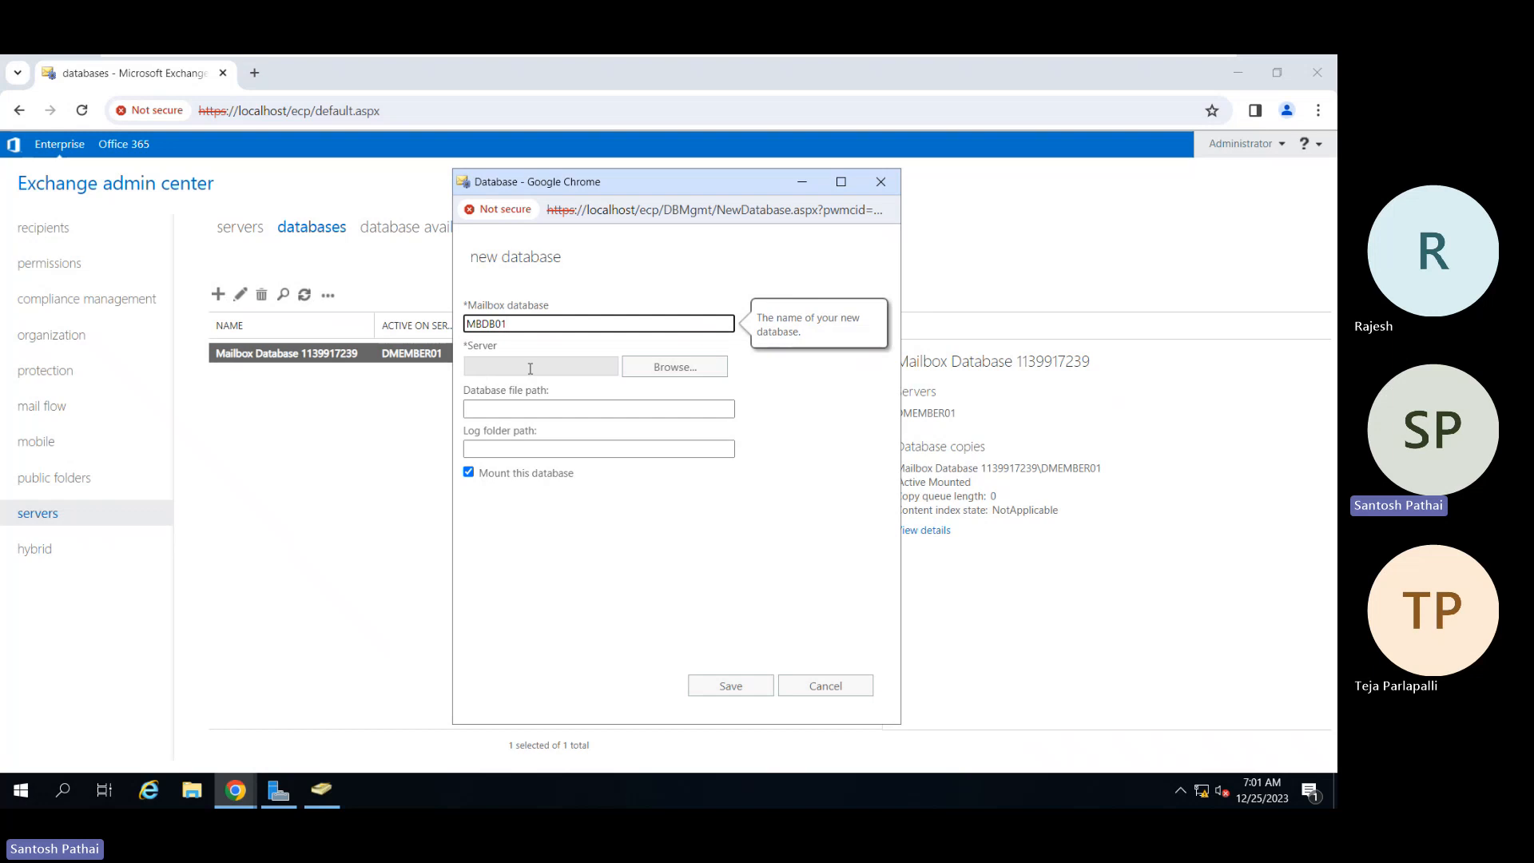
click(653, 378)
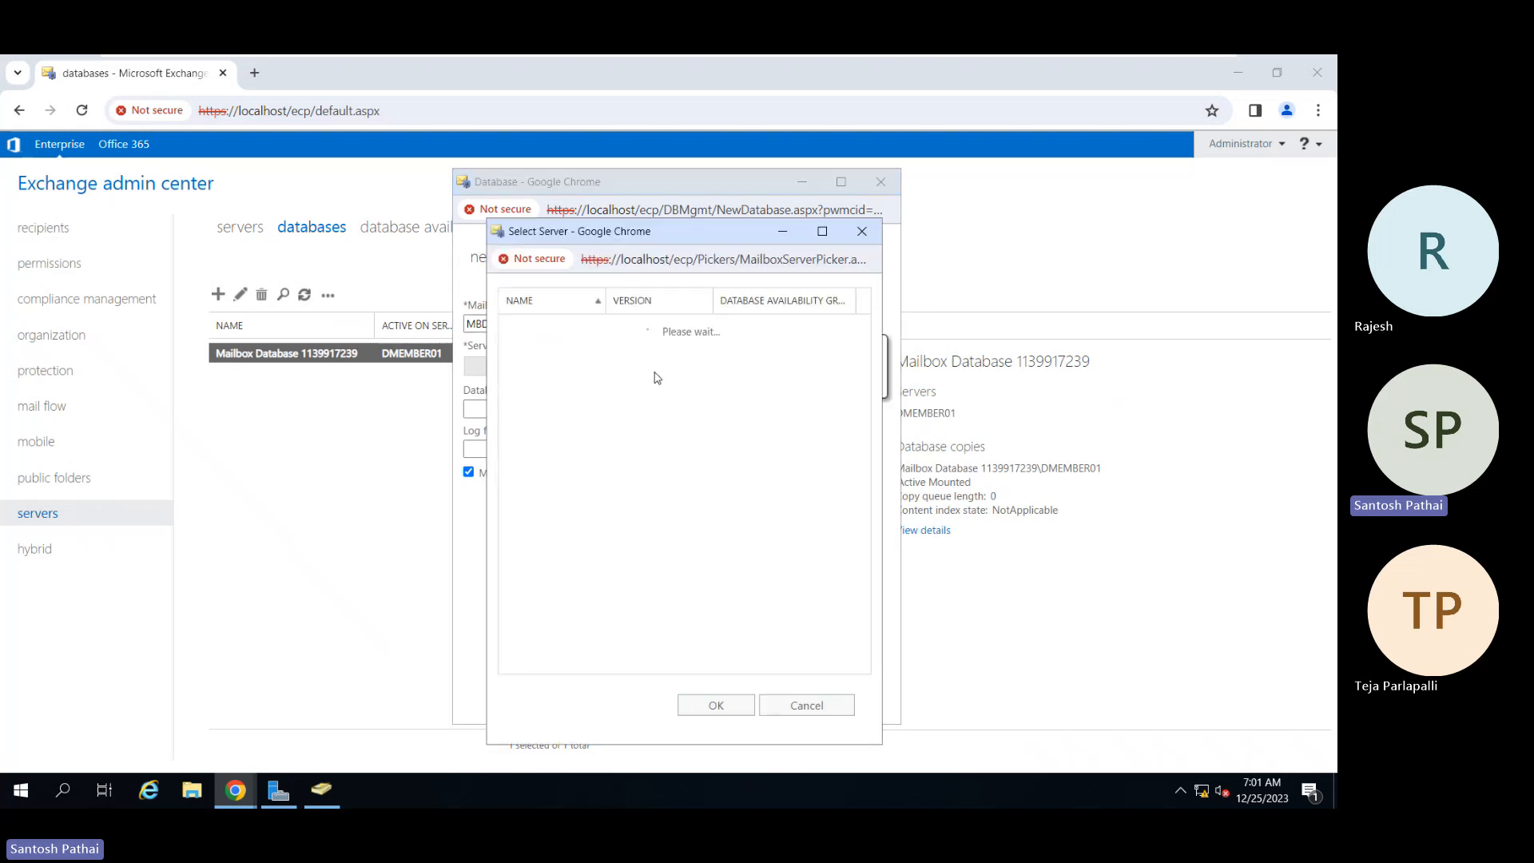
click(707, 705)
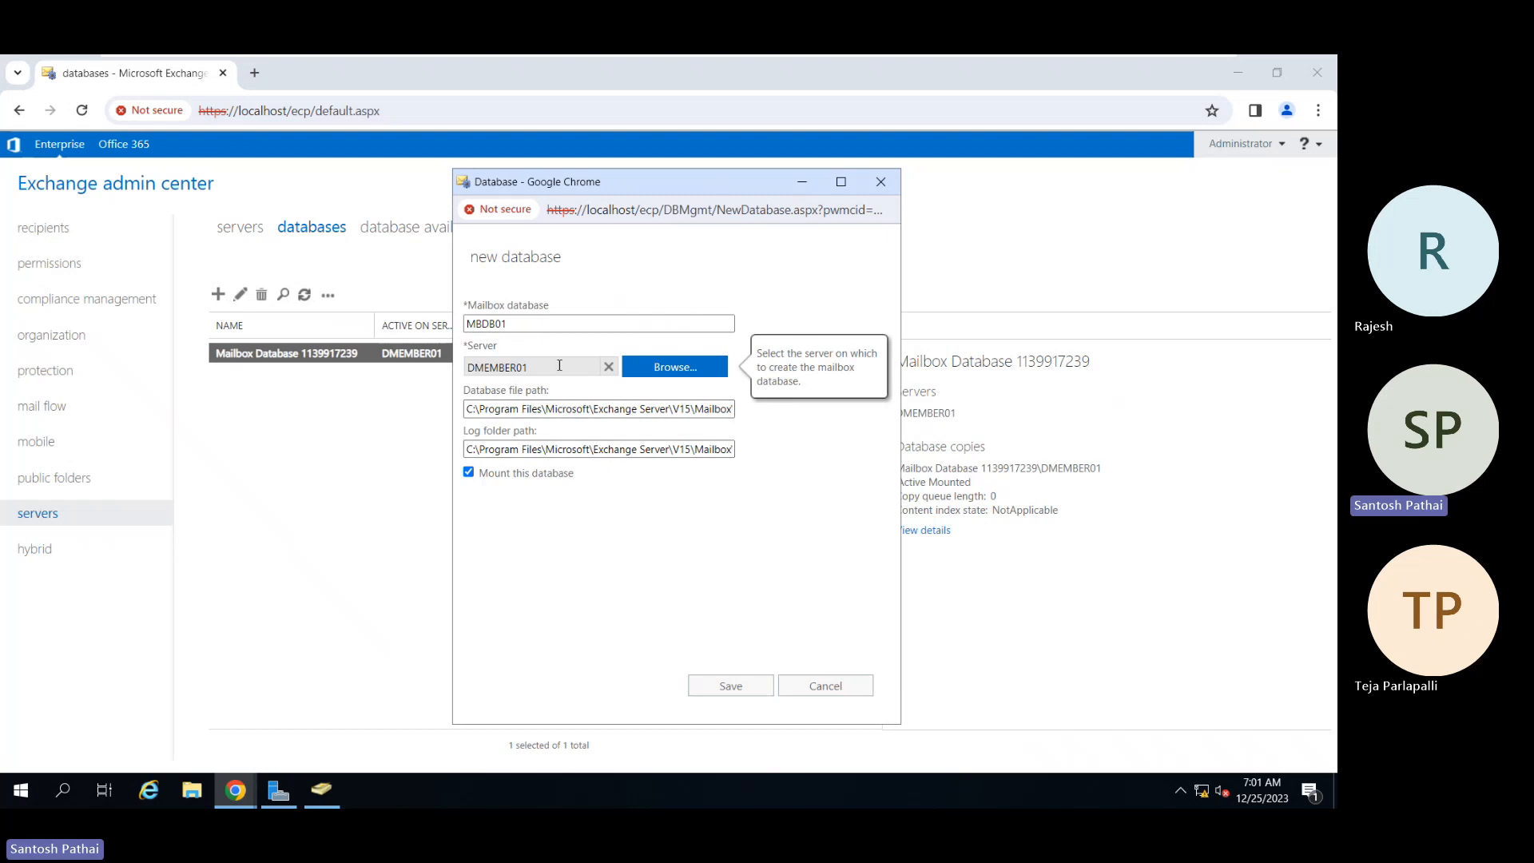
click(512, 410)
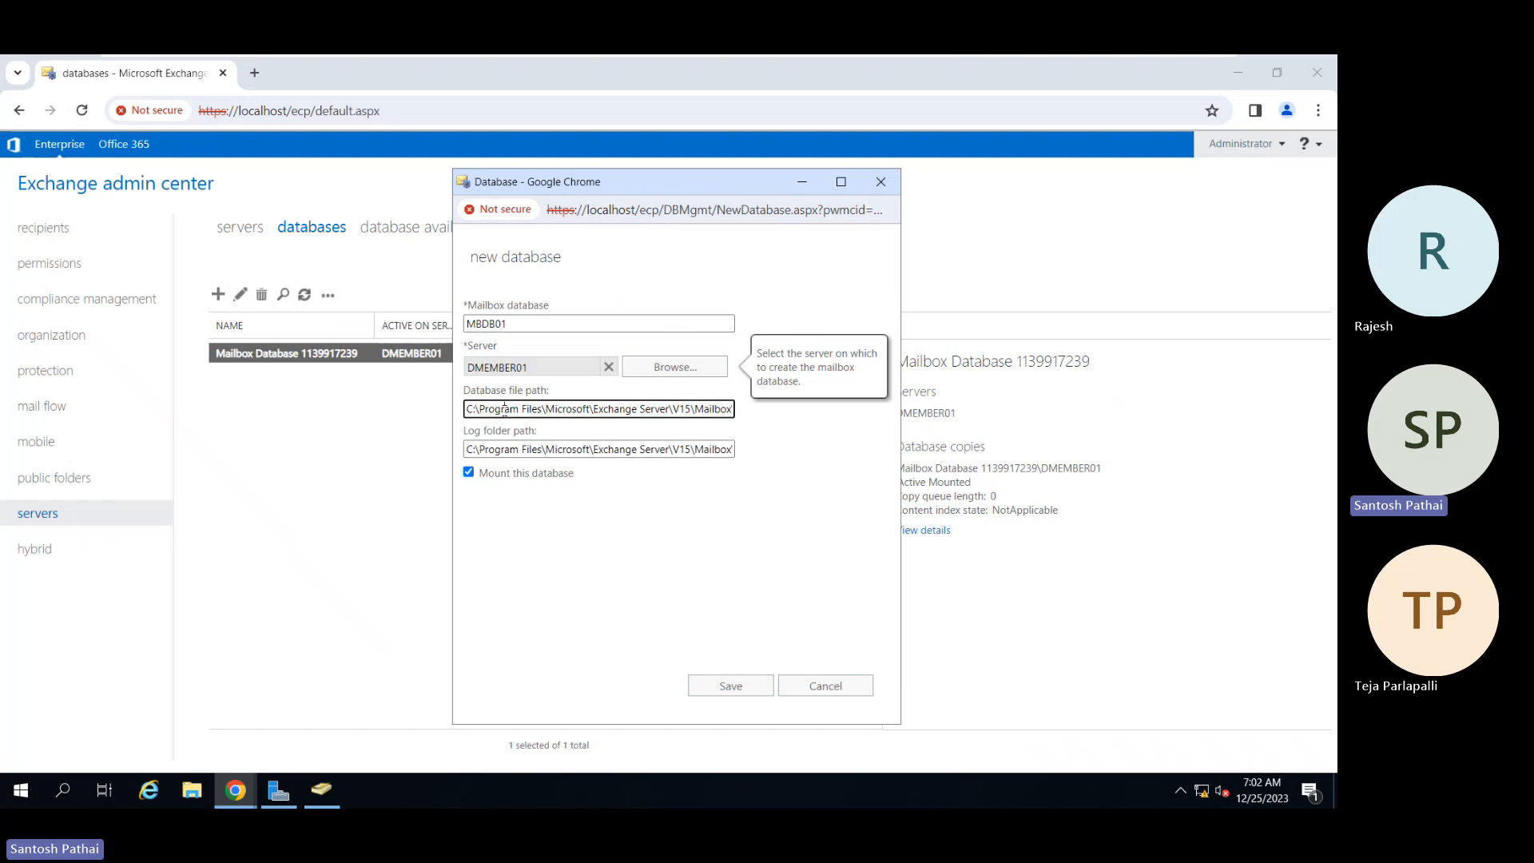
triple_click(504, 409)
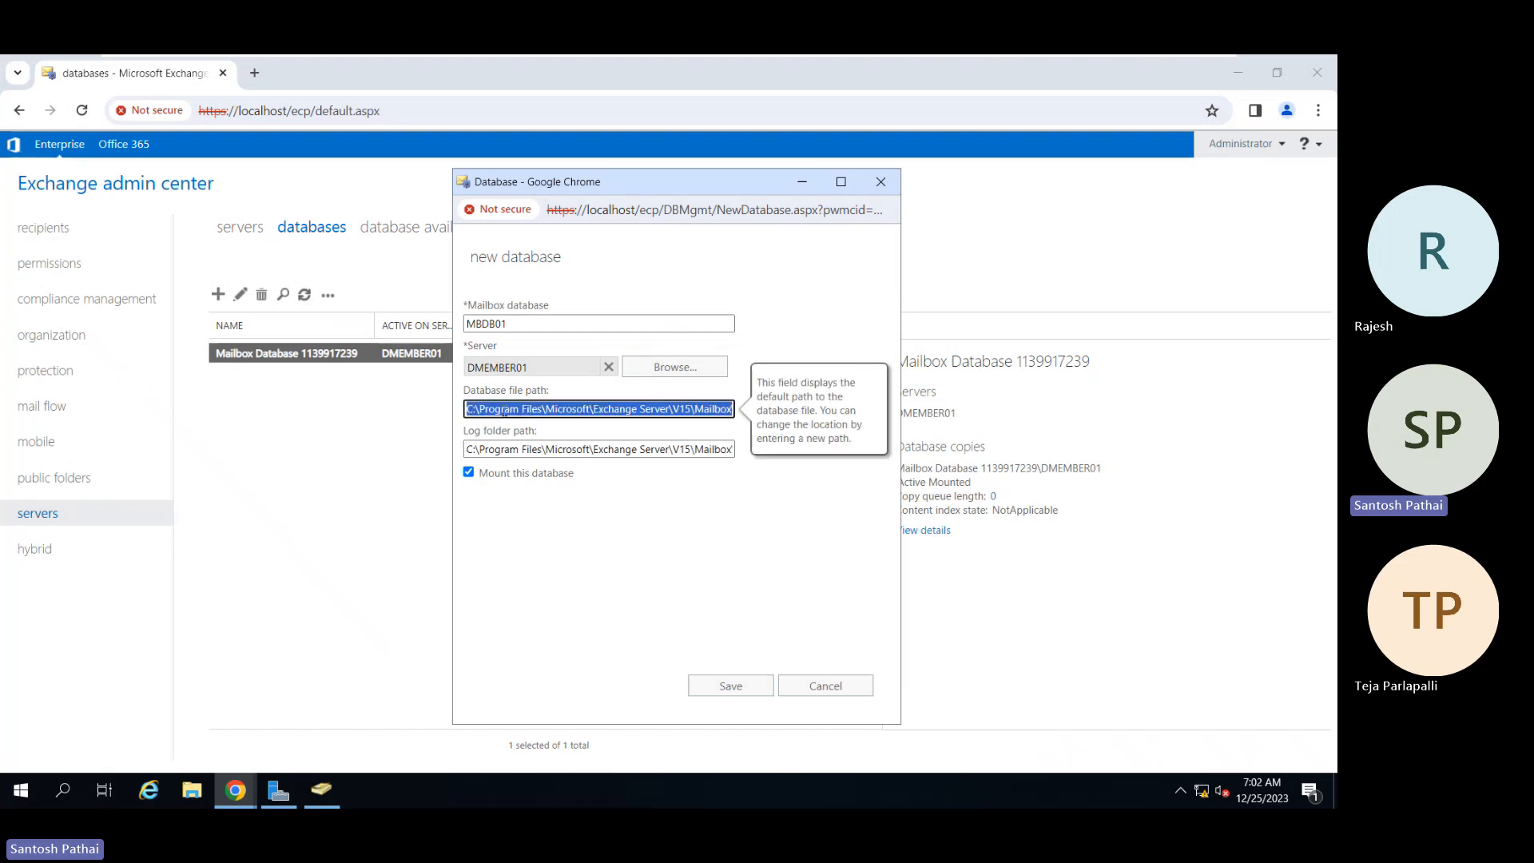
Step: Record the MBDB01 database file path and log folder path on separate lines in Notepad
key(super+r)
text(notepad)
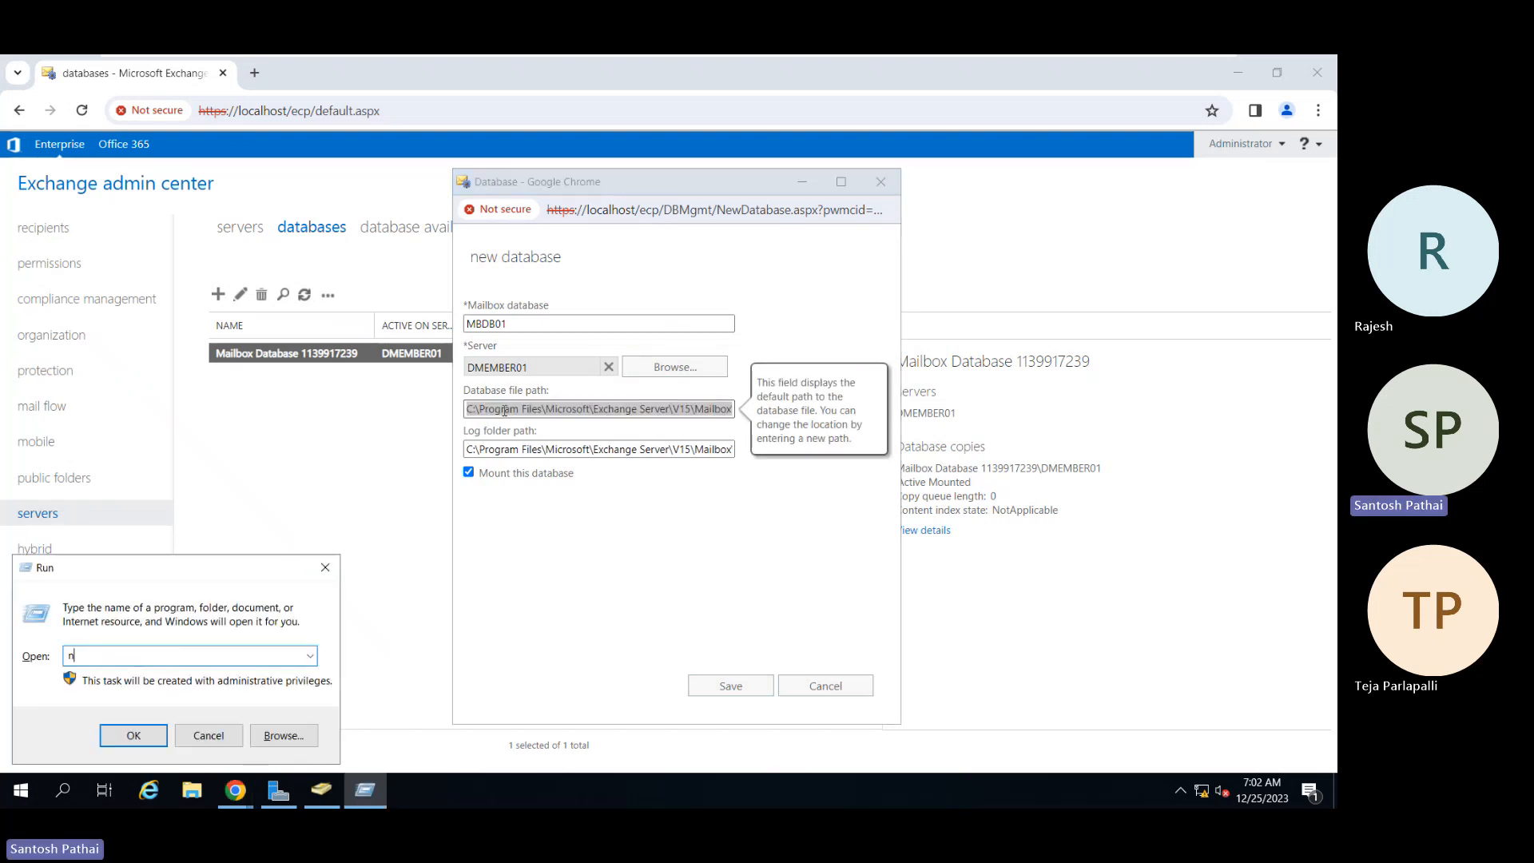
key(Return)
text(C:\Program Files\Microsoft\Exchange Server\V15\Mailbox\MBDB01\MBDB01.edb)
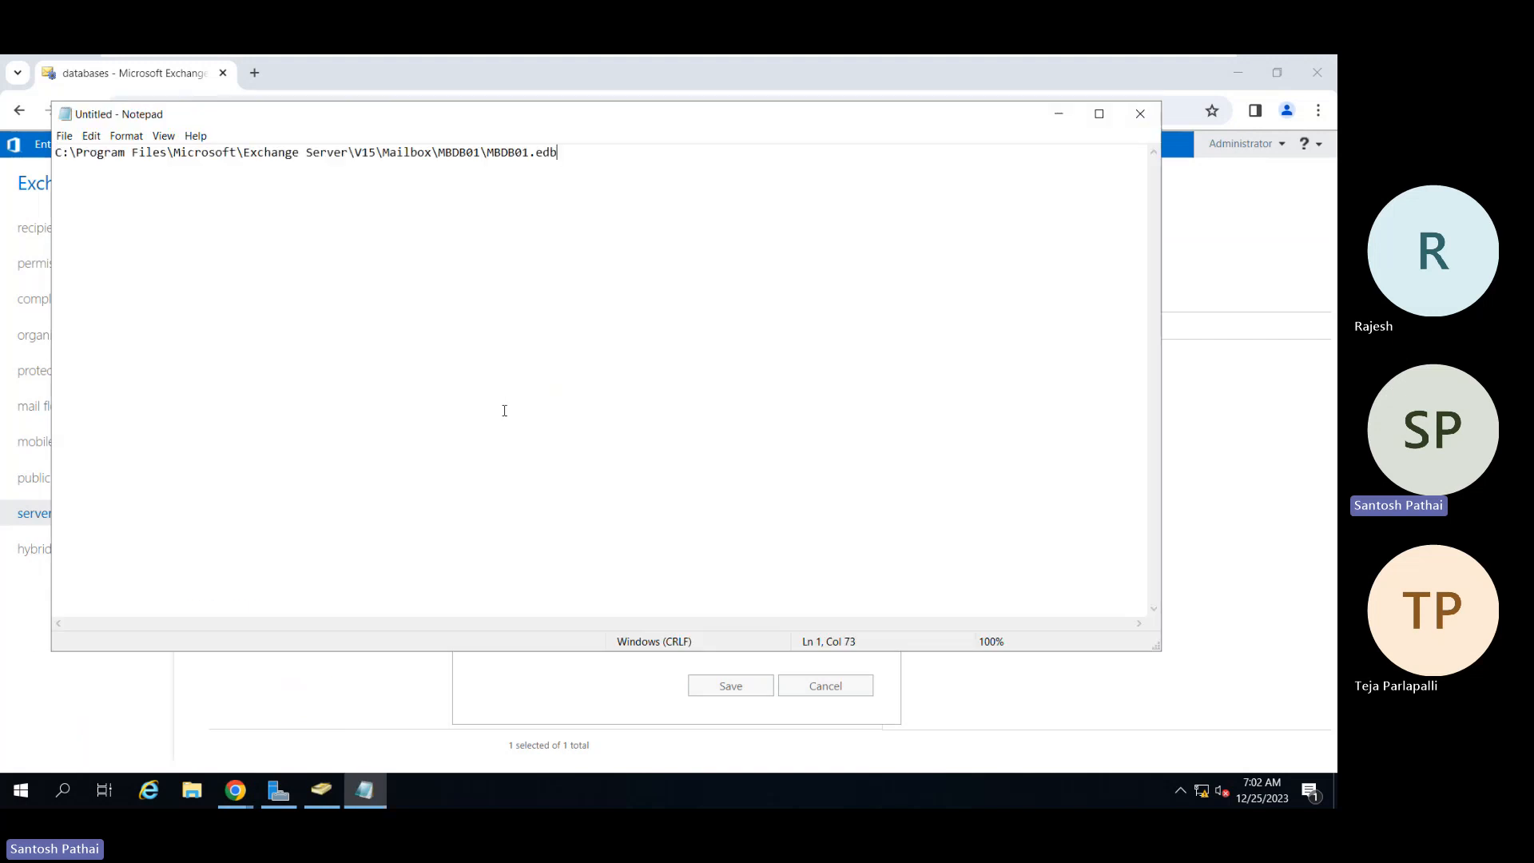
key(alt+Tab)
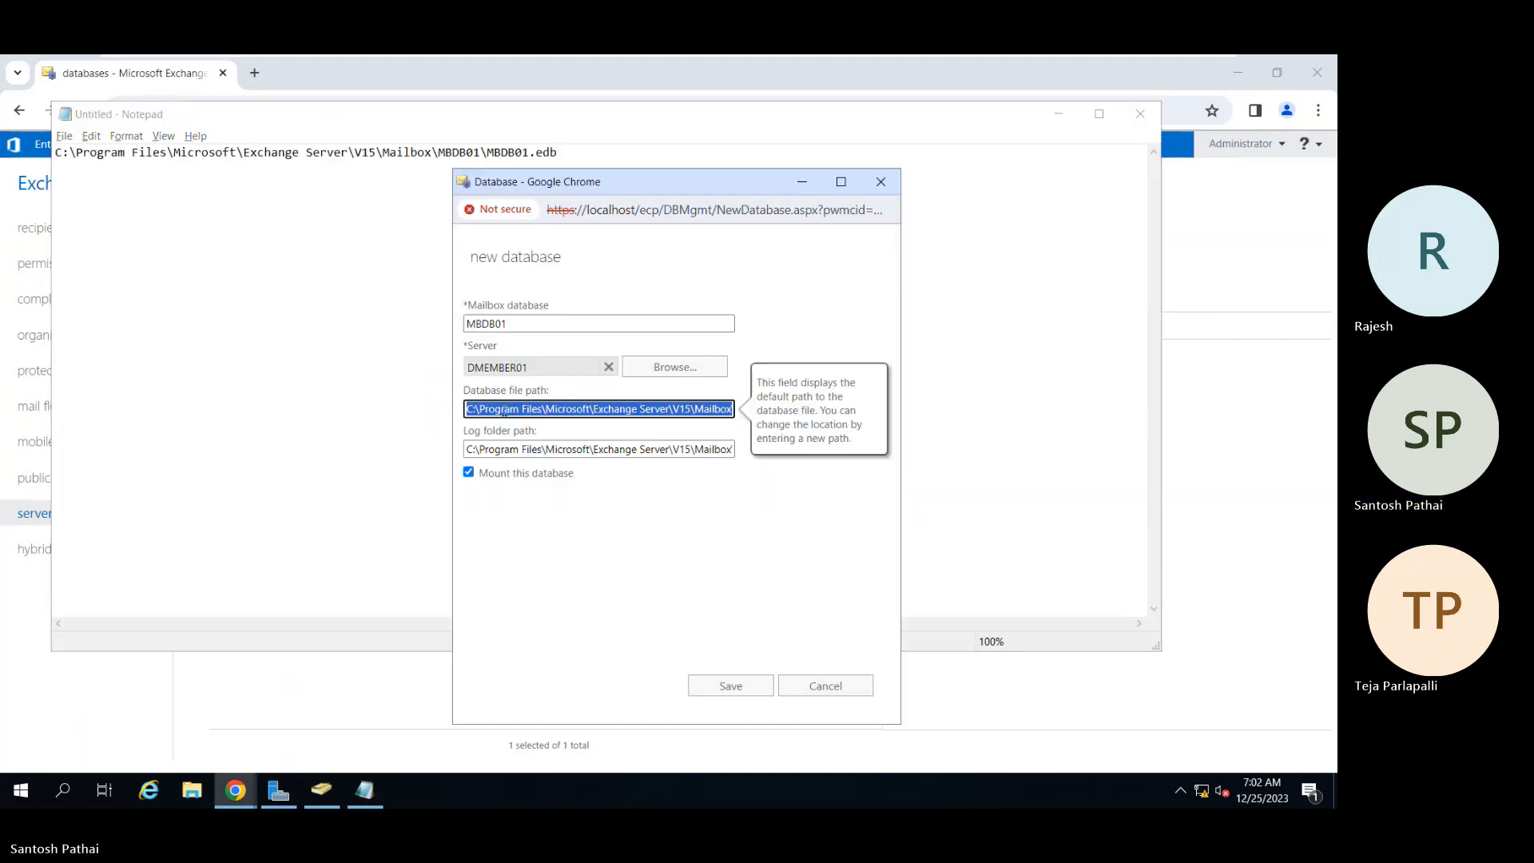
key(Tab)
key(ctrl+c)
key(alt+Tab)
key(Return)
key(Return)
key(ctrl+v)
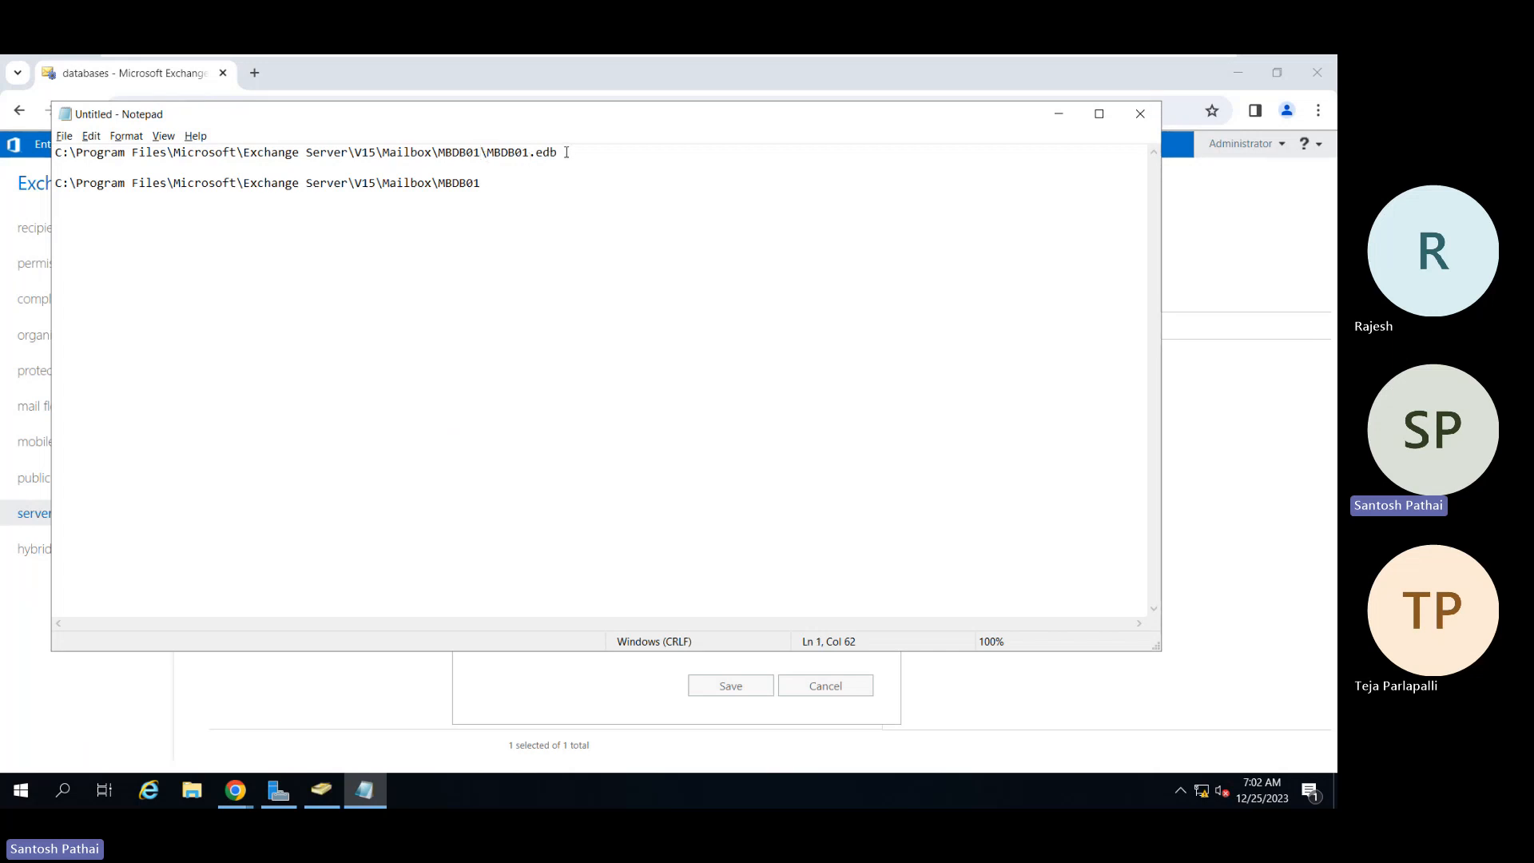
Step: Select the Exchange Server V15 portion of the path to open it via Run
drag(566, 152, 488, 156)
drag(483, 183, 439, 183)
drag(376, 183, 48, 186)
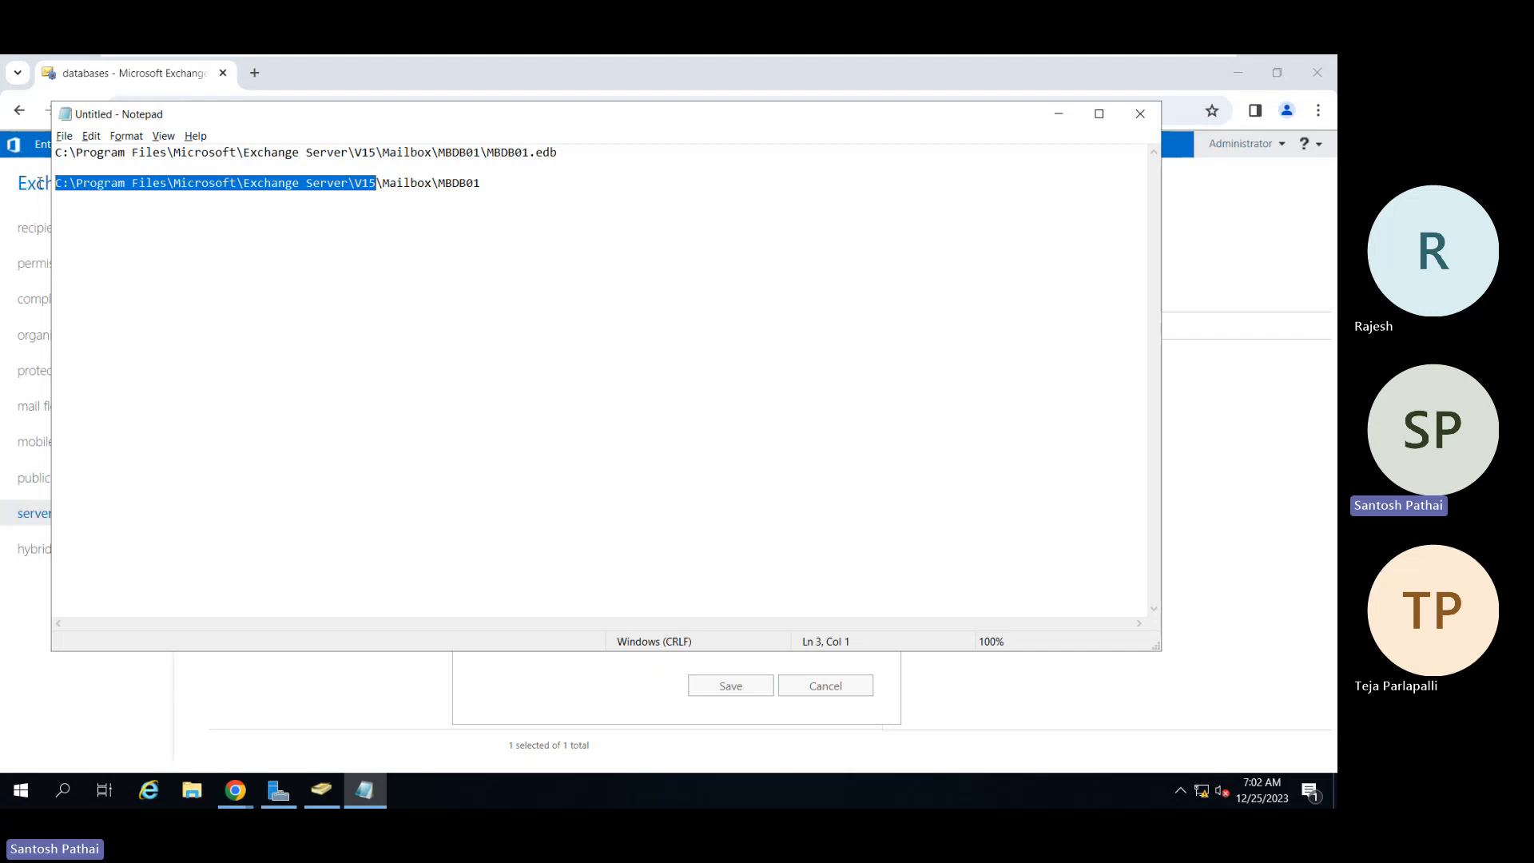
key(super+r)
key(ctrl+v)
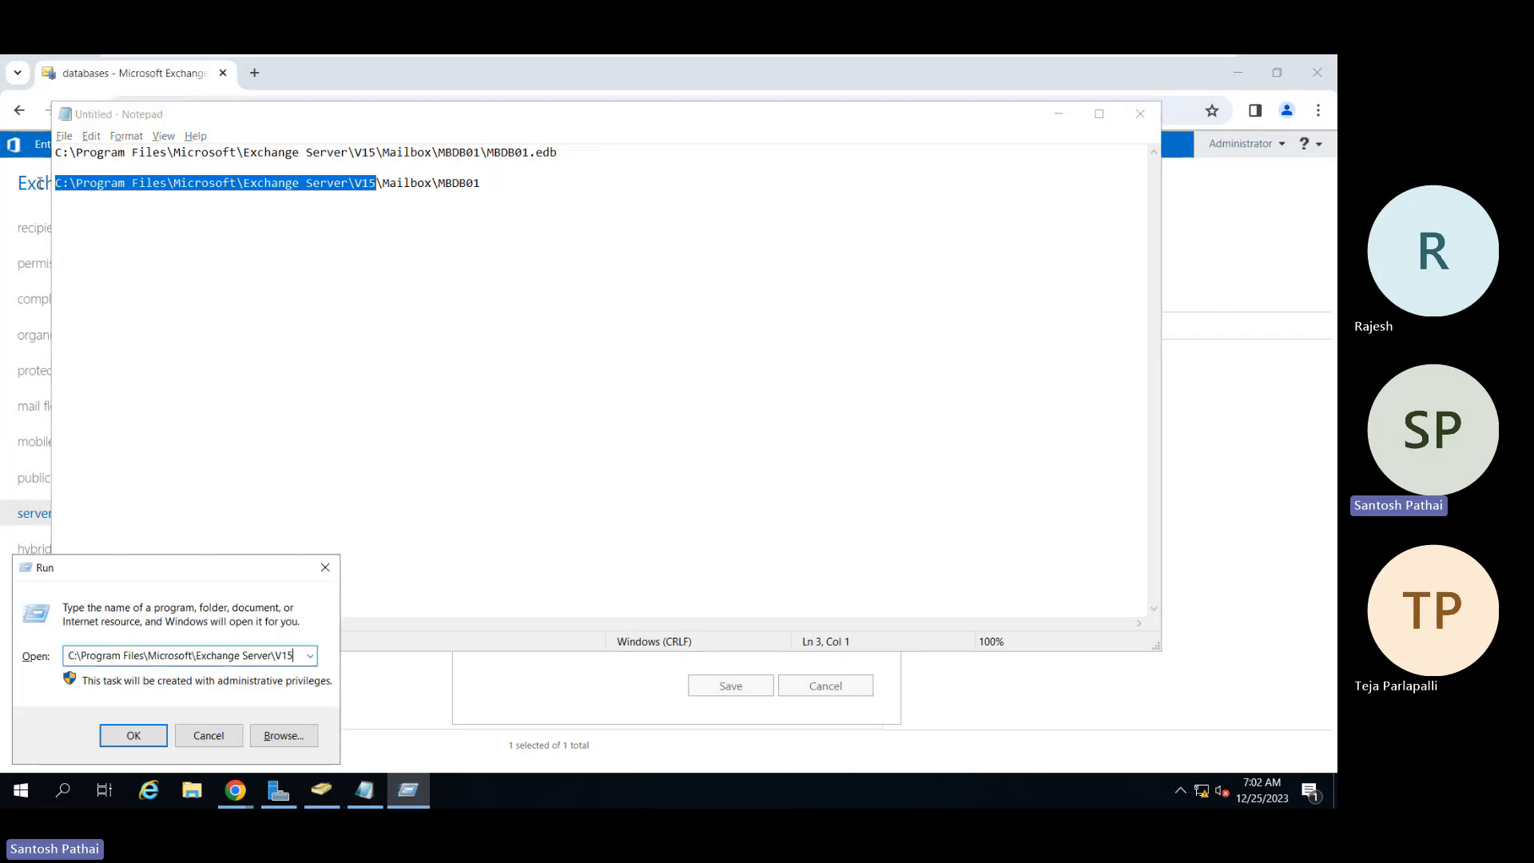
key(Return)
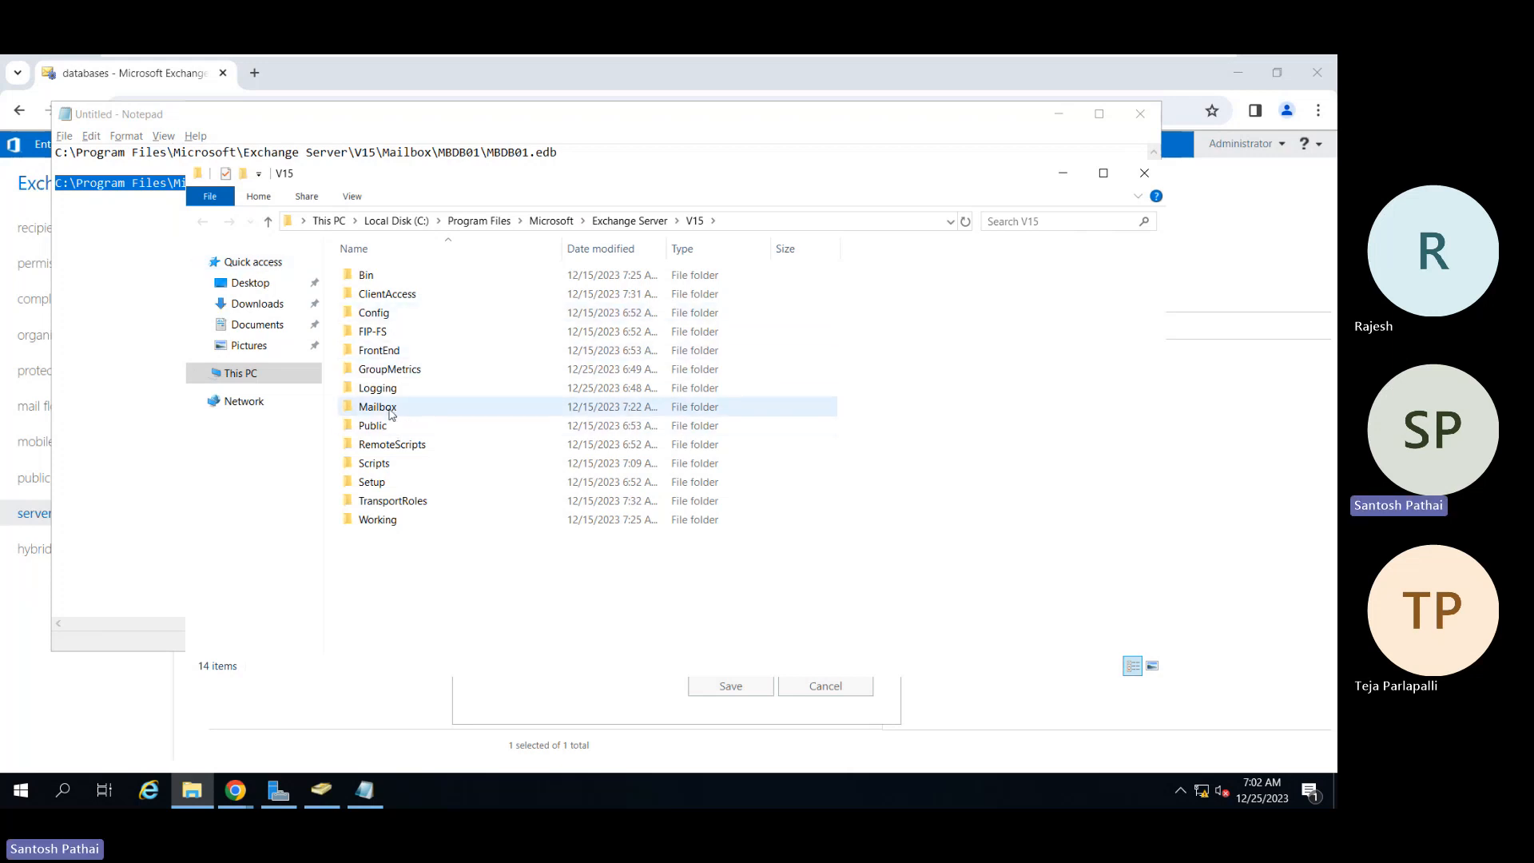
click(391, 409)
double_click(391, 409)
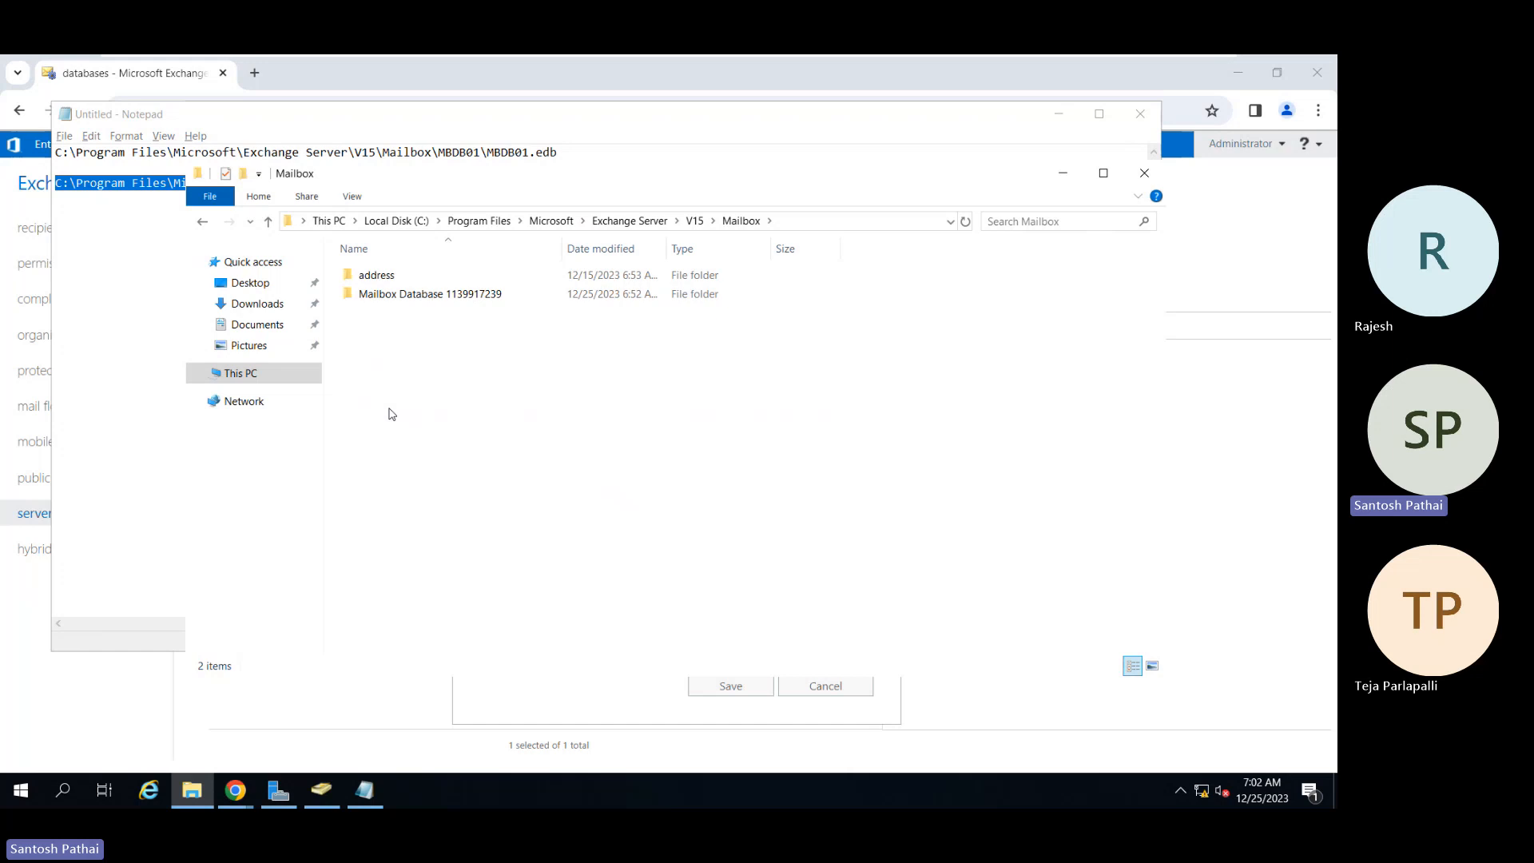
click(428, 297)
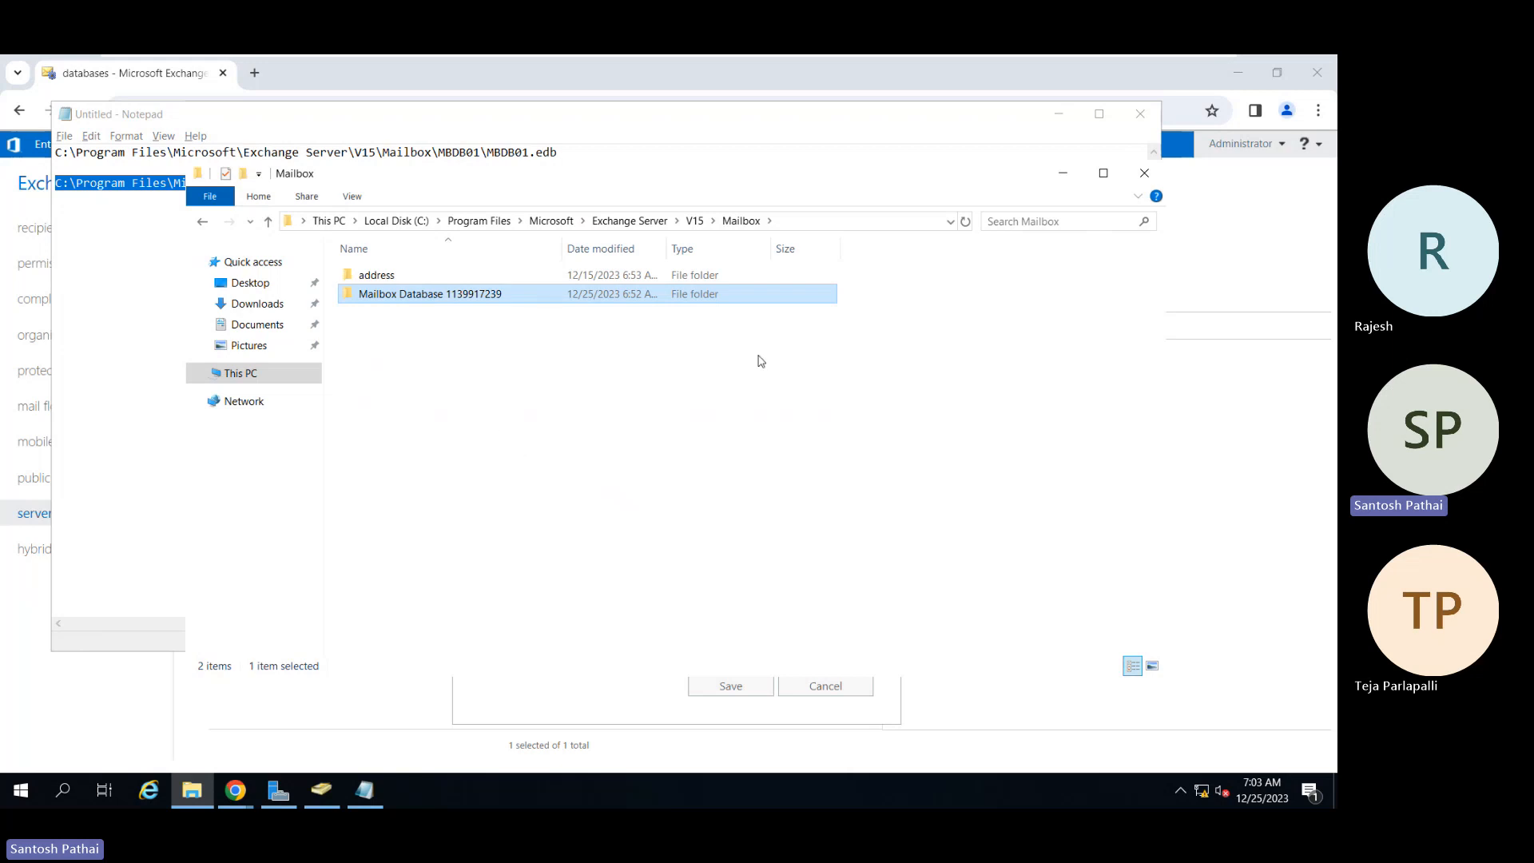
Step: Return to Chrome and restore the Database popup holding MBDB01 on DMEMBER01
click(385, 69)
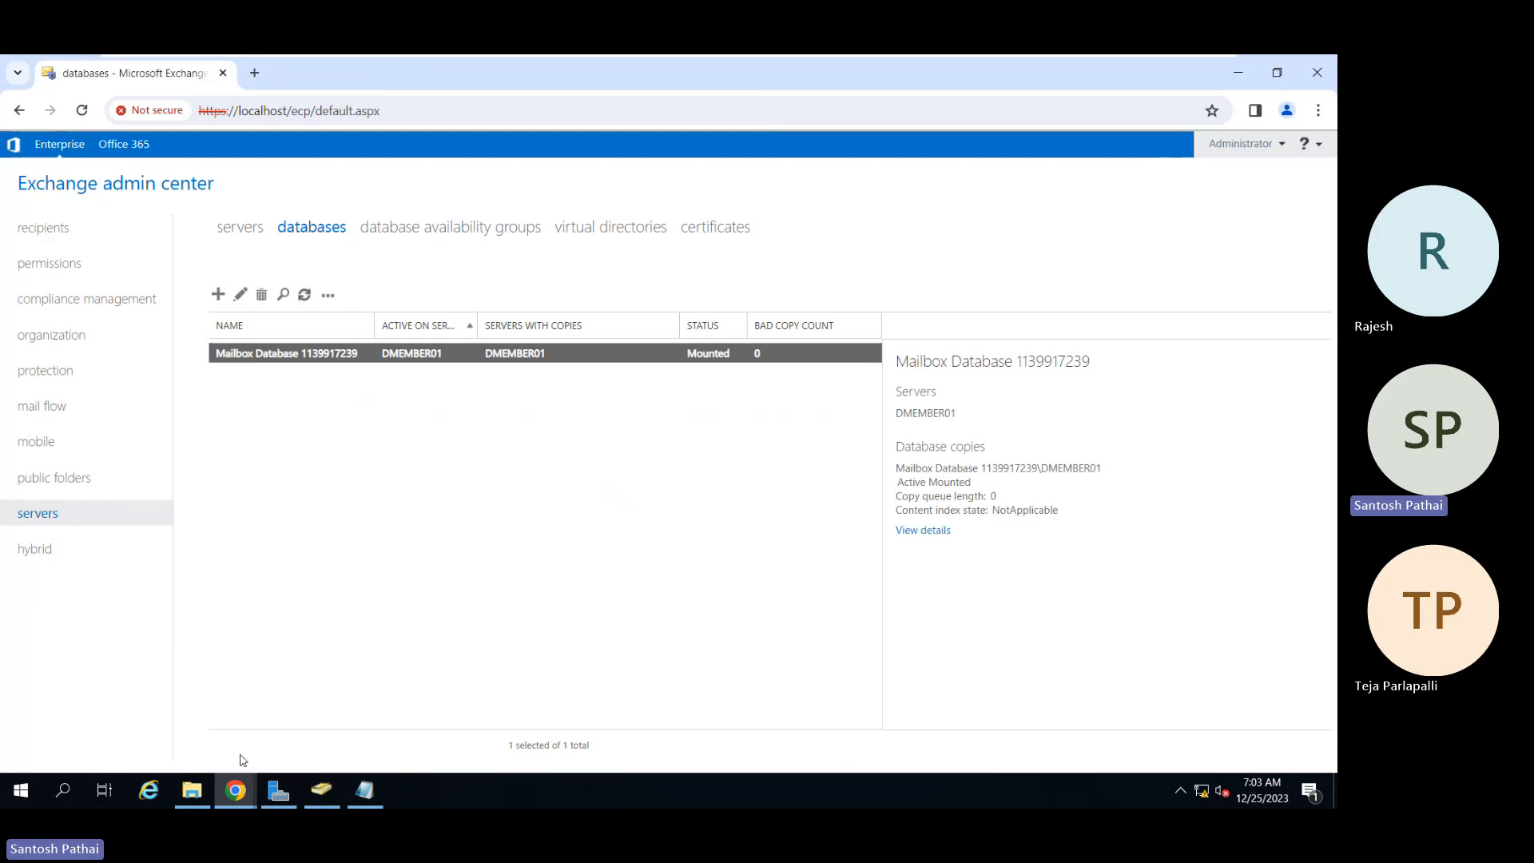
mouse_move(227, 804)
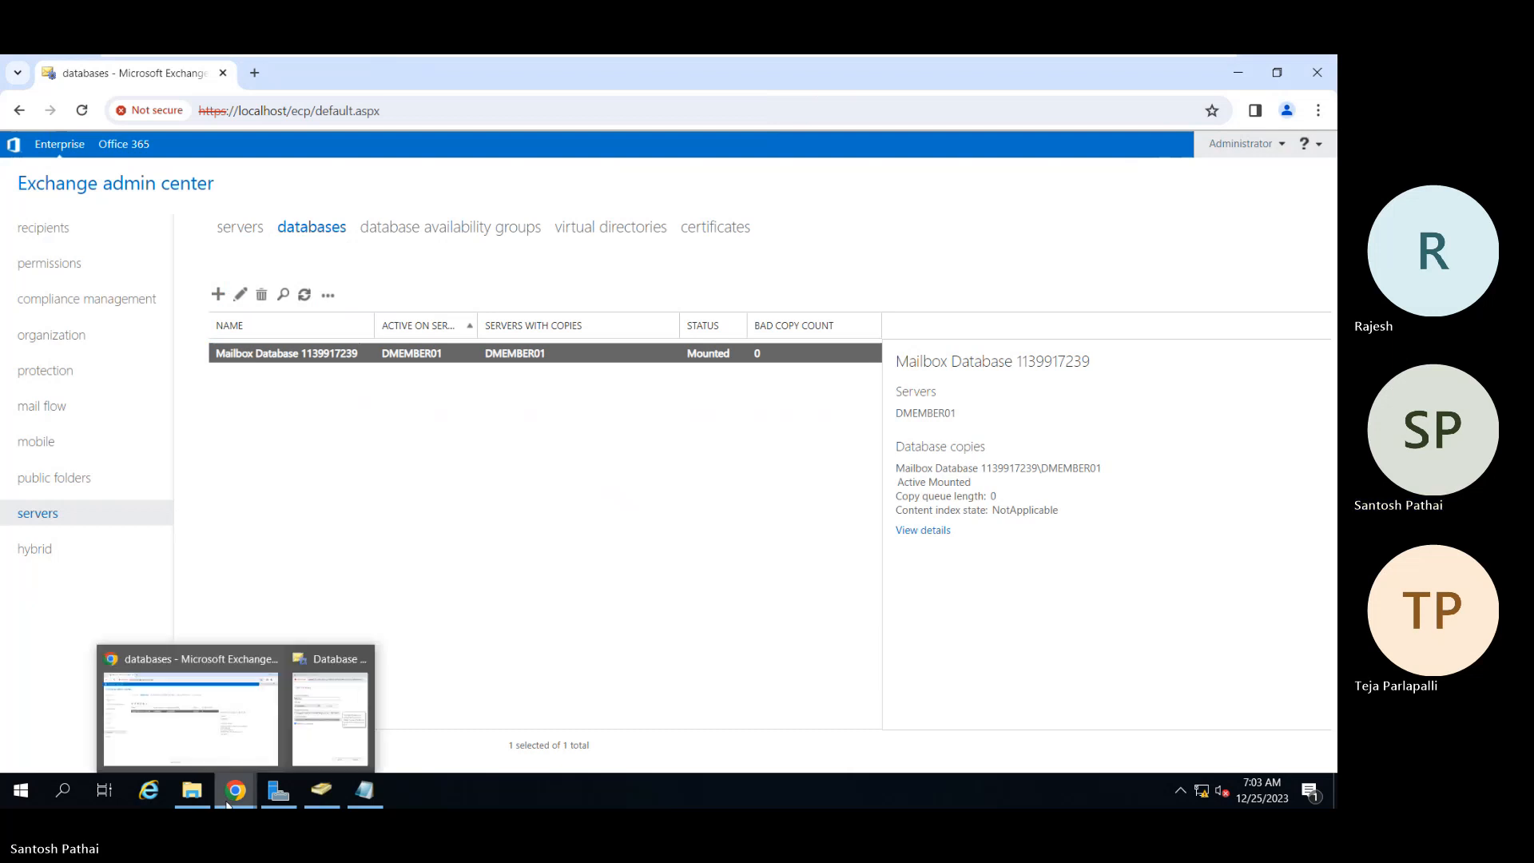
click(324, 739)
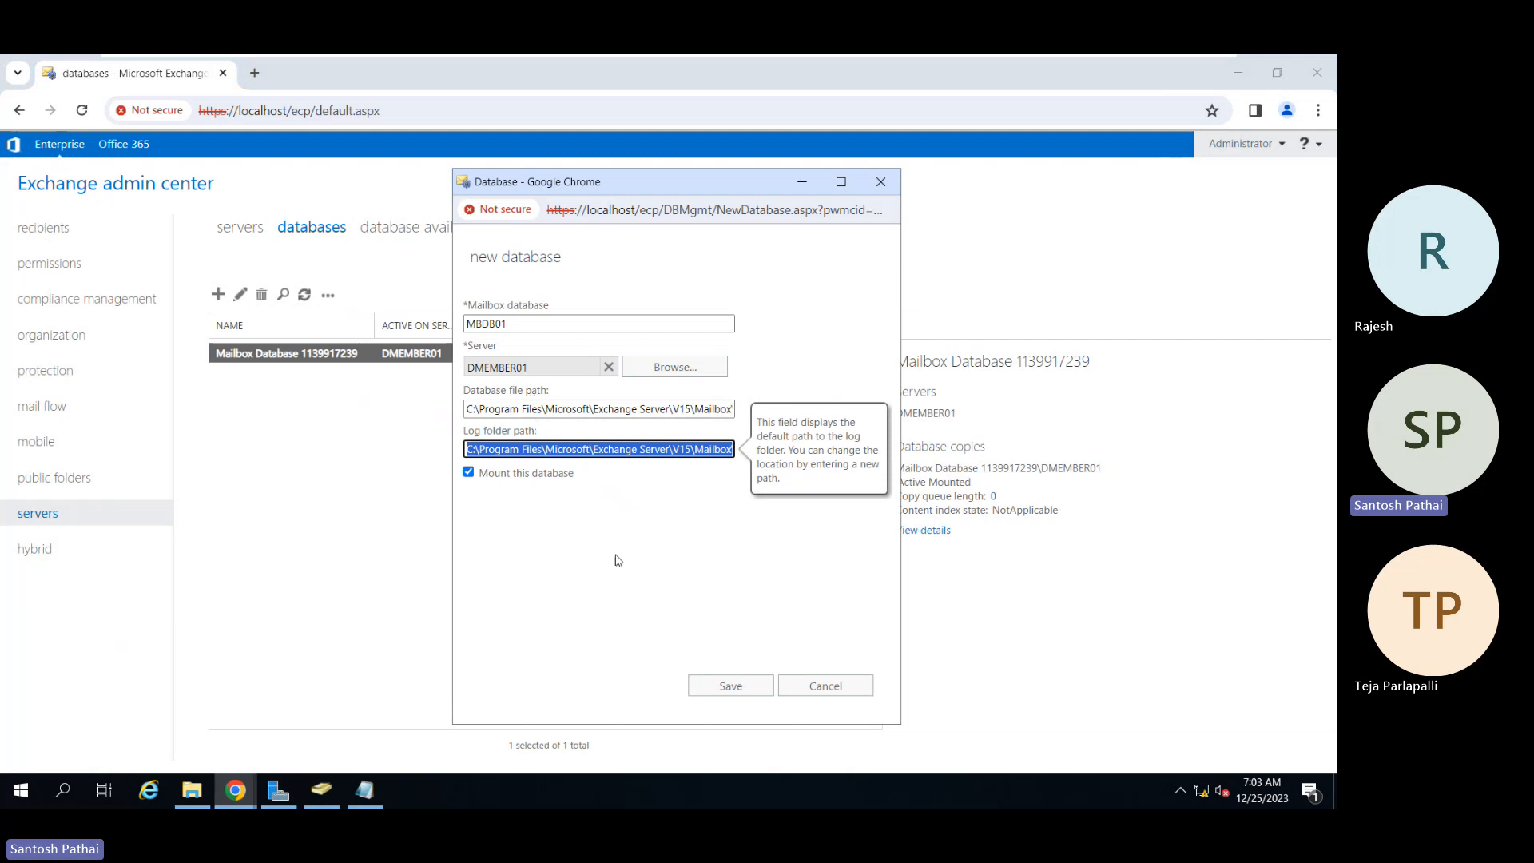
click(540, 502)
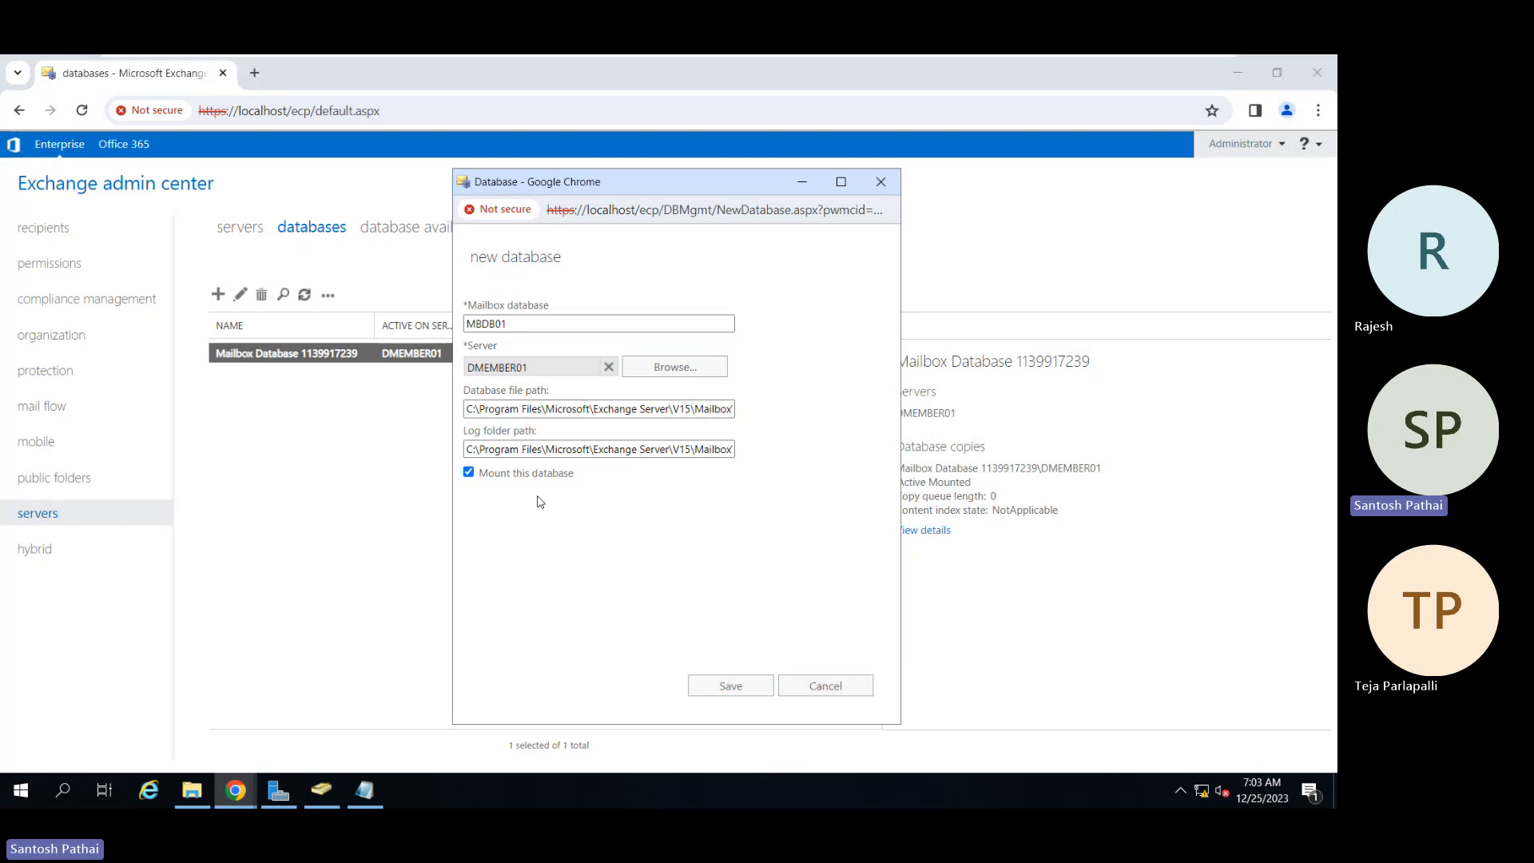
Step: Save the MBDB01 database and acknowledge the restart warning
click(731, 696)
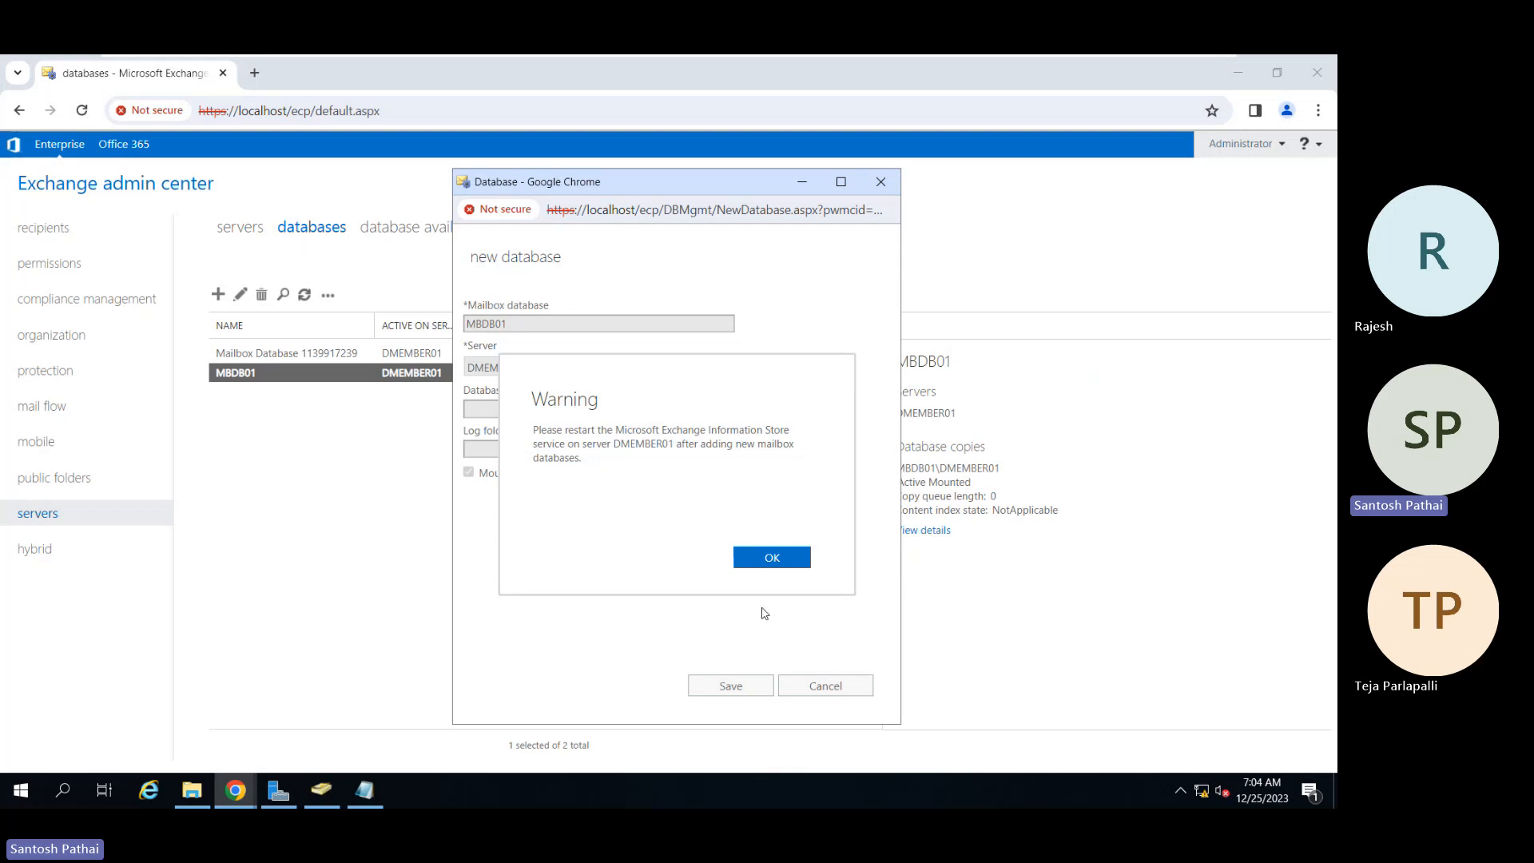
click(772, 559)
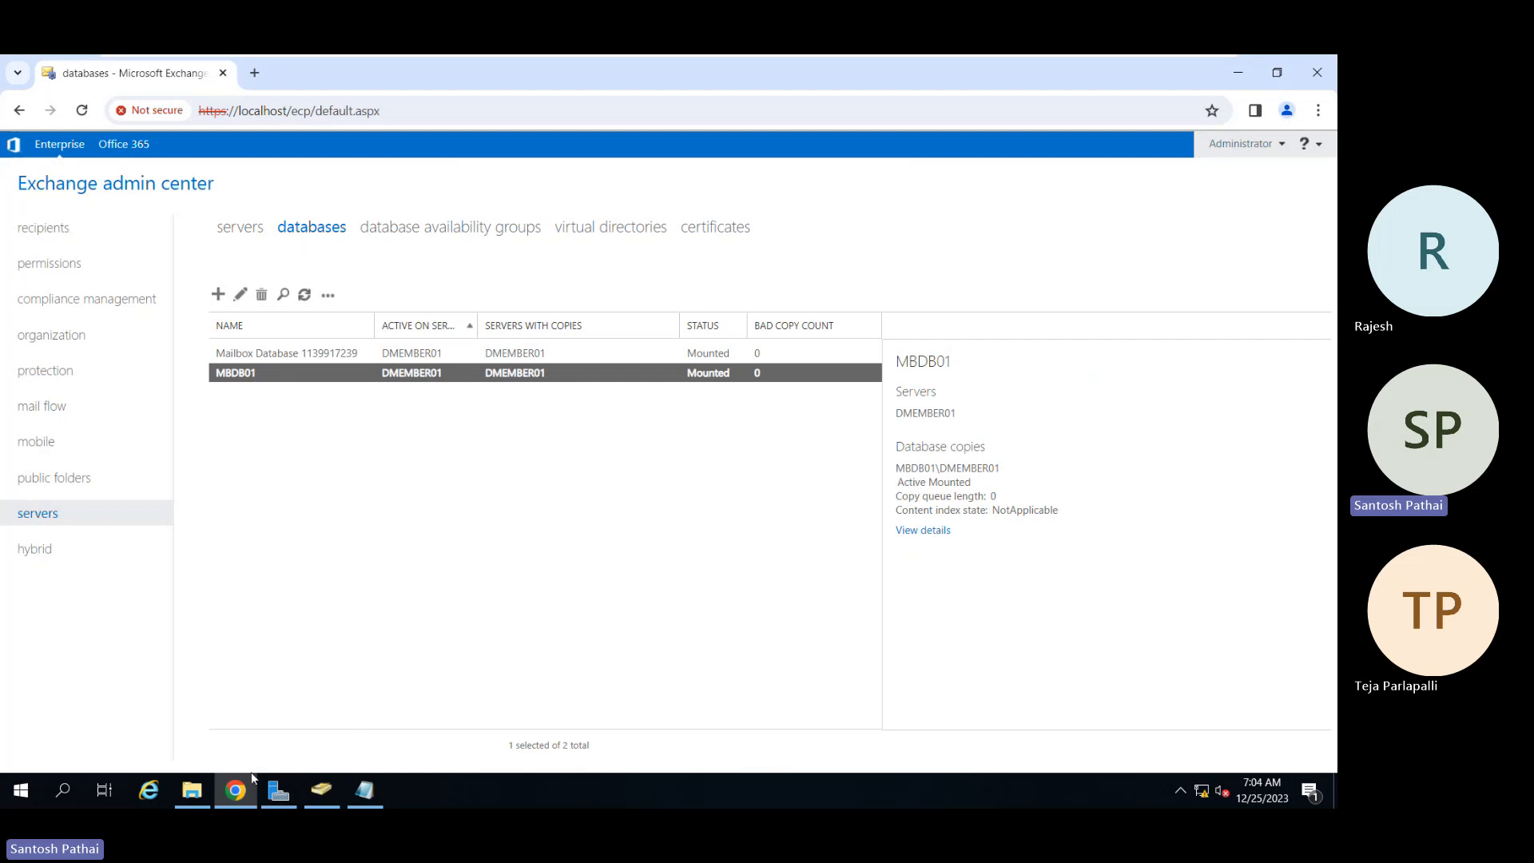
Step: Open the new MBDB01 folder and check MBDB01.edb is 8,256 KB
click(192, 791)
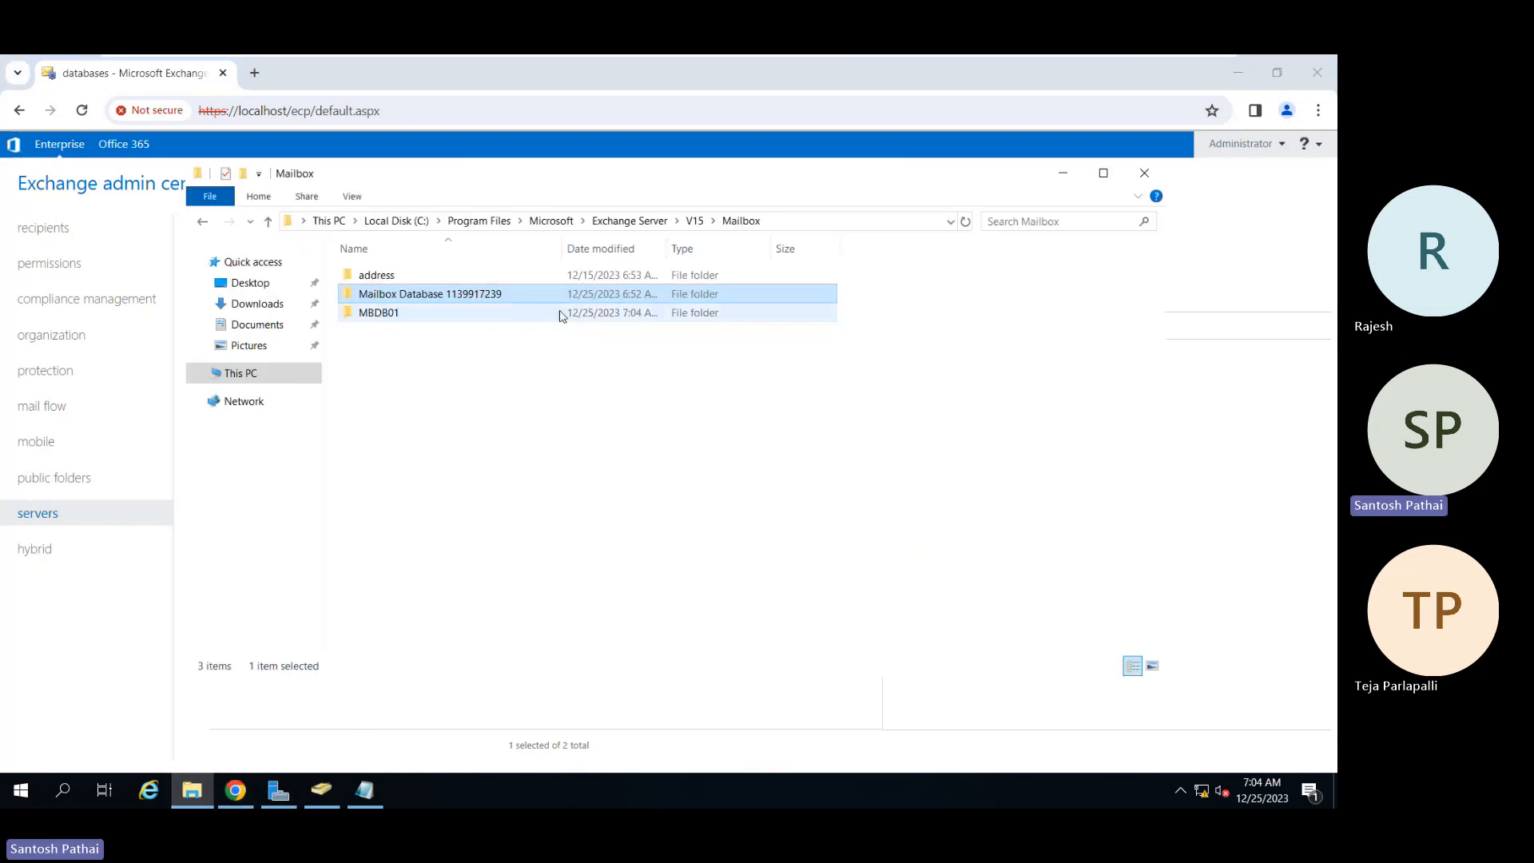
click(407, 319)
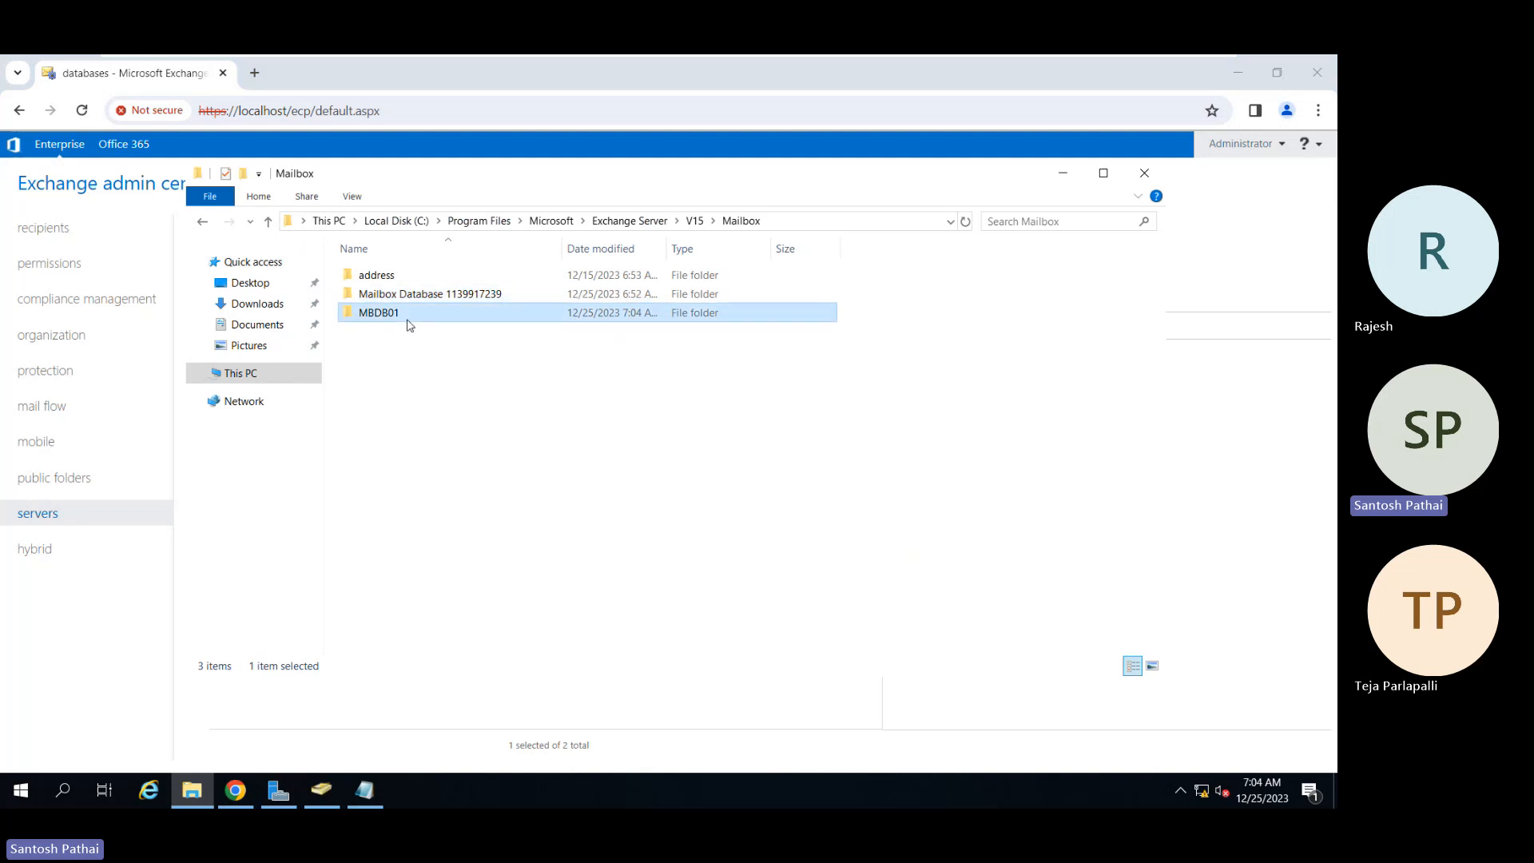
double_click(409, 321)
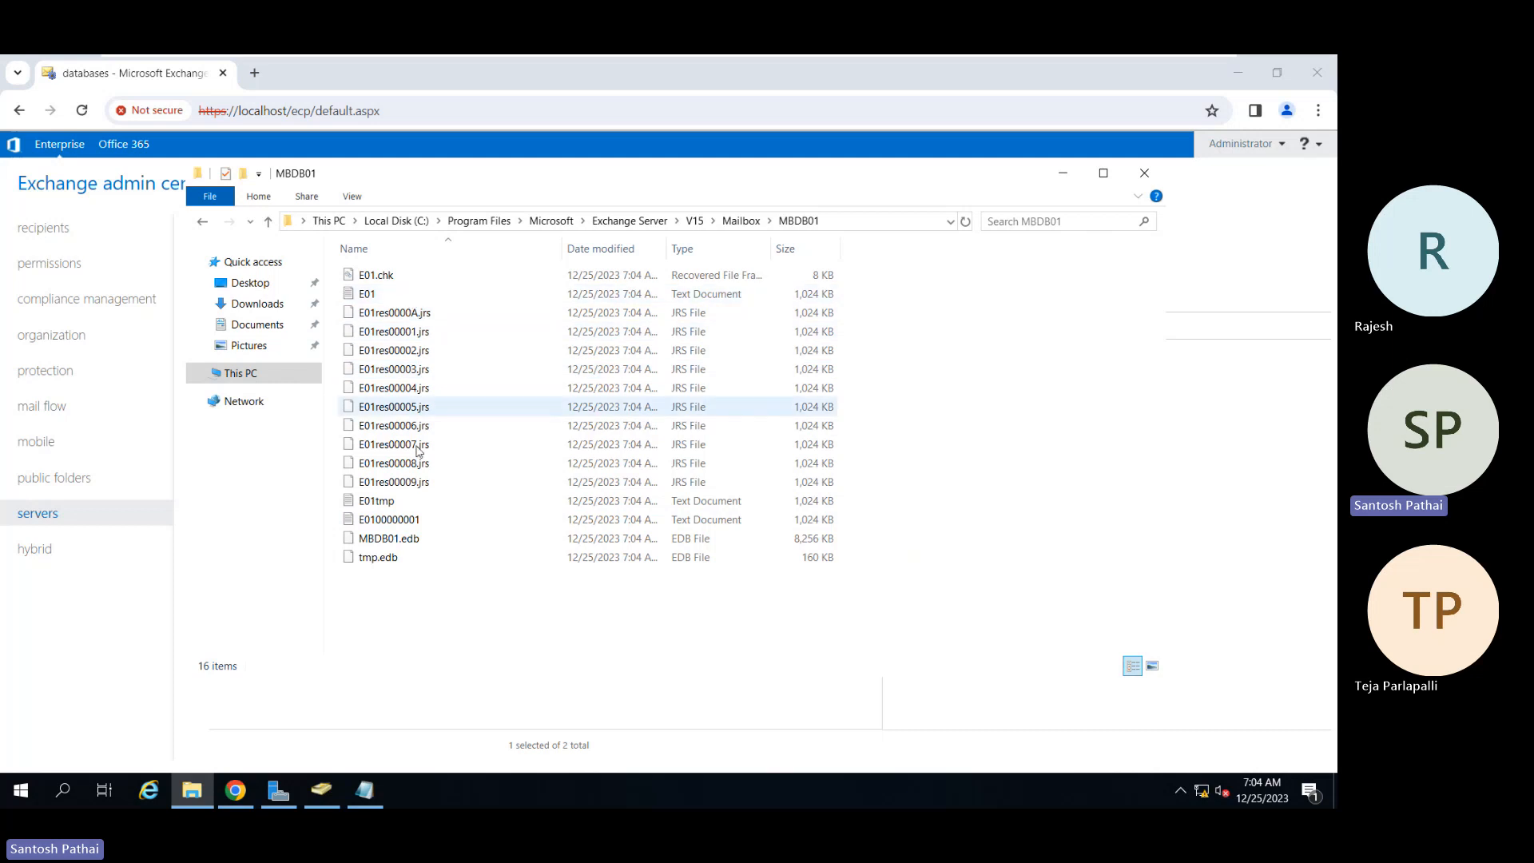
click(415, 538)
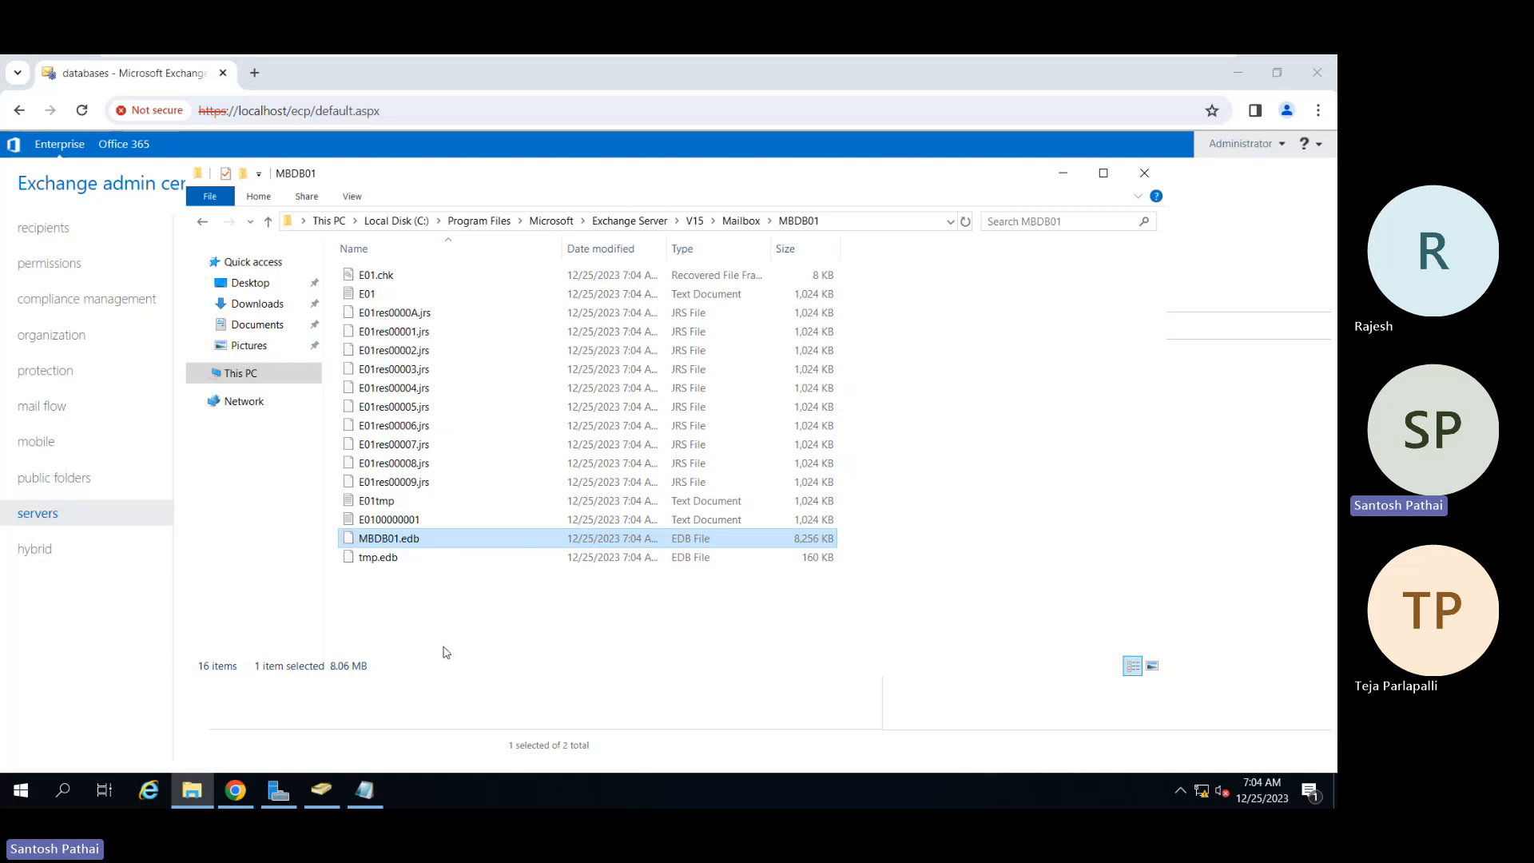
click(268, 226)
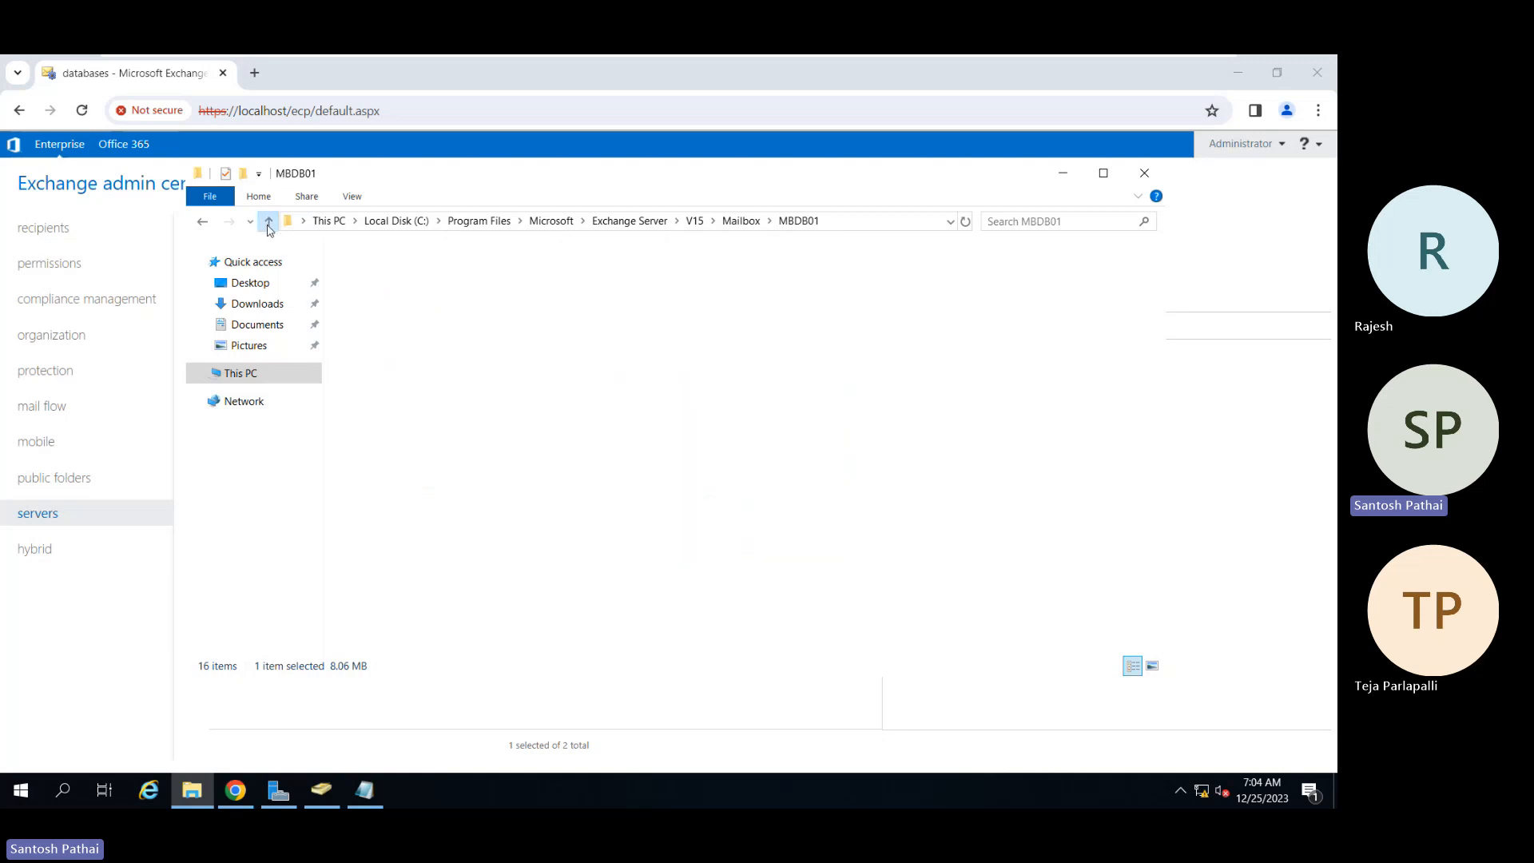
double_click(397, 296)
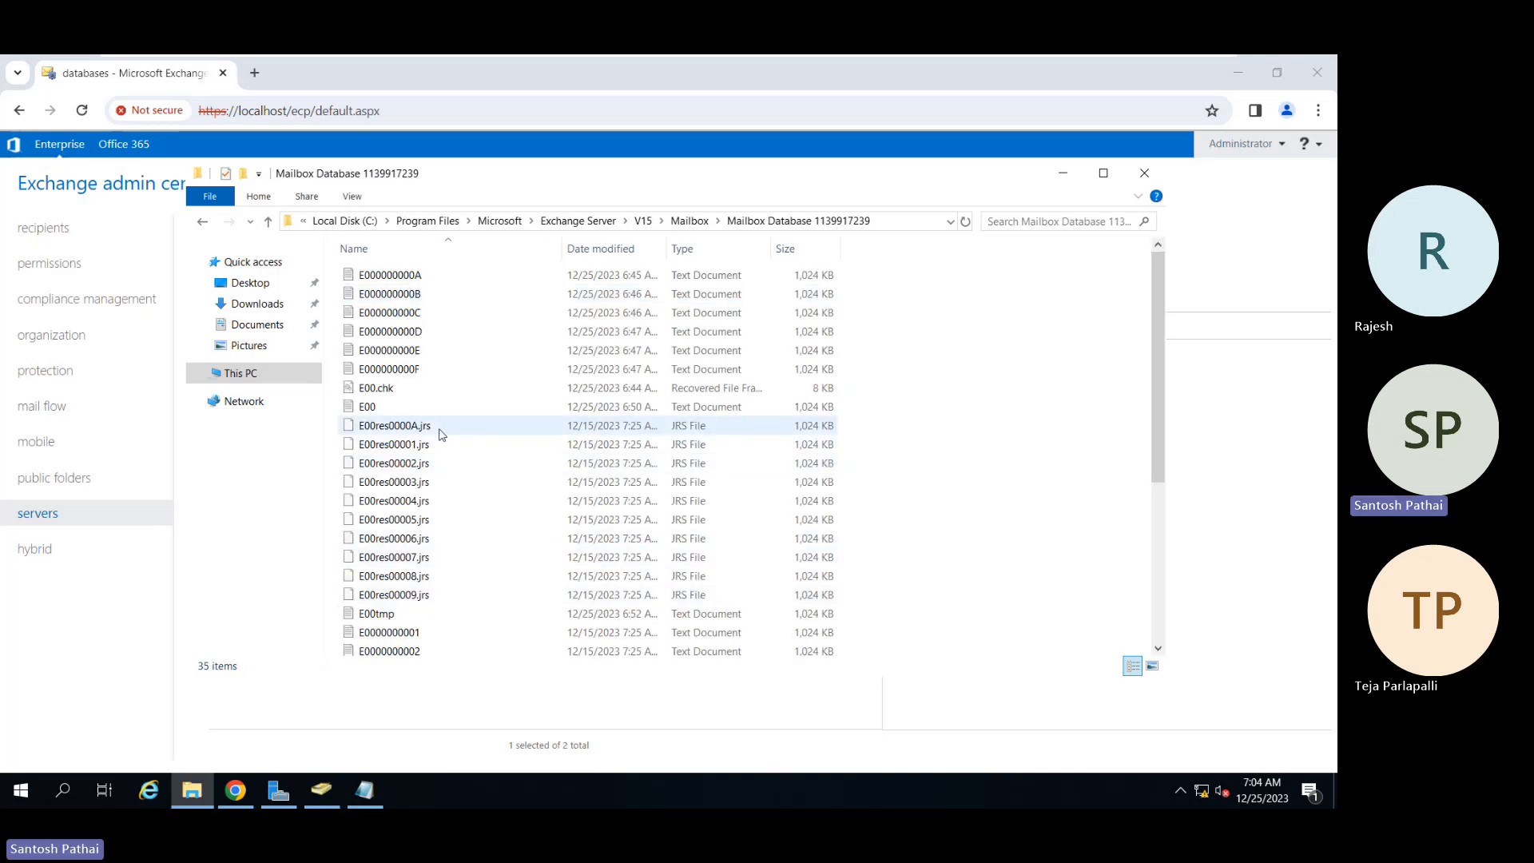
scroll(439, 558, down, 5)
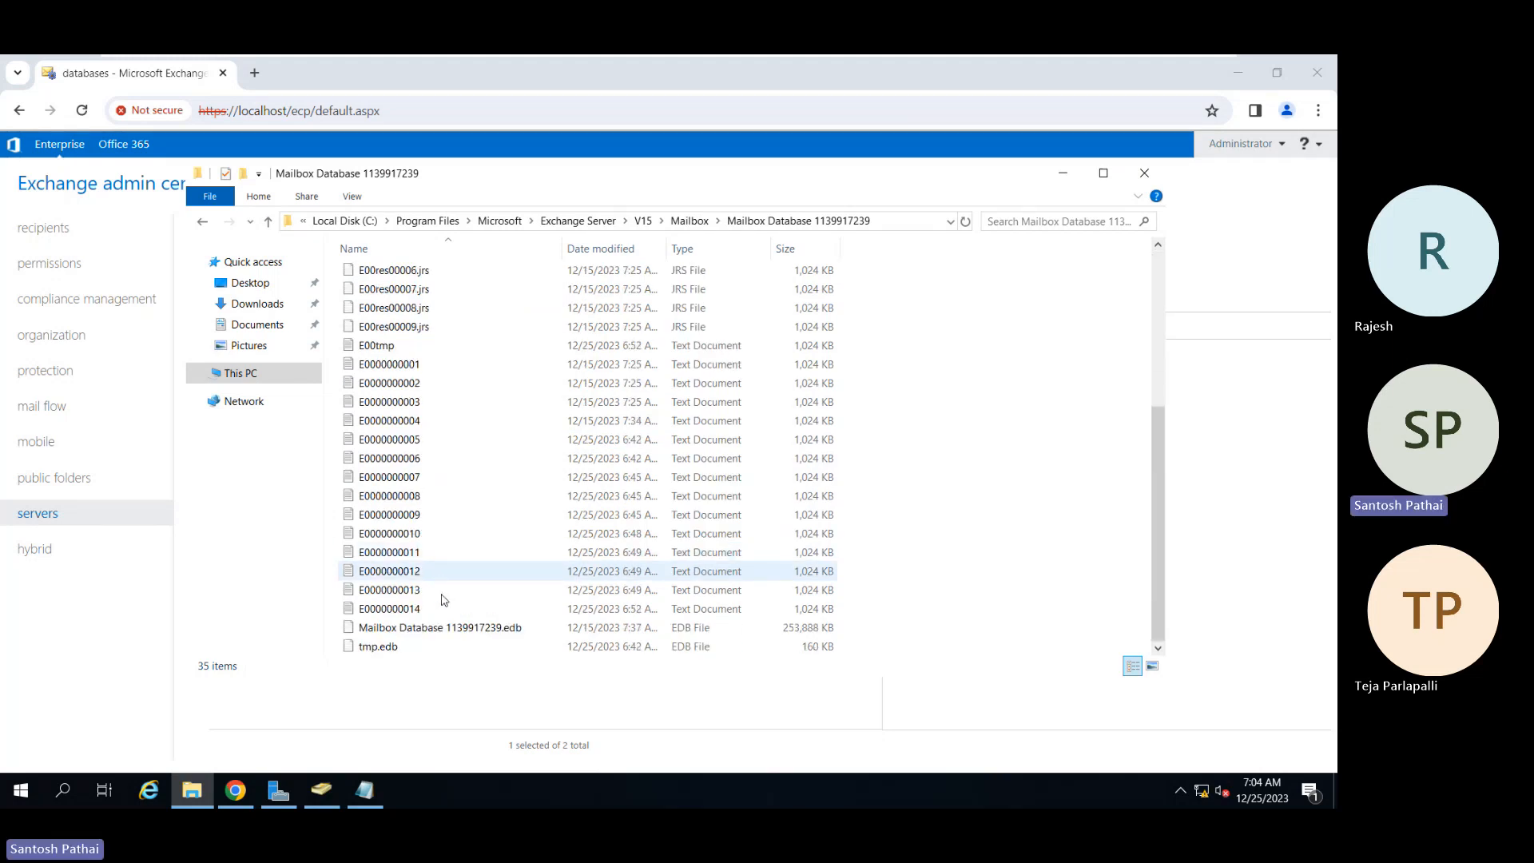
click(446, 631)
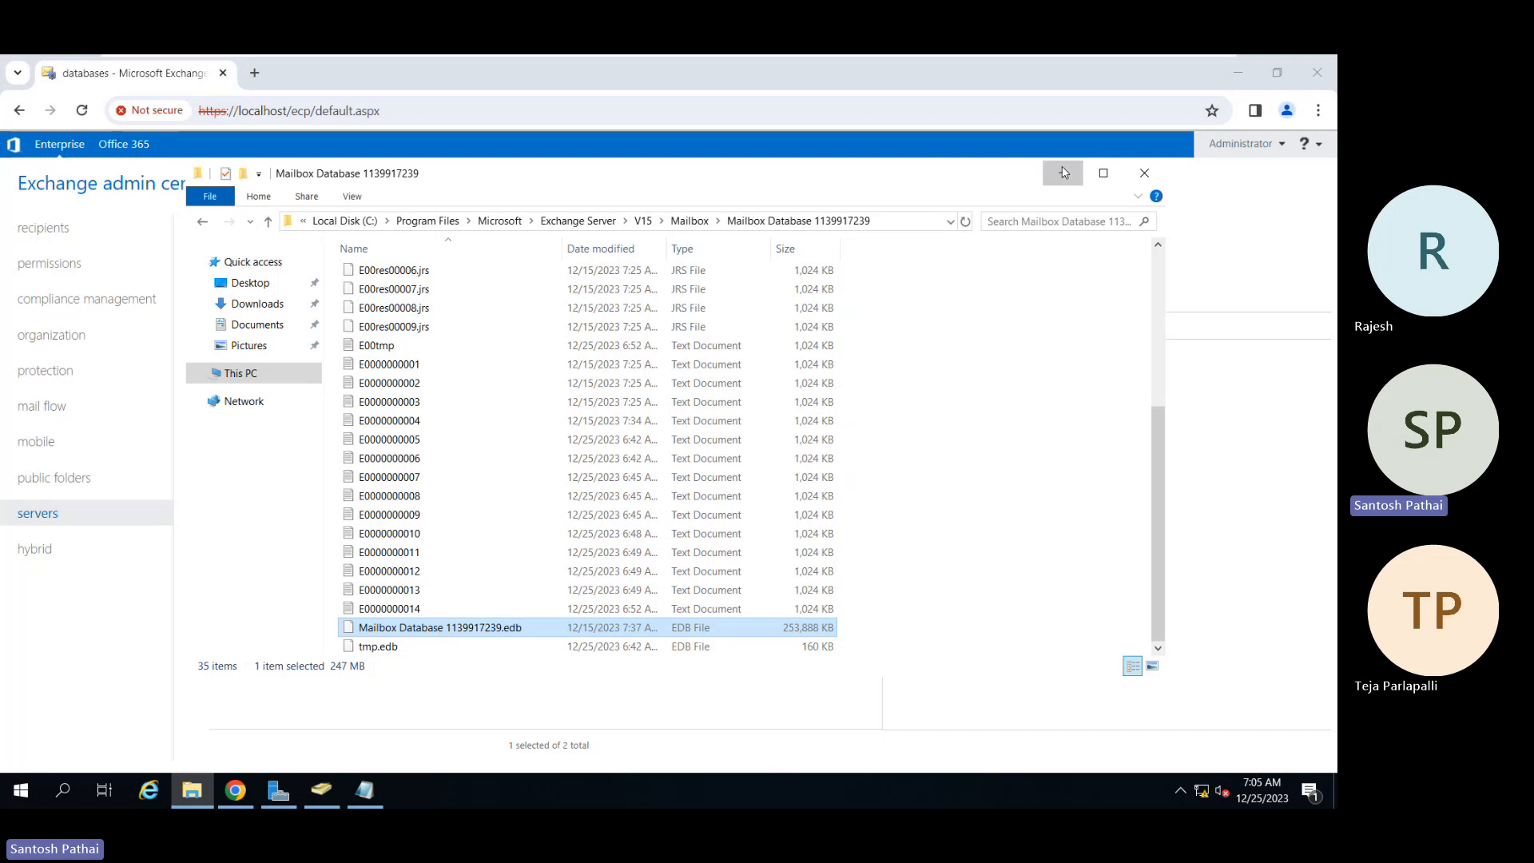
Step: Minimize the database folder window to bring back the Exchange databases list
click(1063, 172)
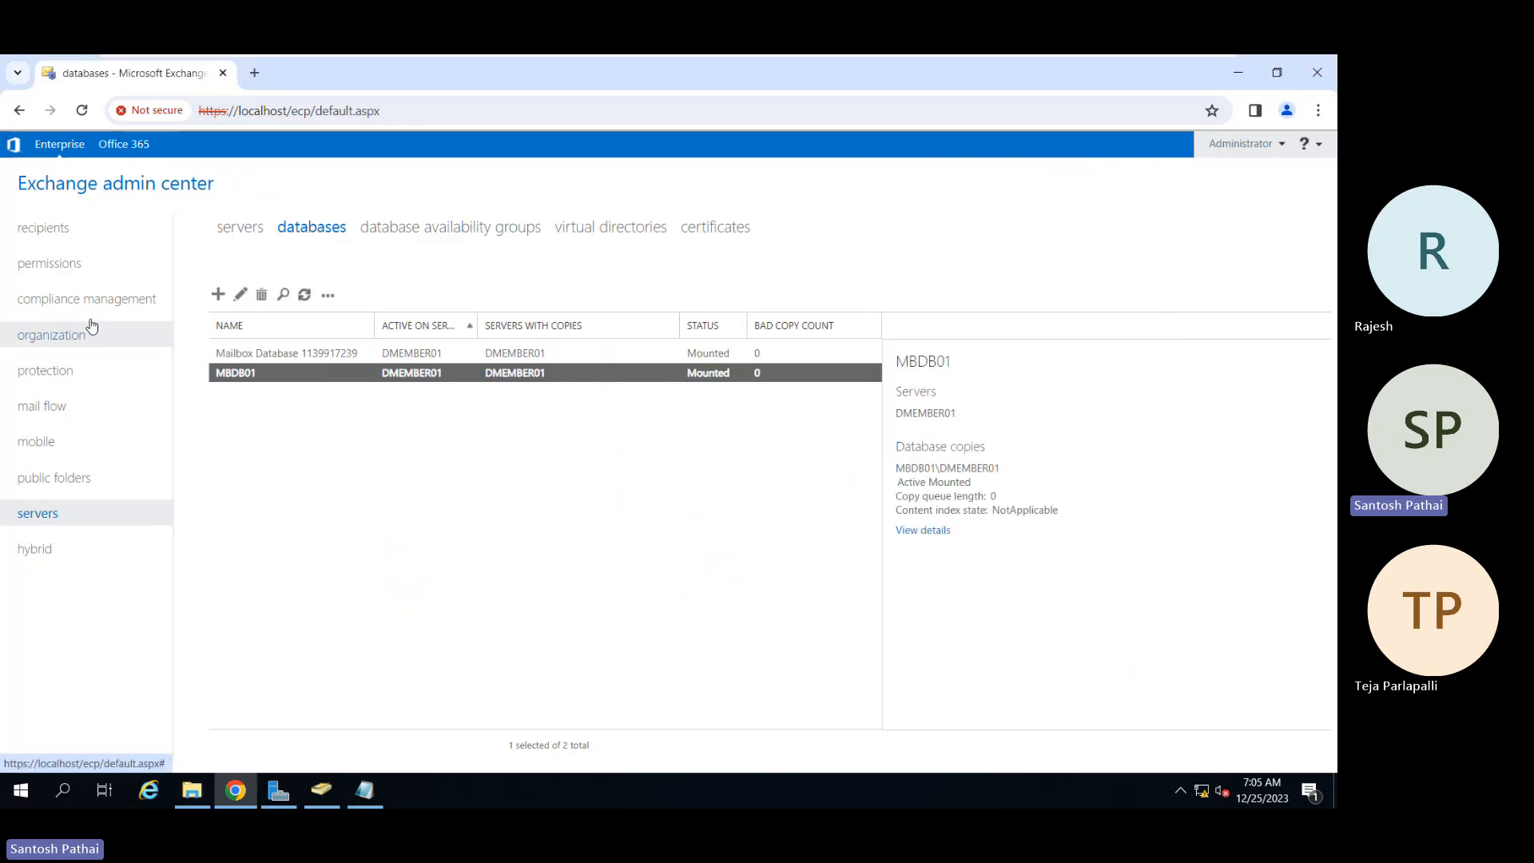
Step: Switch to recipients mailboxes and select the non-administrator user's mailbox
click(60, 234)
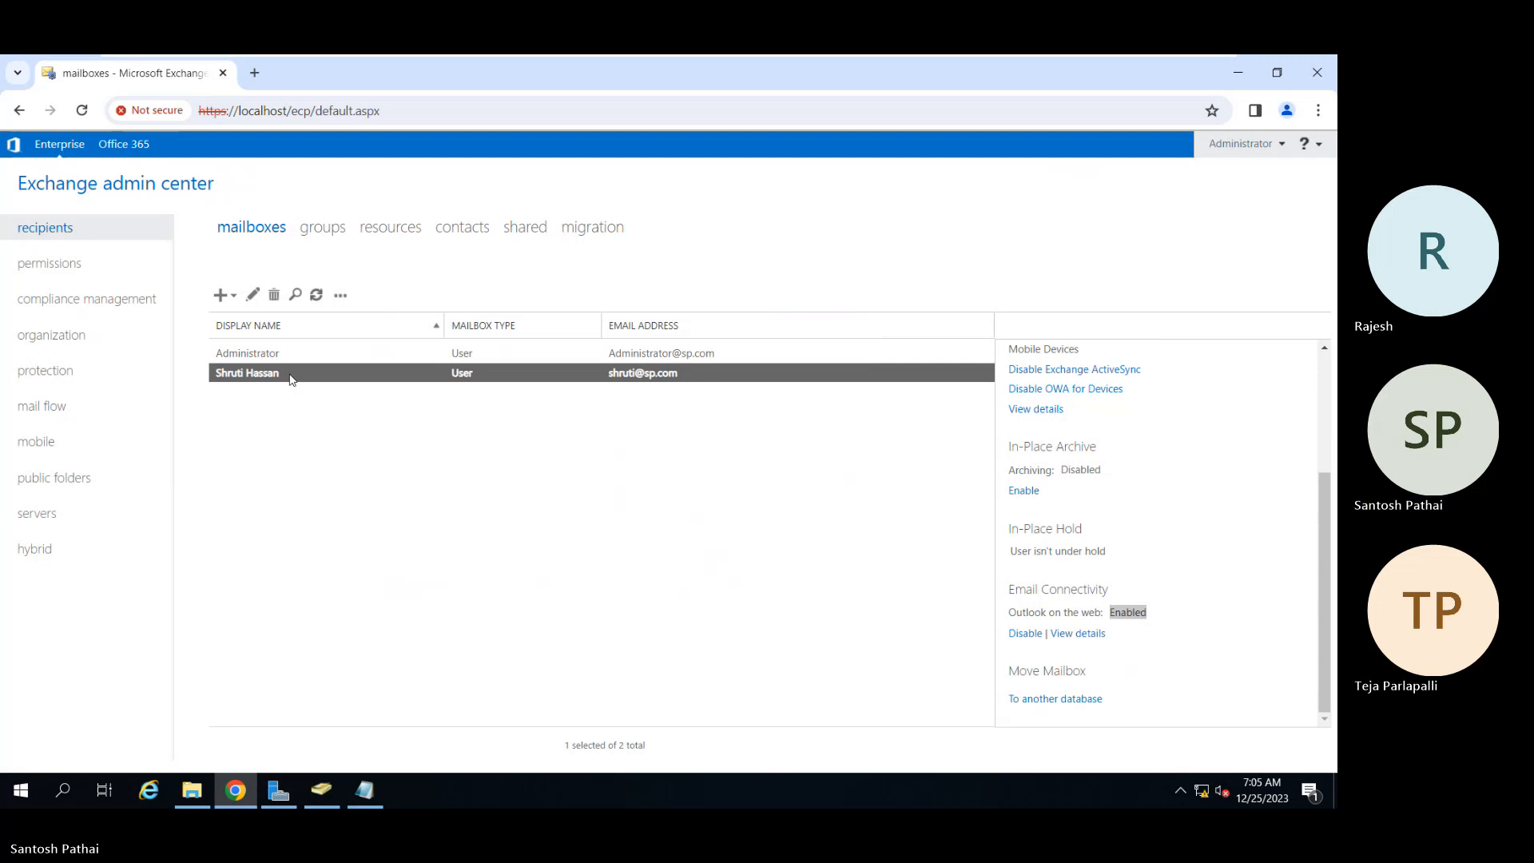
click(342, 297)
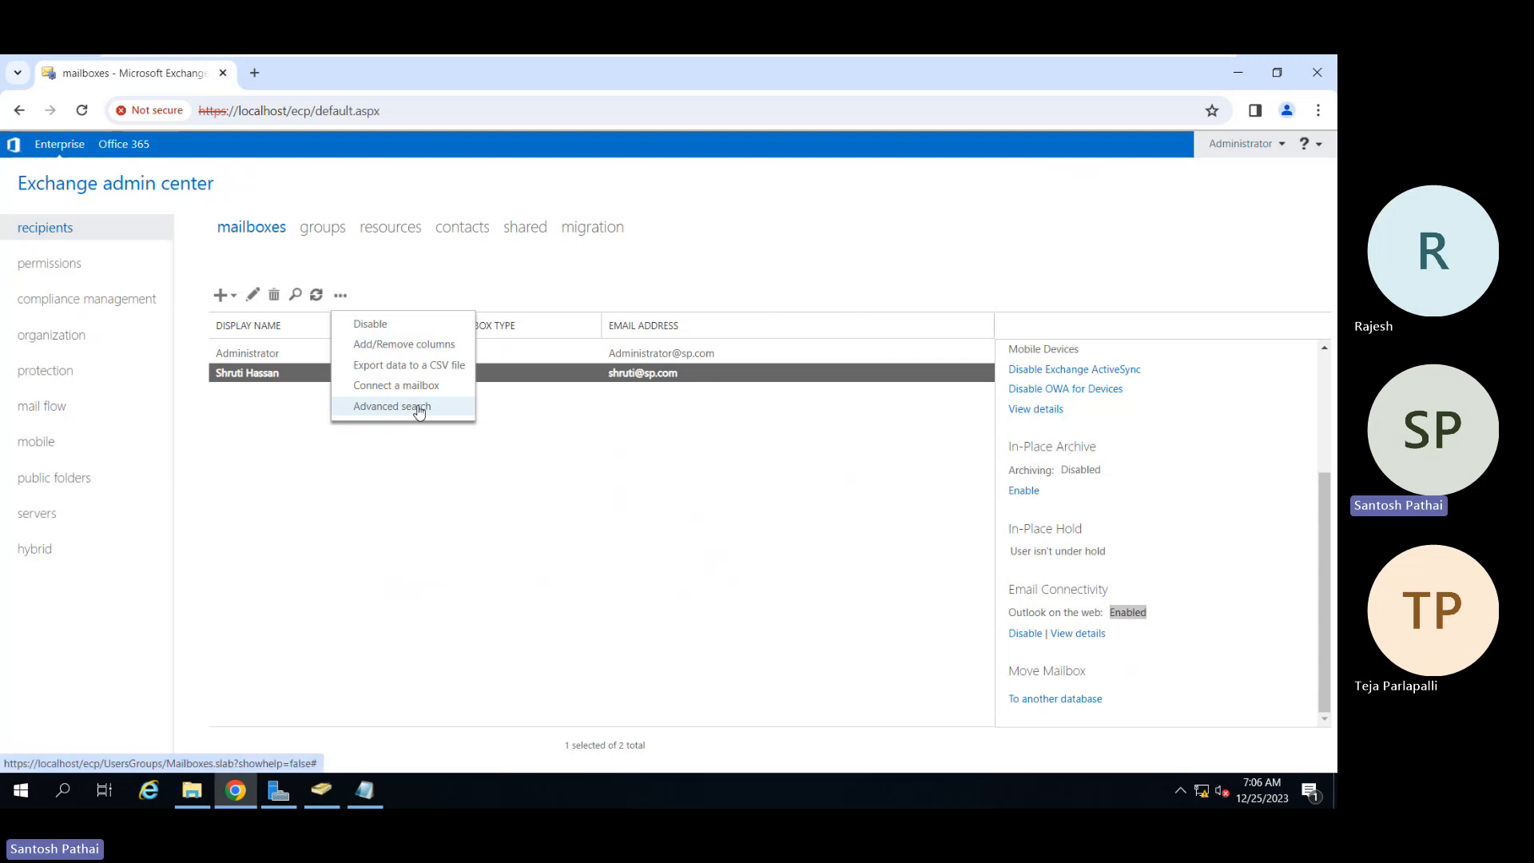
click(289, 411)
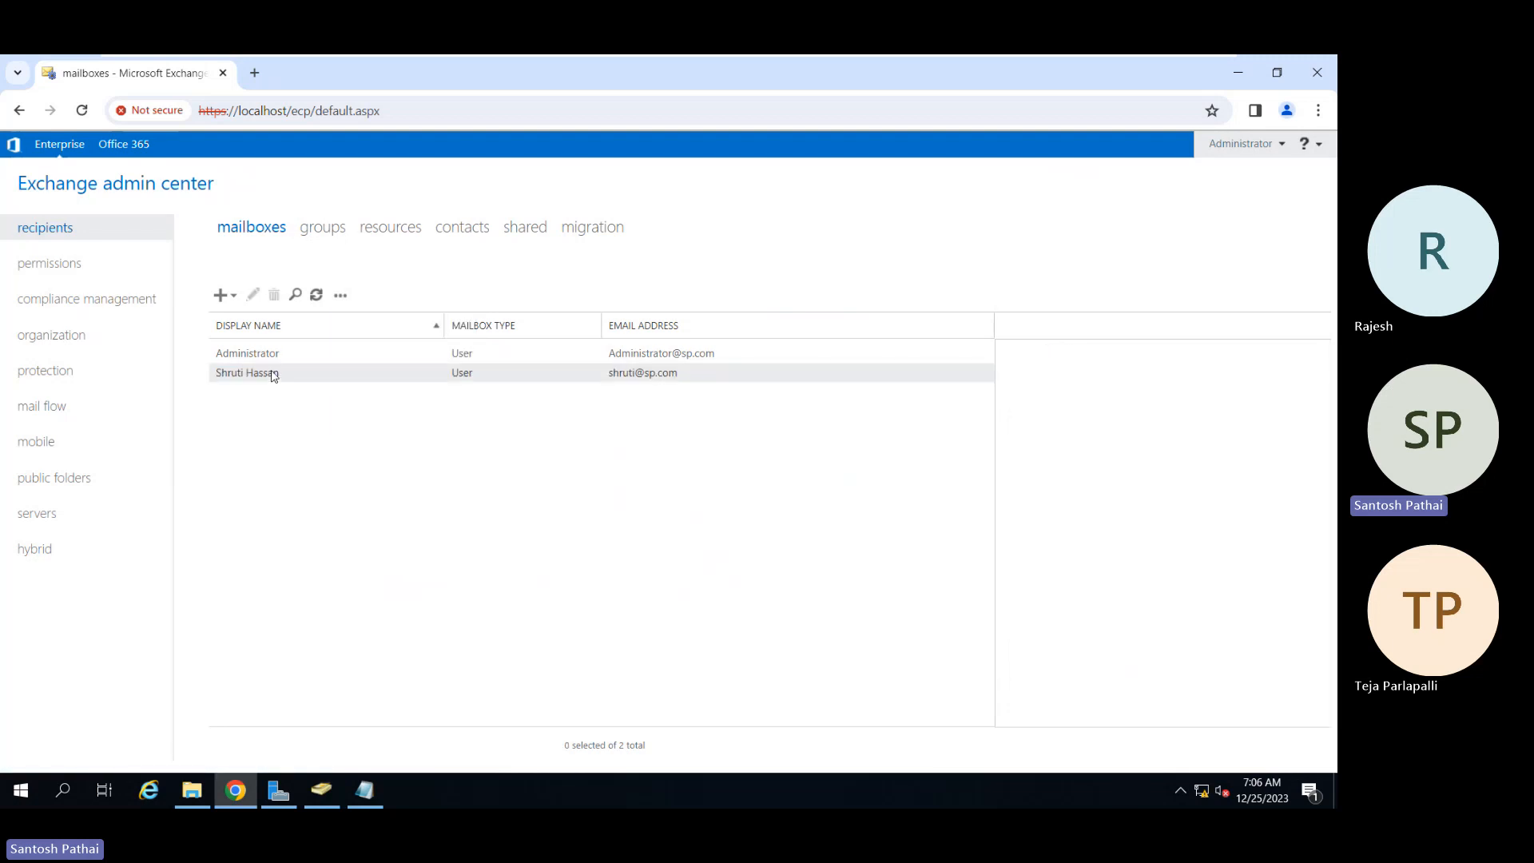
click(271, 373)
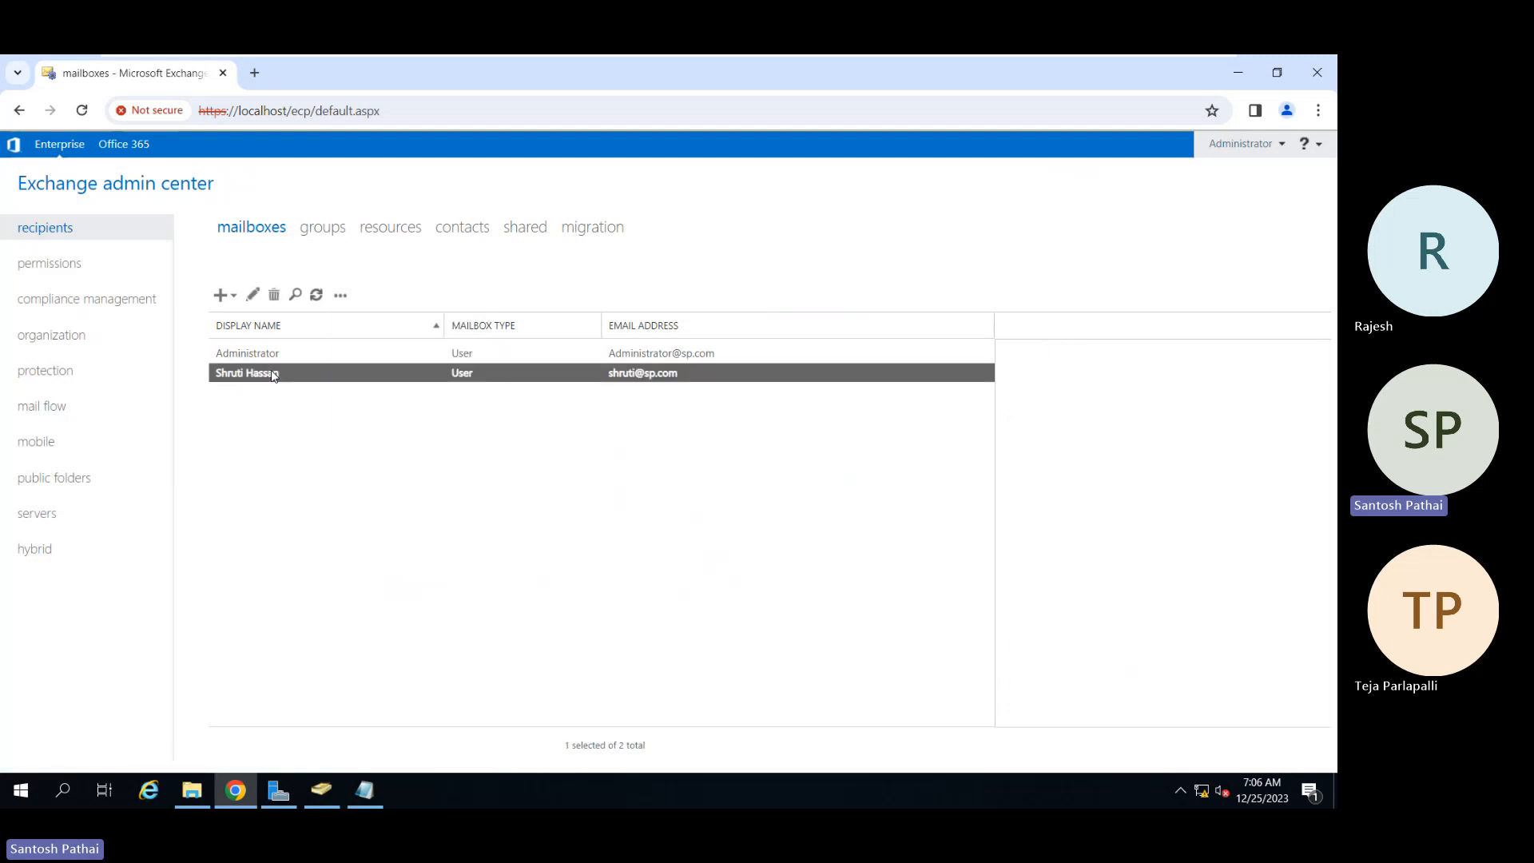
Step: Open the selected user's Edit User Mailbox window on its general settings
click(253, 298)
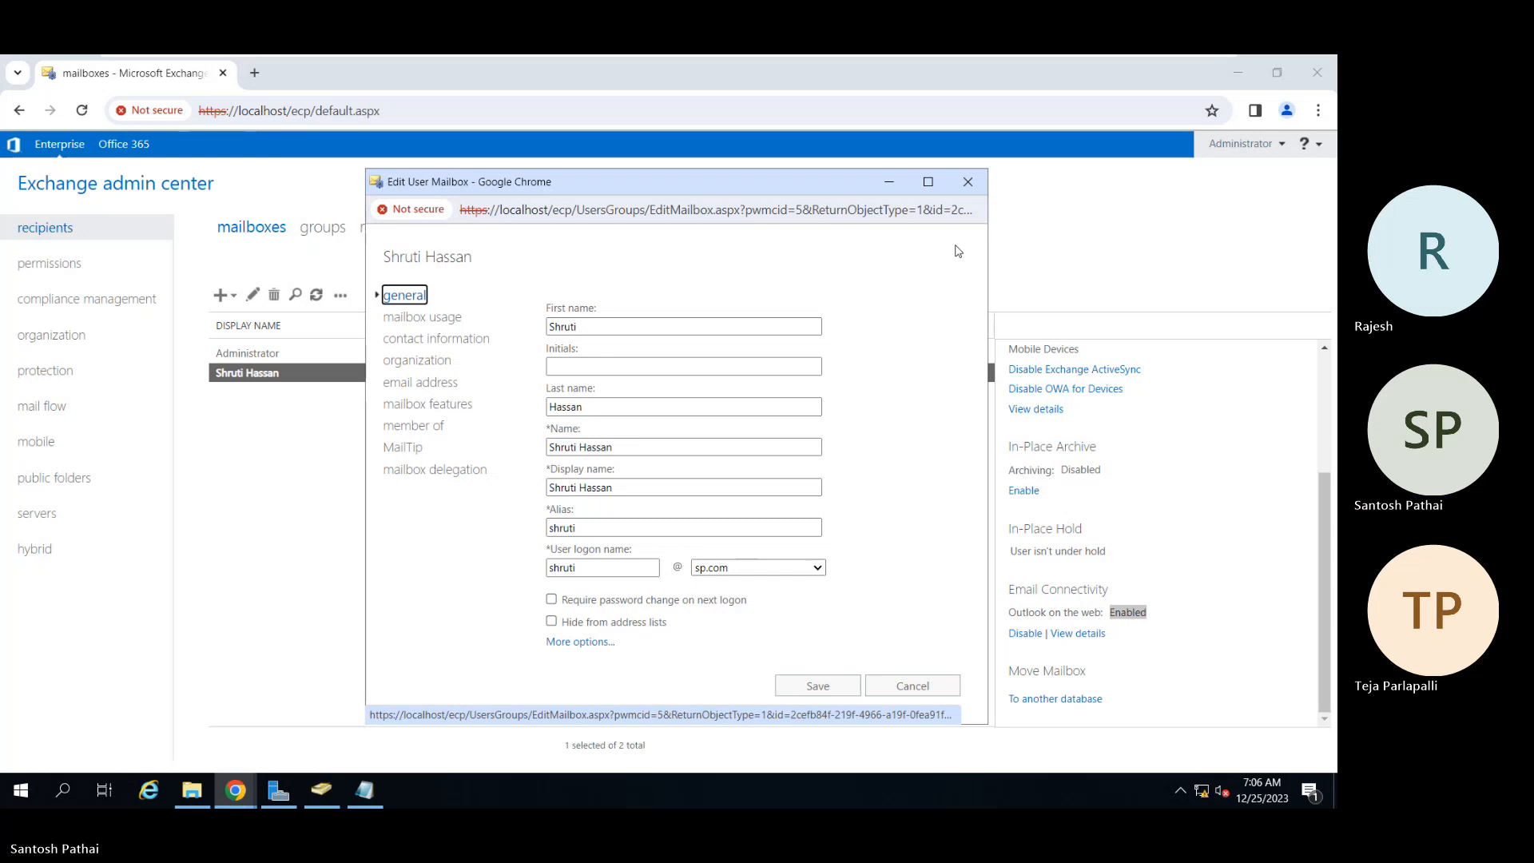
mouse_move(1166, 58)
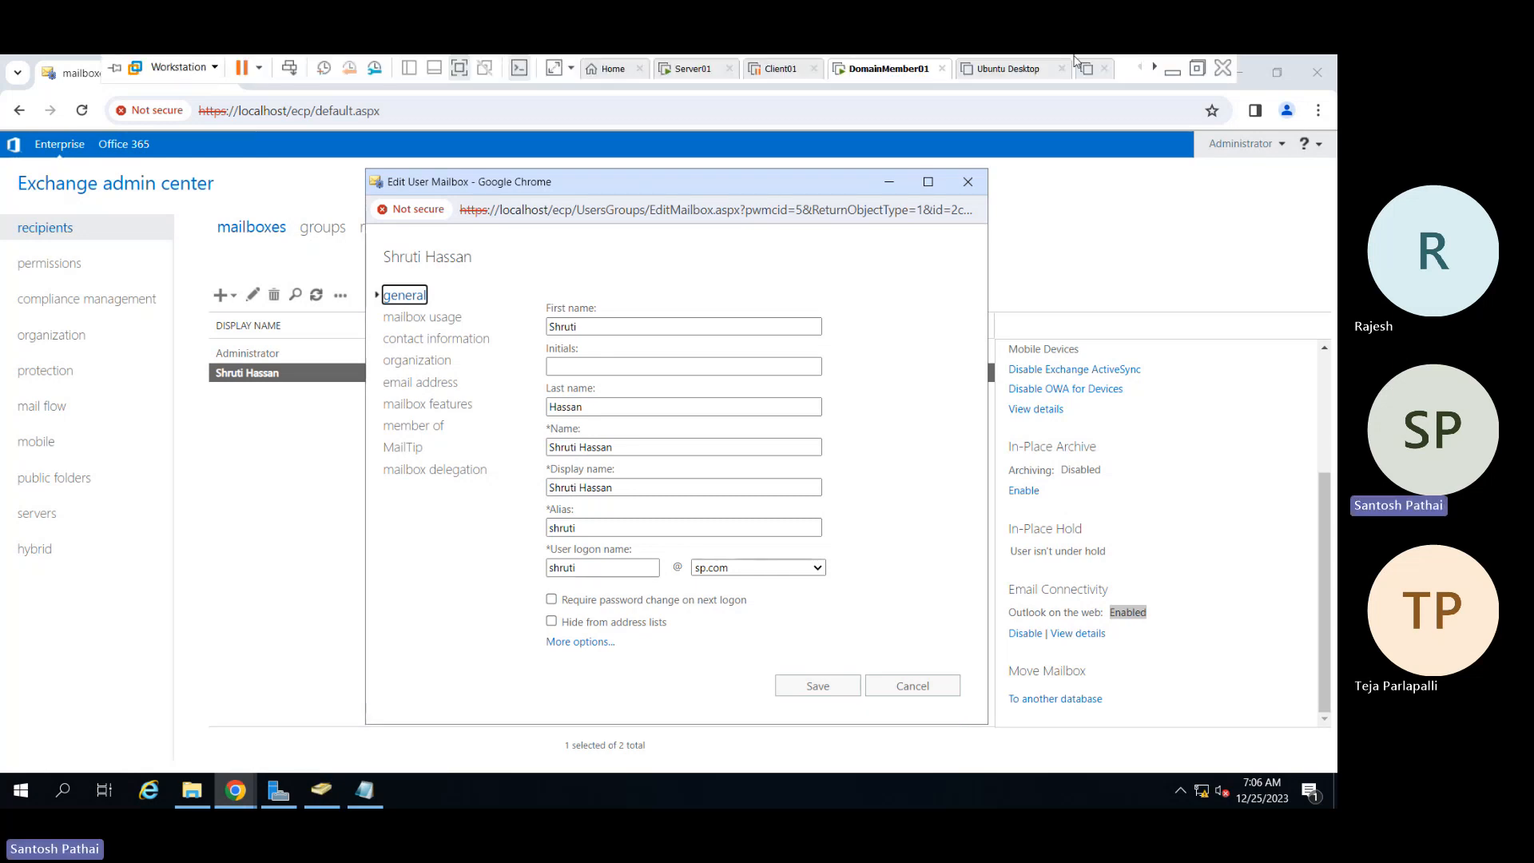
click(1170, 72)
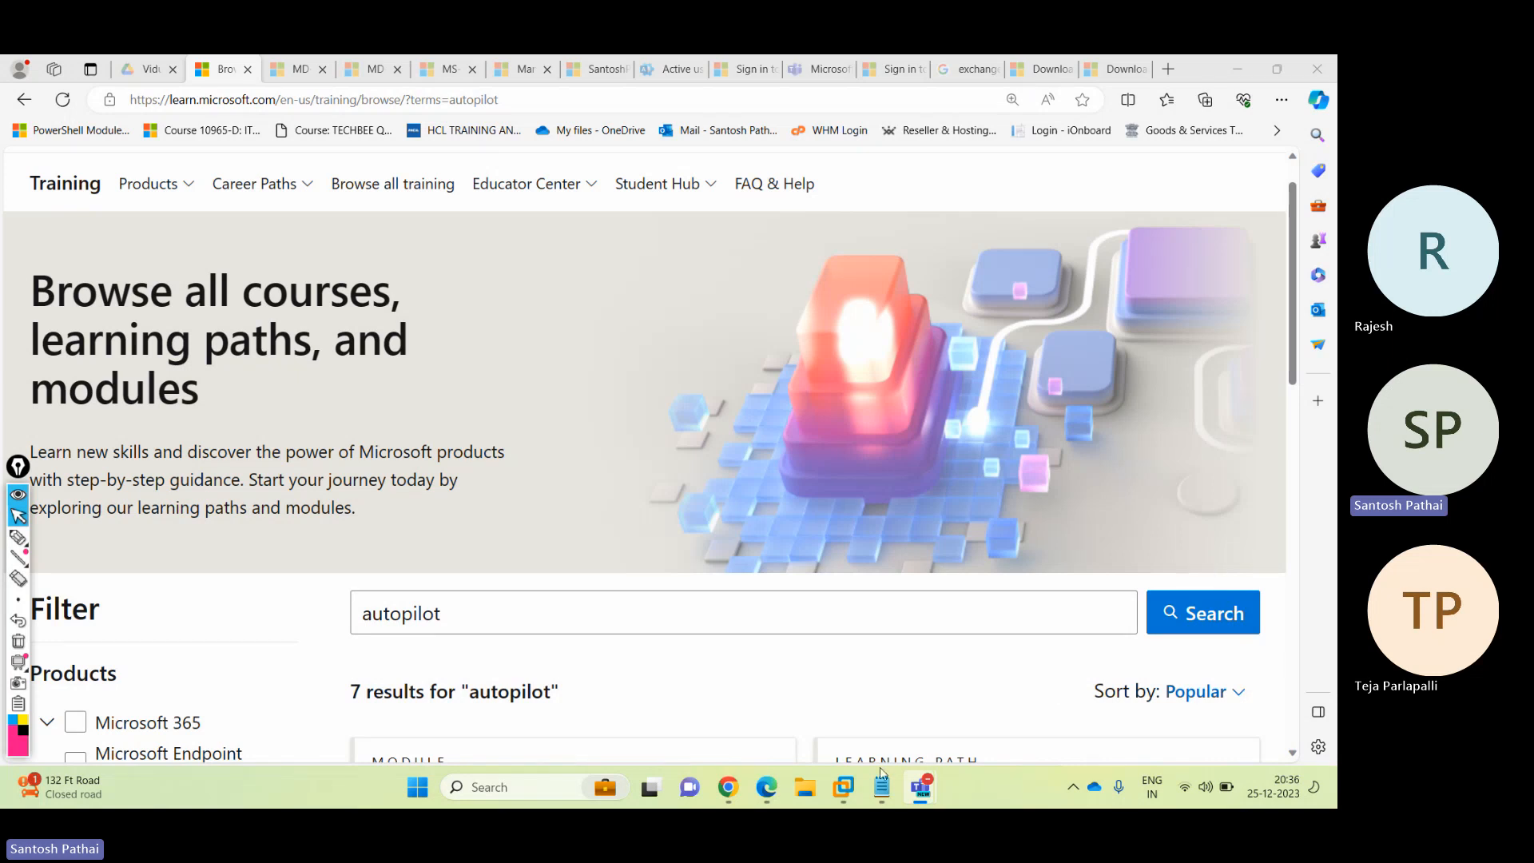
mouse_move(841, 795)
click(841, 671)
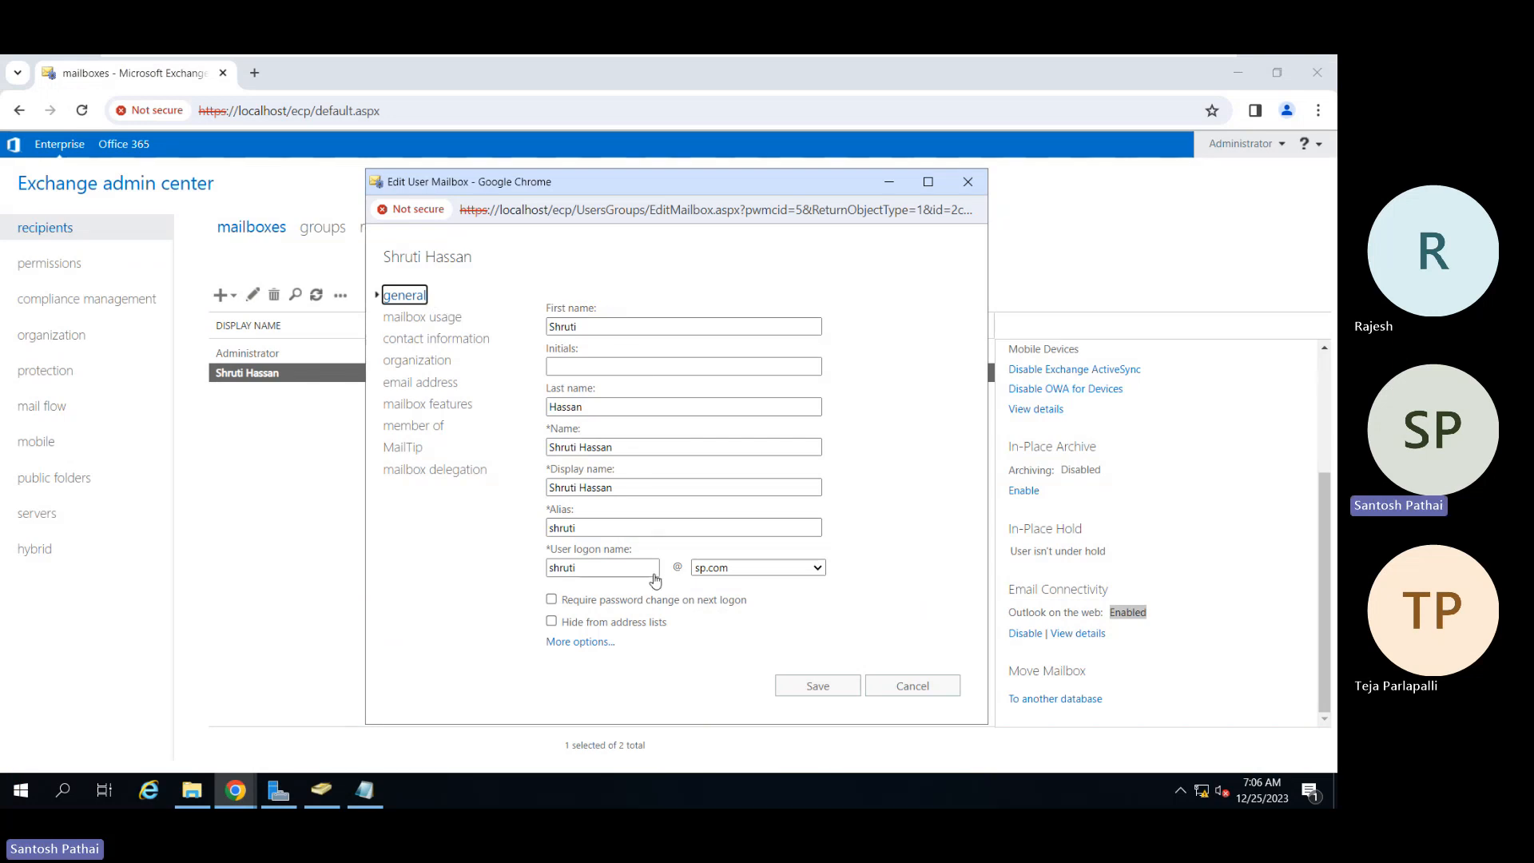
Step: Check the mailbox usage (60.23 KB of 2 GB), then cancel the properties window
click(434, 322)
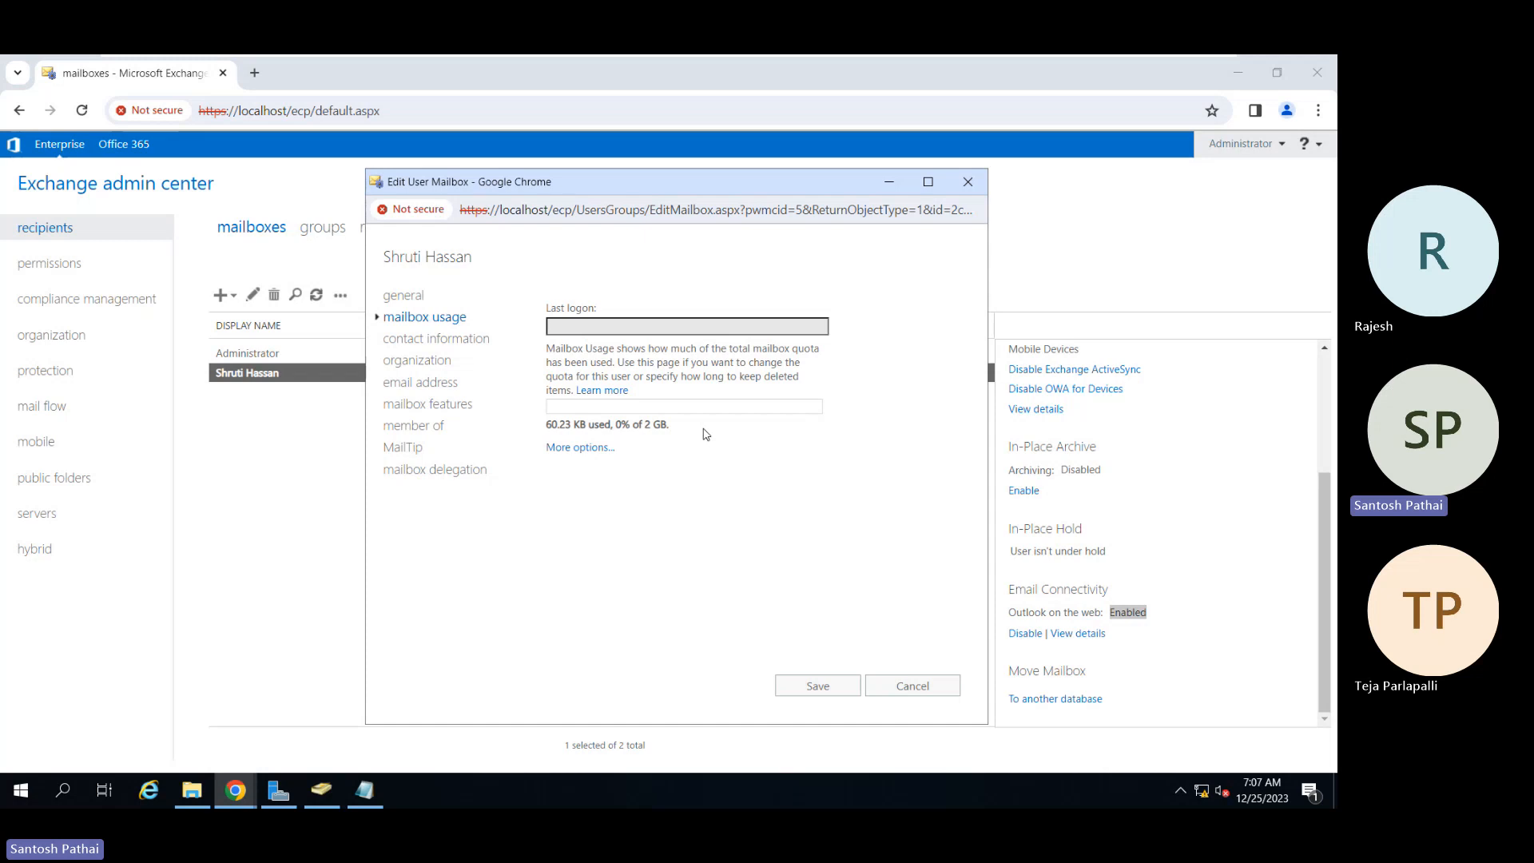
click(893, 685)
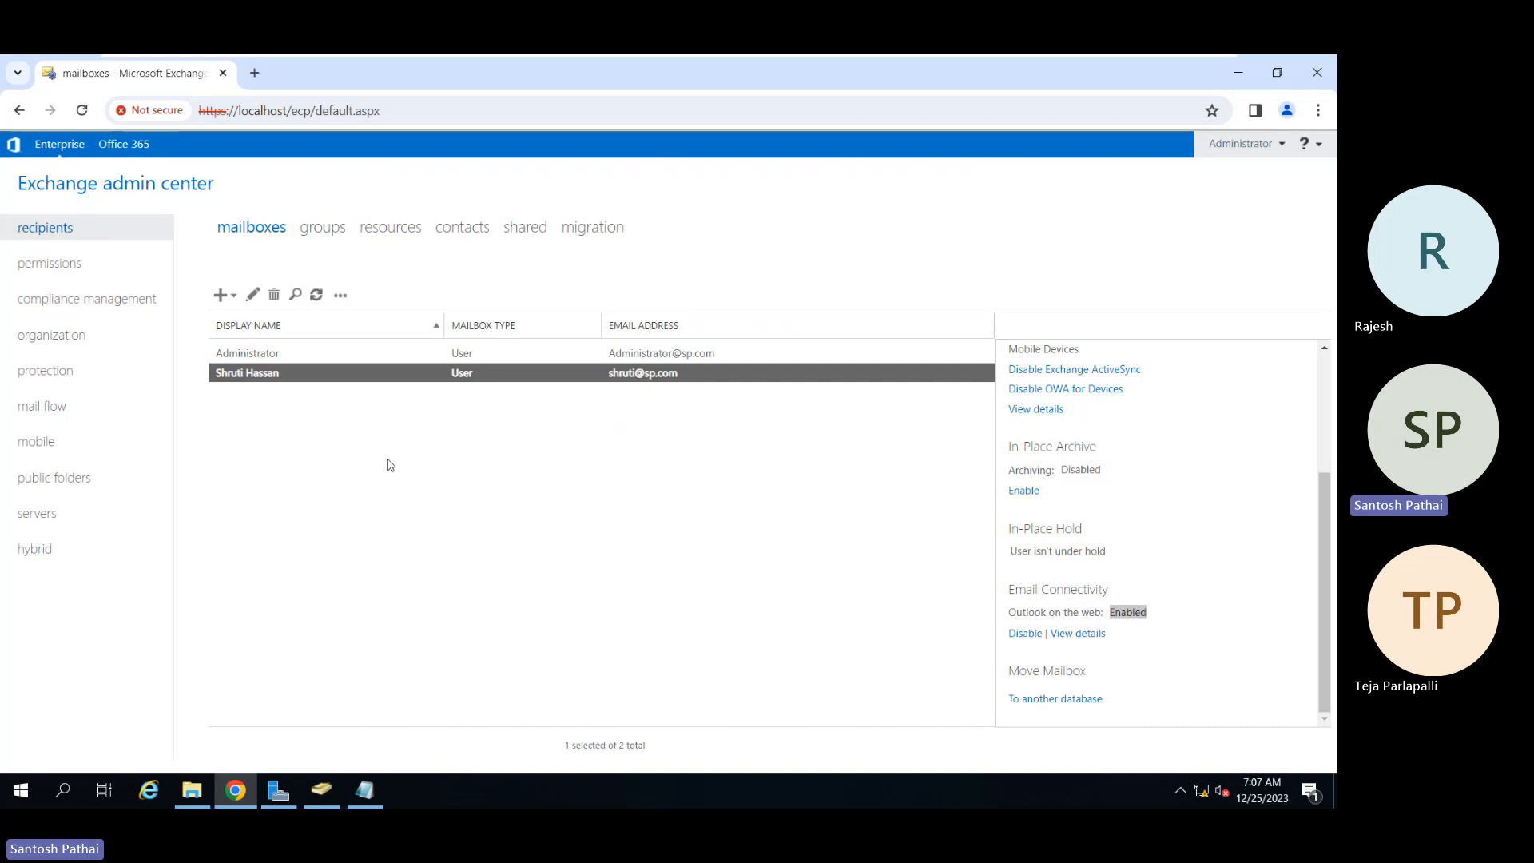
Step: Start a new user mailbox for a new user account
click(232, 297)
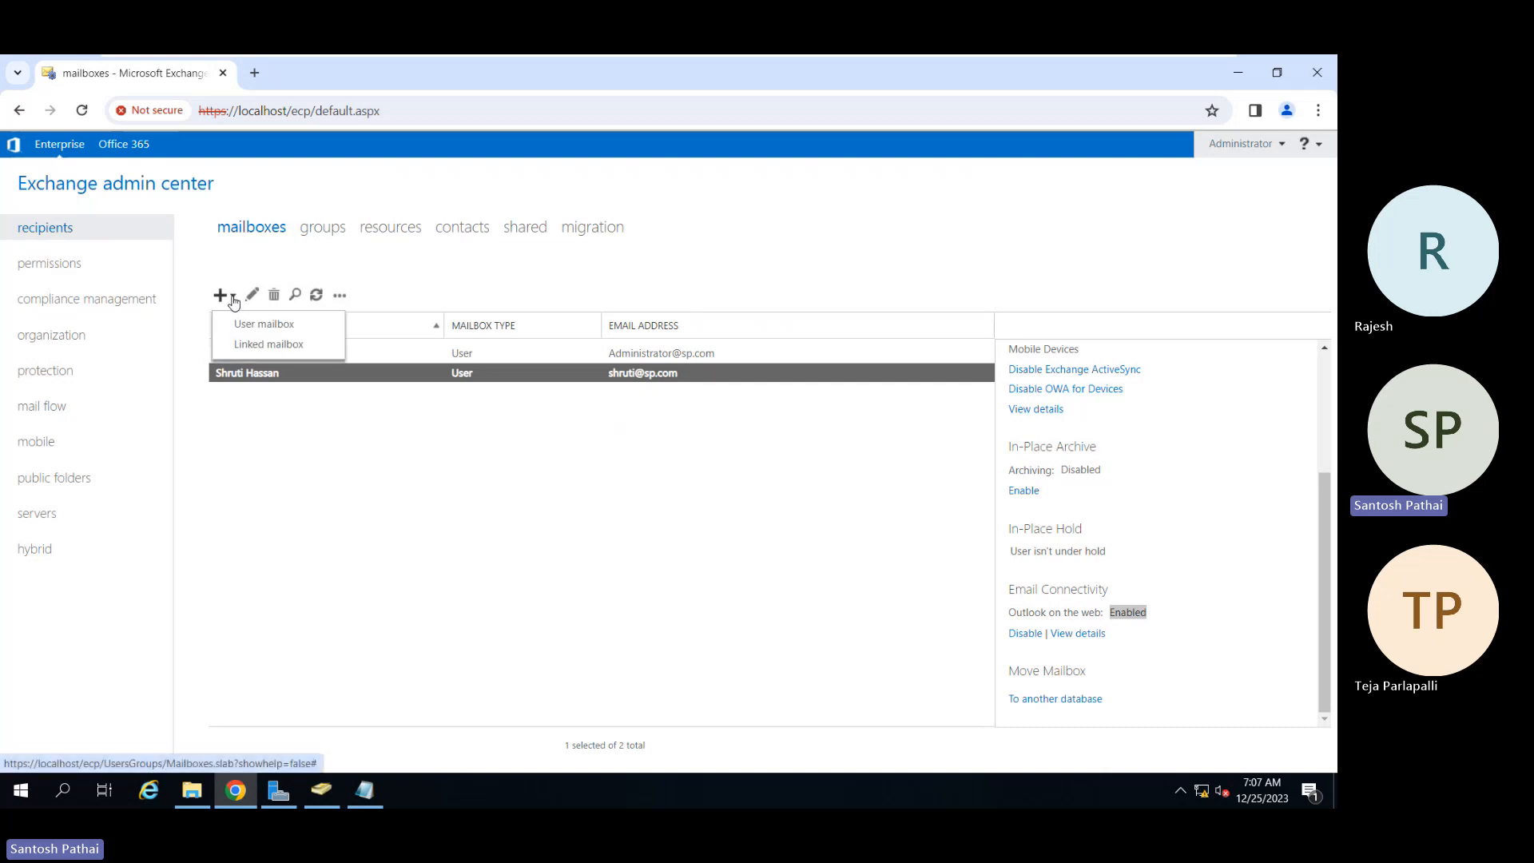
click(246, 325)
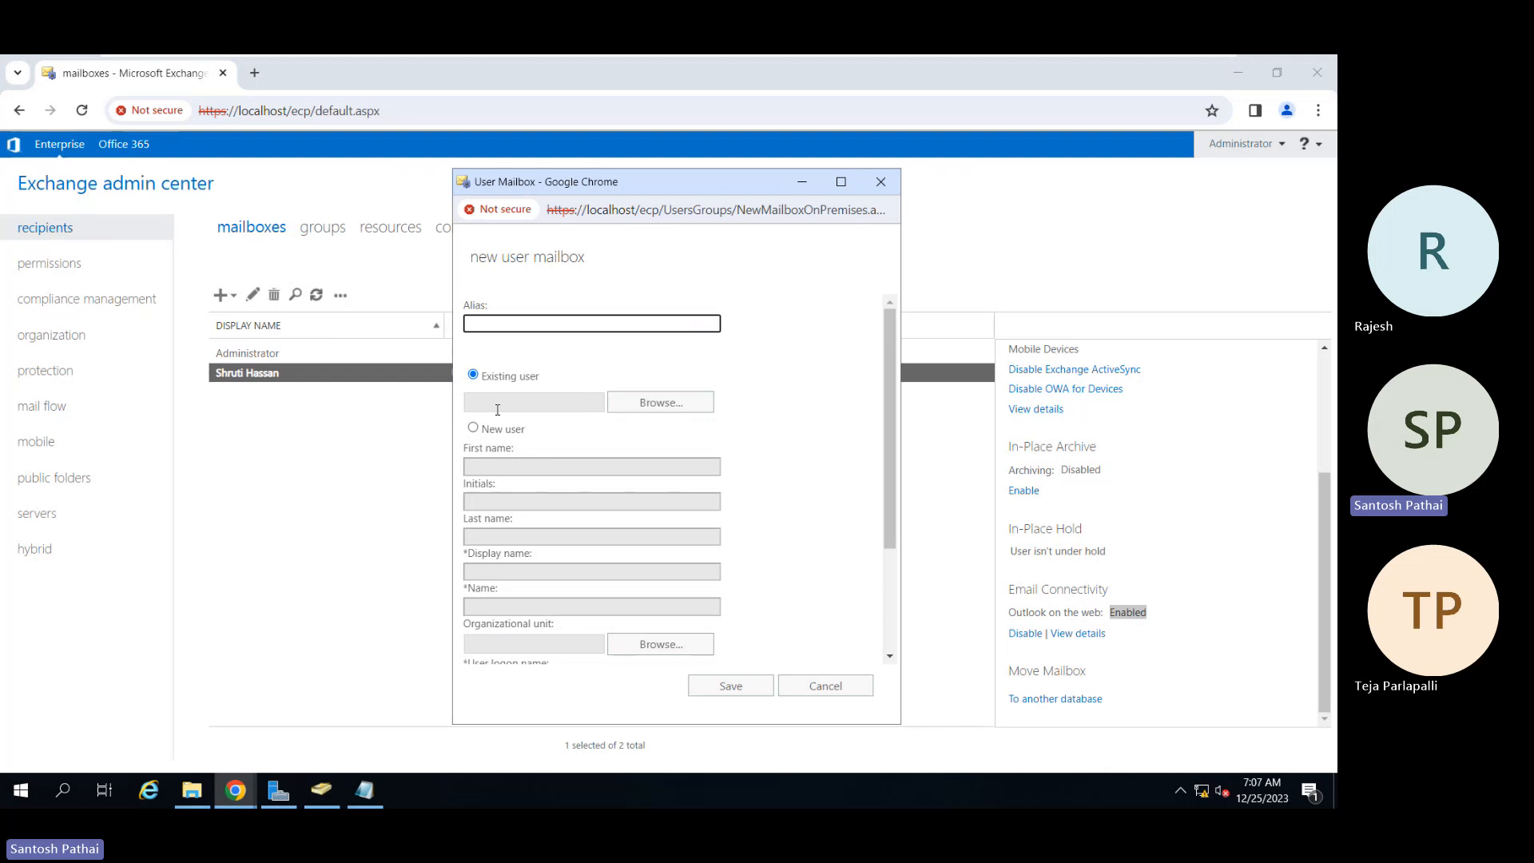
click(490, 430)
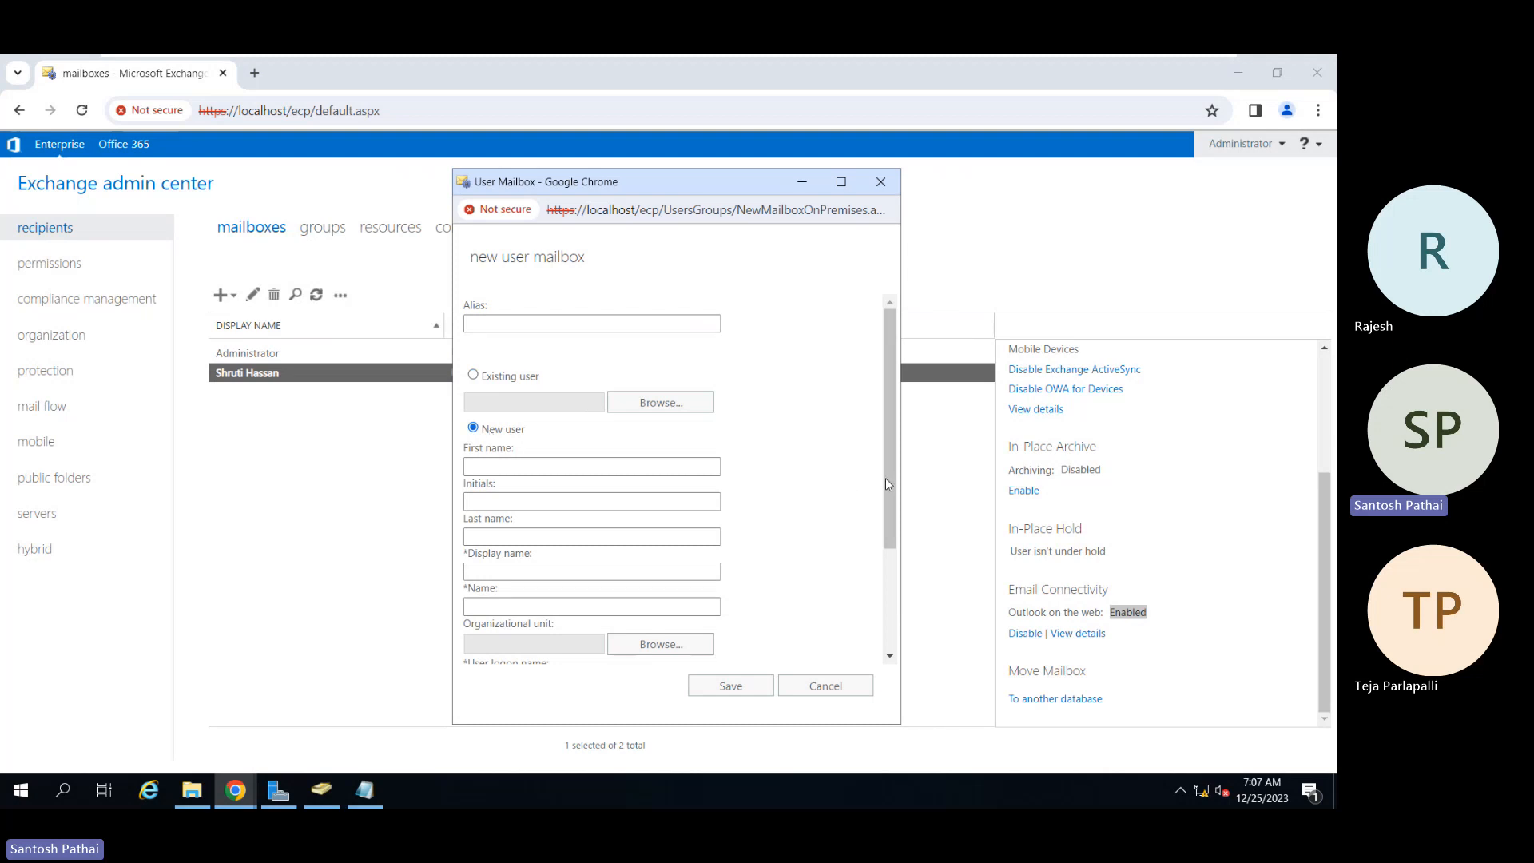
drag(885, 483, 898, 533)
Step: Enter the new user's first and last names, letting display name and name auto-fill
click(600, 379)
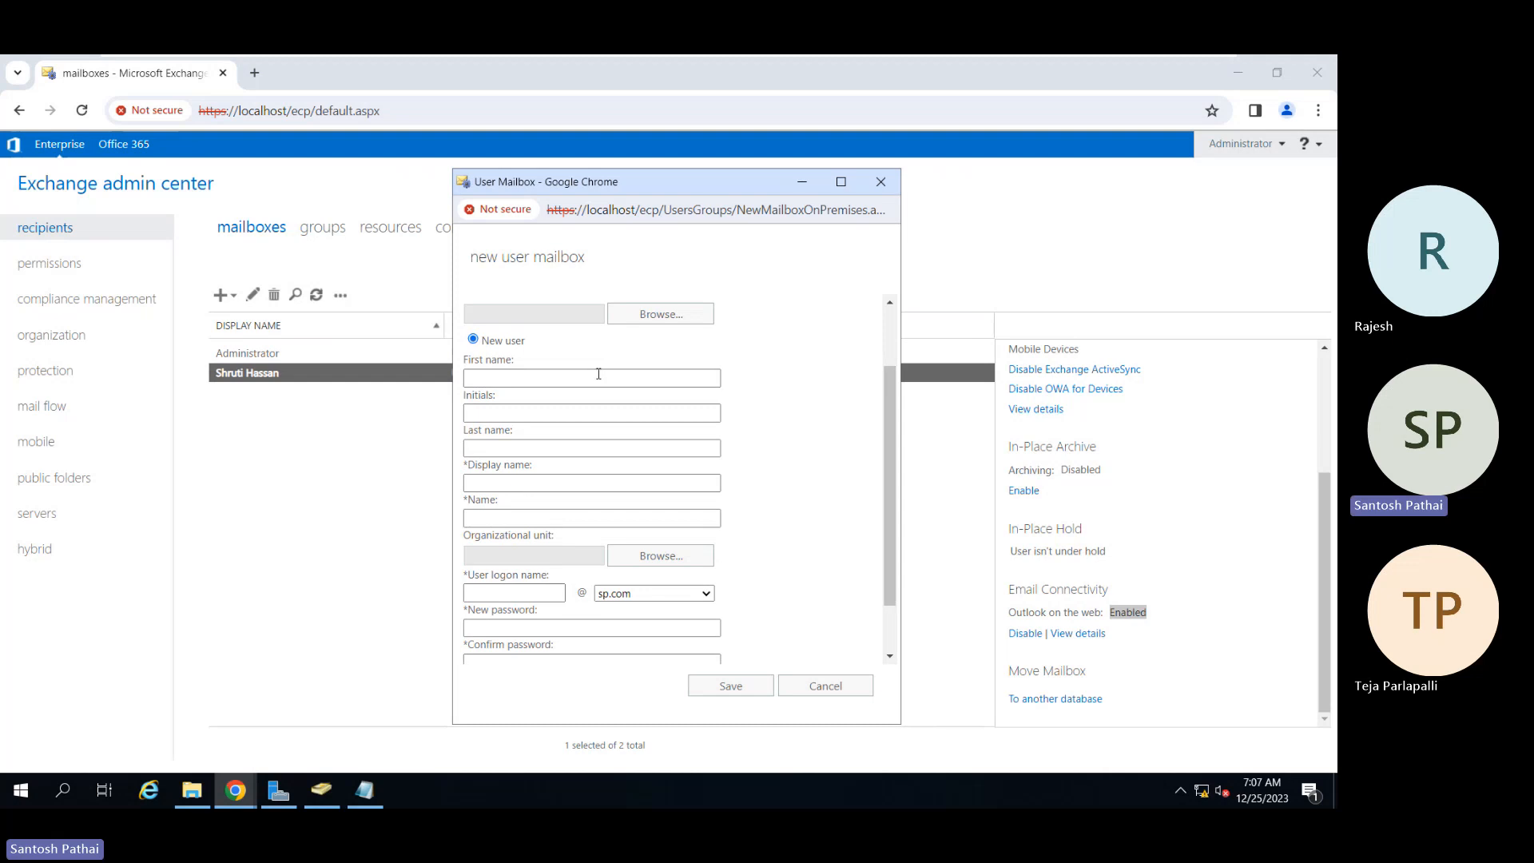
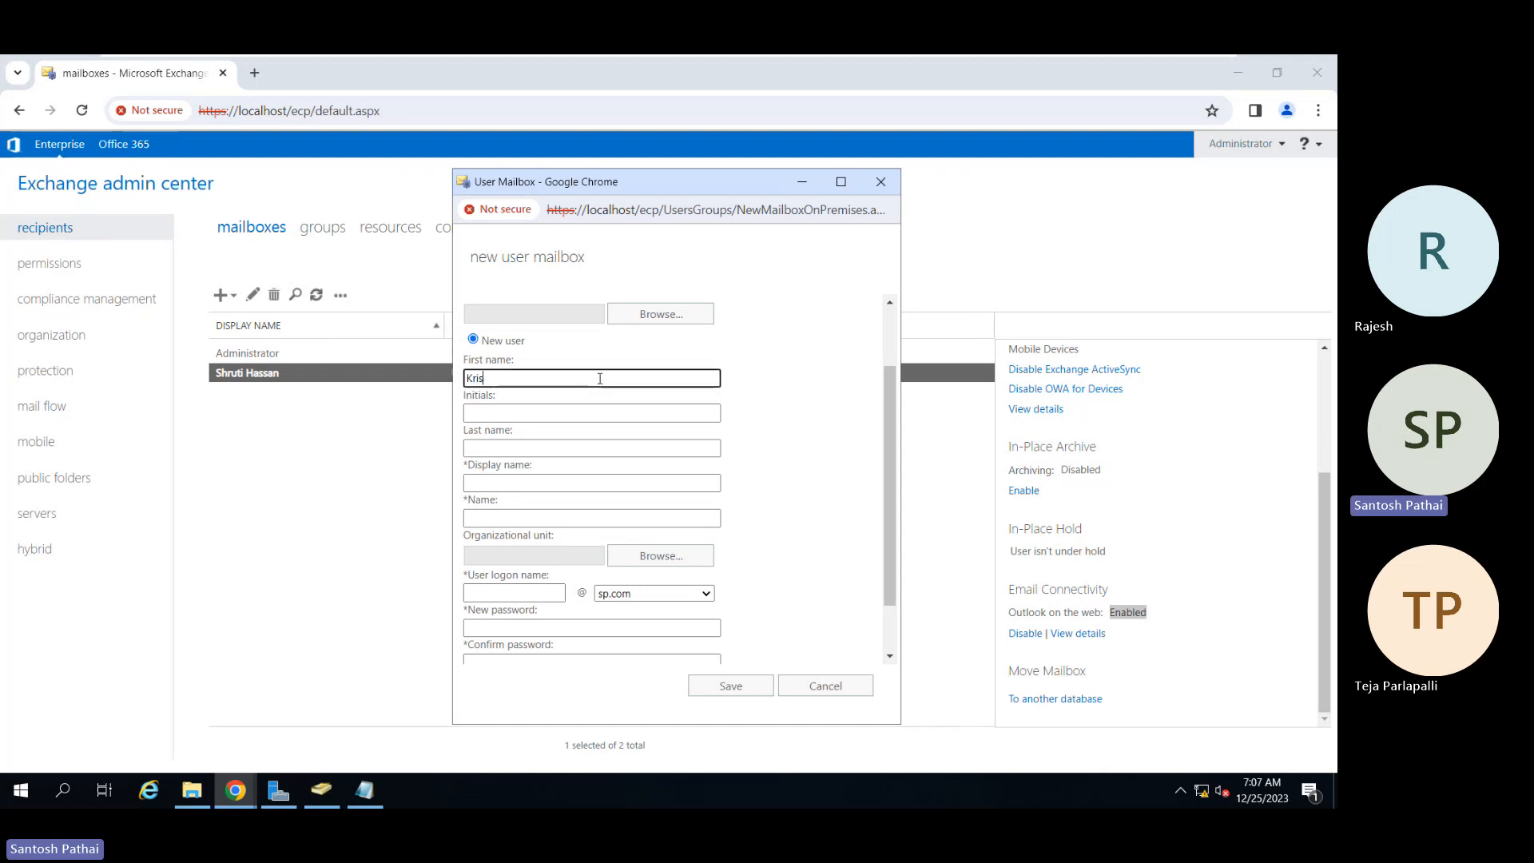
key(Tab)
key(Tab)
key(Tab)
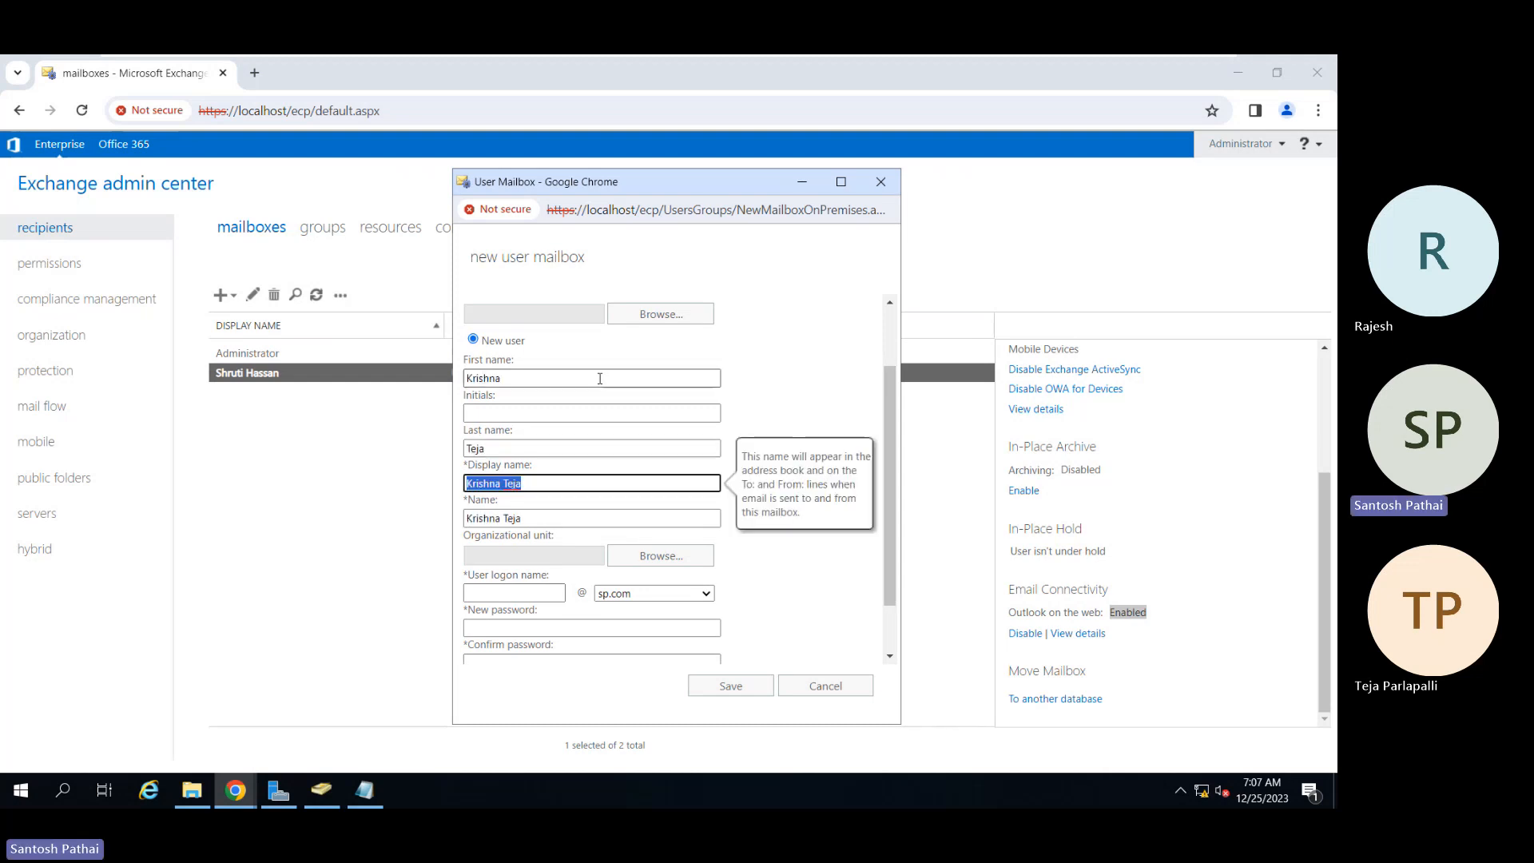
key(Tab)
key(shift+Tab)
key(Tab)
key(Tab)
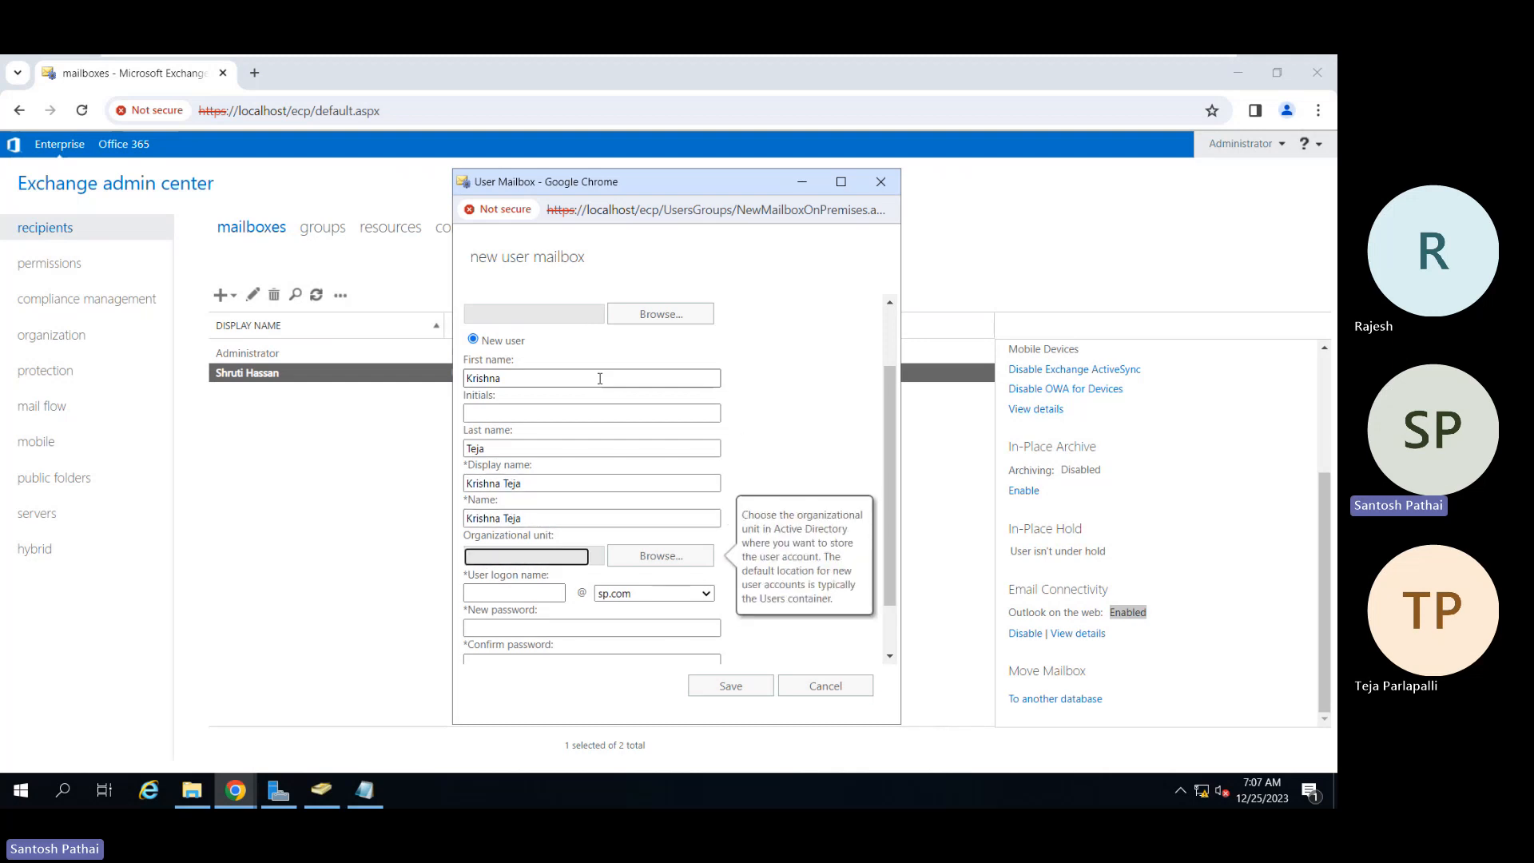
Step: Set the account's organizational unit to Finance under Domain Users
click(653, 555)
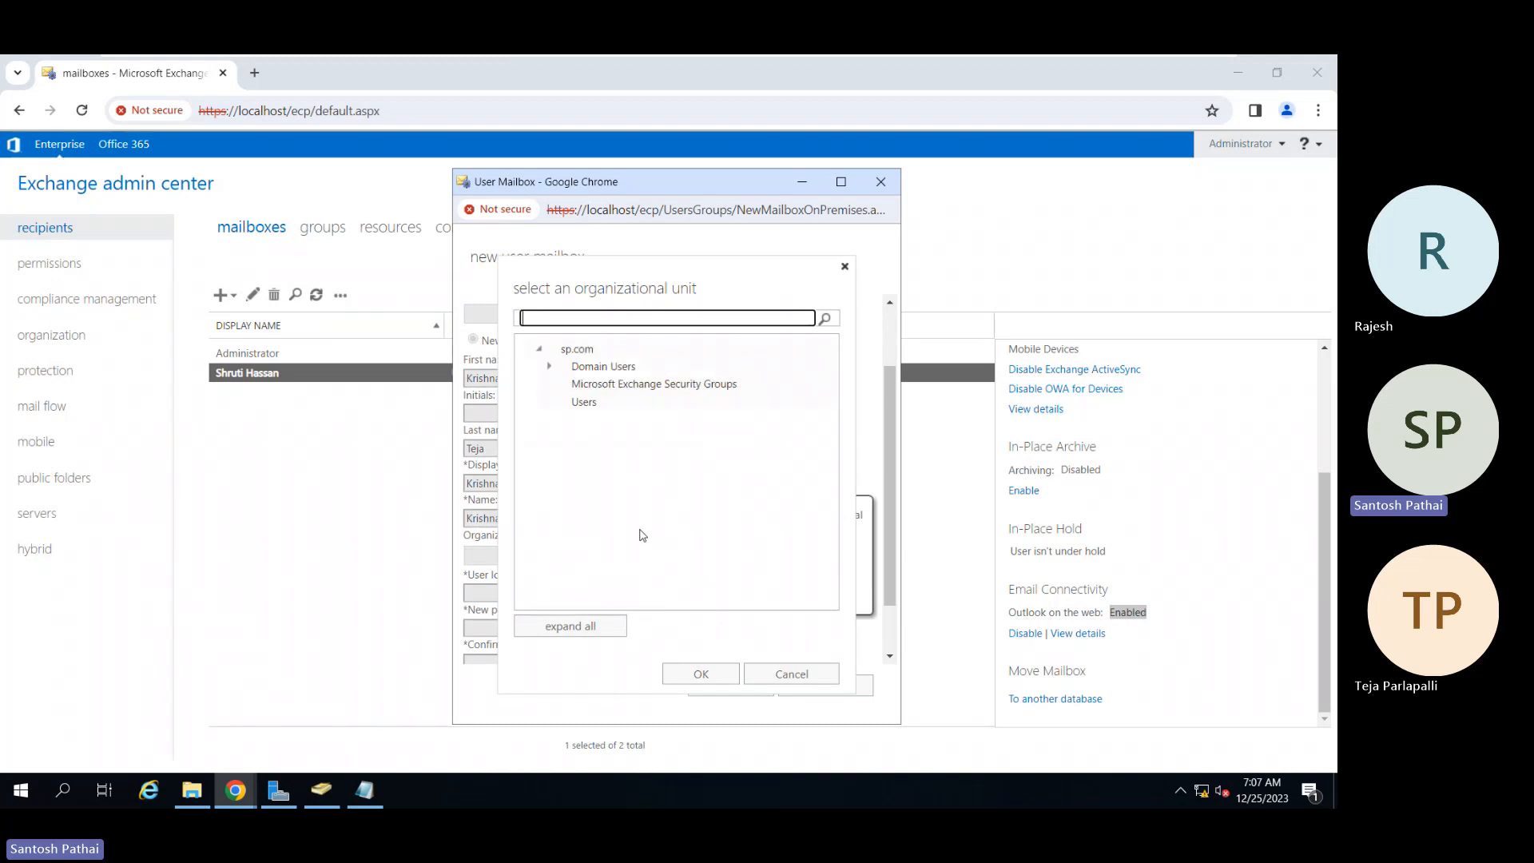
click(549, 367)
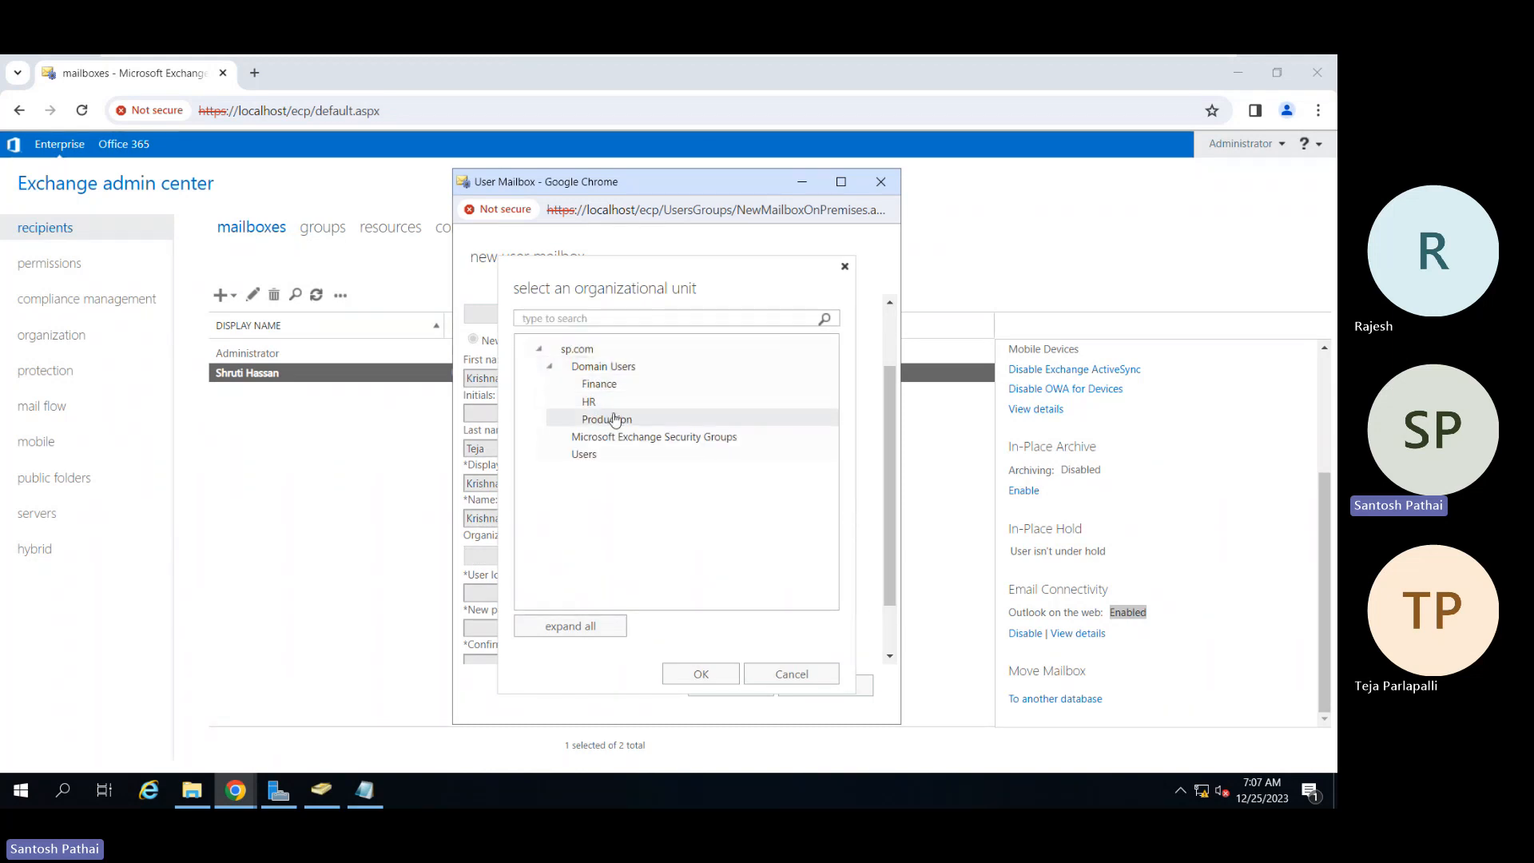
click(619, 388)
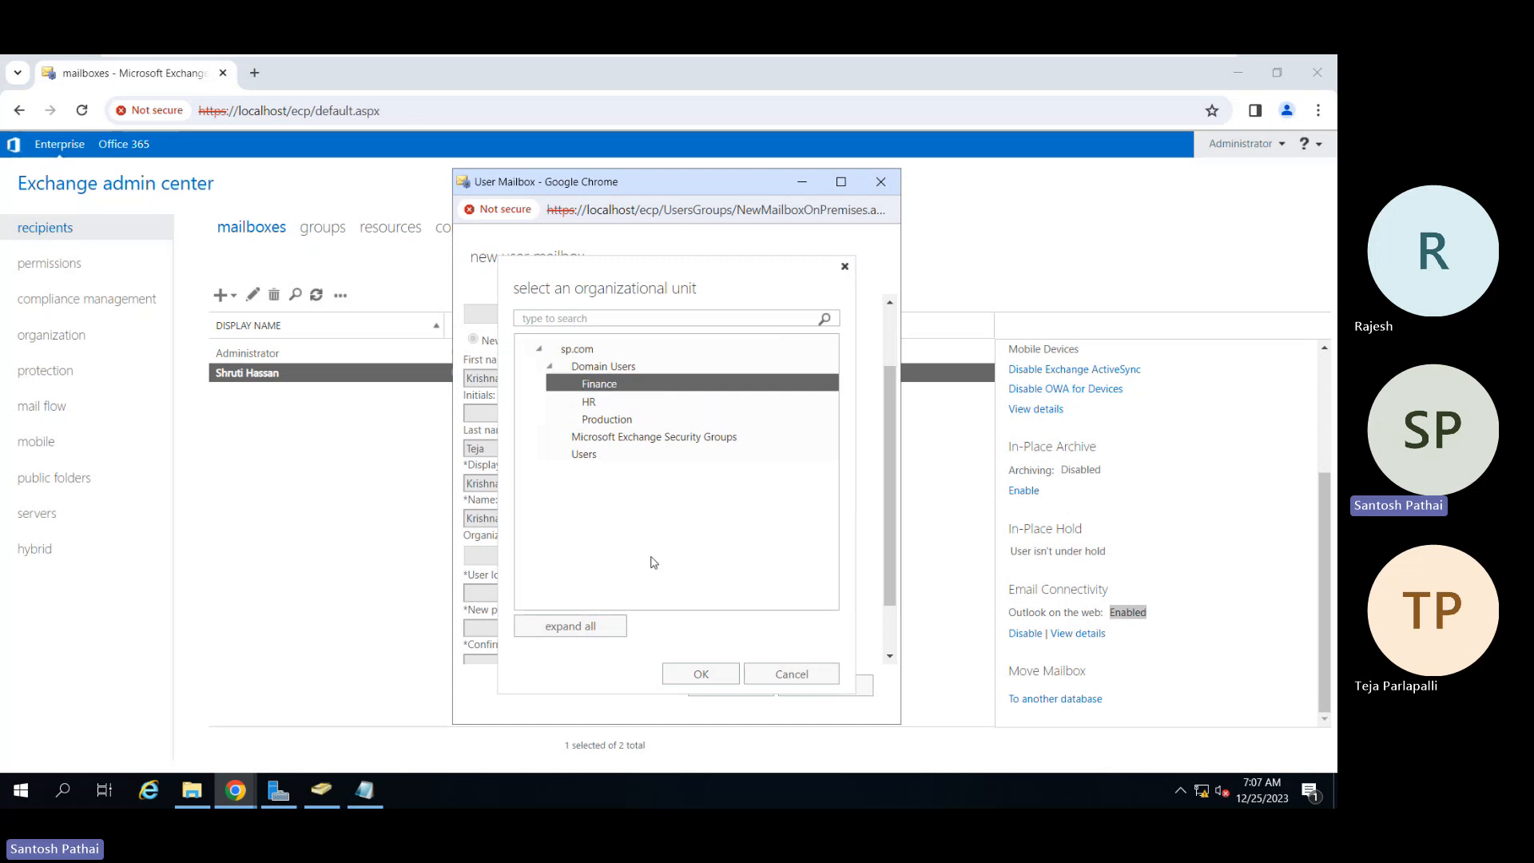
click(693, 677)
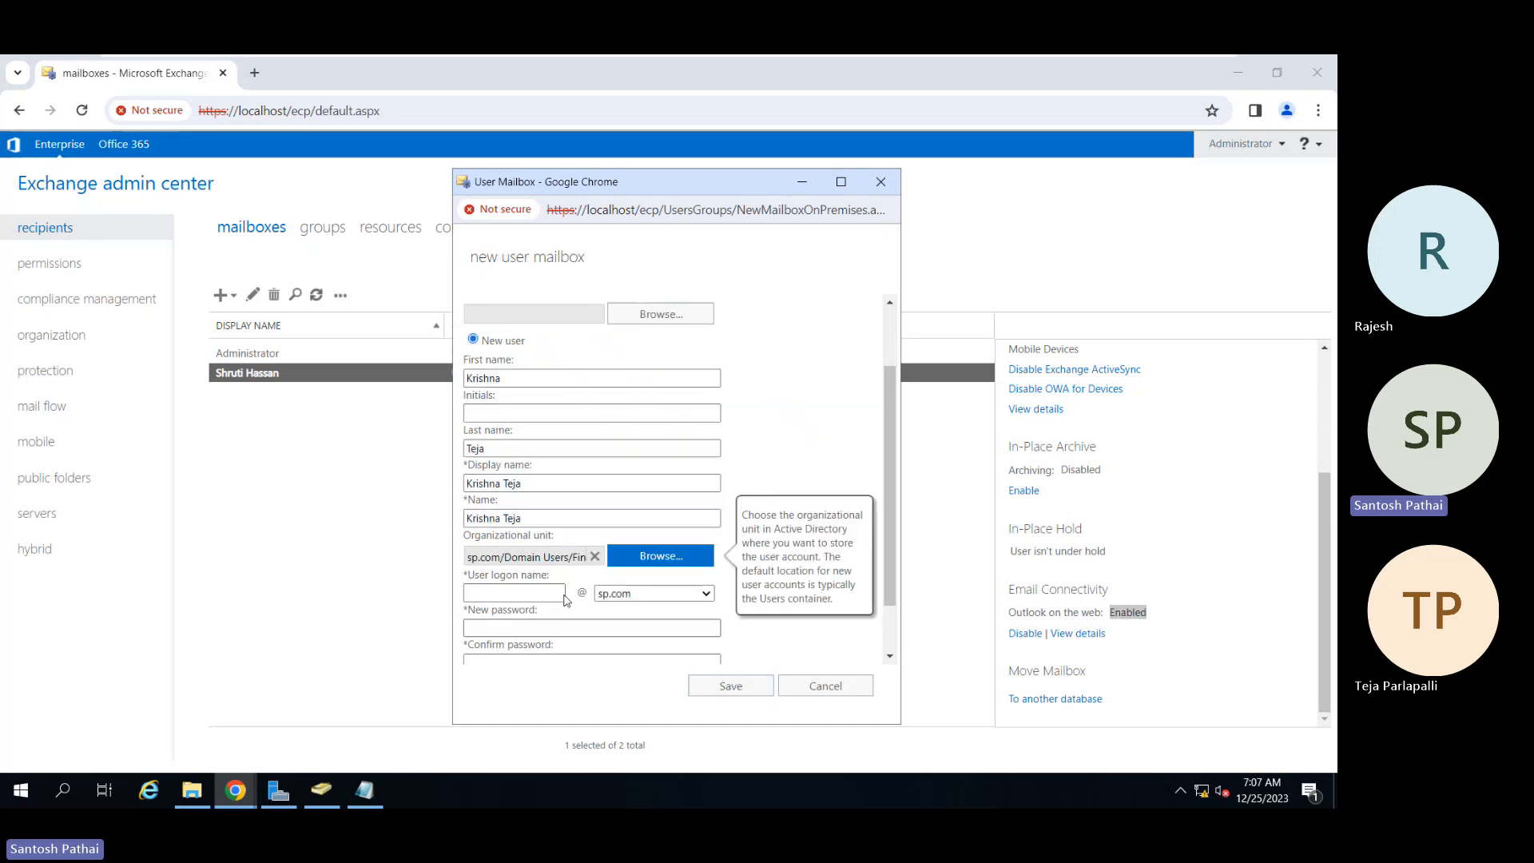
Step: Enter the user's logon name and the password twice, and show the additional mailbox options
scroll(586, 514, down, 2)
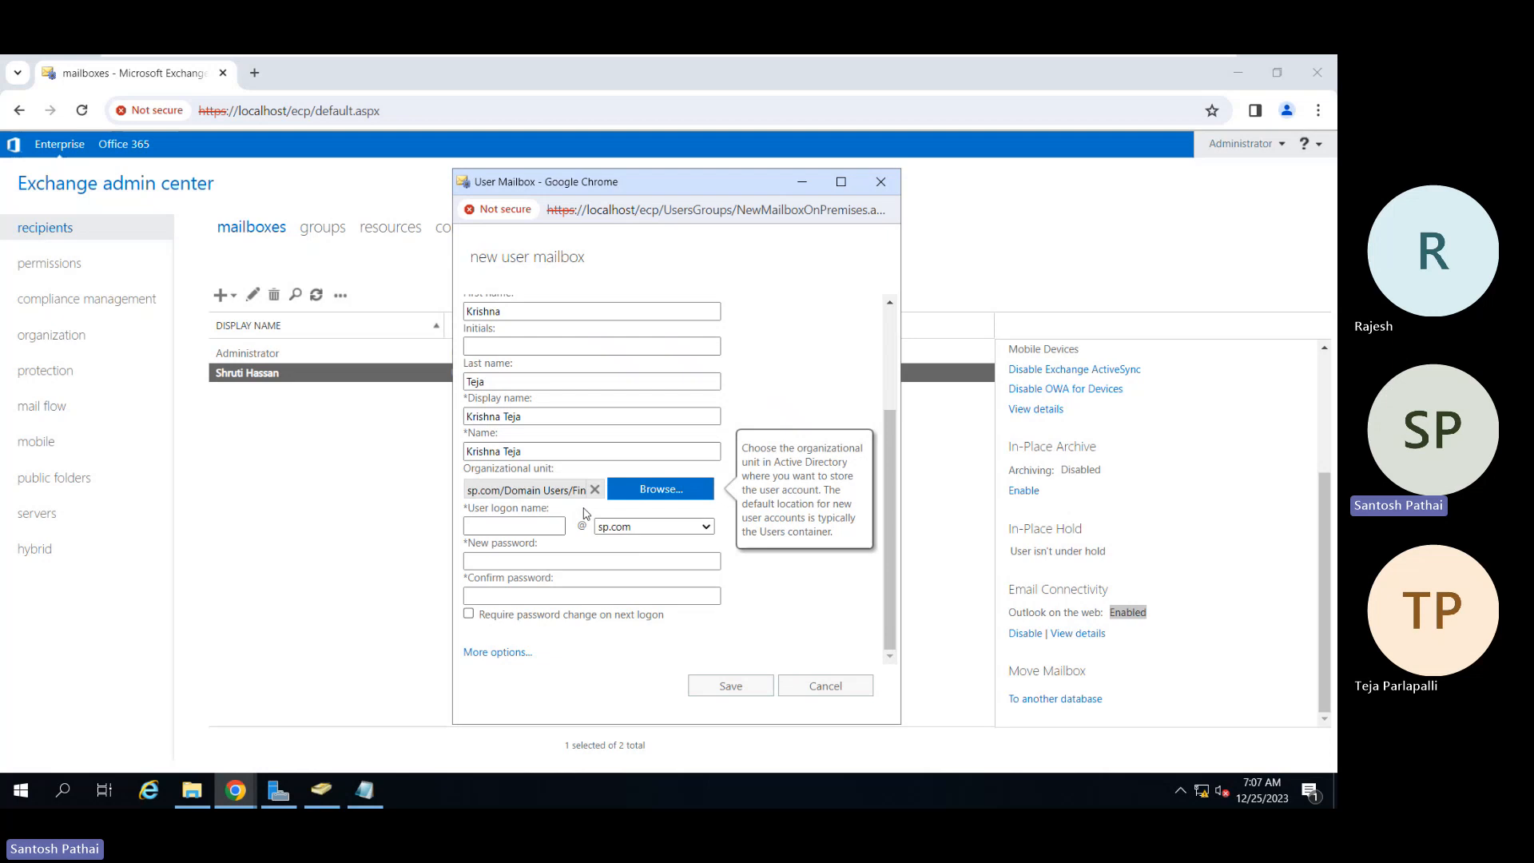
click(518, 526)
text(krishna)
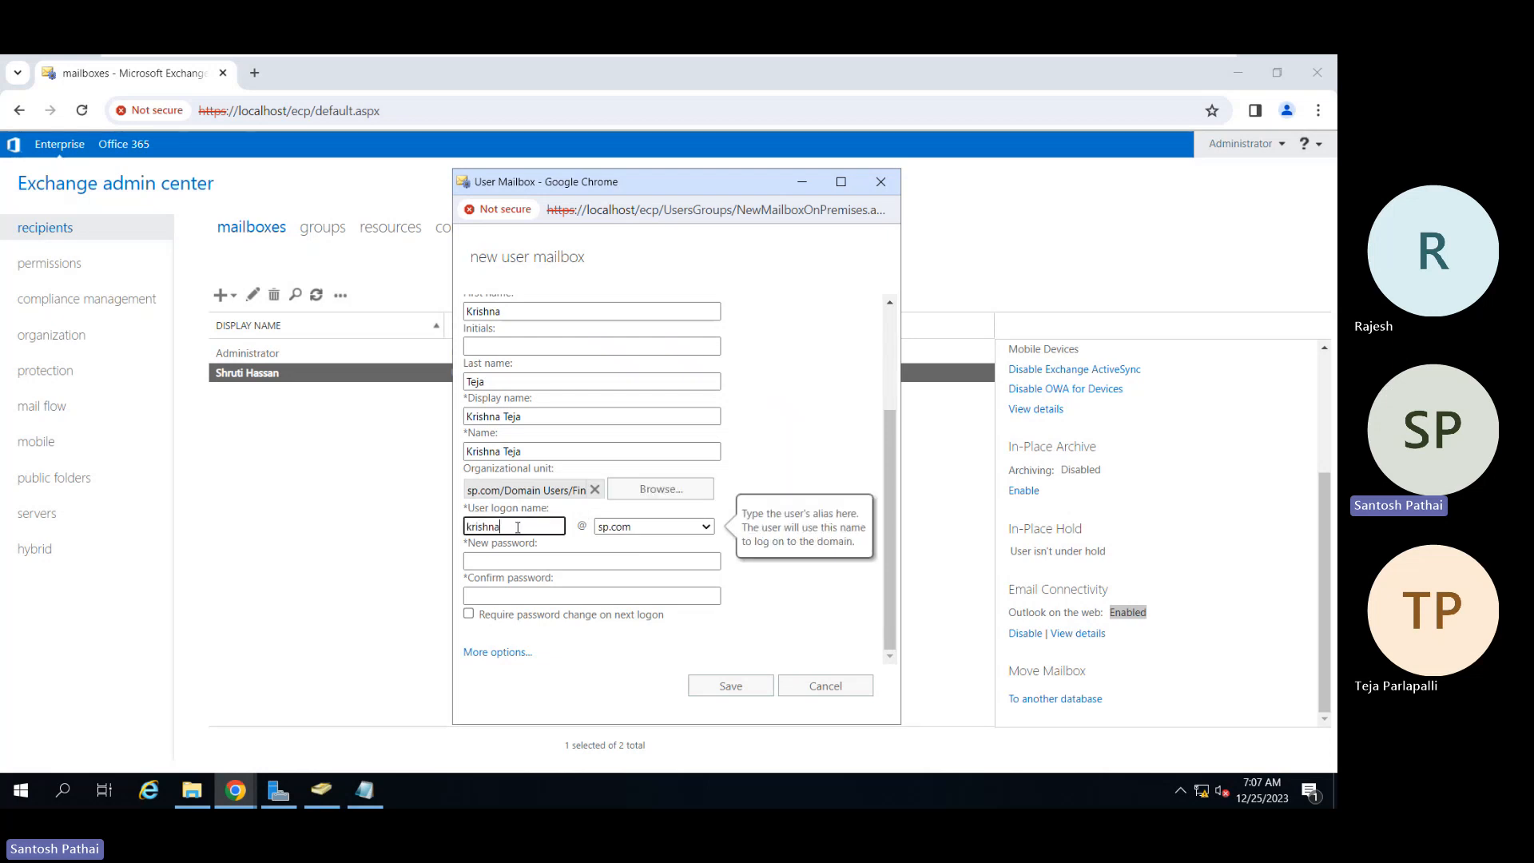
key(Tab)
text(P@ssw0rd1)
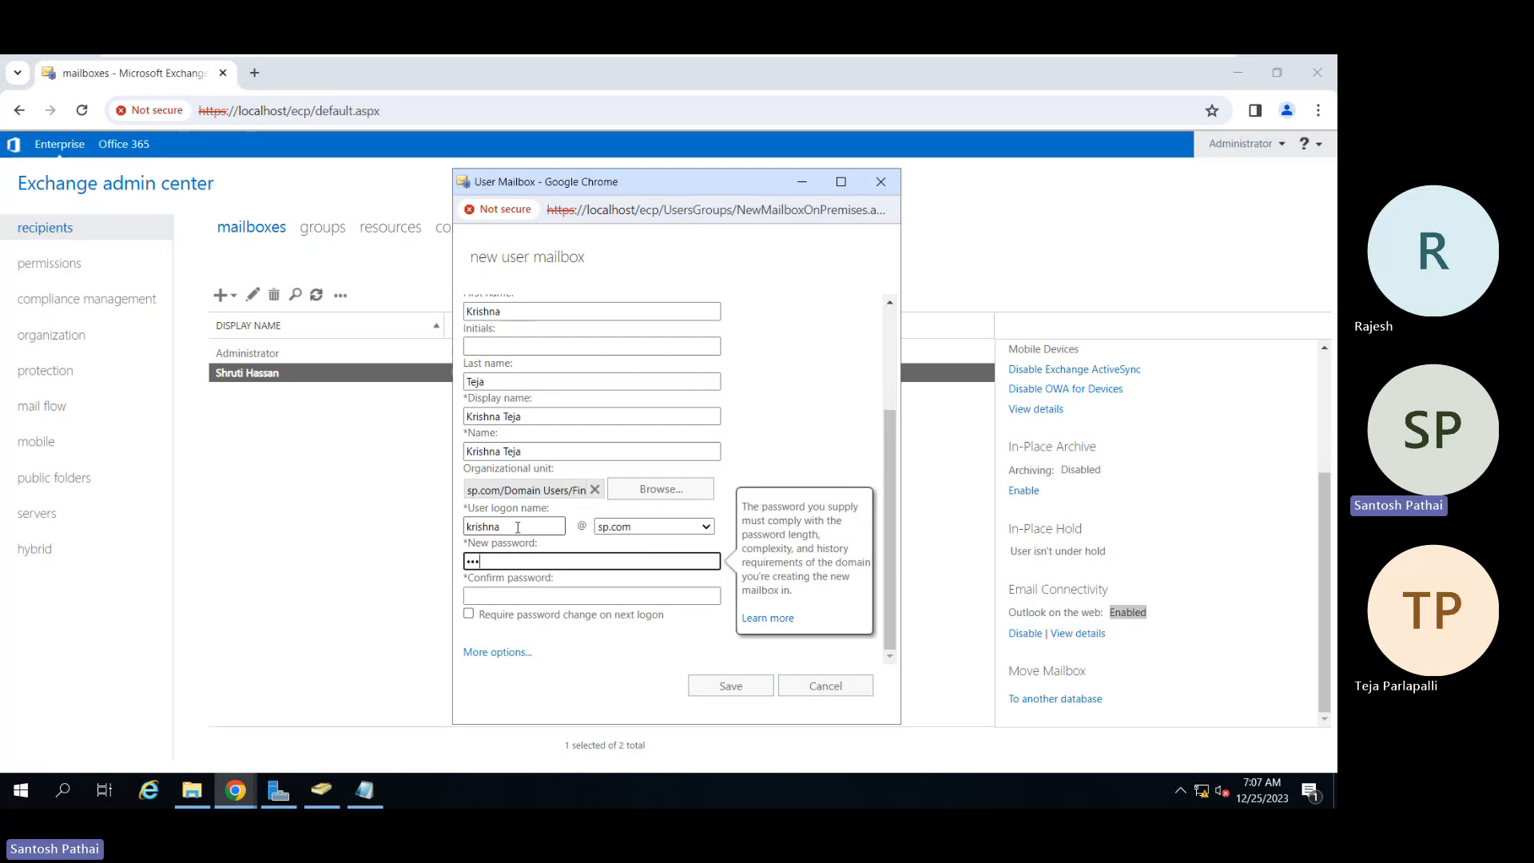
key(Tab)
key(Tab)
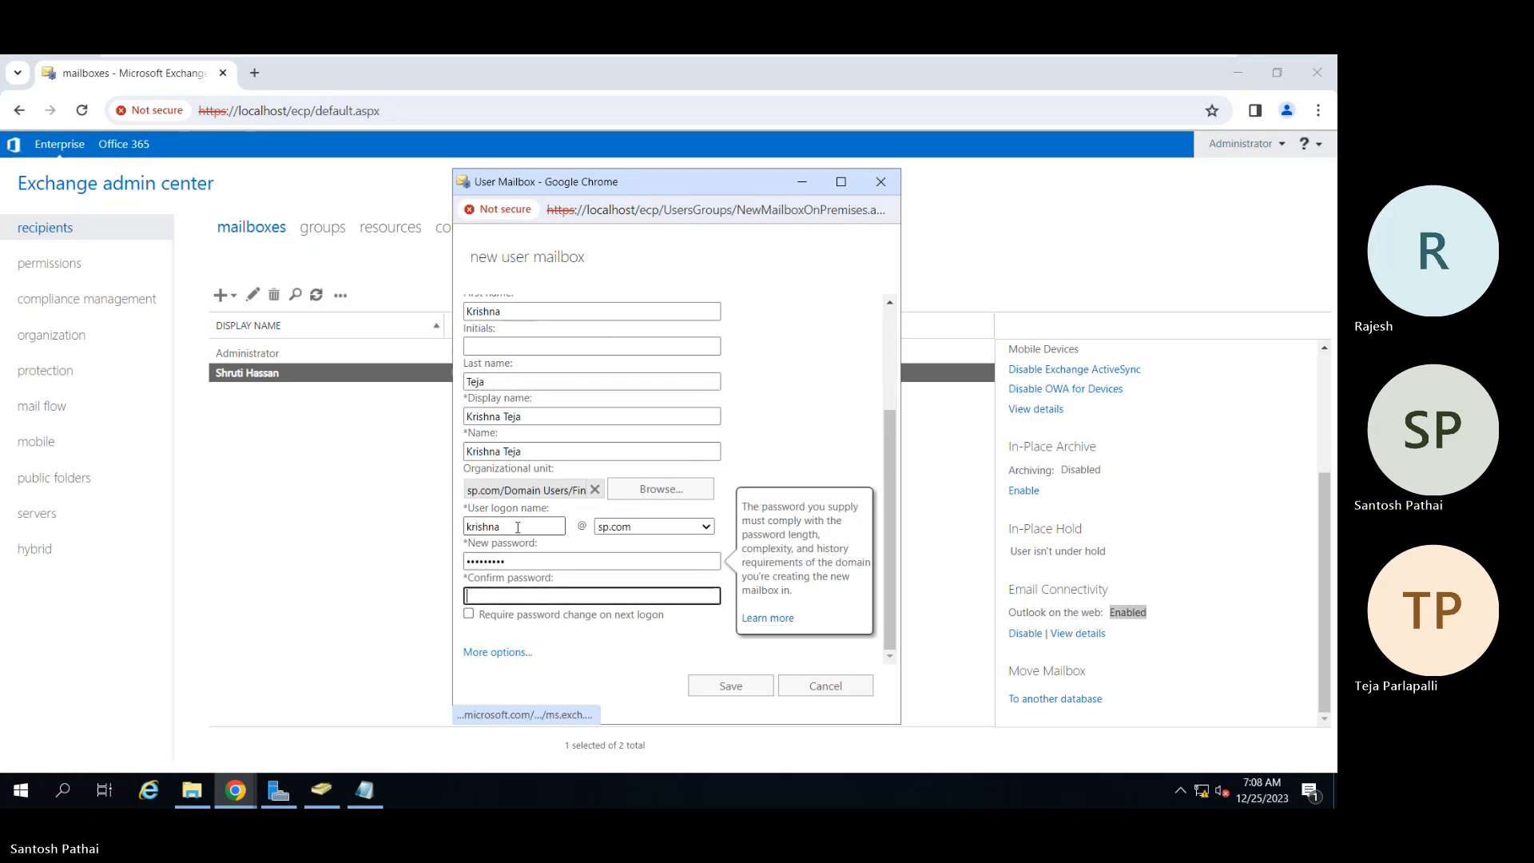
text(P@ssw0rd1)
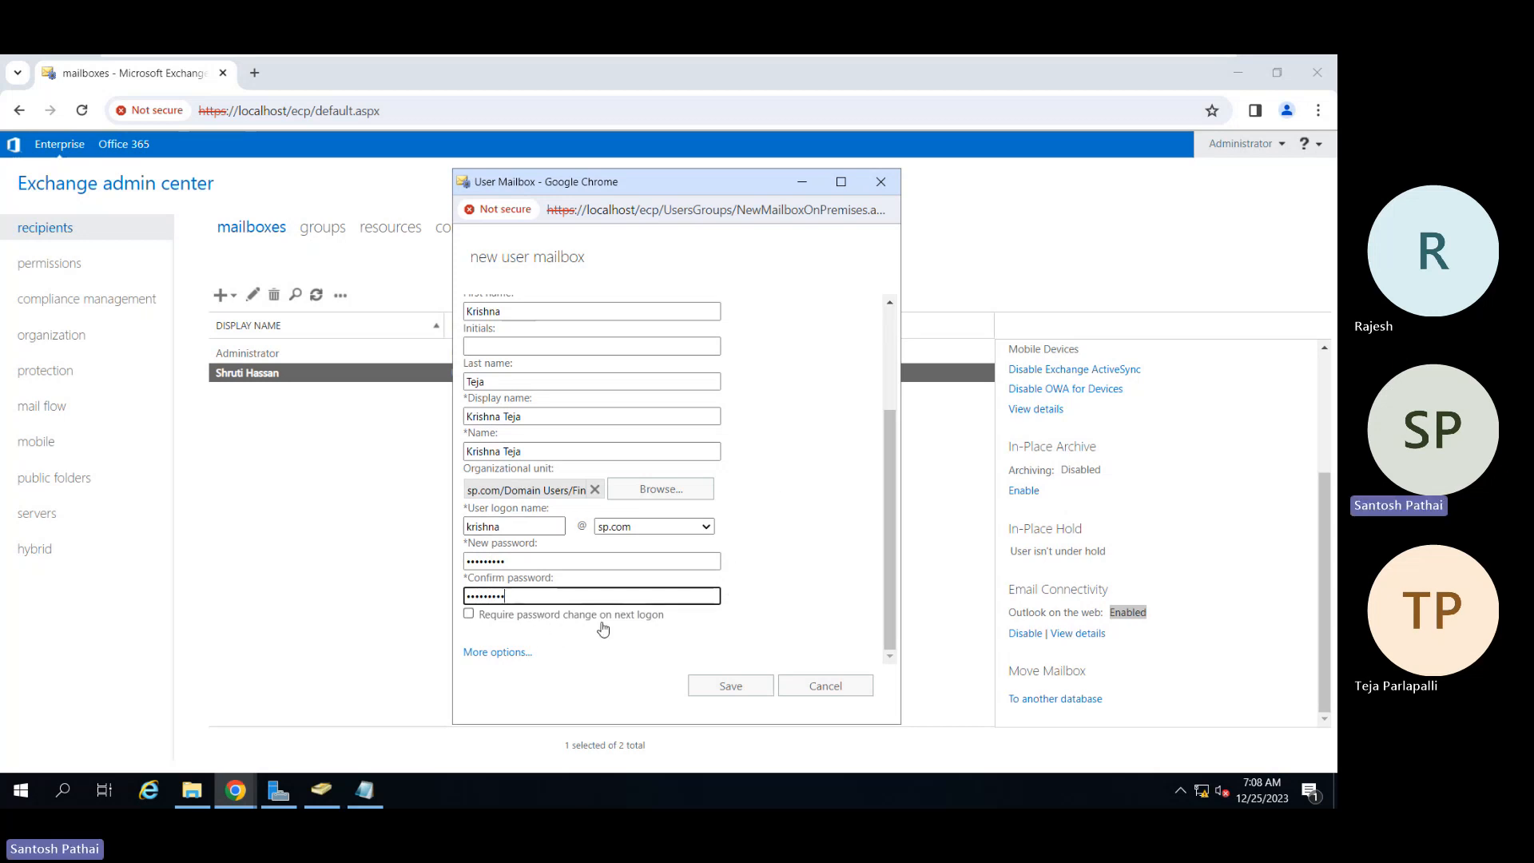
click(513, 655)
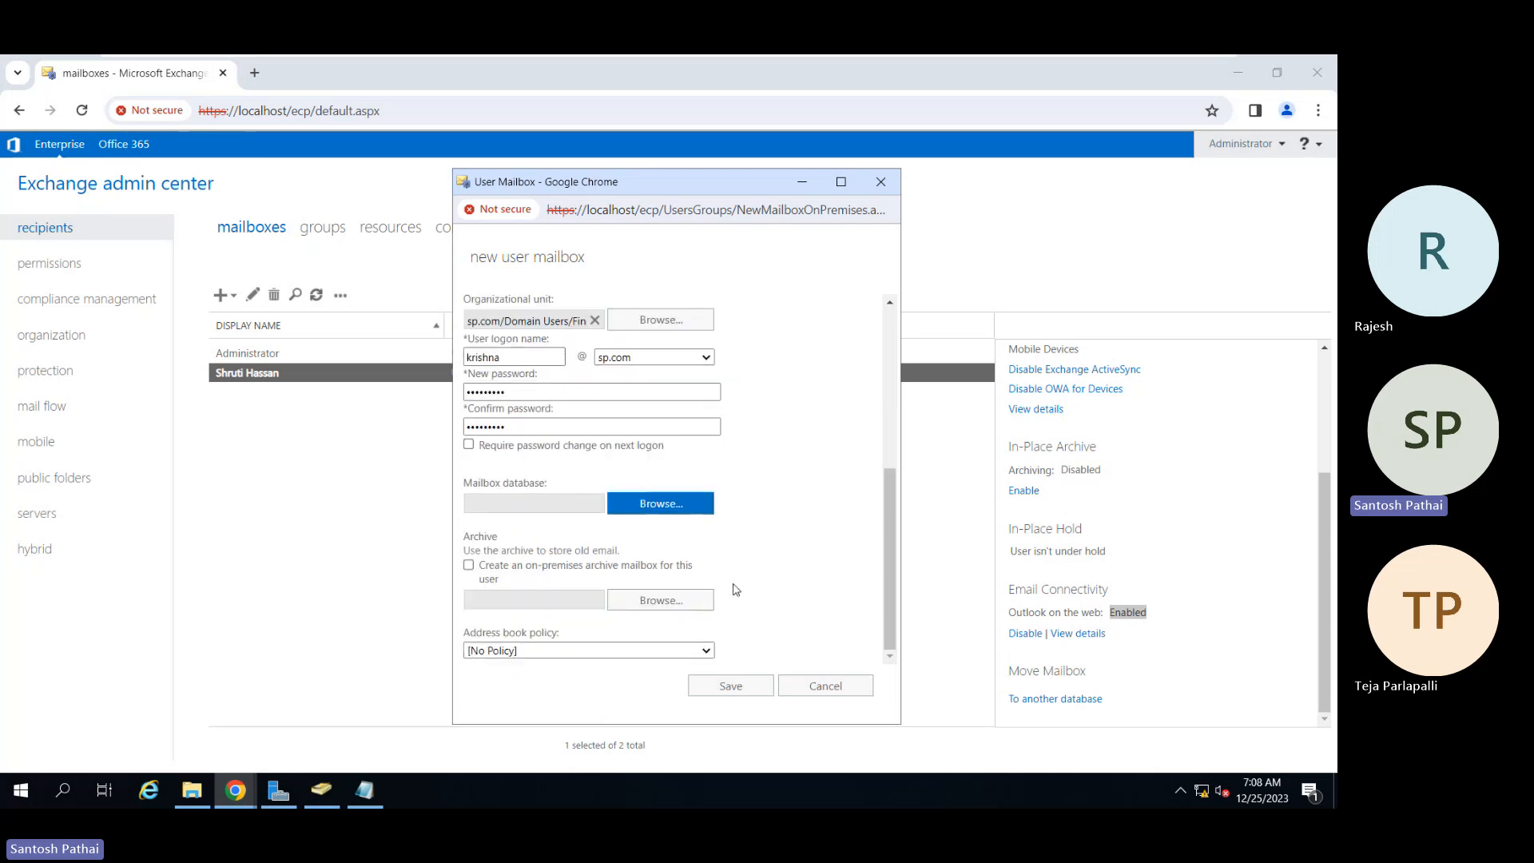
Step: Choose MBDB01 as the new mailbox's database
click(666, 505)
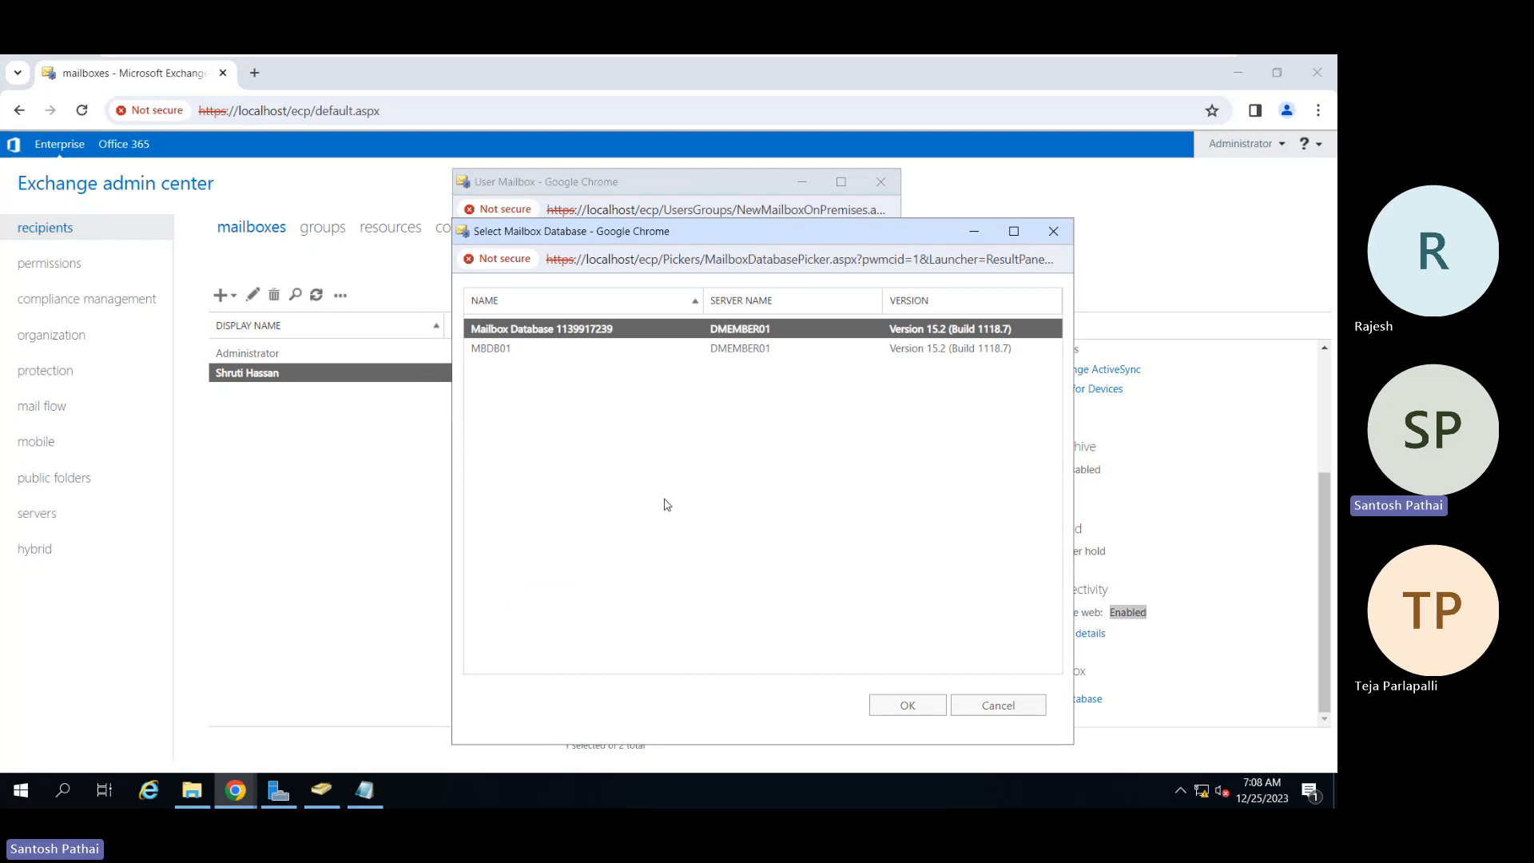
click(519, 350)
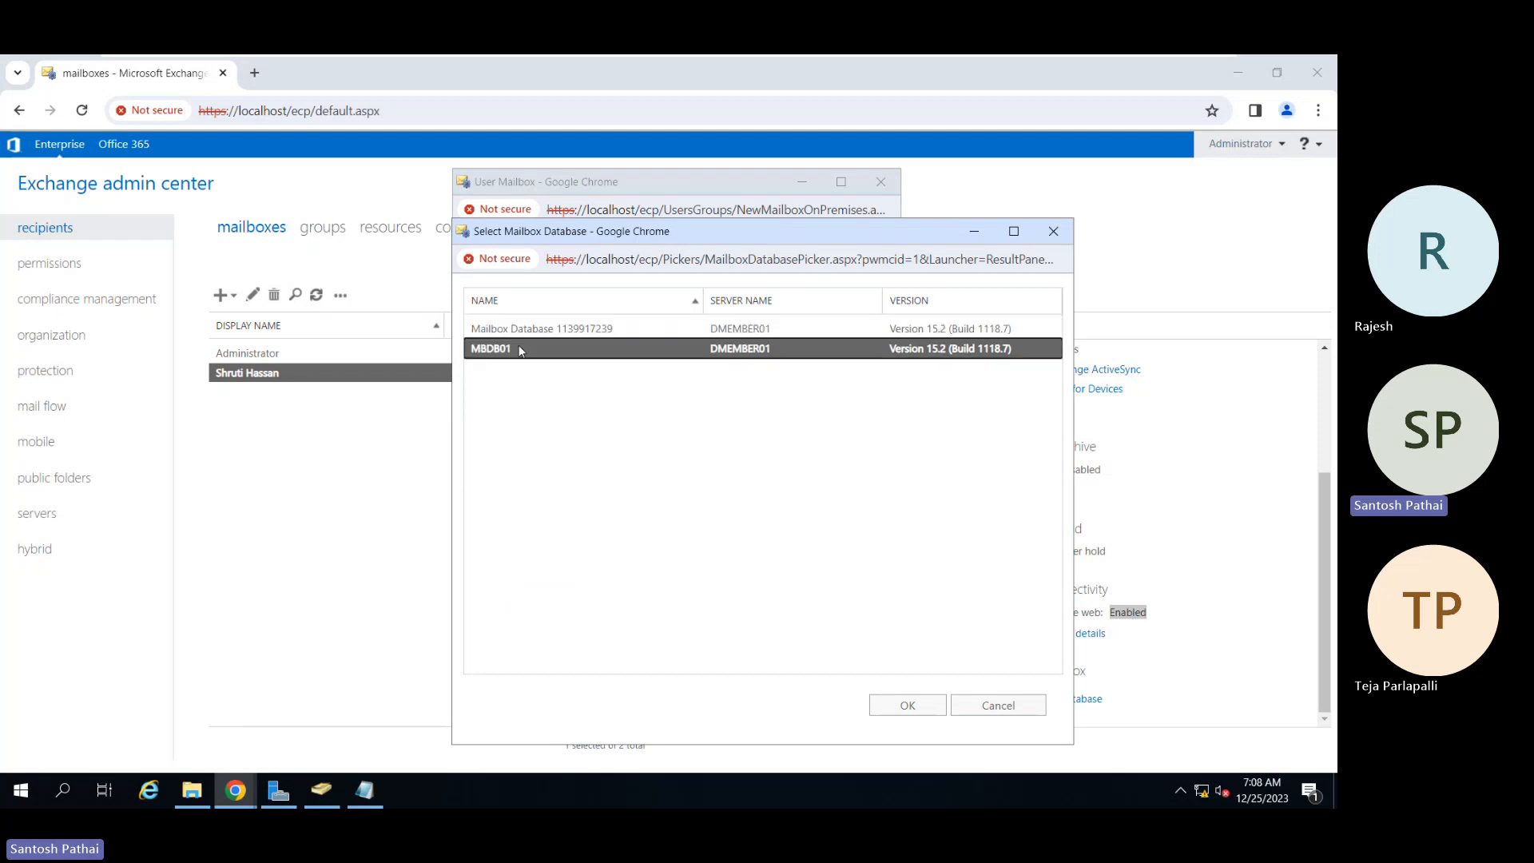
click(904, 706)
scroll(613, 541, up, 5)
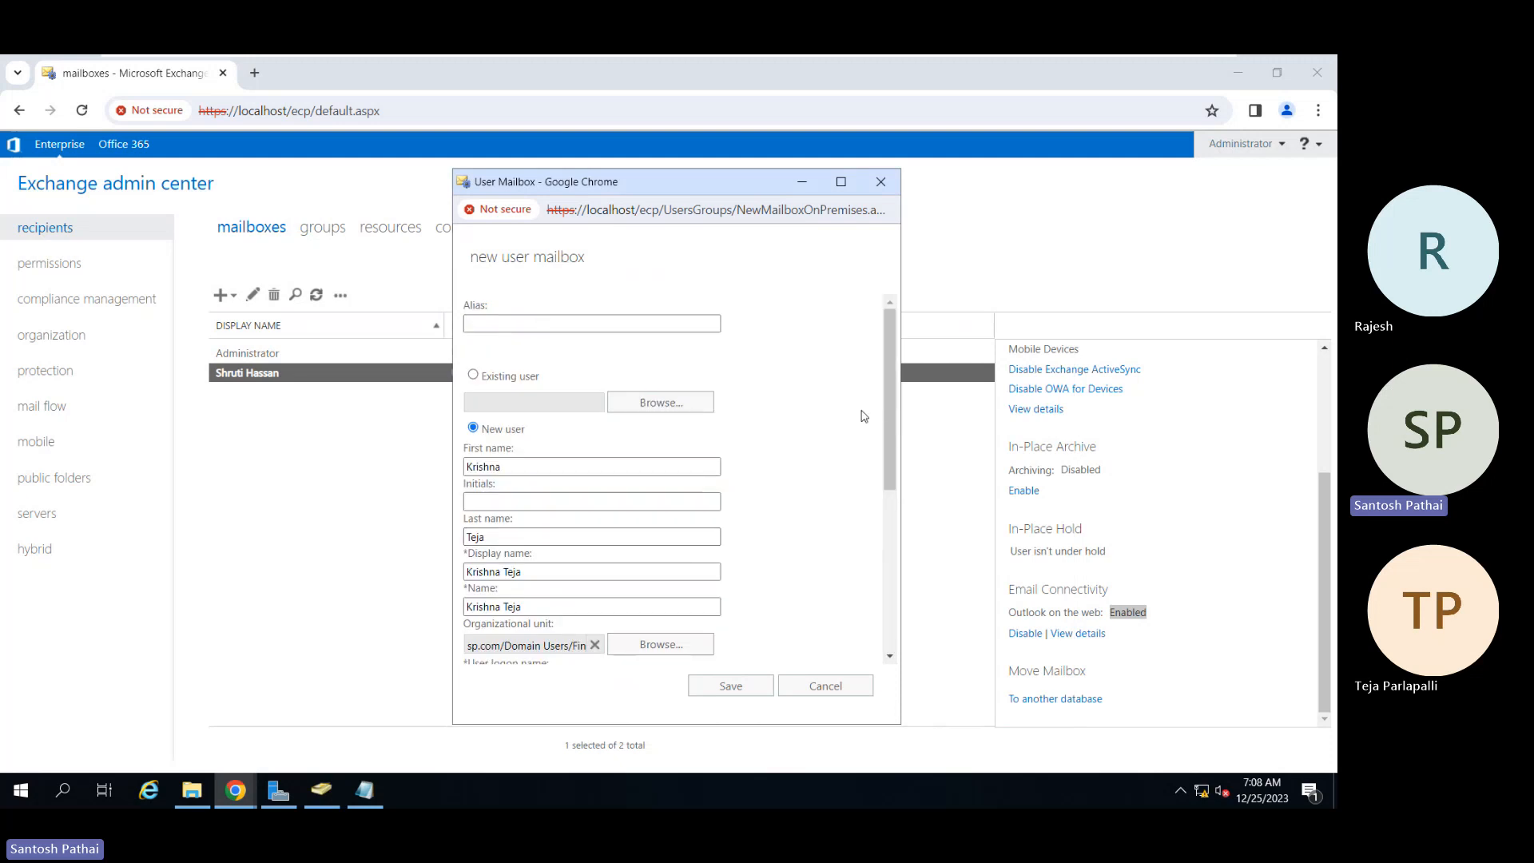
scroll(858, 418, down, 5)
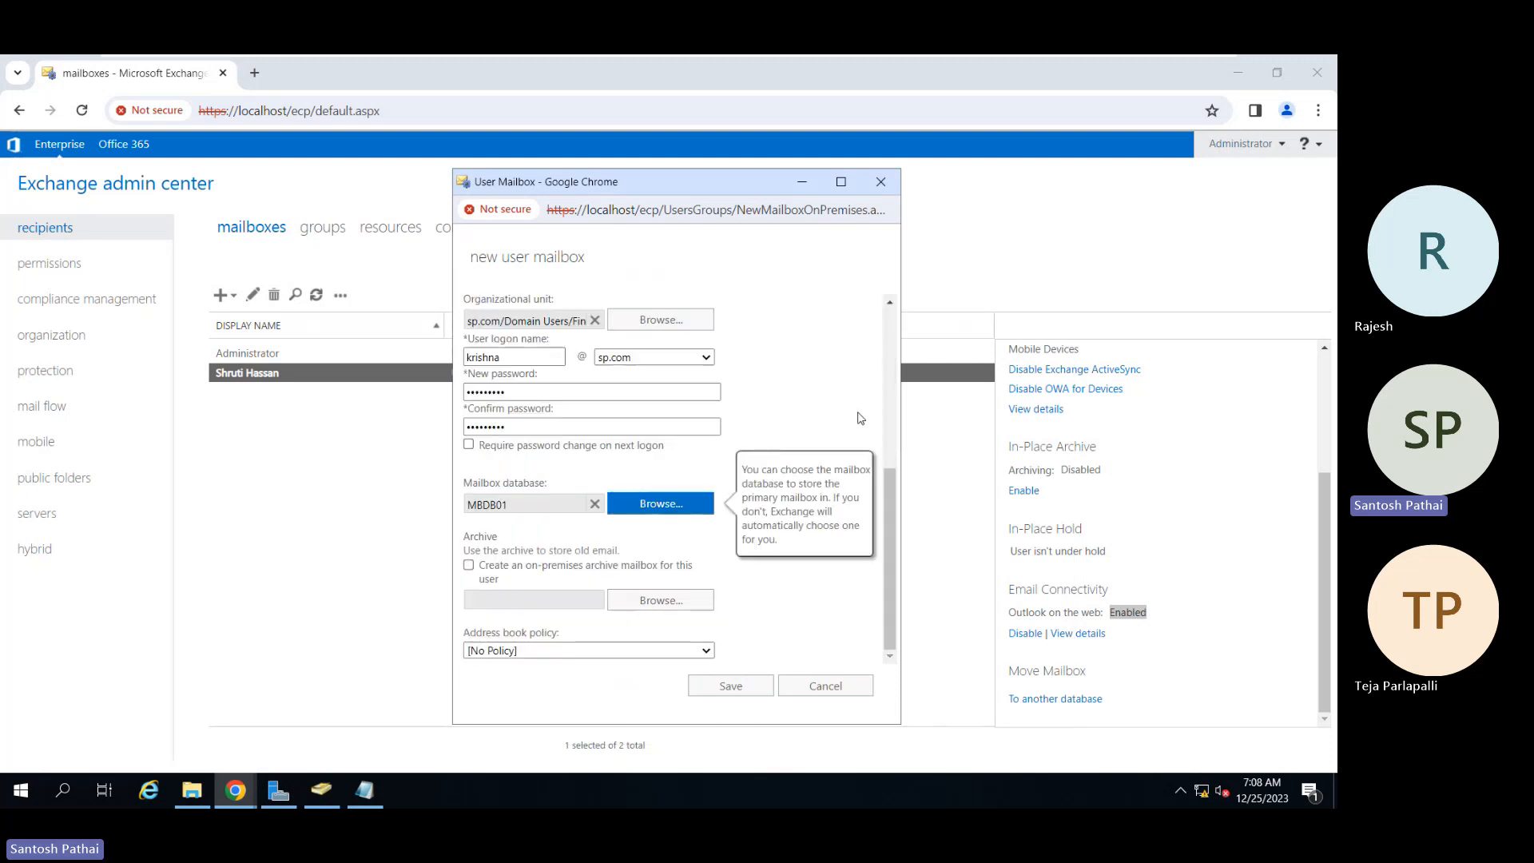
Step: Save the new user mailbox so it appears as the third mailbox in the list
click(732, 684)
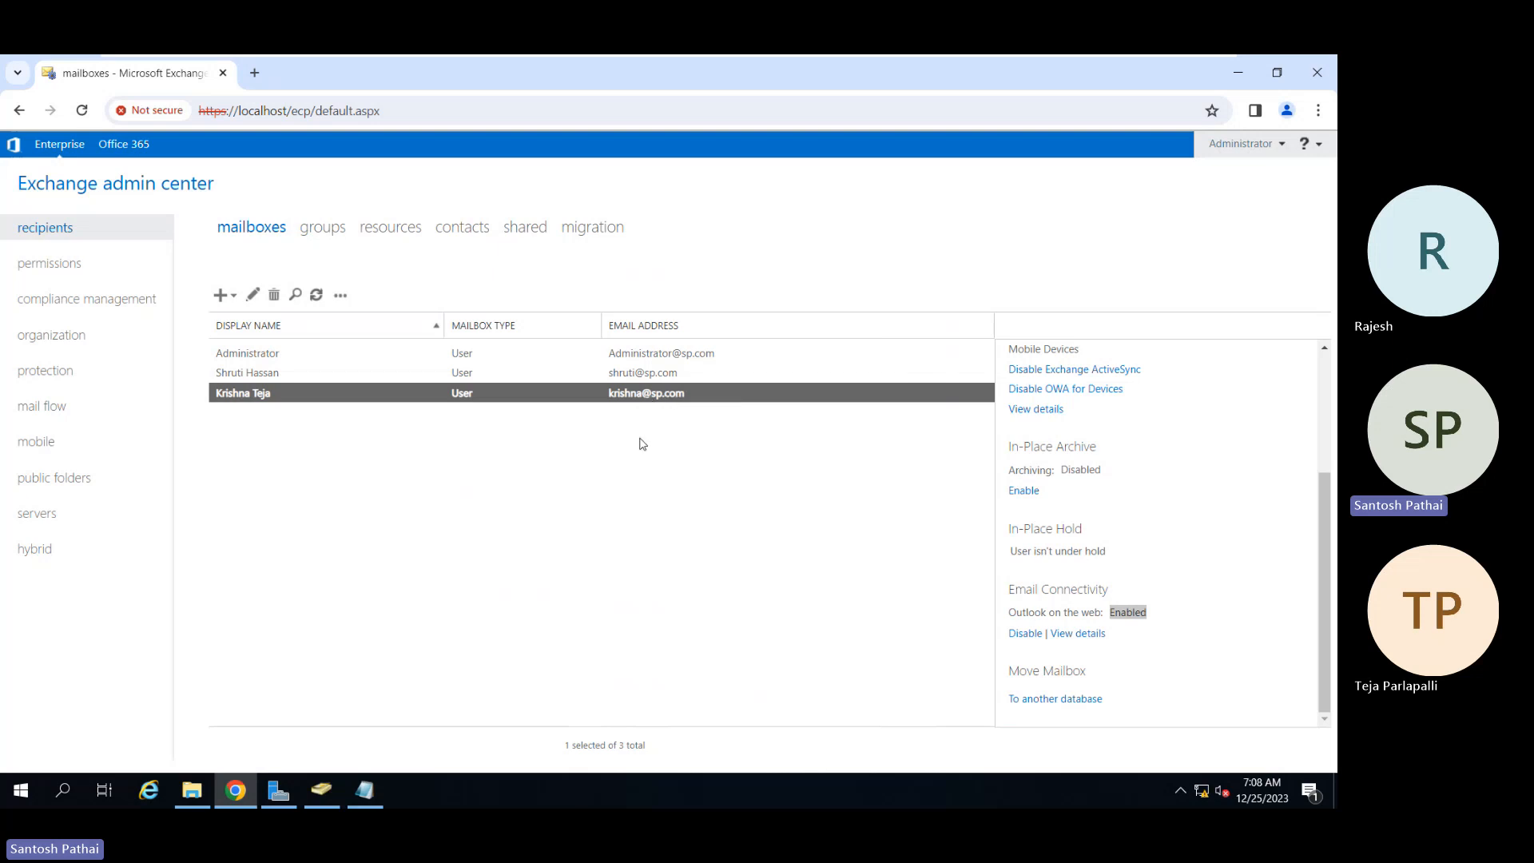
click(294, 379)
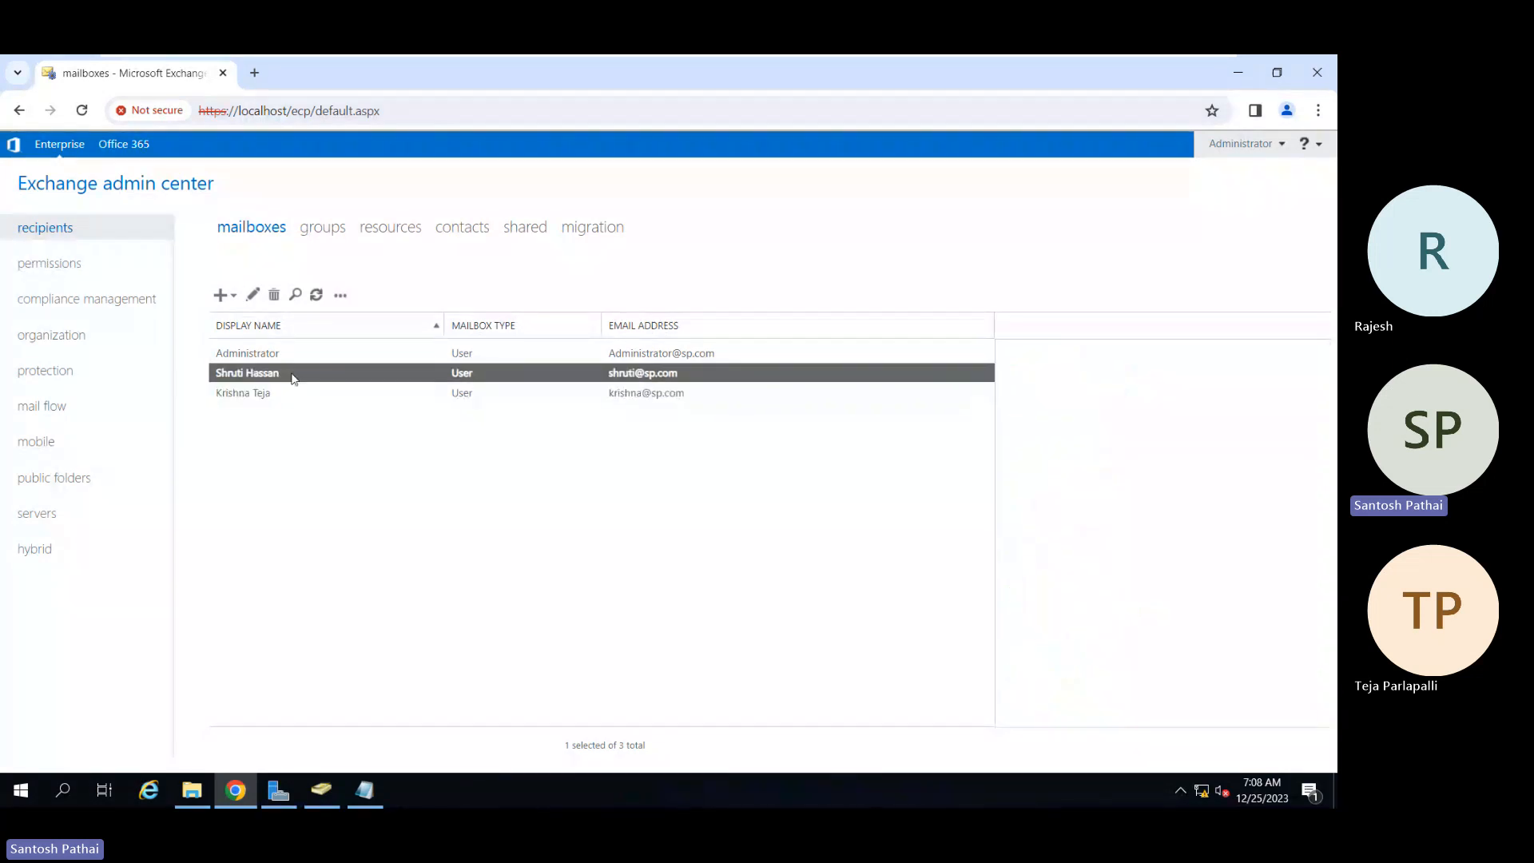
click(252, 295)
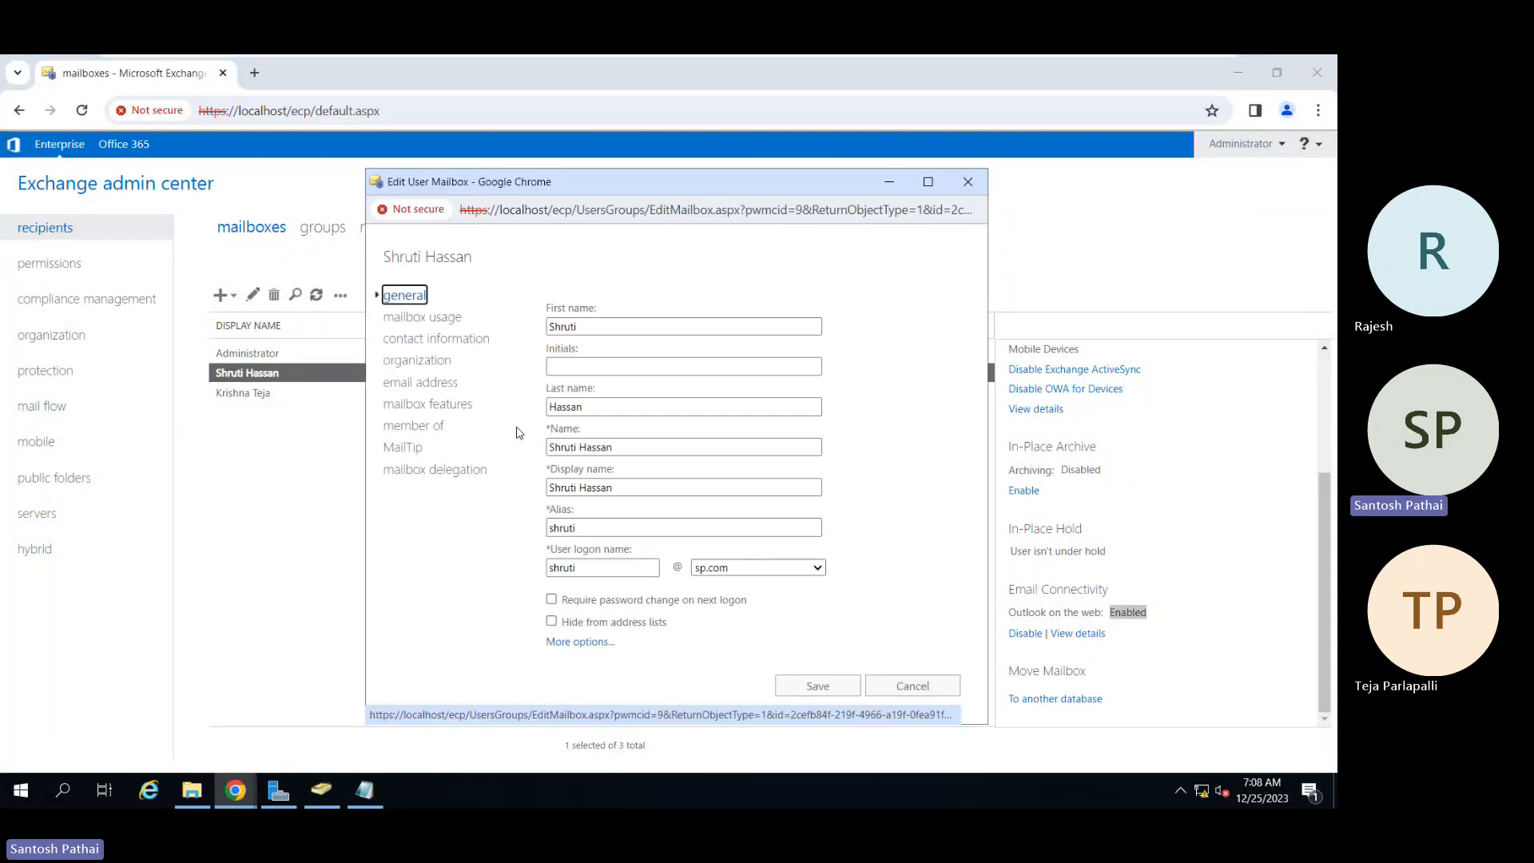
click(439, 319)
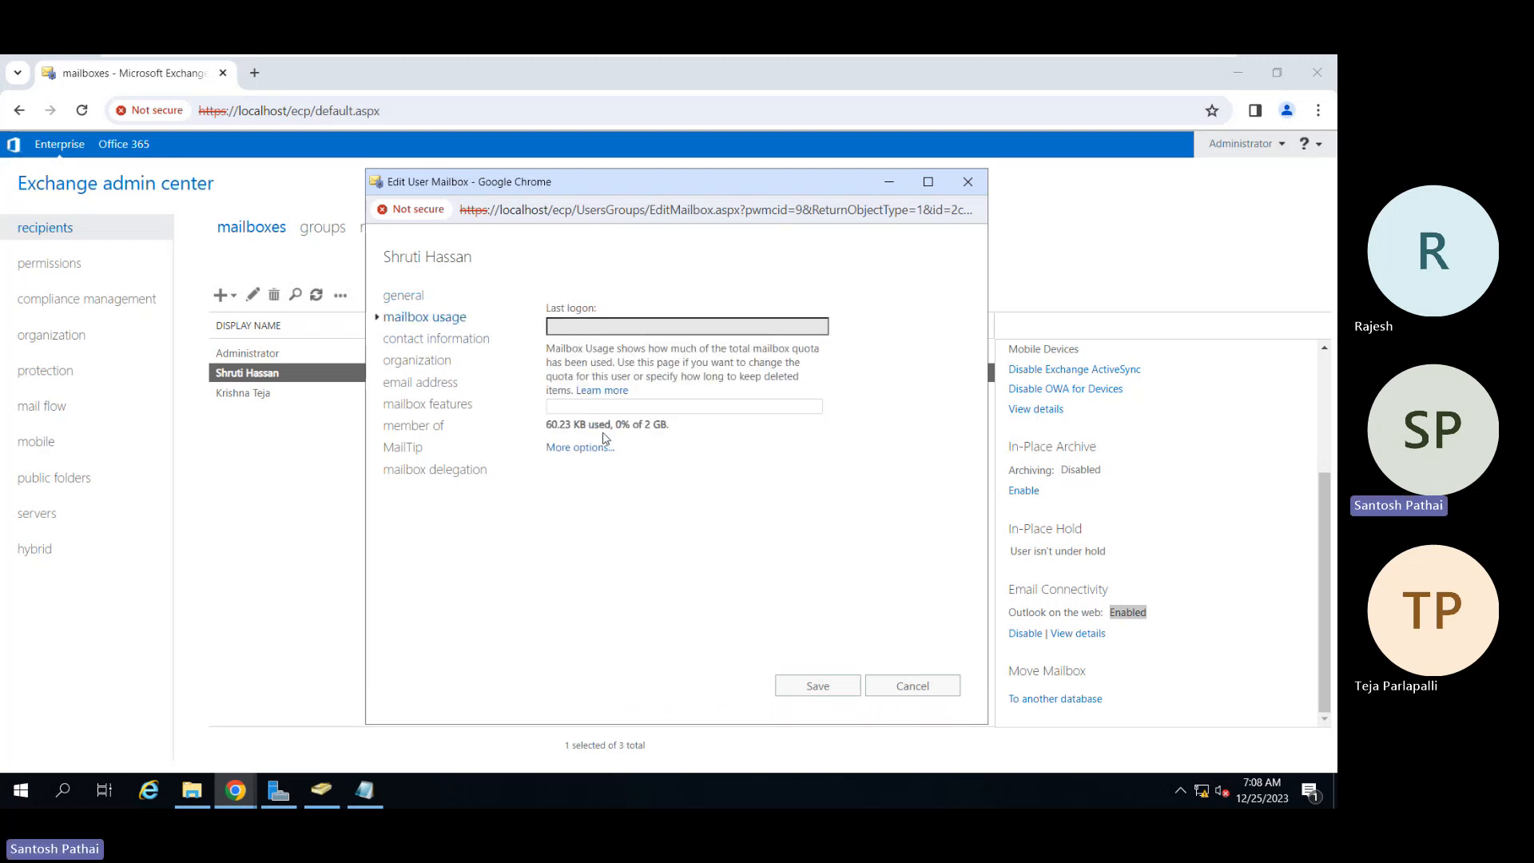
click(590, 449)
scroll(823, 480, down, 2)
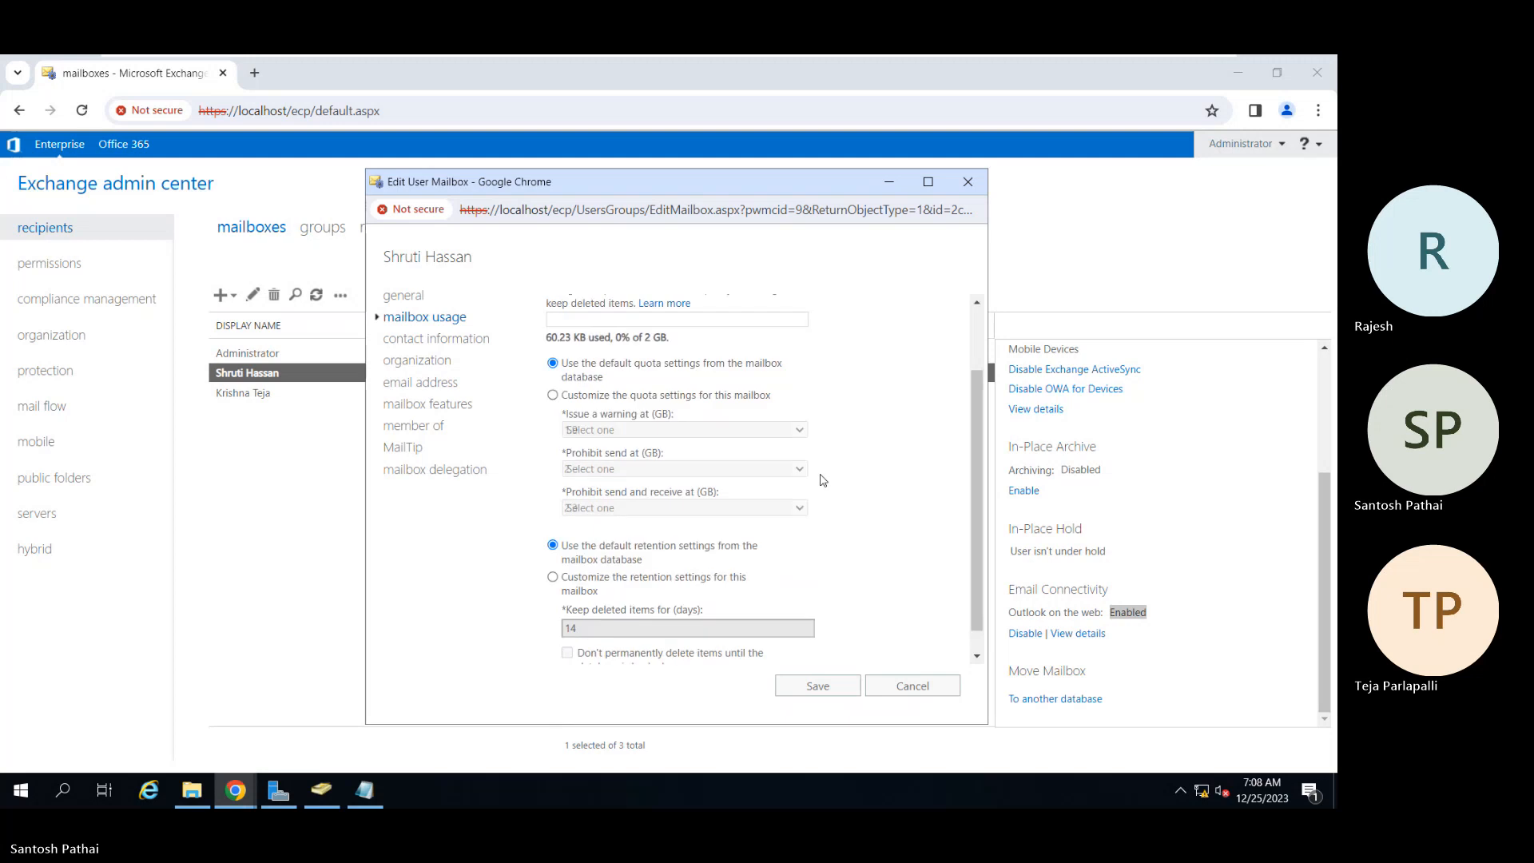
scroll(822, 480, up, 2)
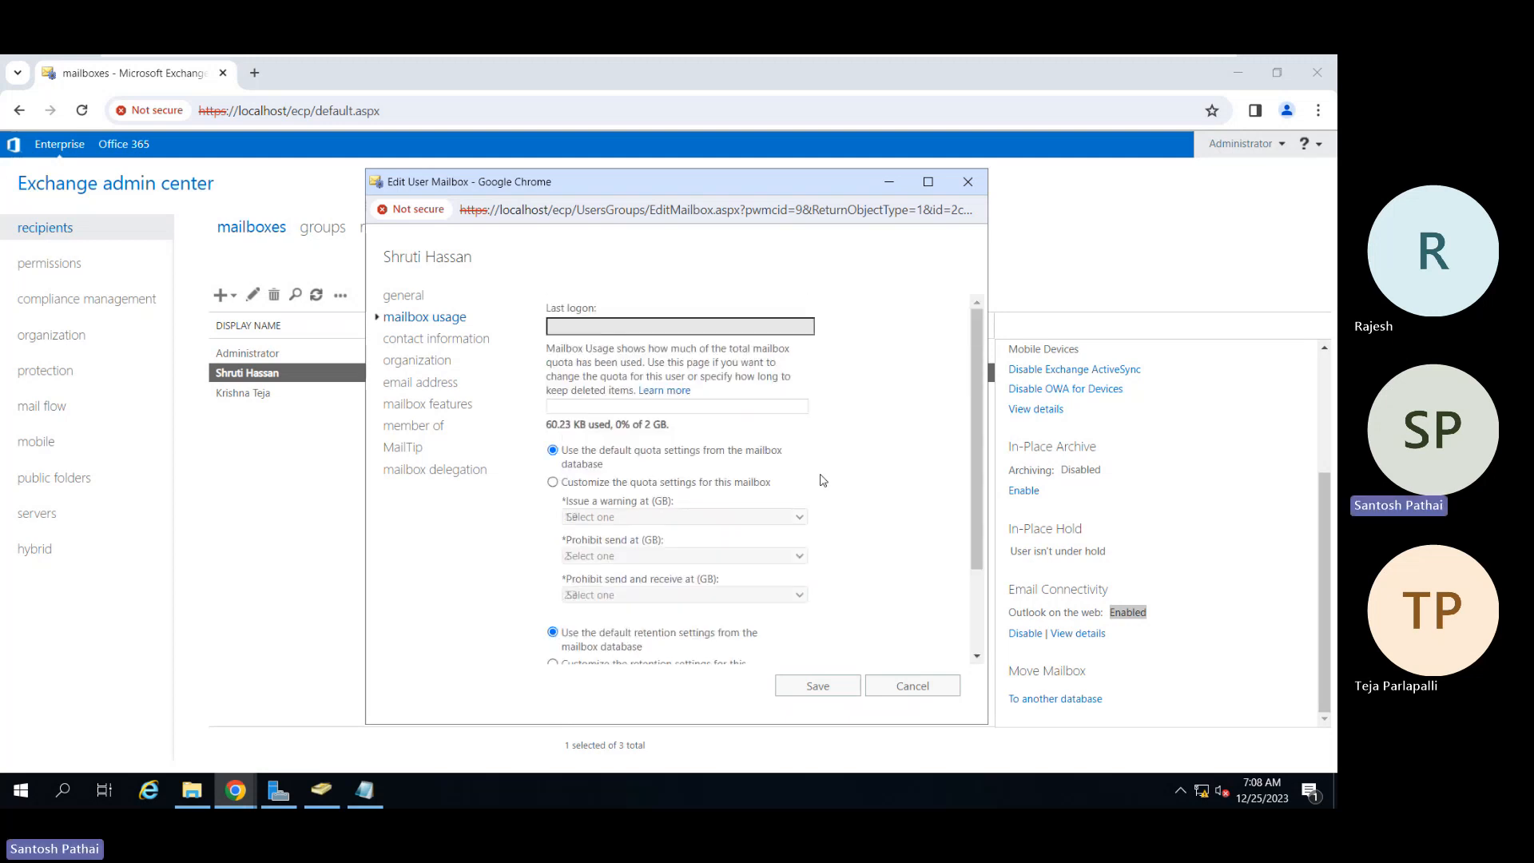
scroll(823, 480, down, 2)
scroll(823, 480, up, 2)
scroll(822, 480, down, 2)
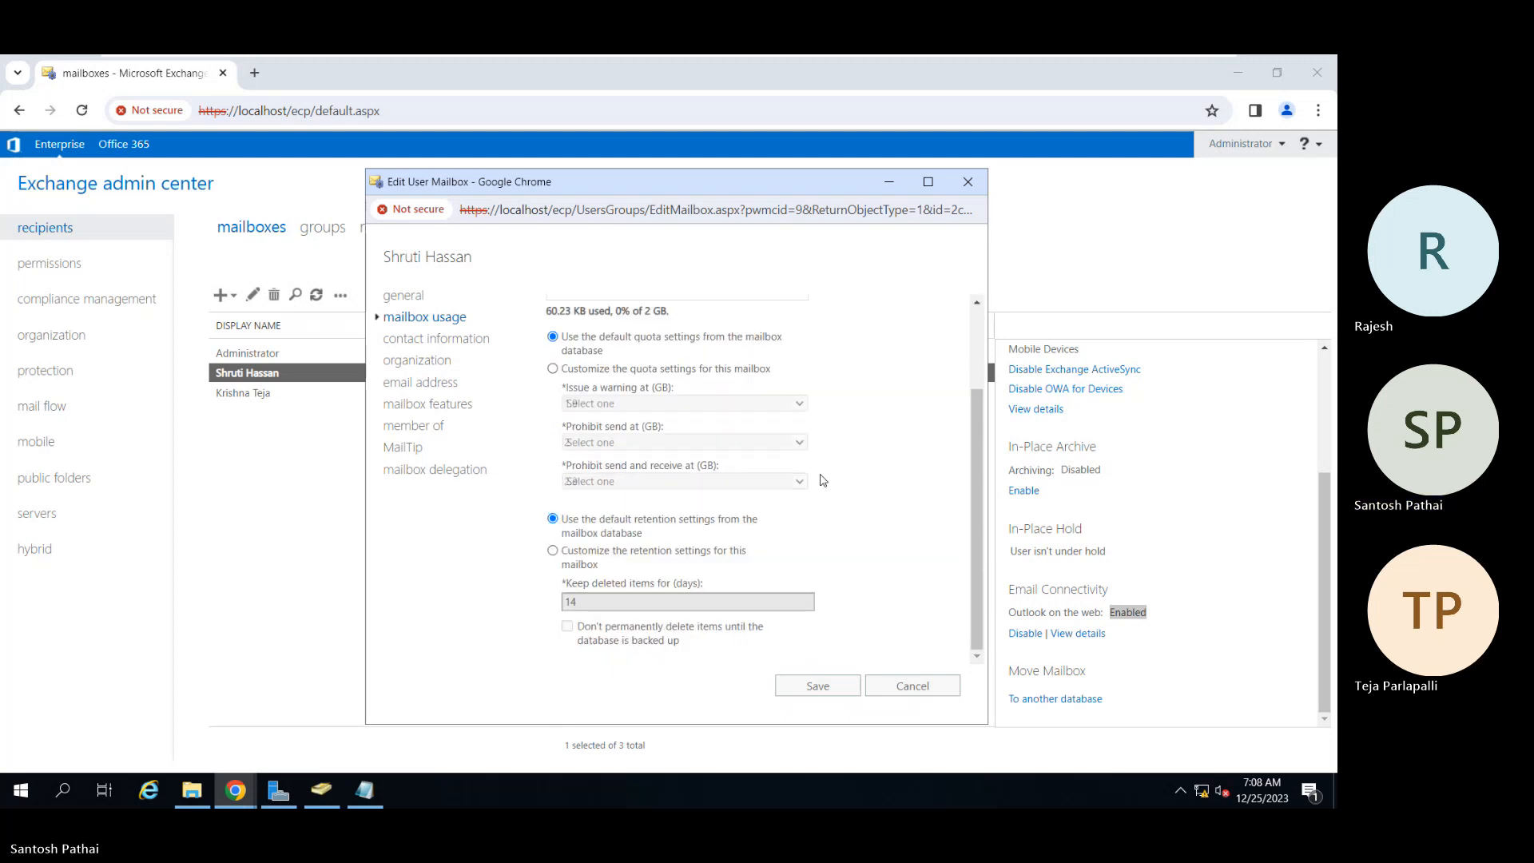
scroll(823, 480, up, 2)
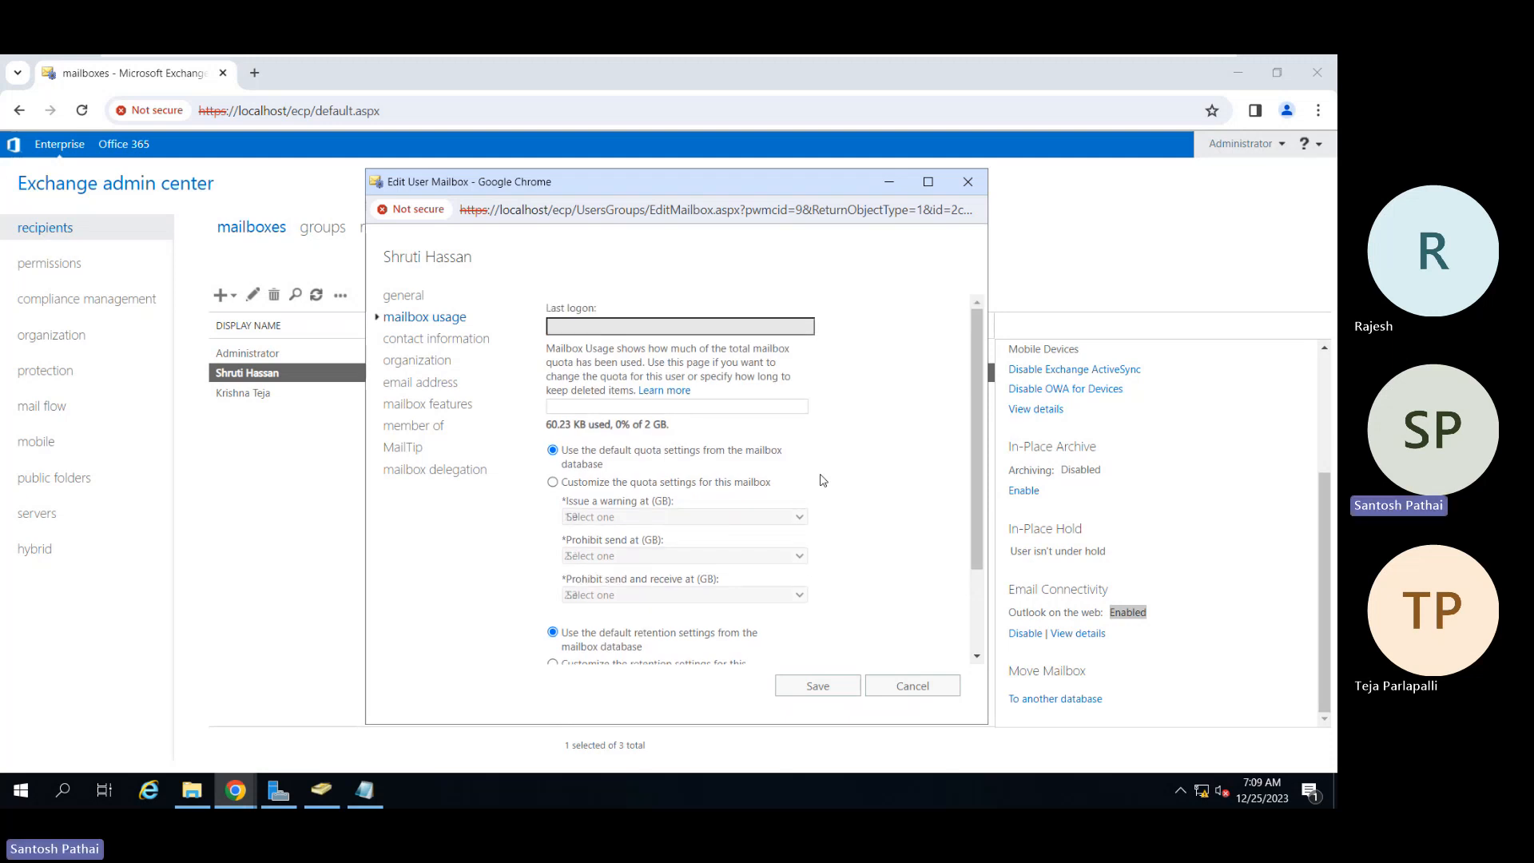
click(439, 364)
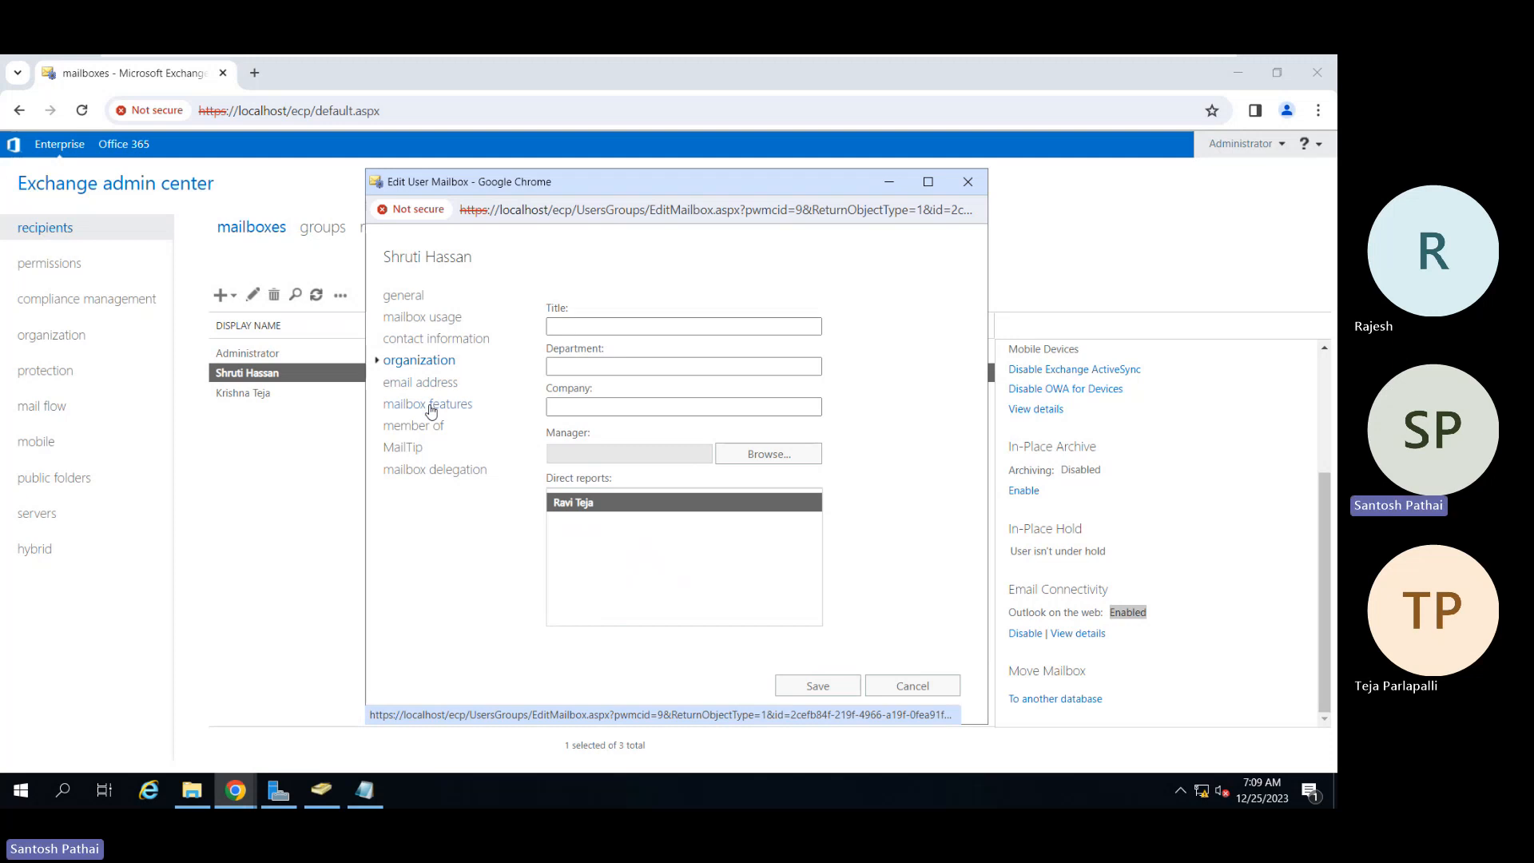
click(430, 406)
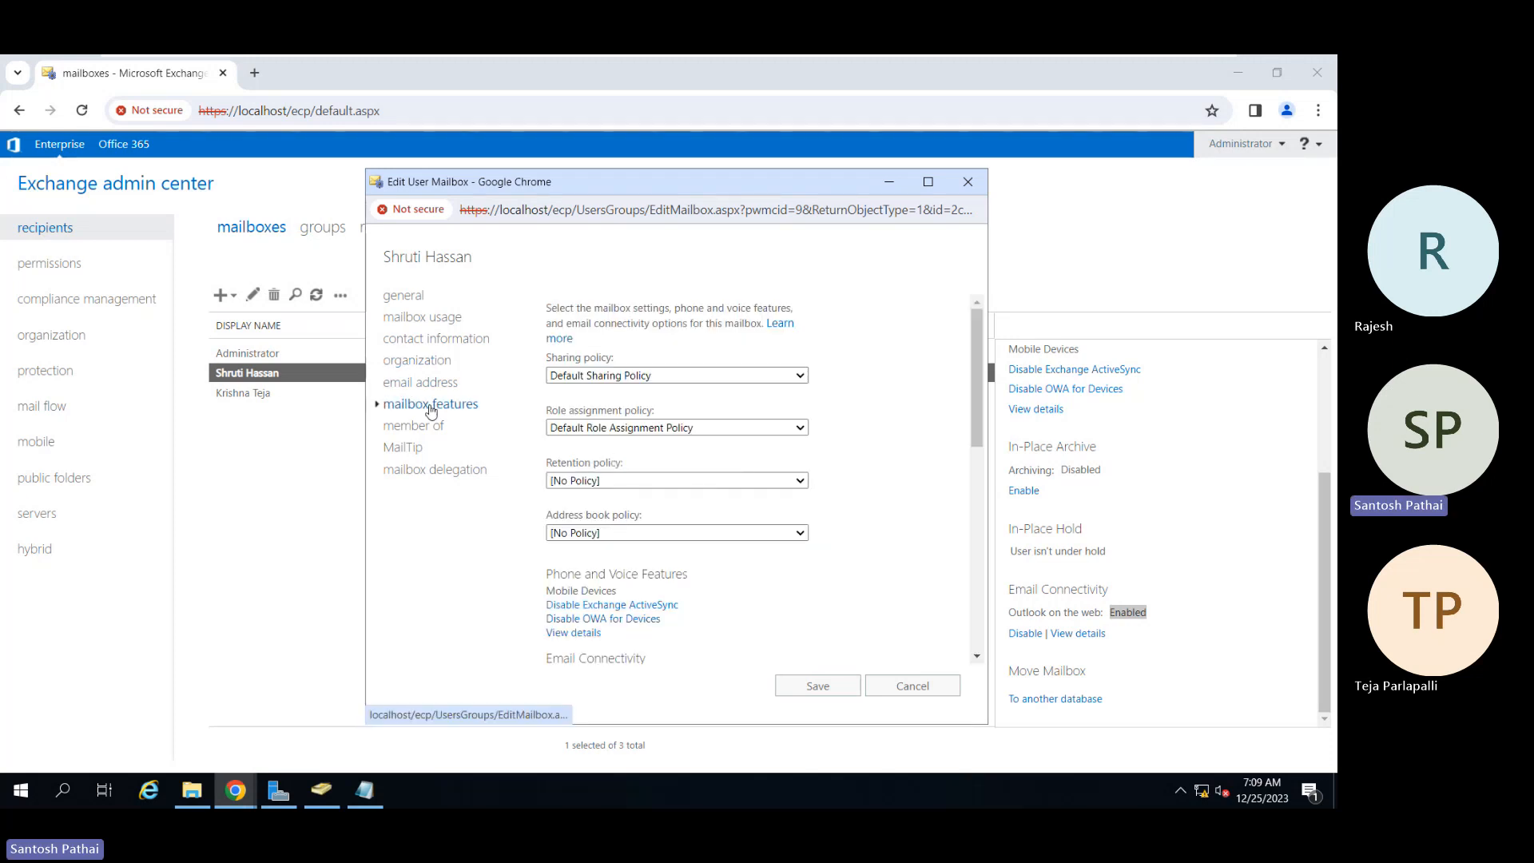
Step: Start a local mailbox move and set its target database to MBDB01
click(913, 690)
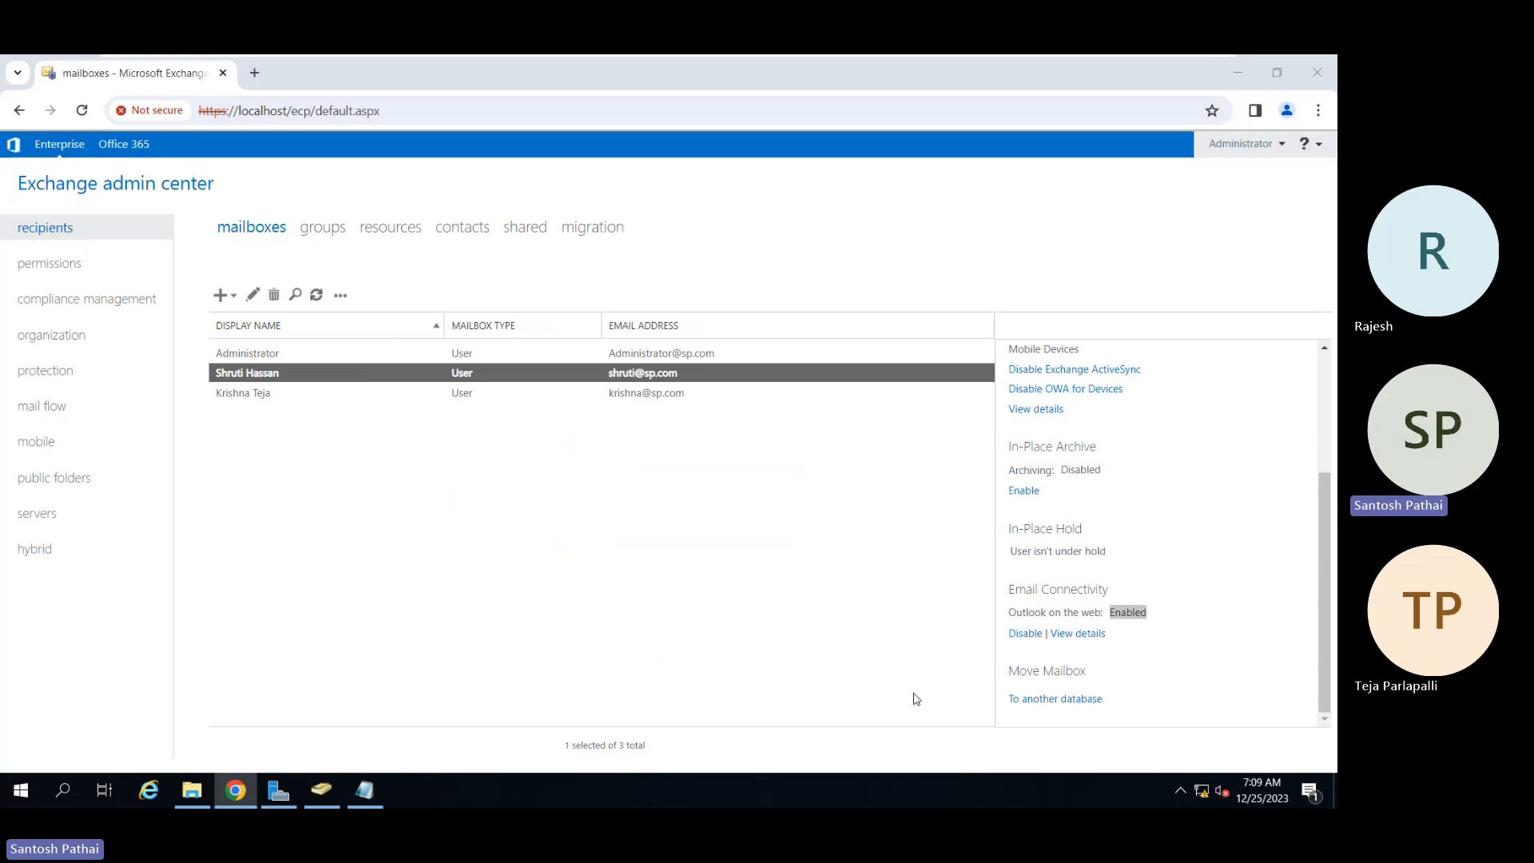
click(1071, 704)
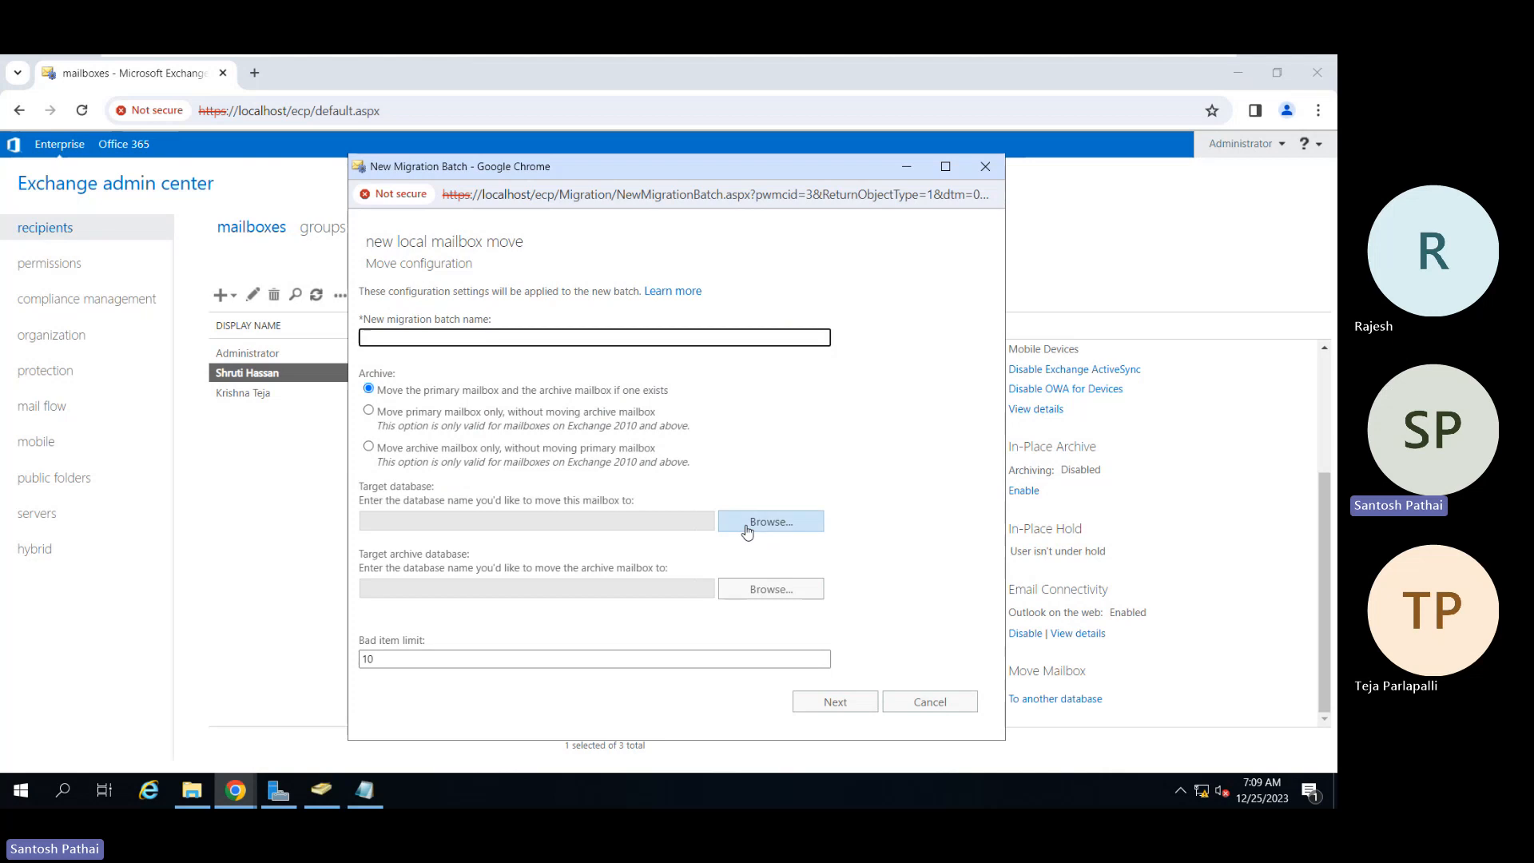
click(746, 530)
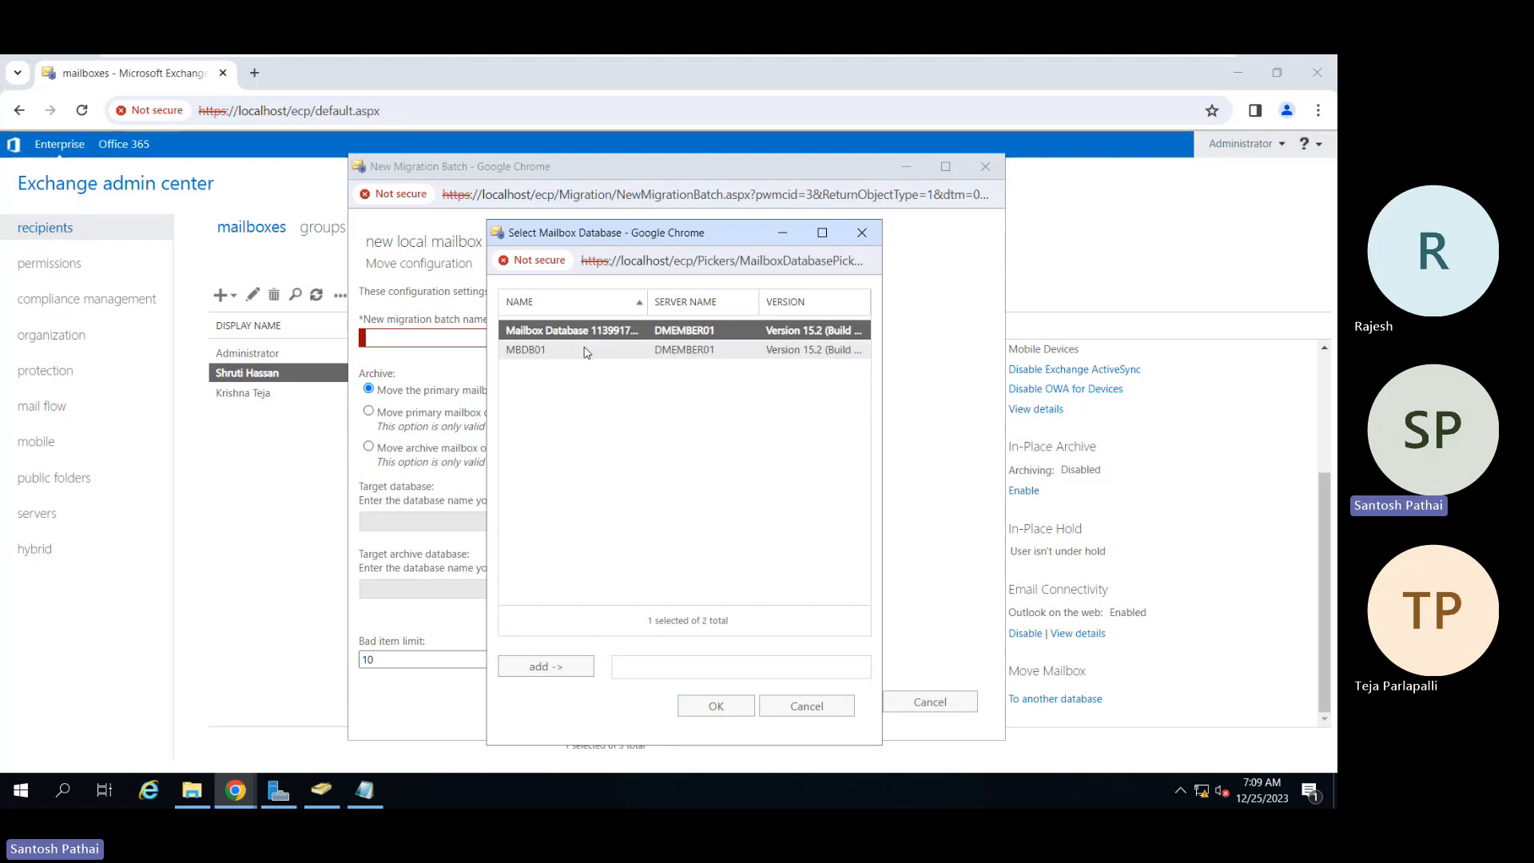
click(585, 352)
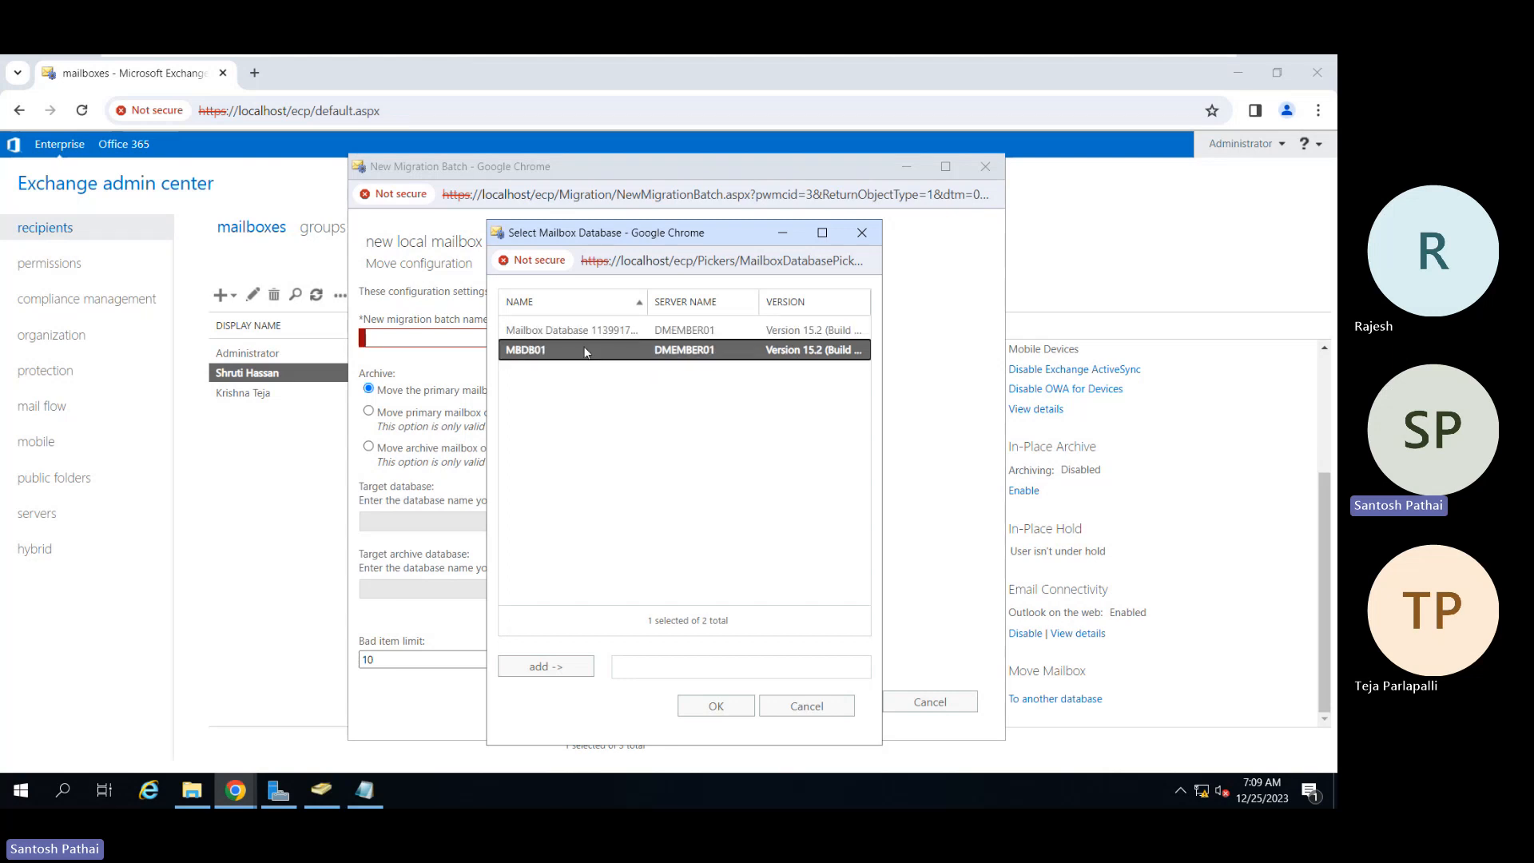
click(579, 675)
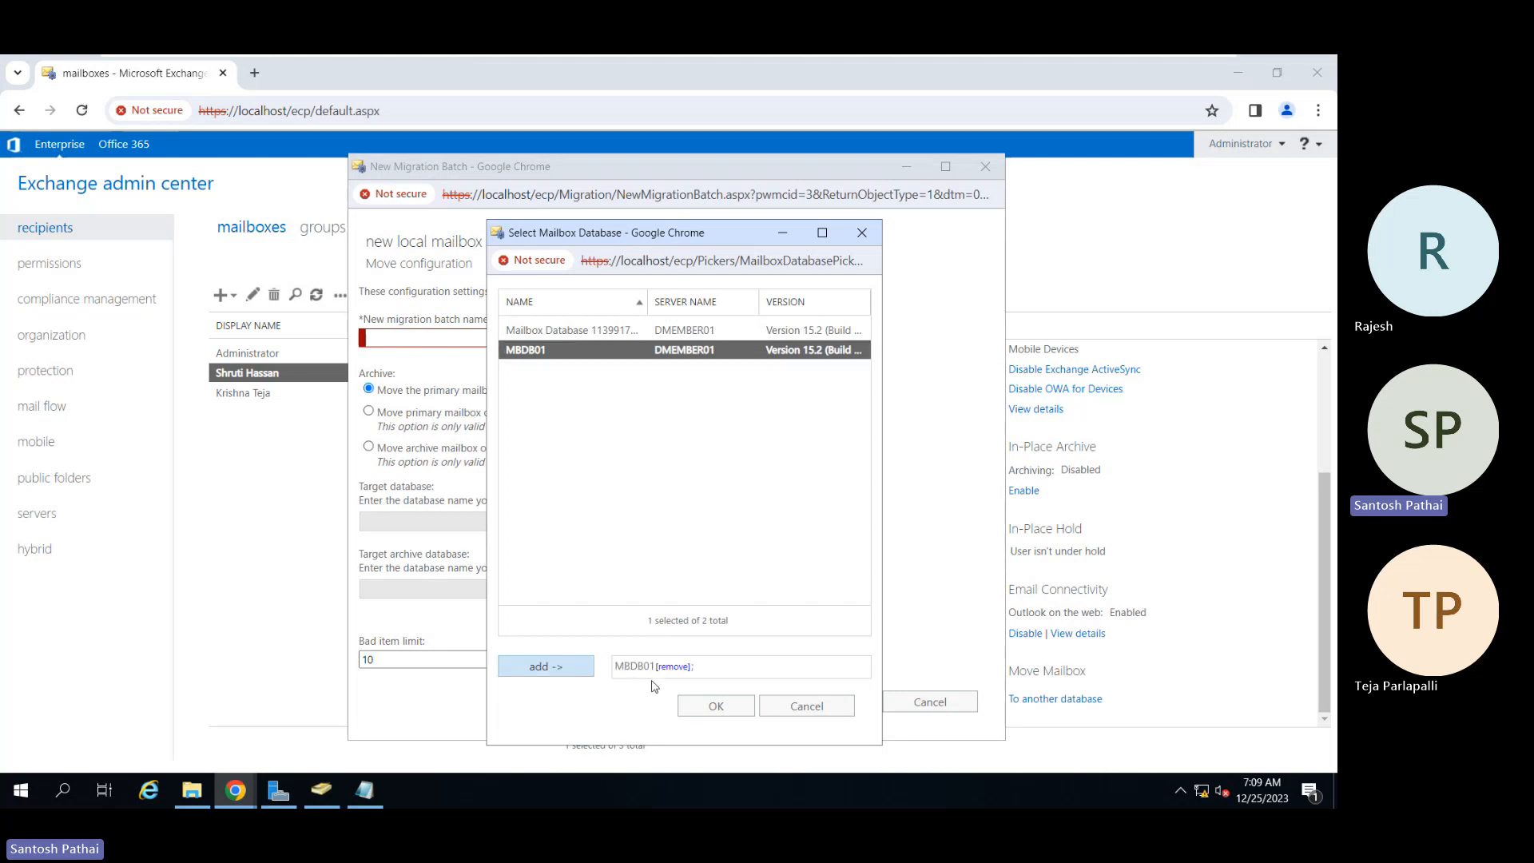
click(703, 708)
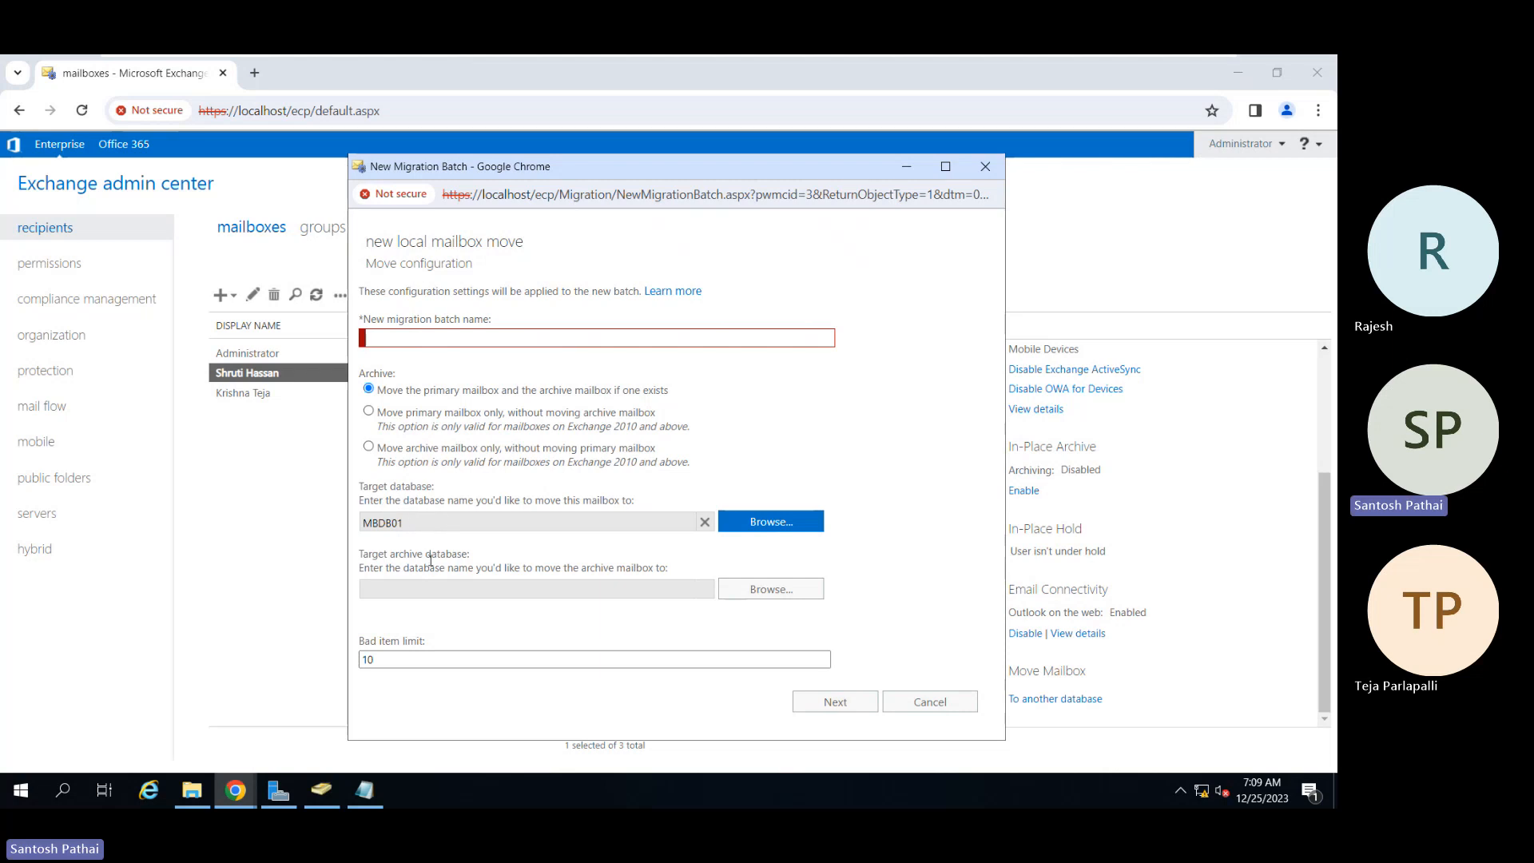
Step: Set the move's target archive database to MBDB01 as well
click(752, 595)
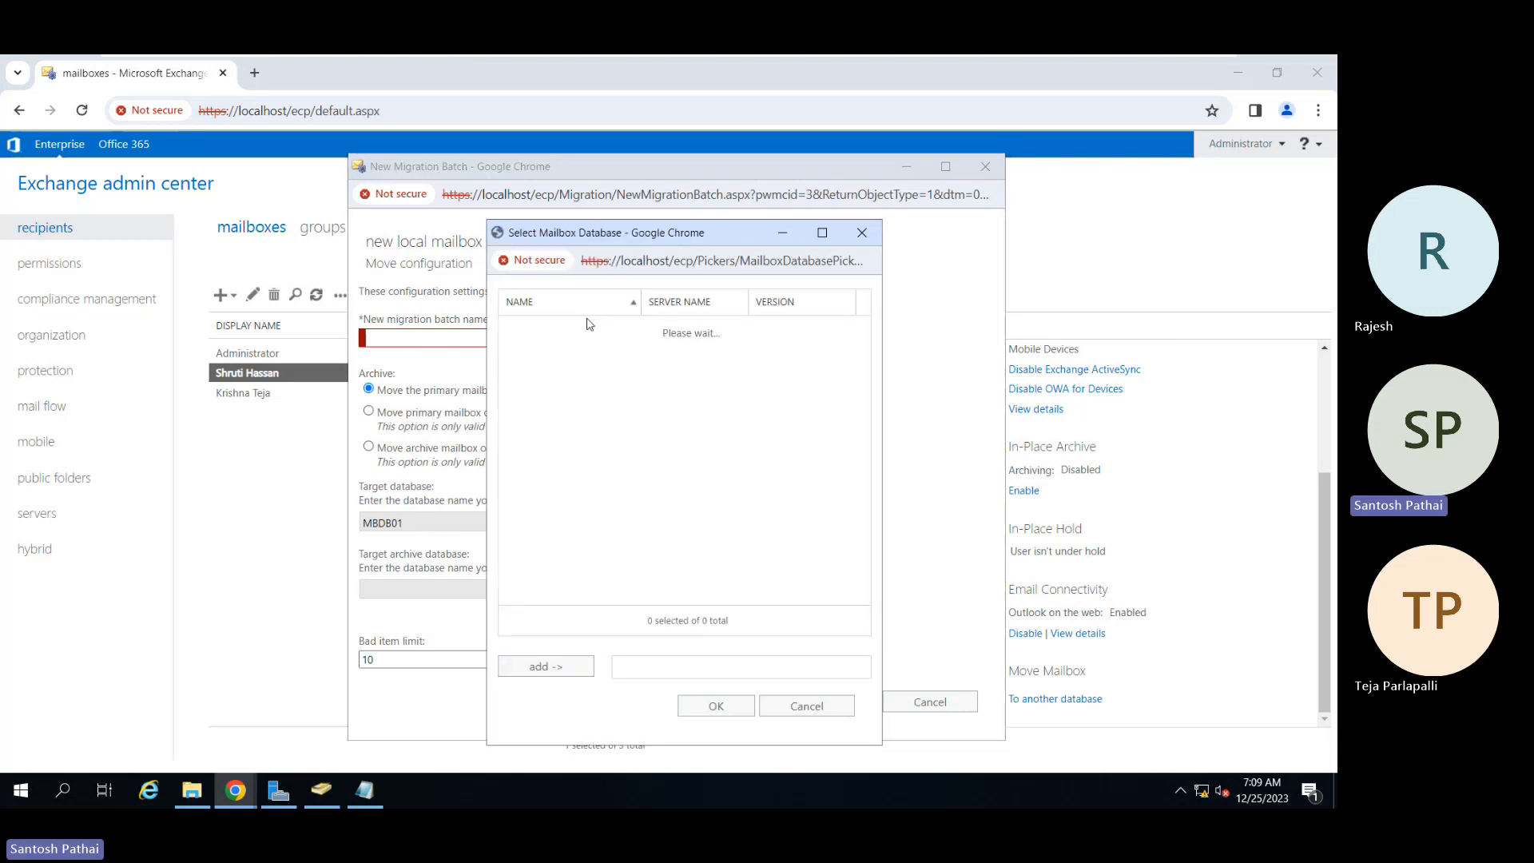
click(567, 351)
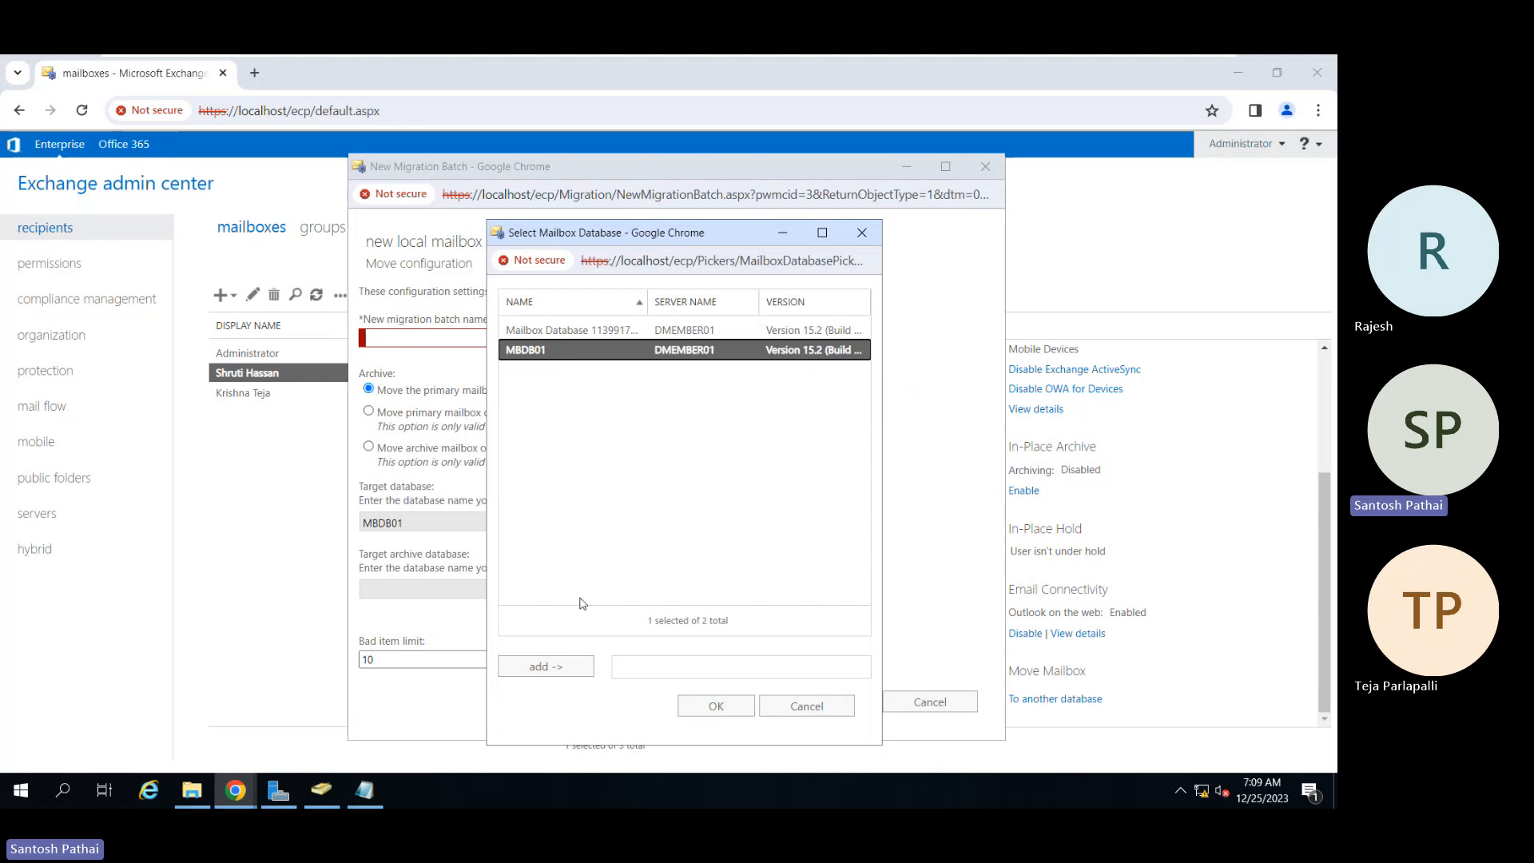
click(570, 669)
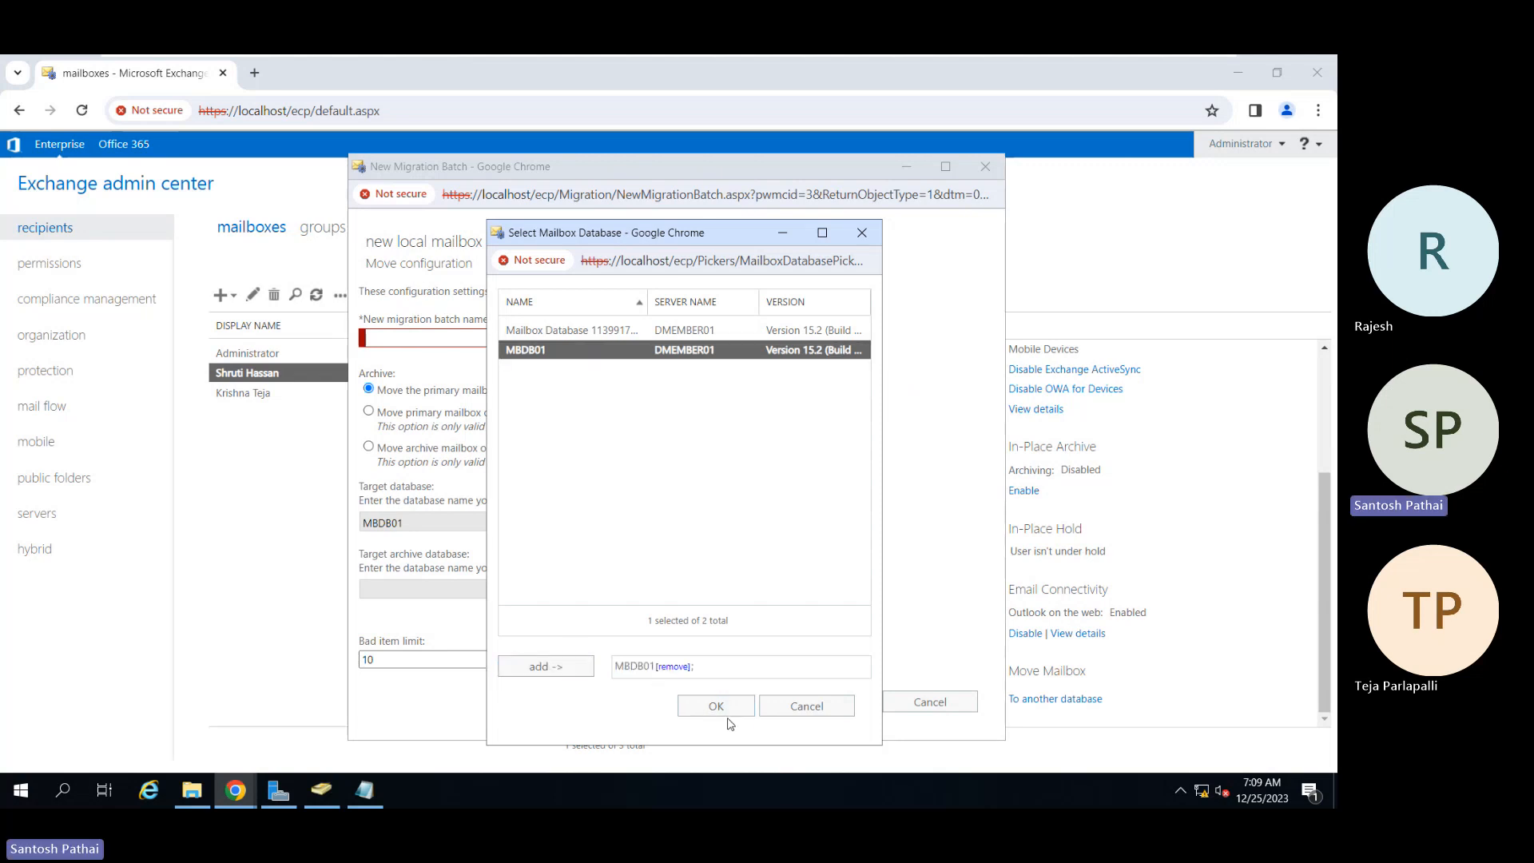
click(719, 708)
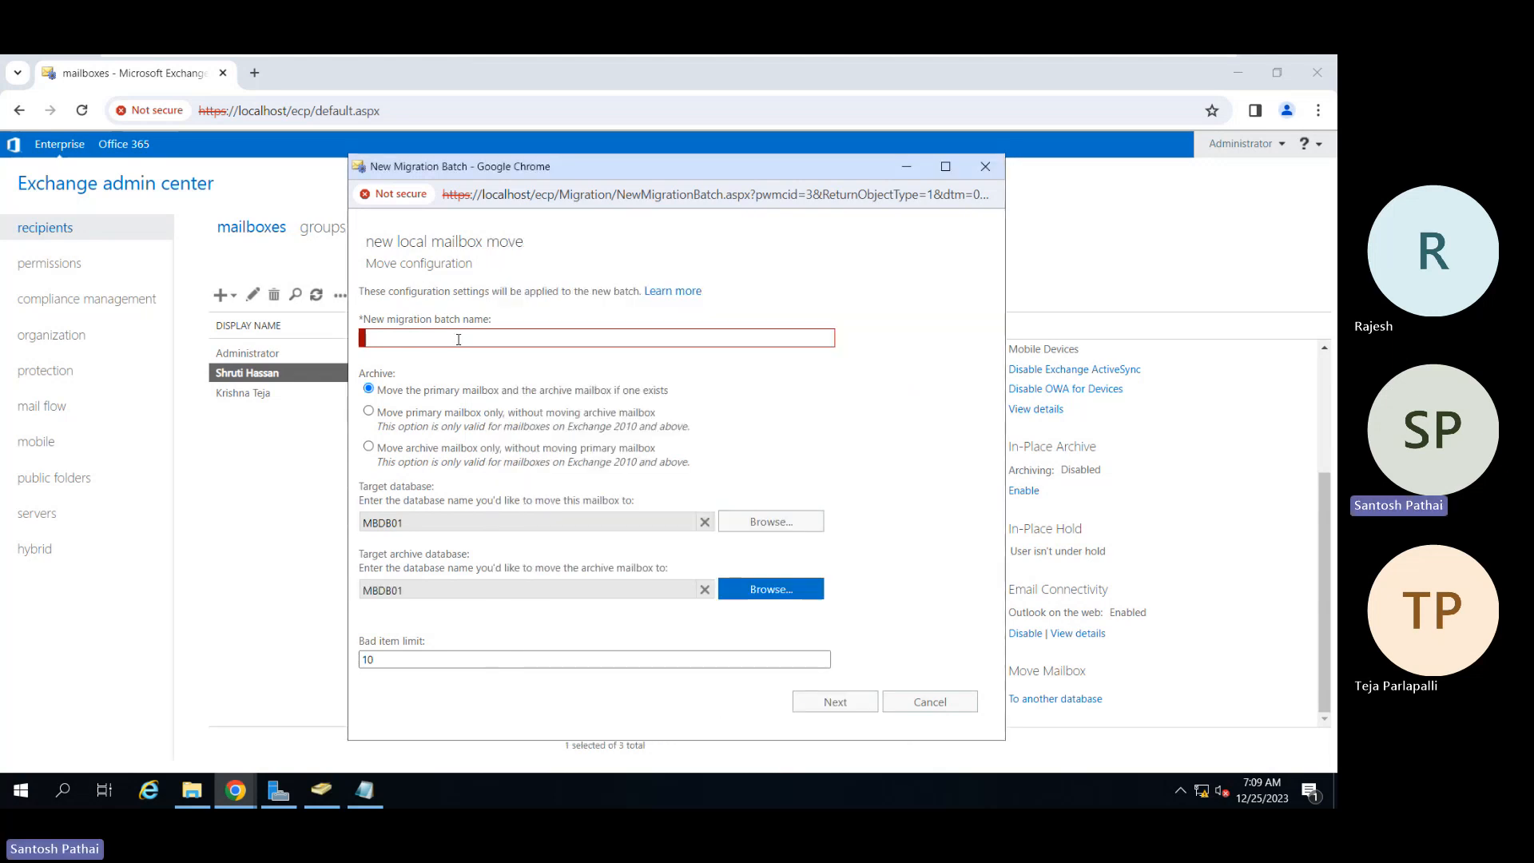
Step: Name the batch MG01, view the start options, then cancel the move wizard
click(458, 339)
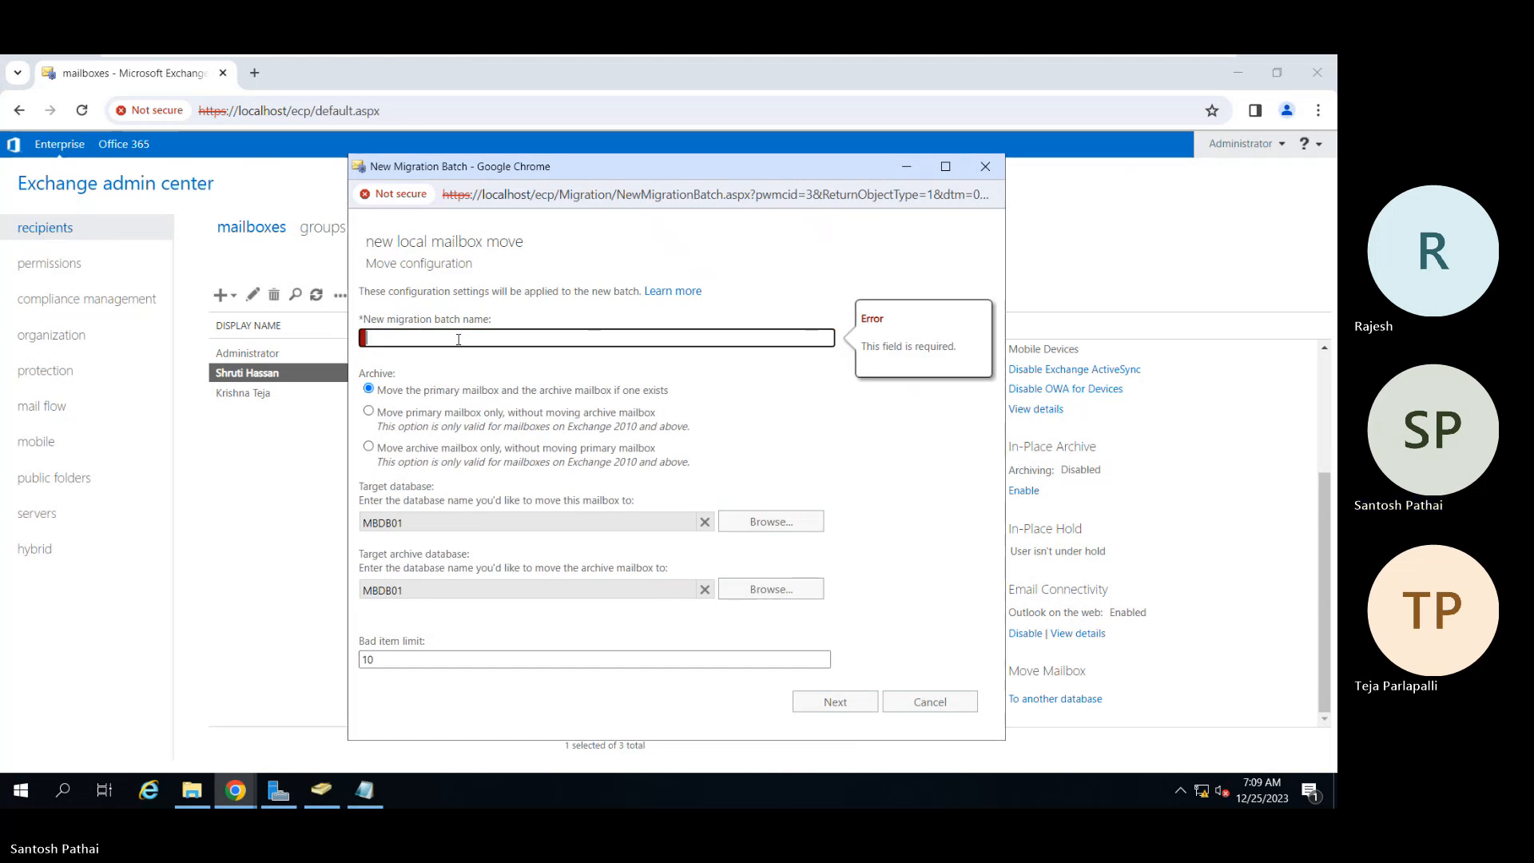
text(MG01)
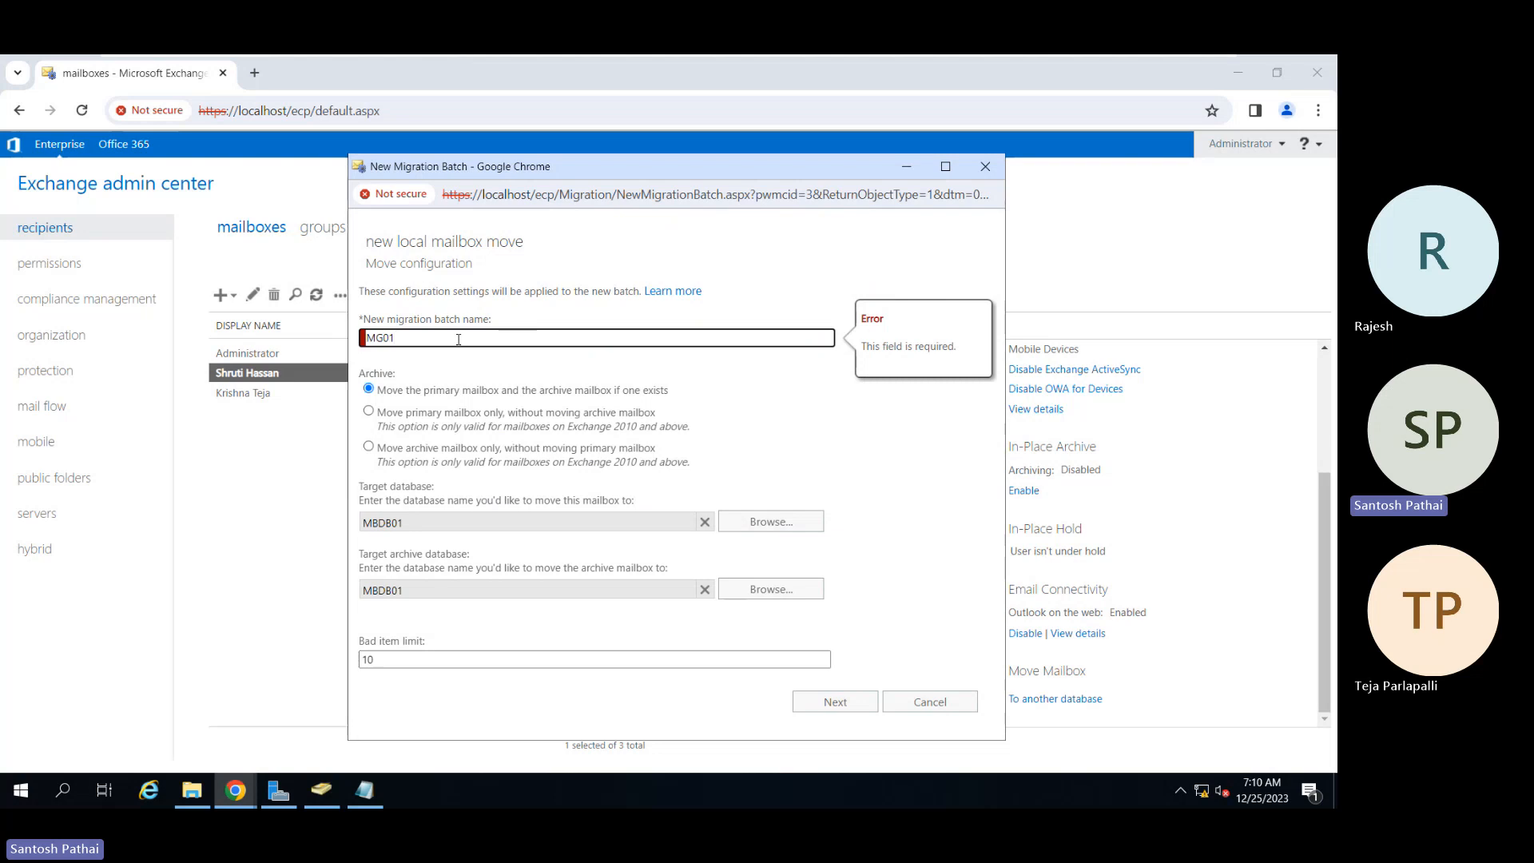
key(Tab)
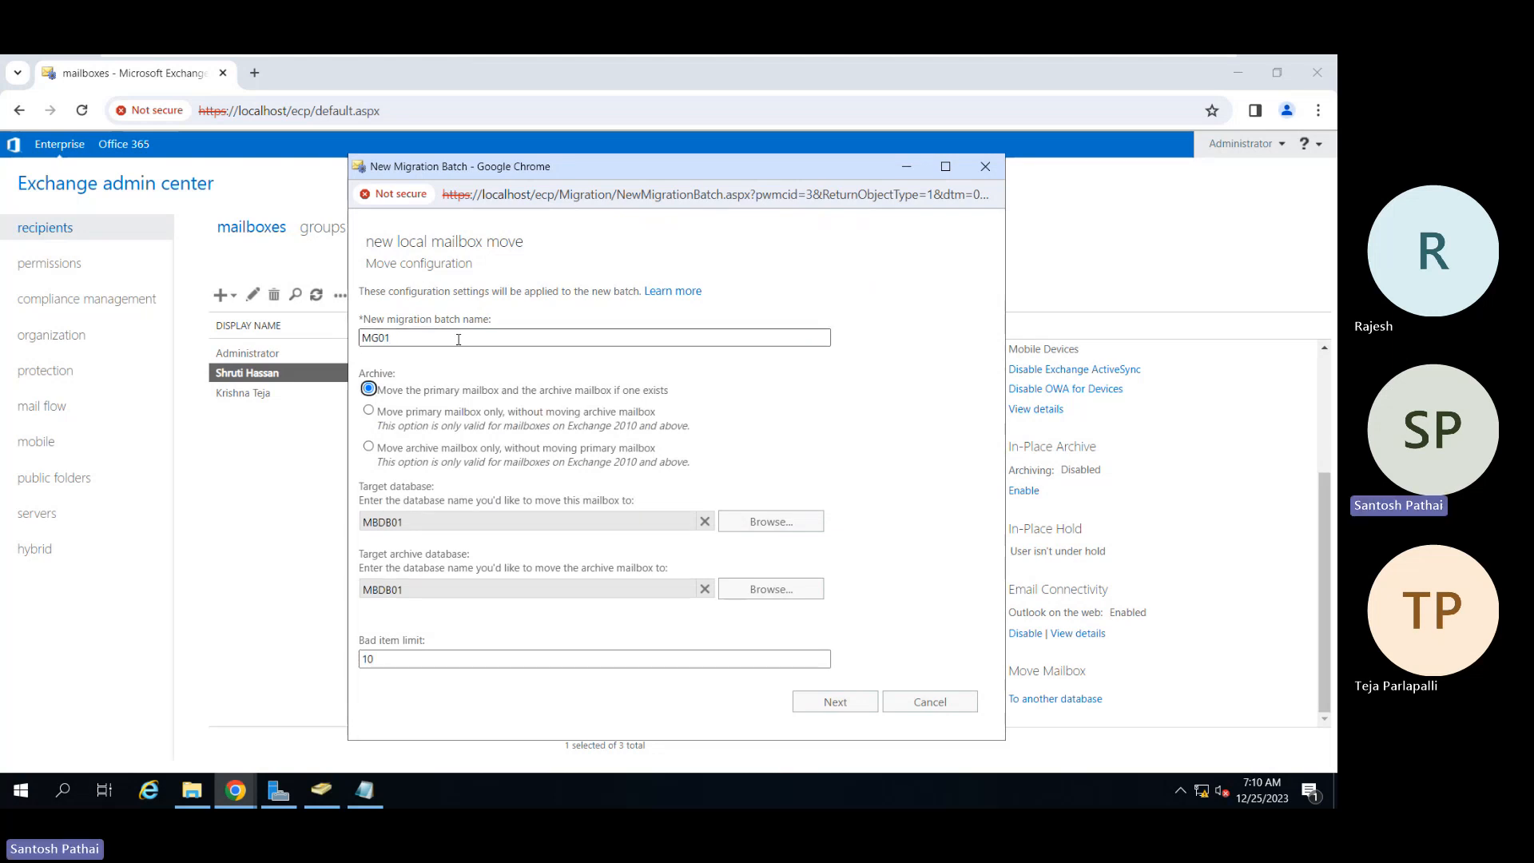
click(823, 712)
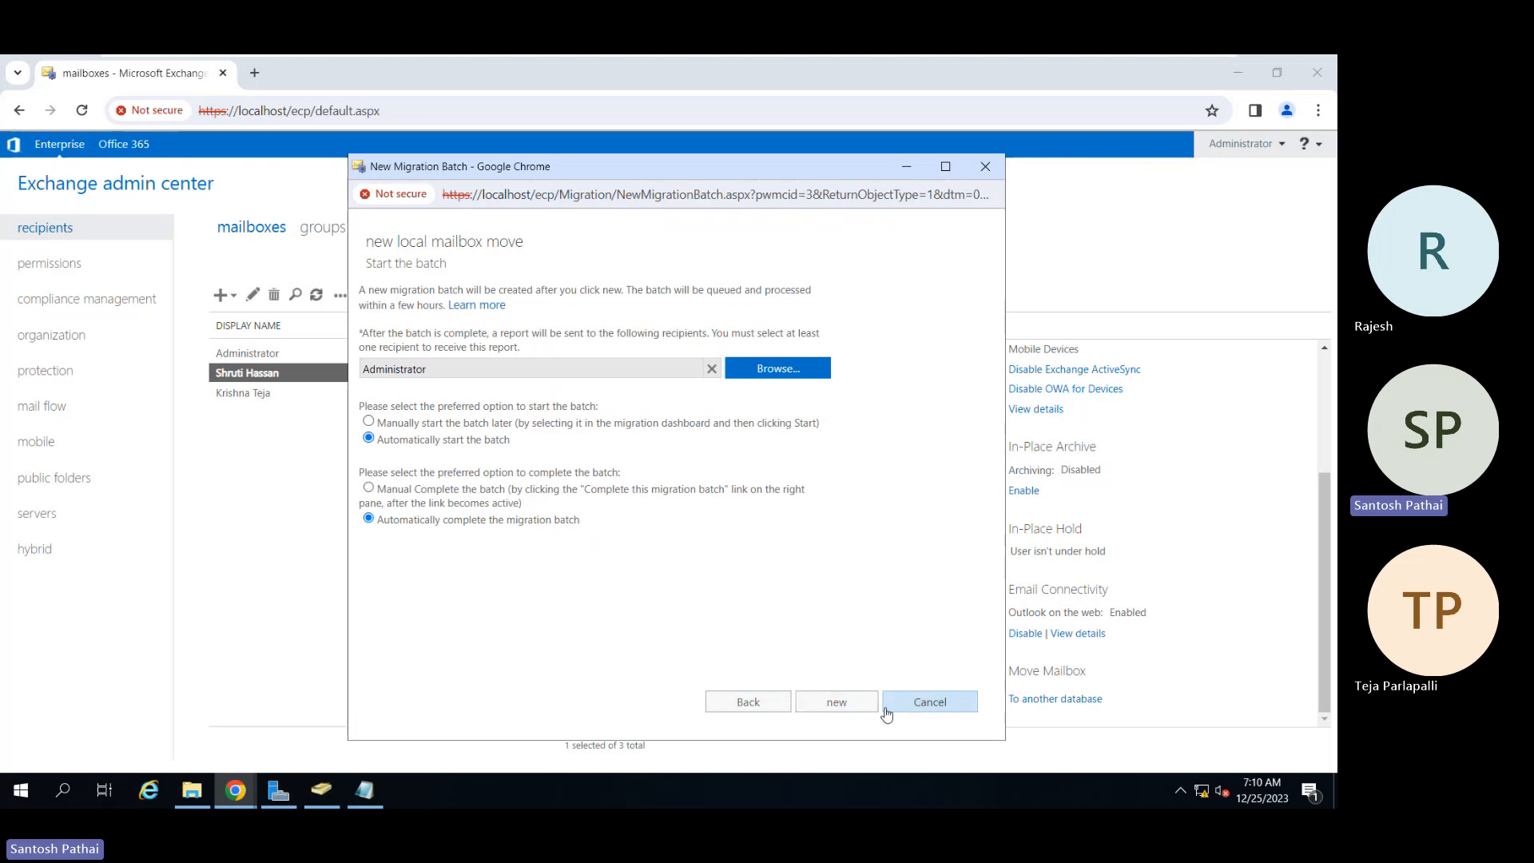
click(911, 708)
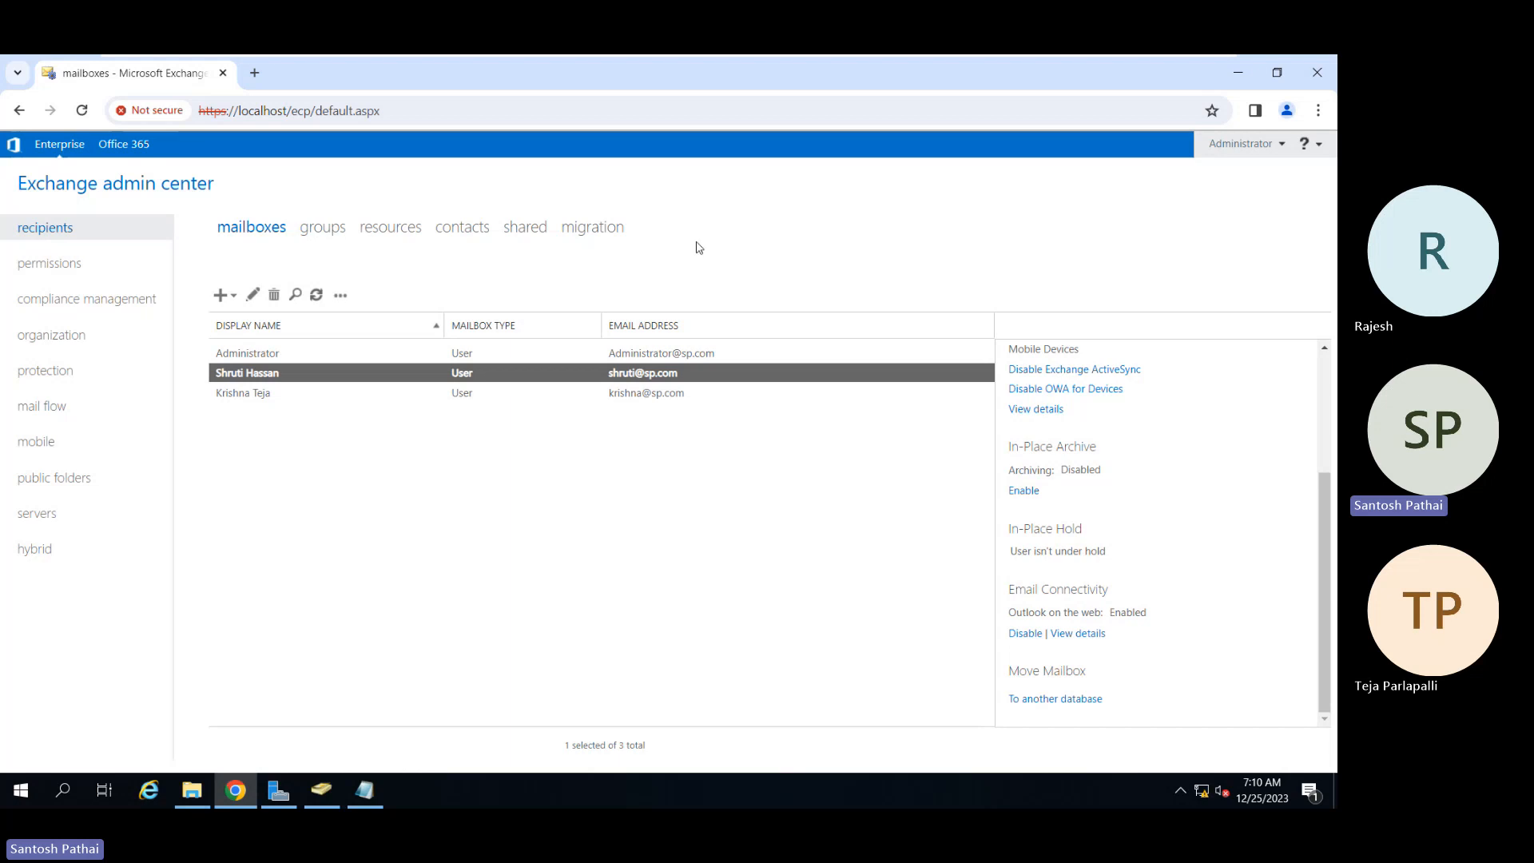
Step: Minimize the full-screen lab VM and bring the Exchange On-Prem Training Teams meeting forward
mouse_move(918, 58)
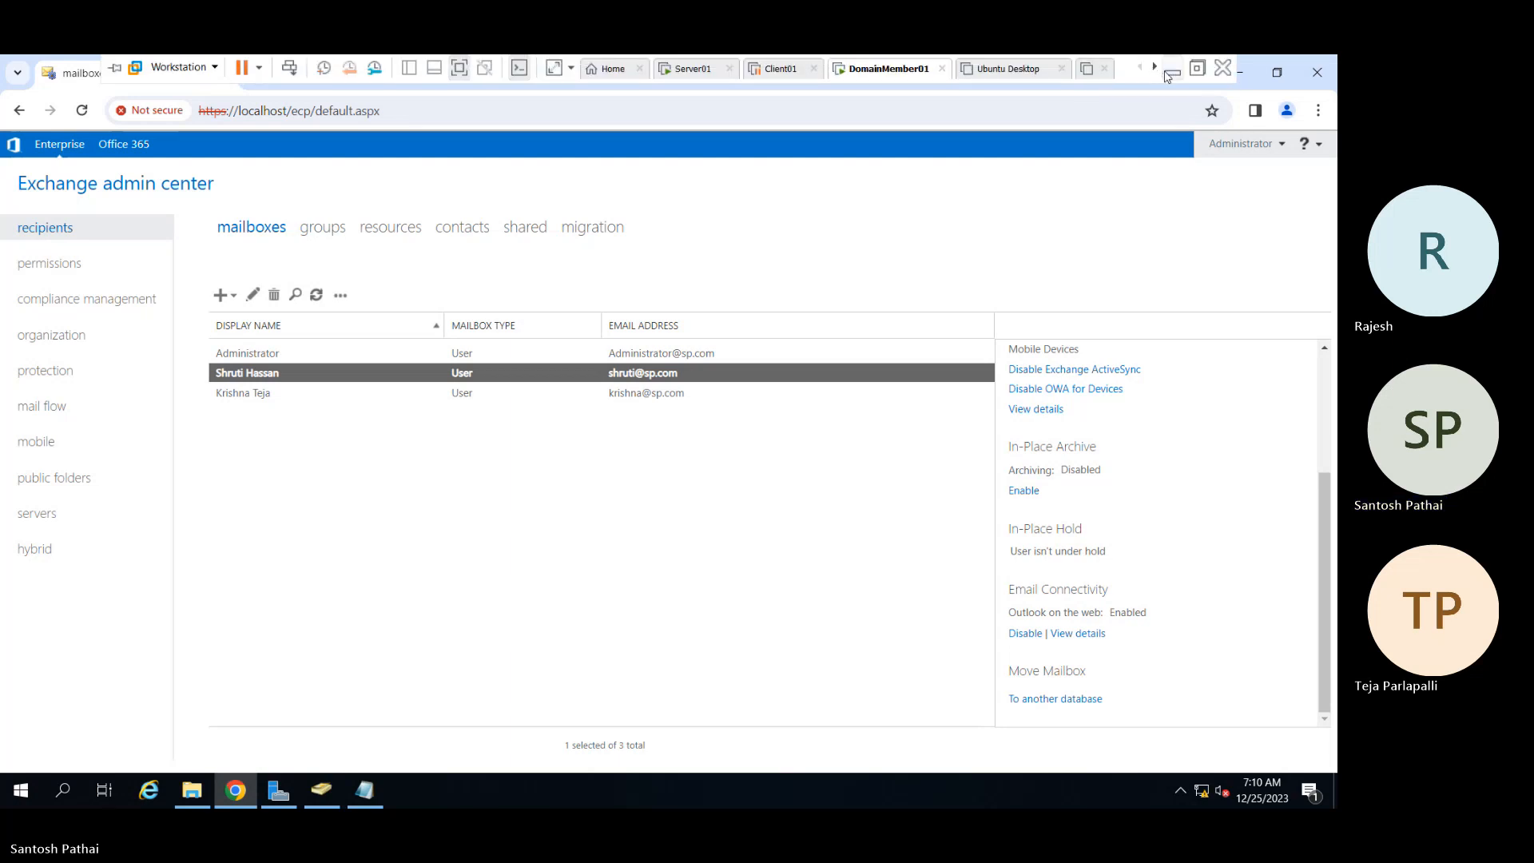
click(1168, 75)
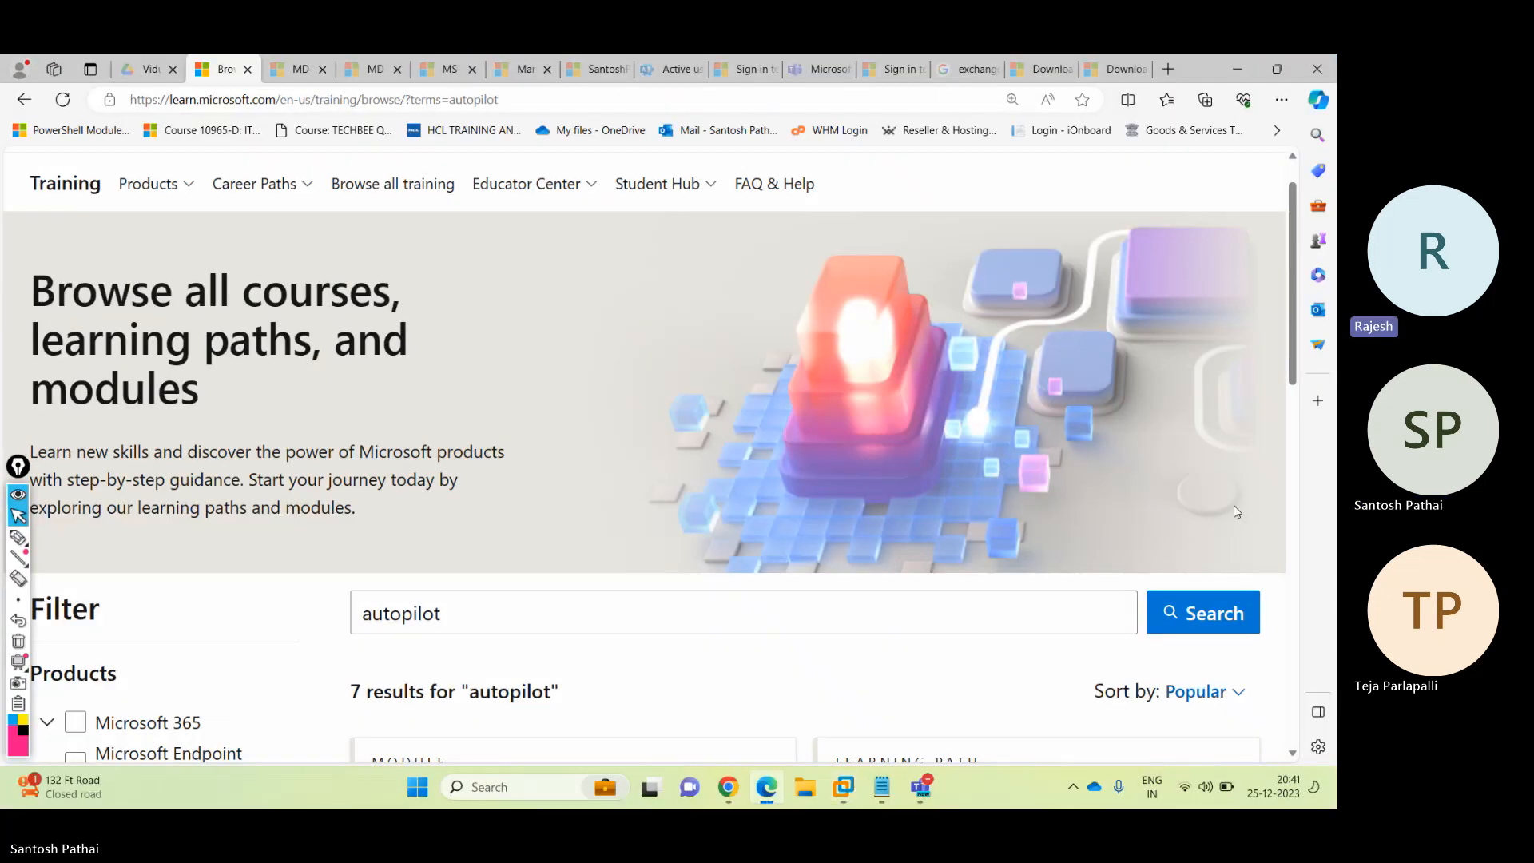
mouse_move(921, 787)
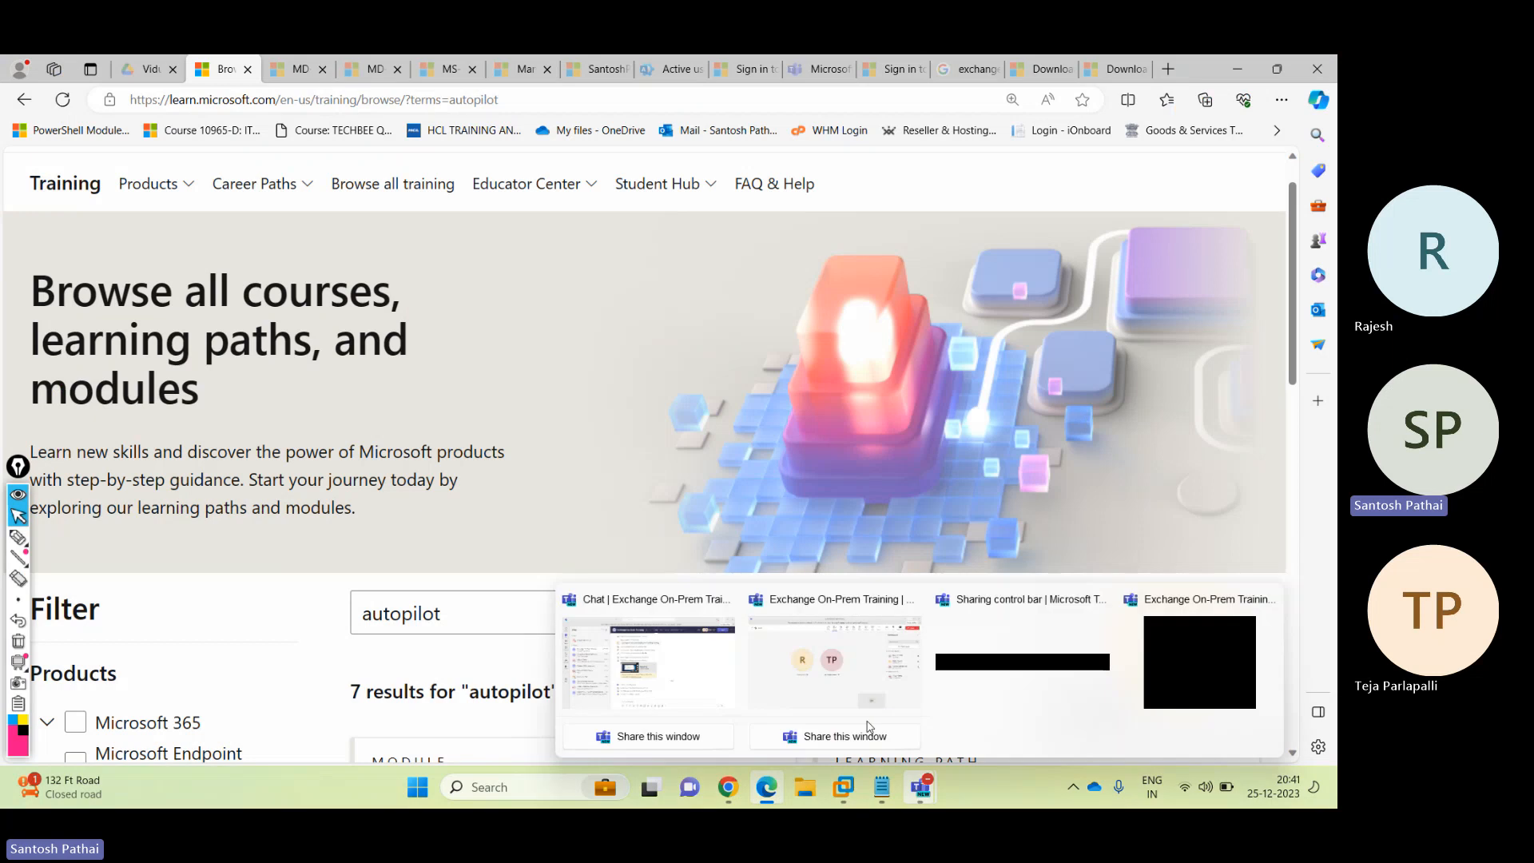
click(831, 655)
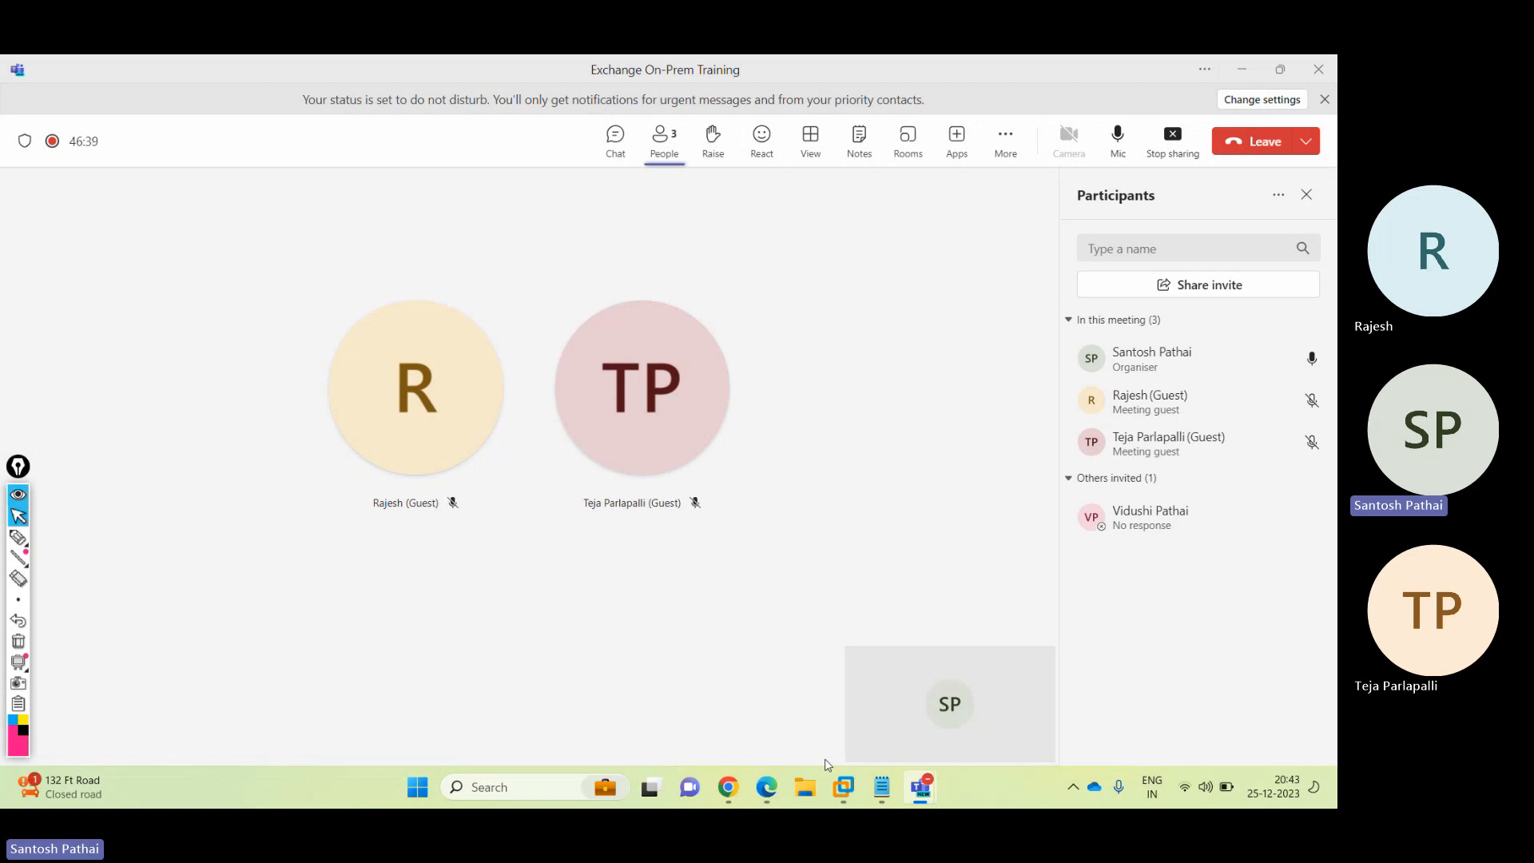
Step: Restore the DomainMember01 VM showing the Exchange admin center mailboxes list
mouse_move(848, 795)
click(834, 664)
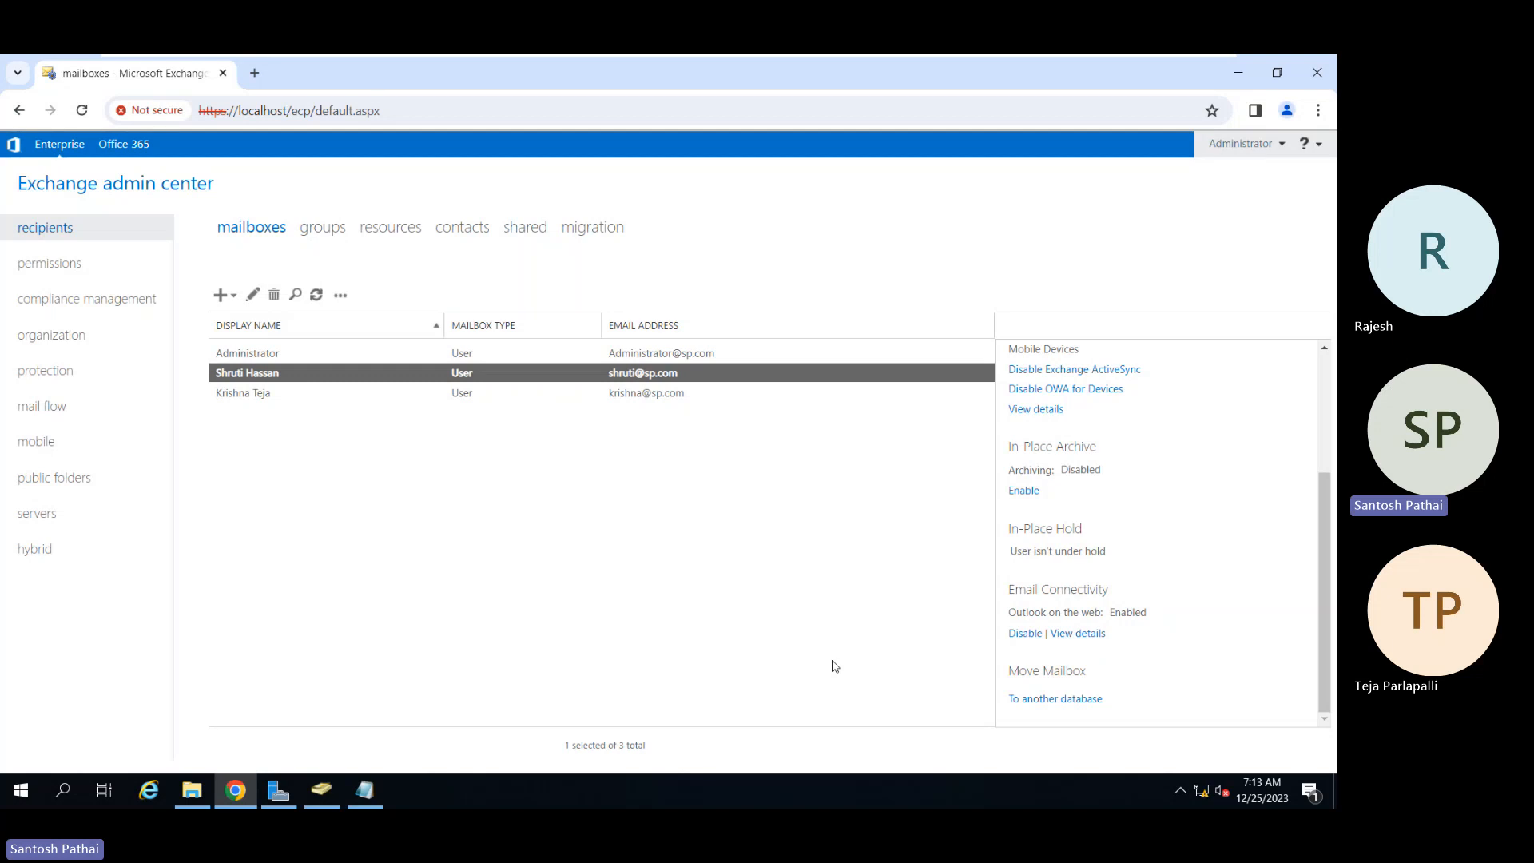
Step: Minimize the VMware view to reveal the Exchange On-Prem Training meeting again
mouse_move(894, 57)
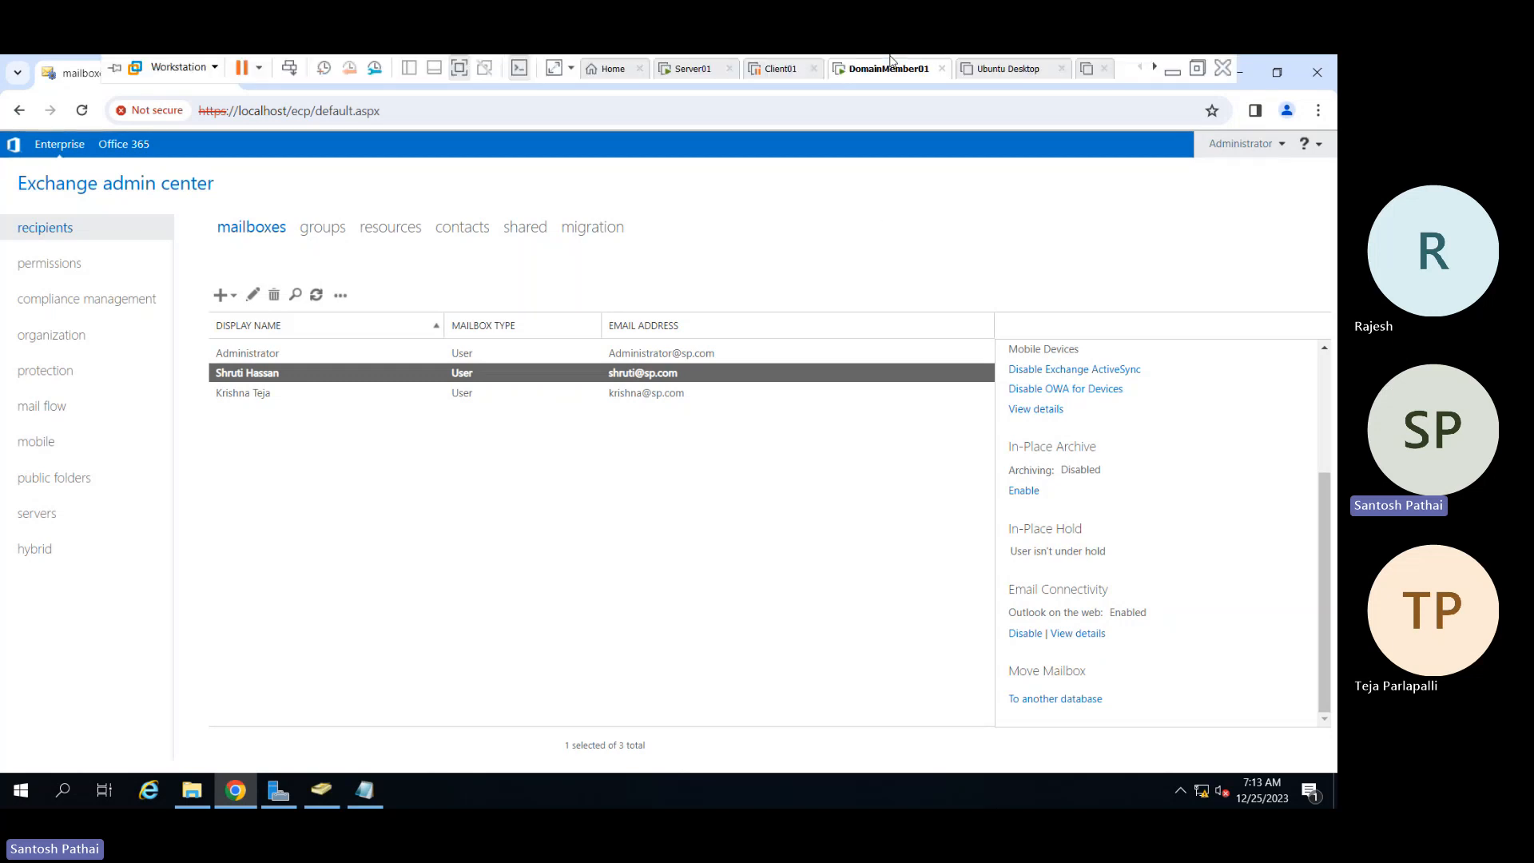
click(1172, 71)
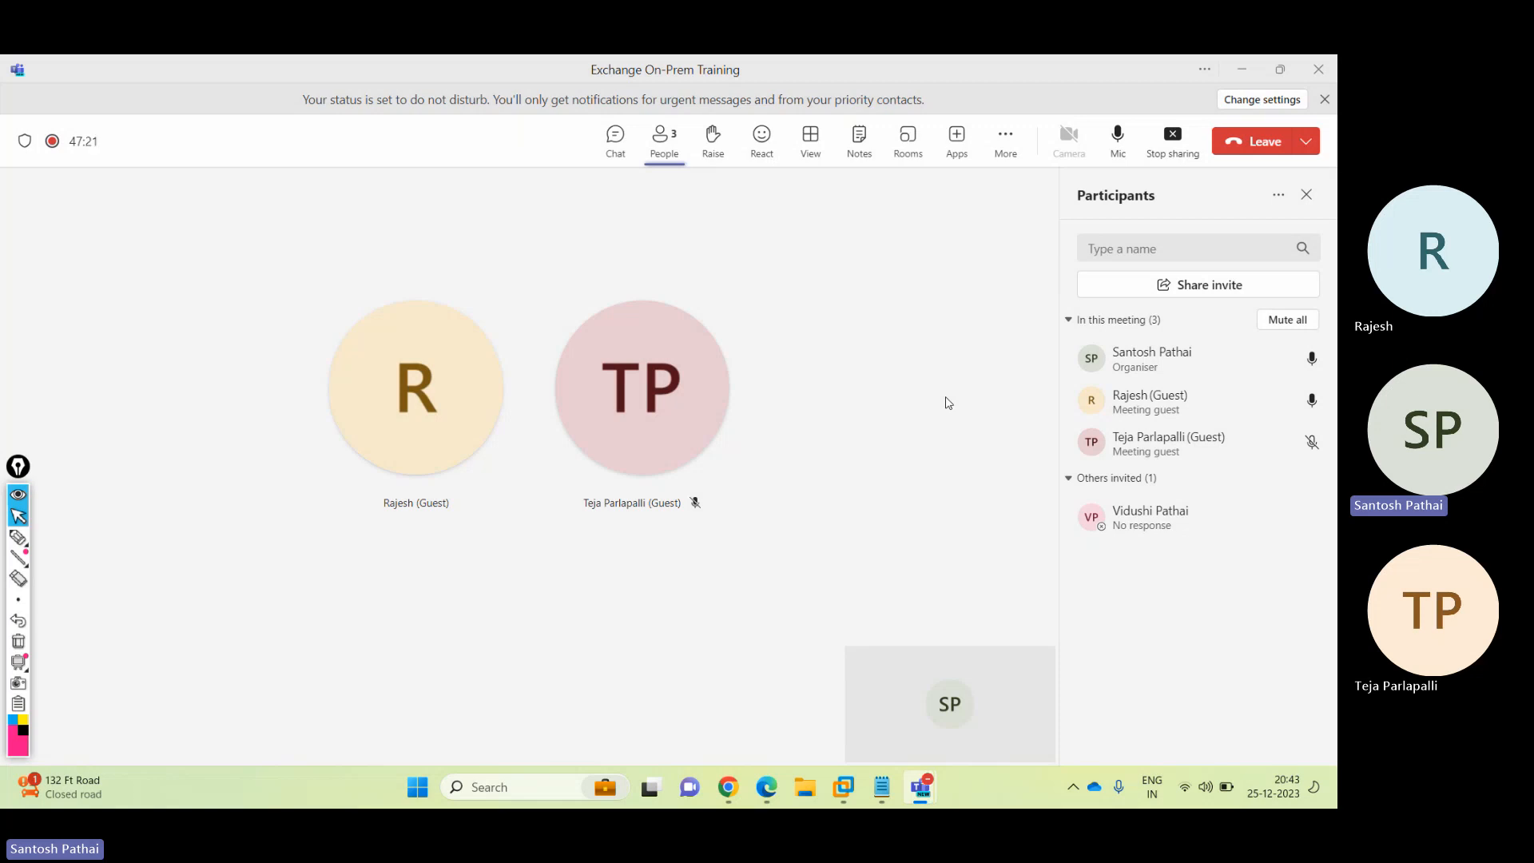
Step: Choose Stop recording under Record and transcribe in the meeting's More menu
click(1004, 144)
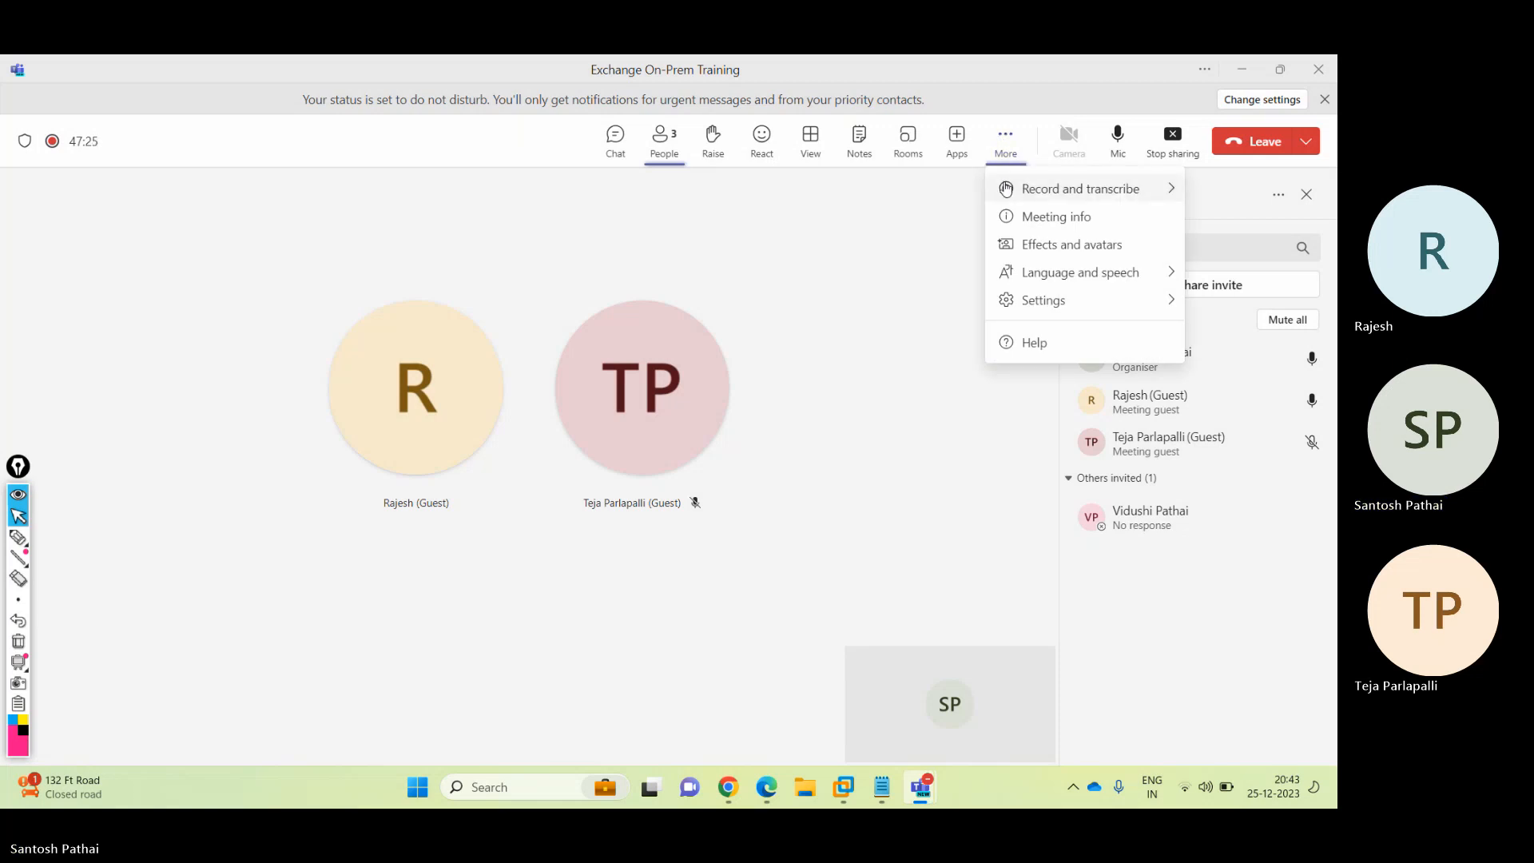
mouse_move(1005, 189)
click(927, 195)
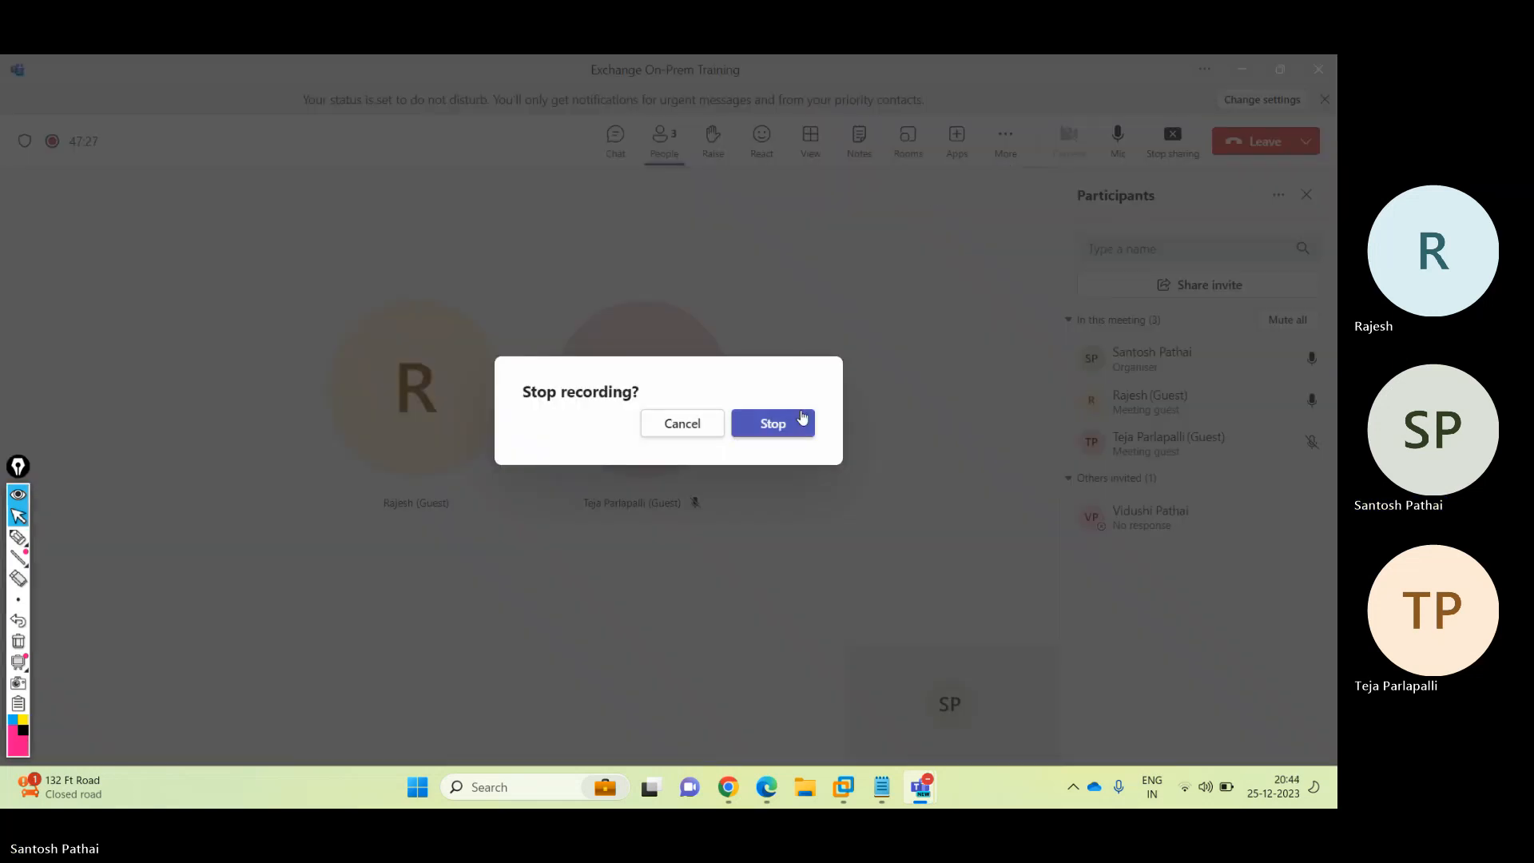